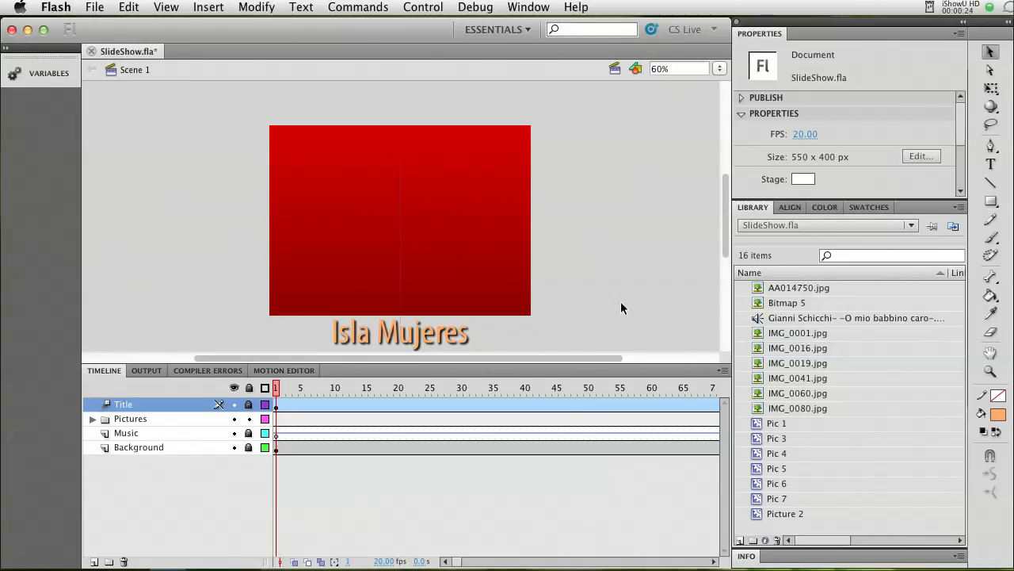
Test the finished slide show movie and examine its Background, Music, Title and Pictures layers.
key(super+Return)
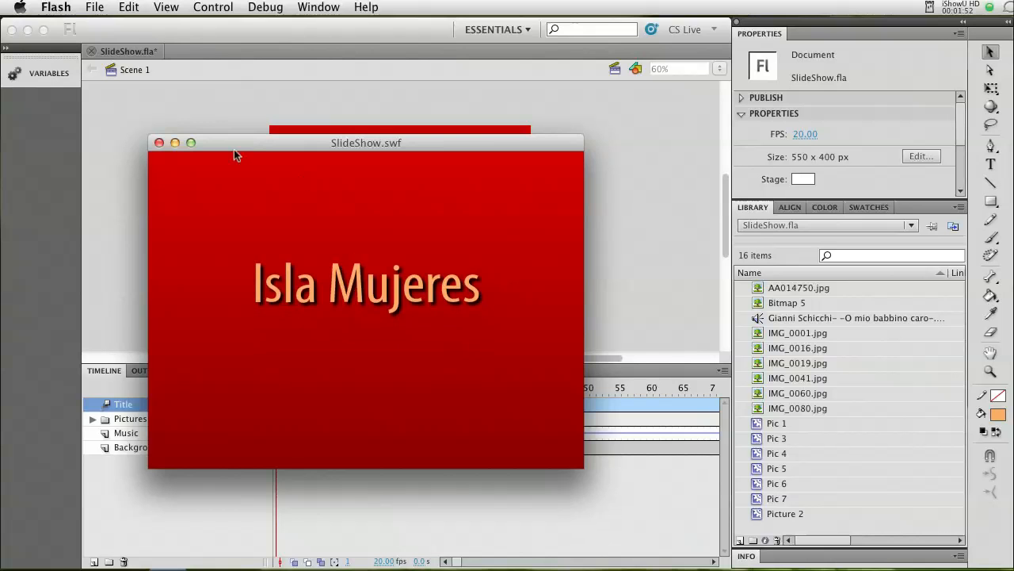
click(159, 143)
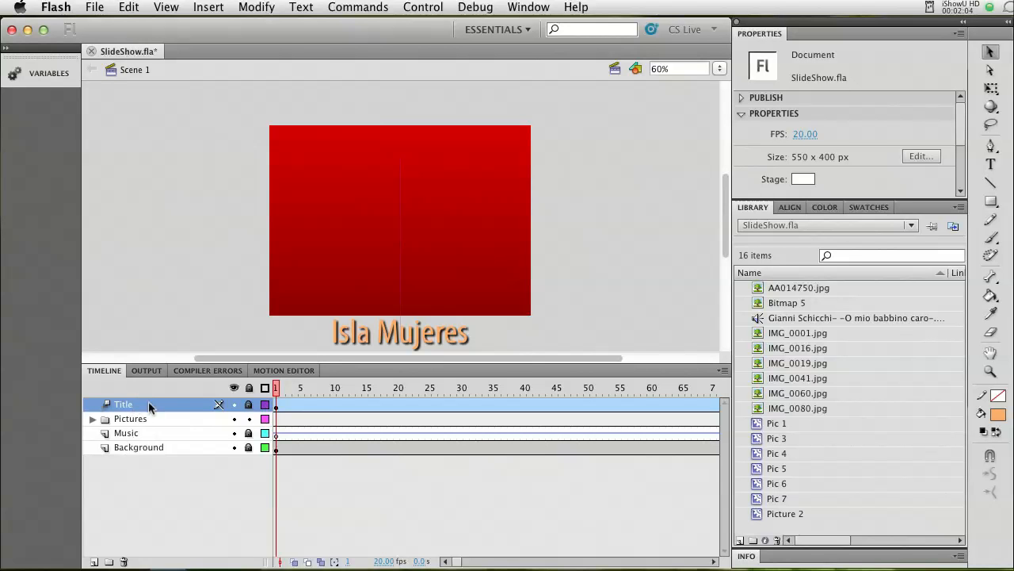
click(132, 447)
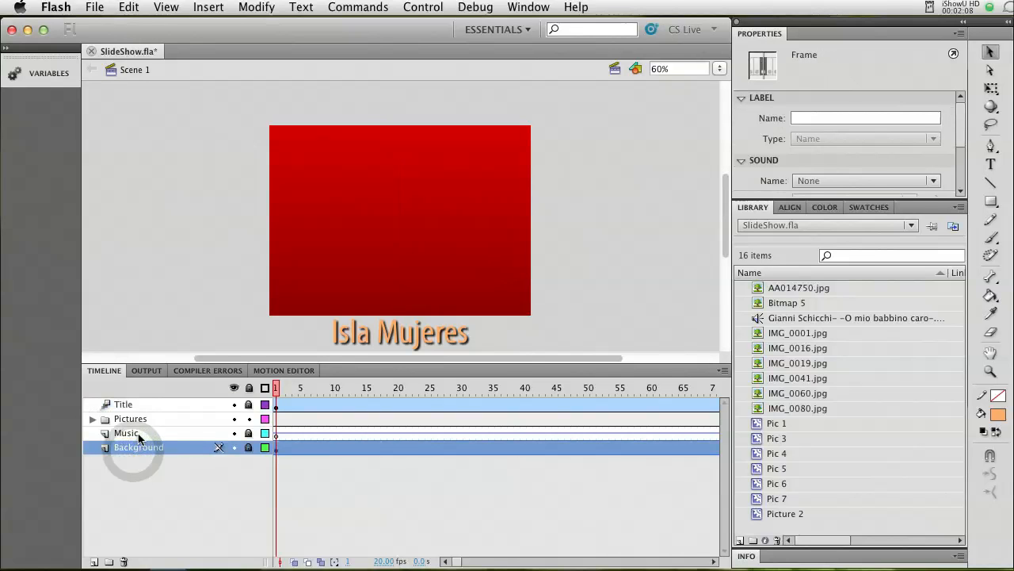
click(139, 436)
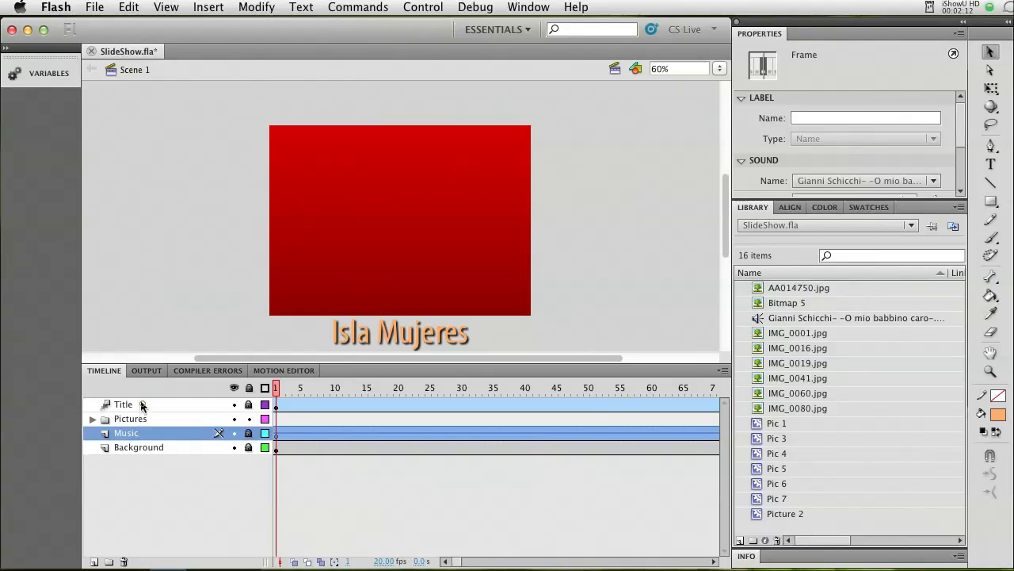
click(140, 401)
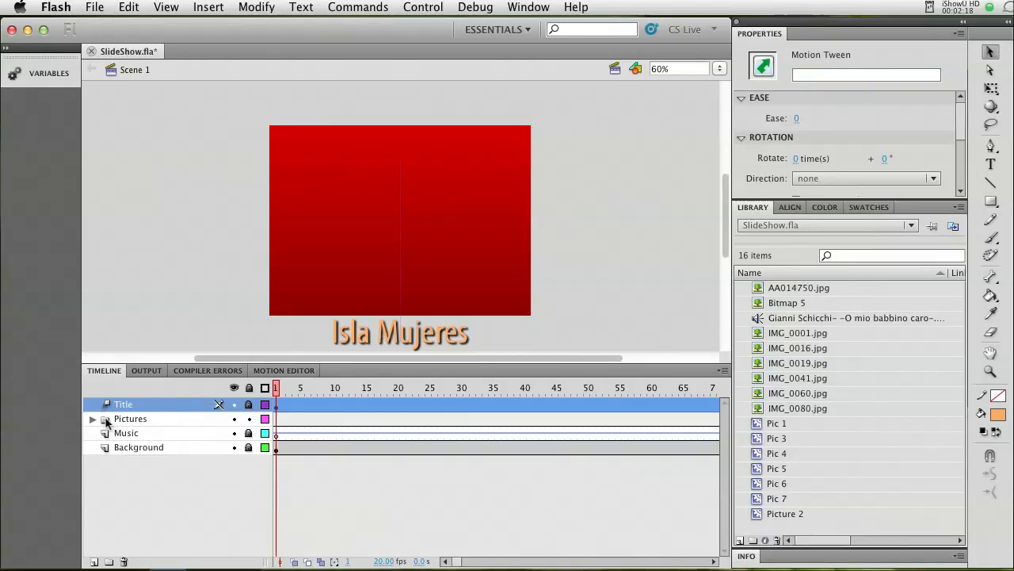
click(93, 419)
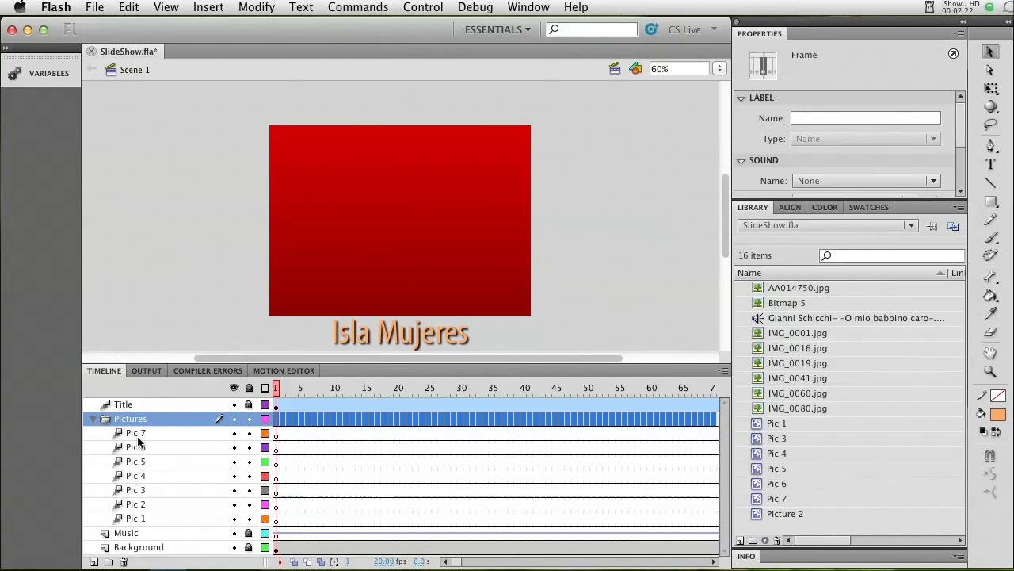
click(93, 420)
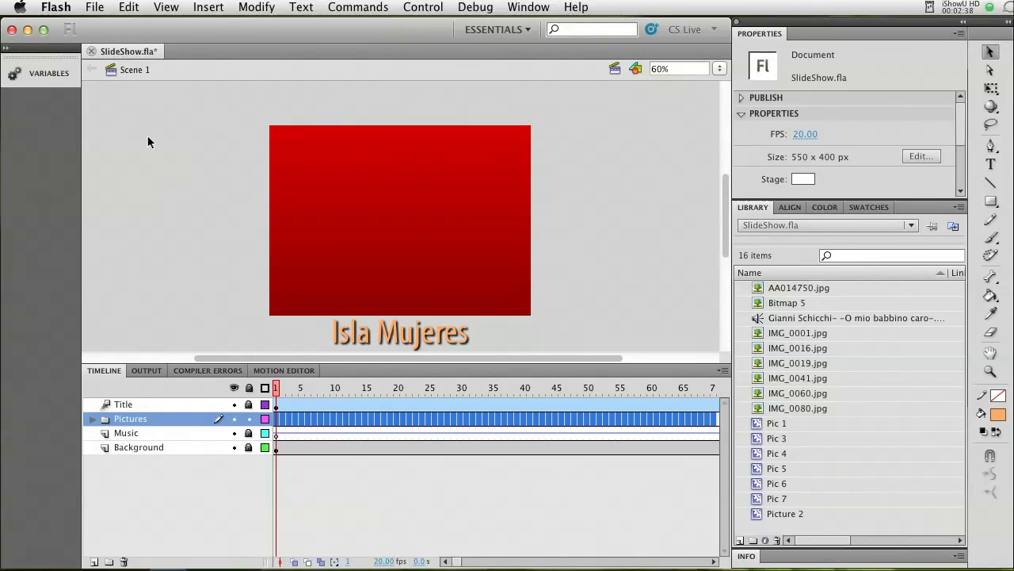
Create a new ActionScript 3.0 document.
click(95, 8)
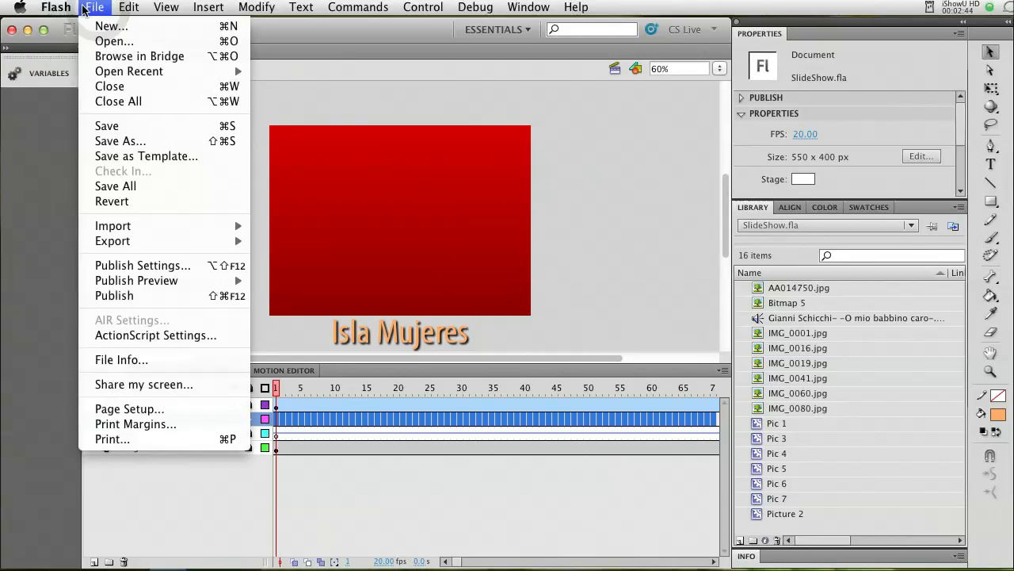
click(106, 27)
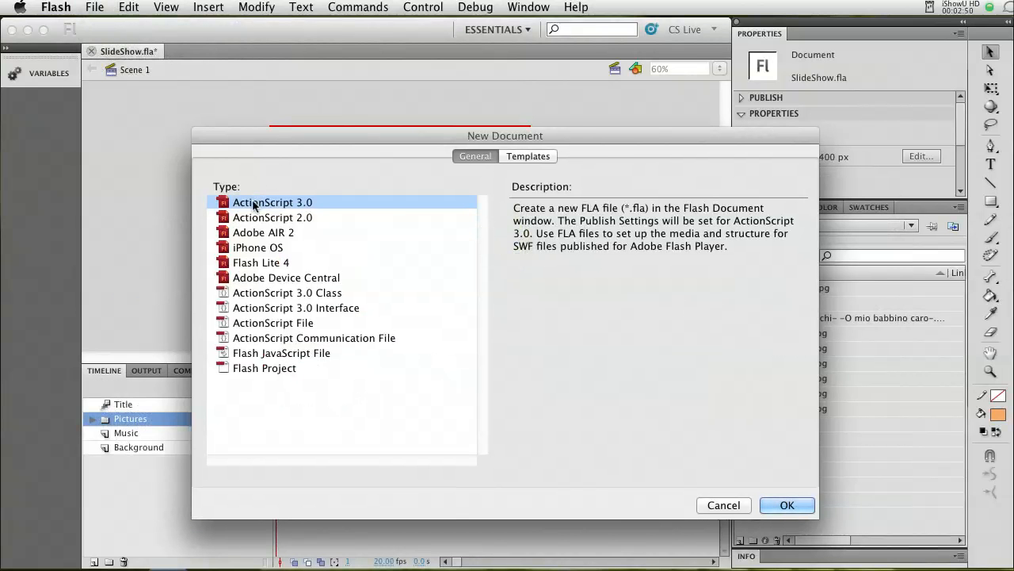
click(782, 507)
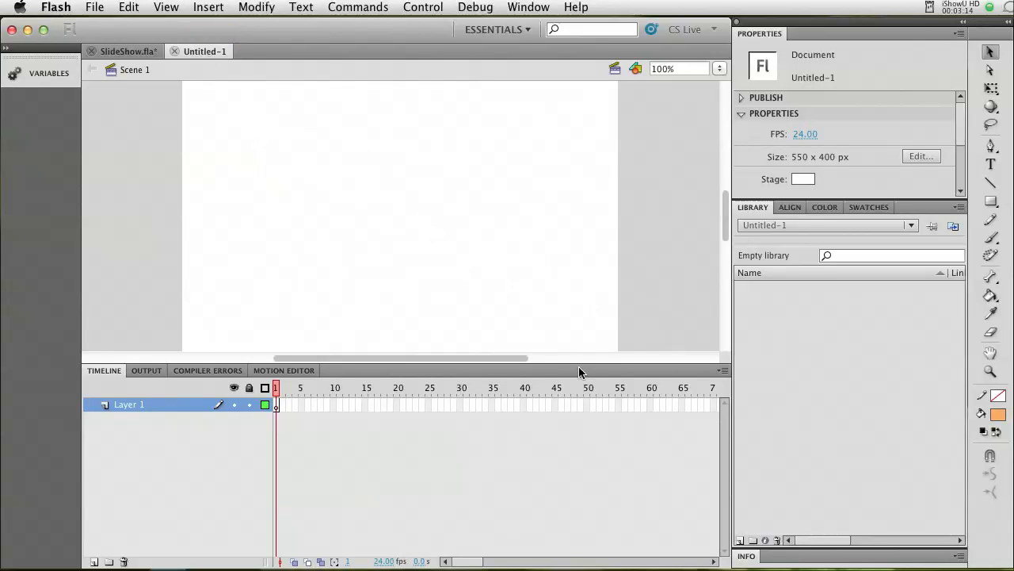
Shrink the timeline area and reposition the view so the whole stage fits in the workspace.
drag(581, 366, 644, 427)
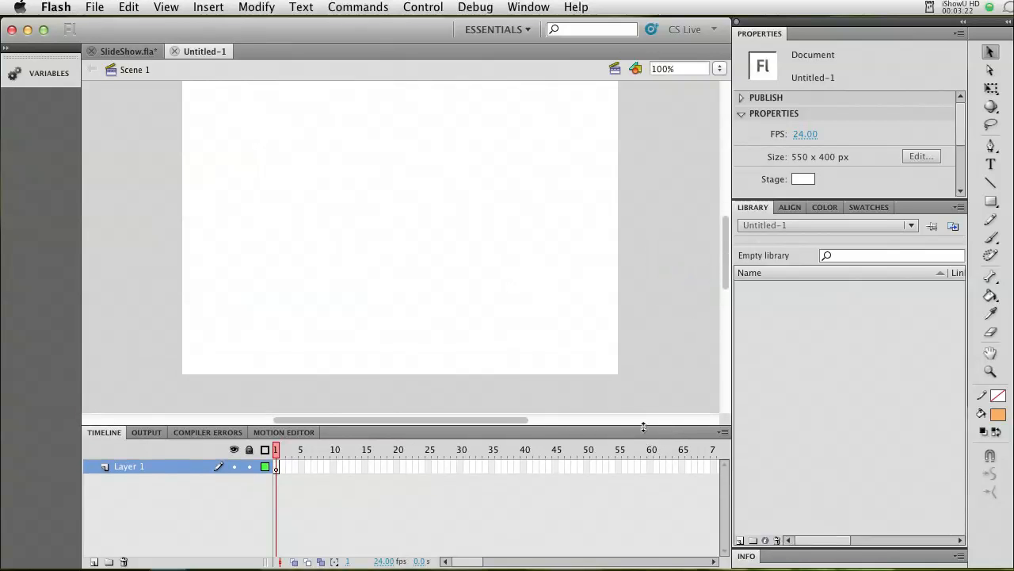
click(724, 278)
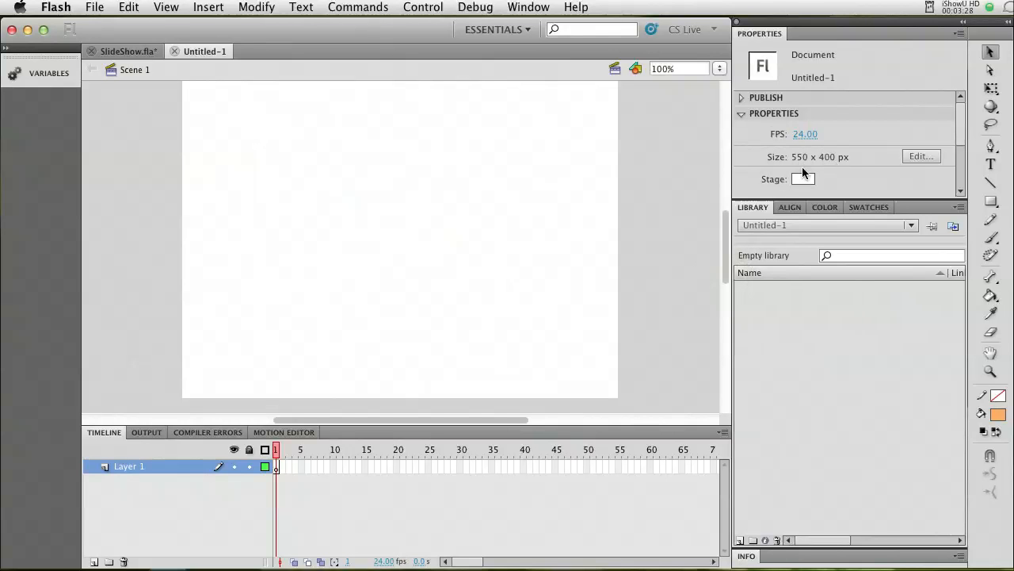
click(725, 226)
drag(726, 222, 727, 227)
drag(621, 423, 617, 438)
drag(624, 440, 671, 453)
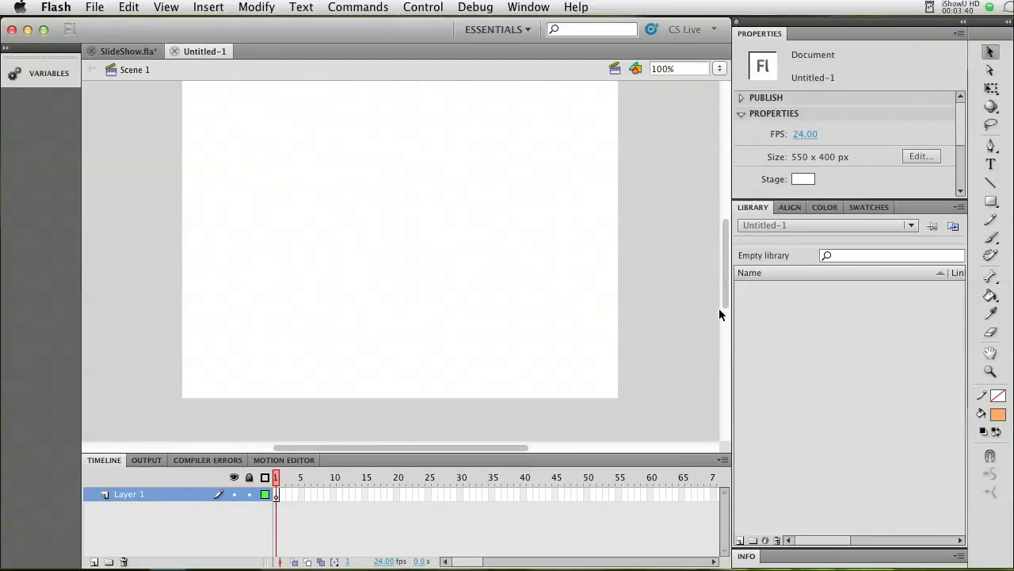
drag(726, 296, 727, 290)
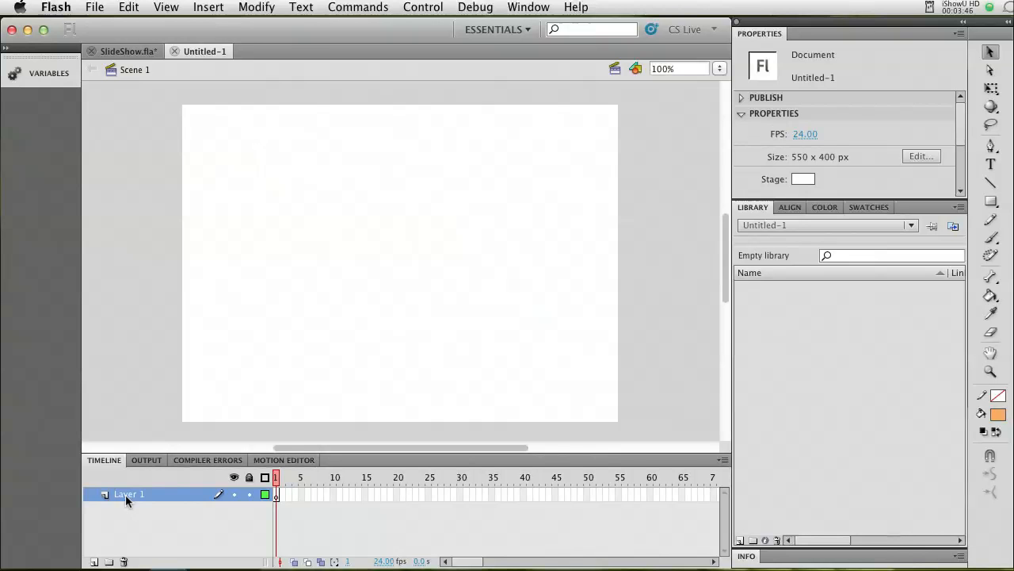
Rename Layer 1 as Background.
double_click(125, 495)
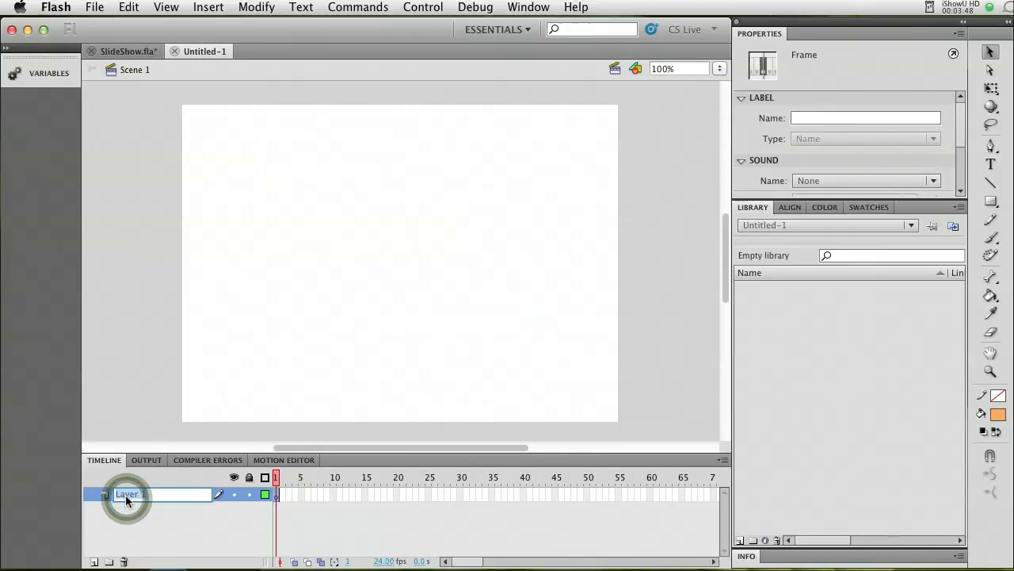
text(Bad)
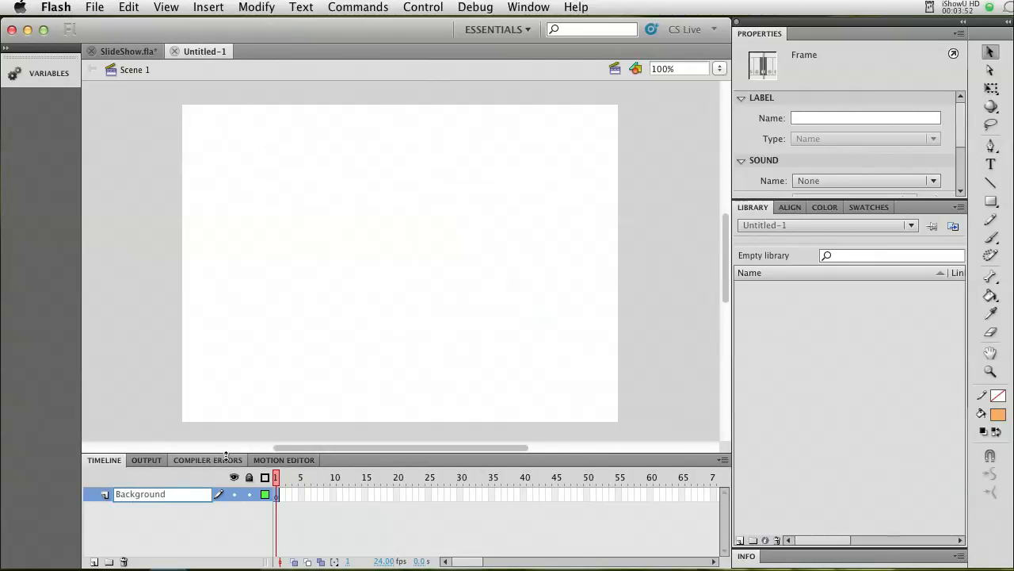
click(274, 409)
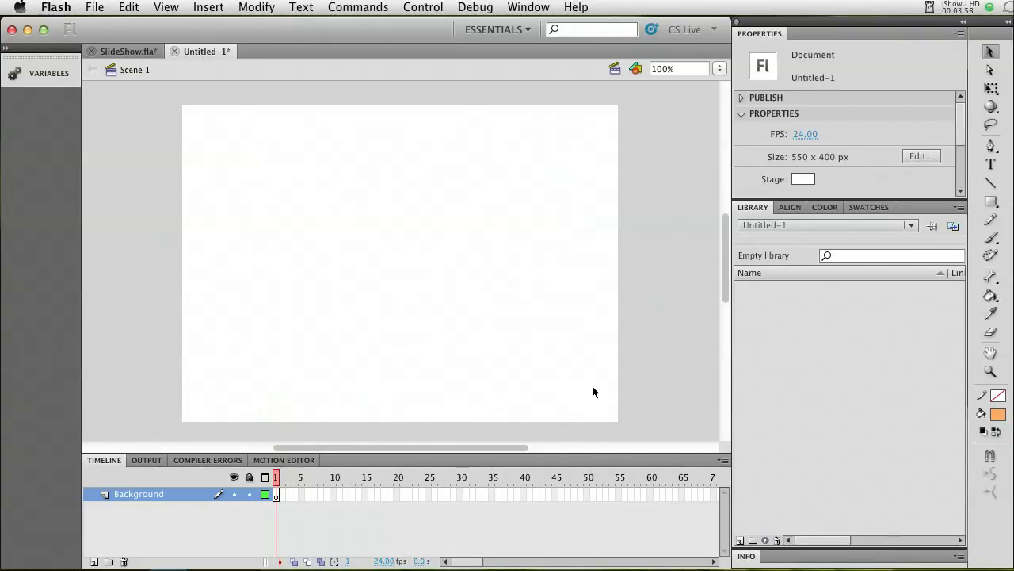
Draw an orange rectangle without stroke on the stage, about 348 by 220 px, at about X 70, Y 60.
click(993, 205)
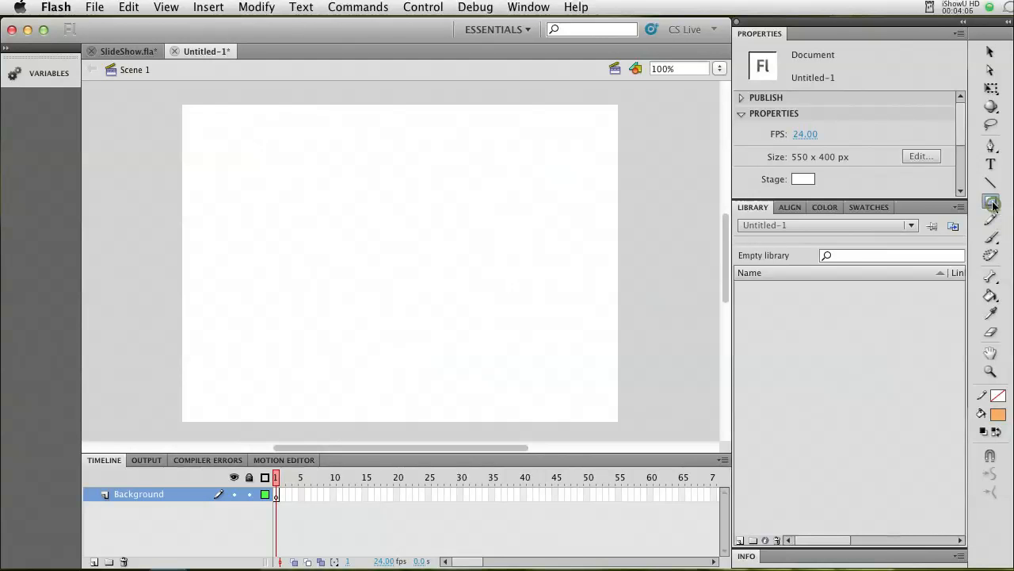
mouse_move(237, 152)
mouse_down()
mouse_move(420, 303)
mouse_move(502, 312)
mouse_move(514, 327)
mouse_up()
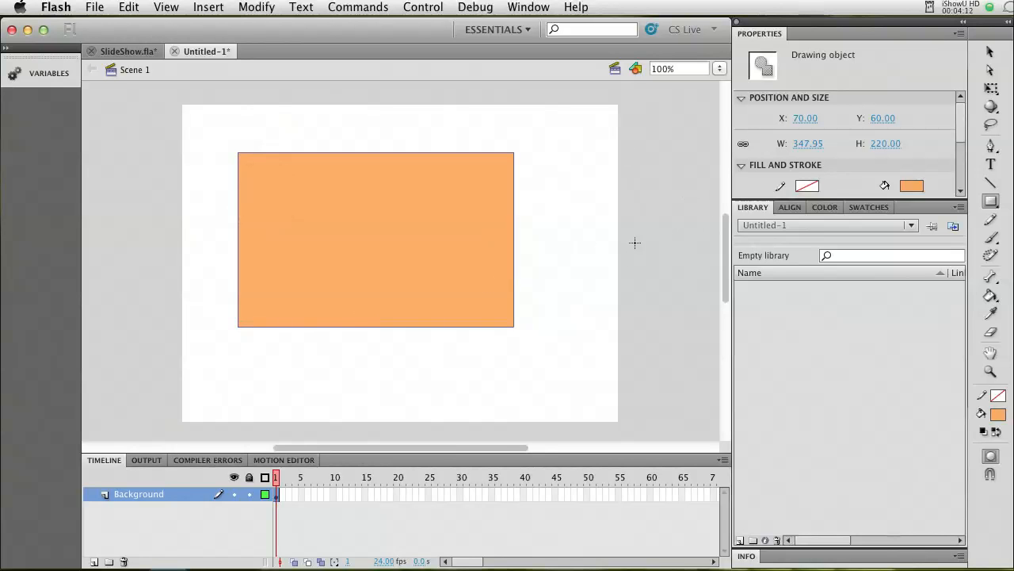
Match the rectangle's width and height to the stage and centre it vertically and horizontally on it.
click(792, 209)
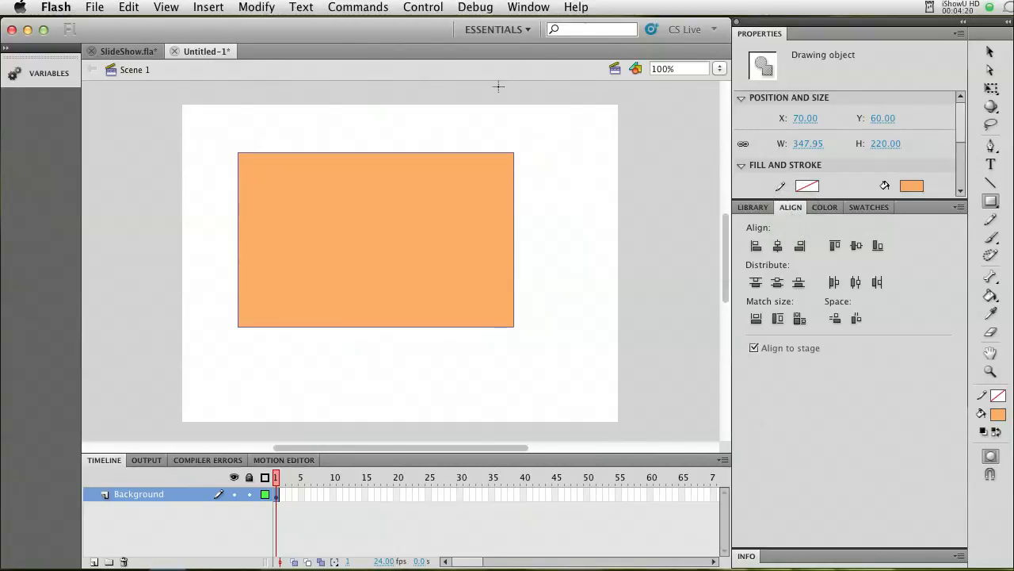
click(526, 8)
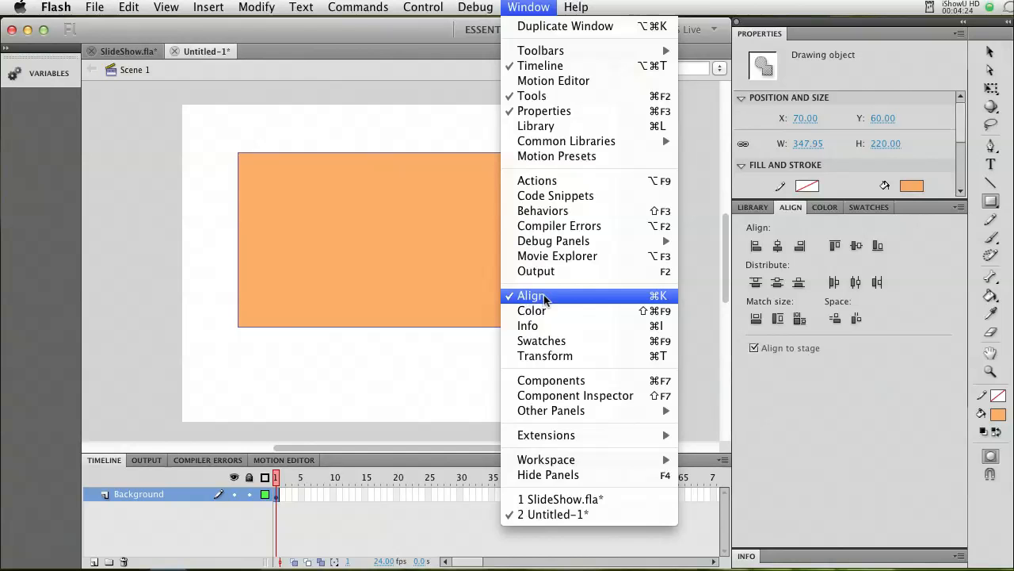
click(792, 210)
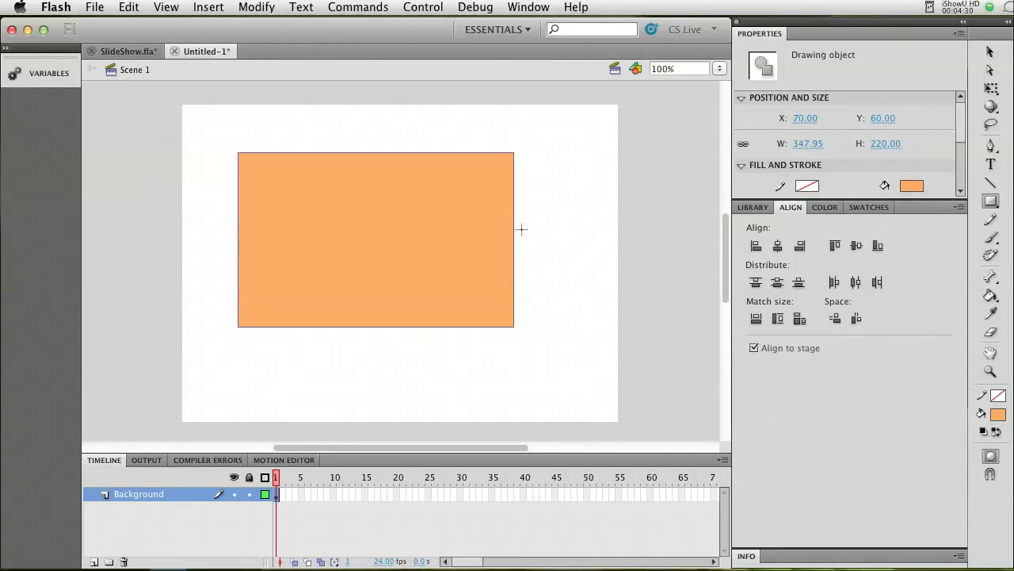
click(800, 318)
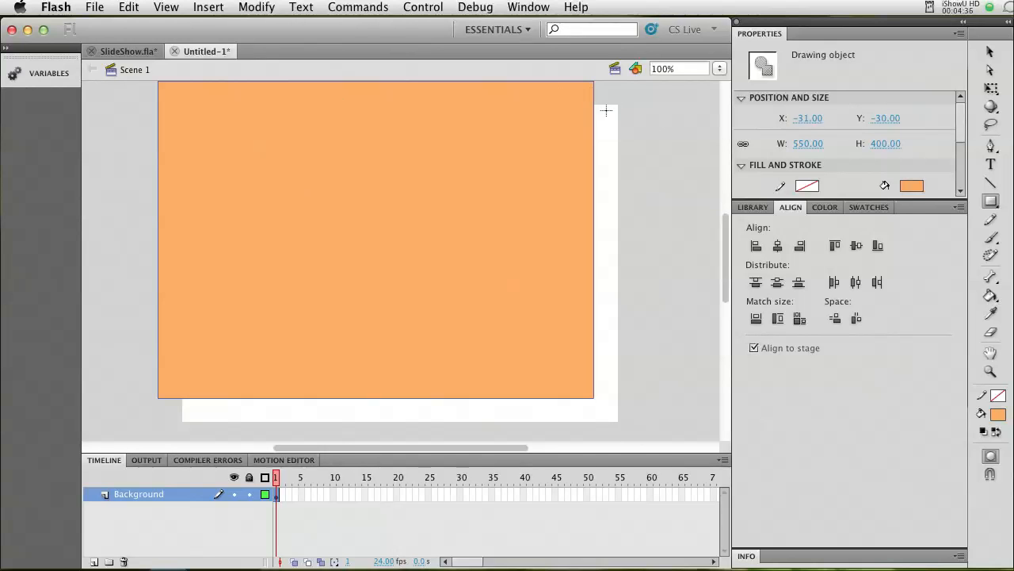
click(777, 285)
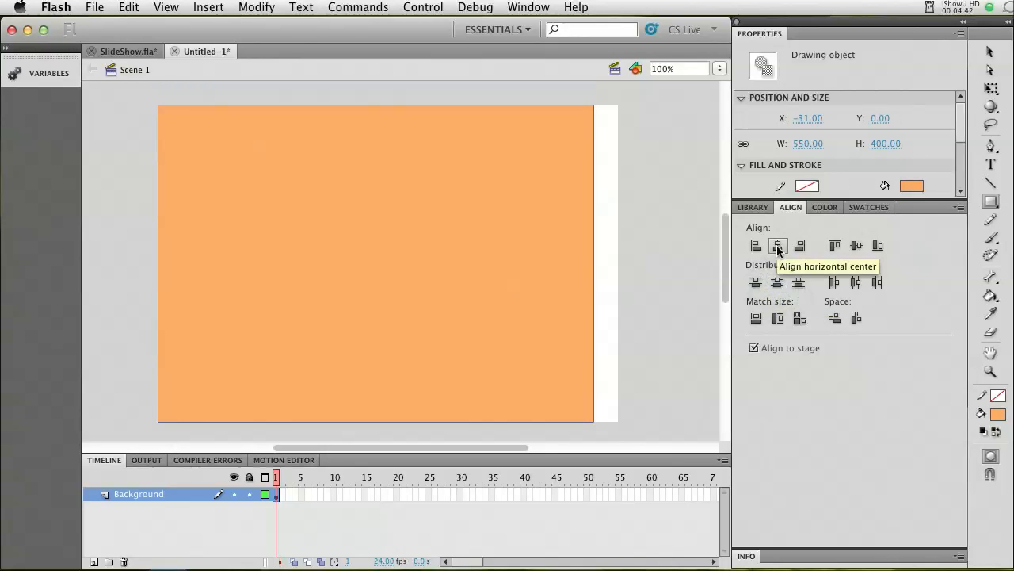
click(777, 247)
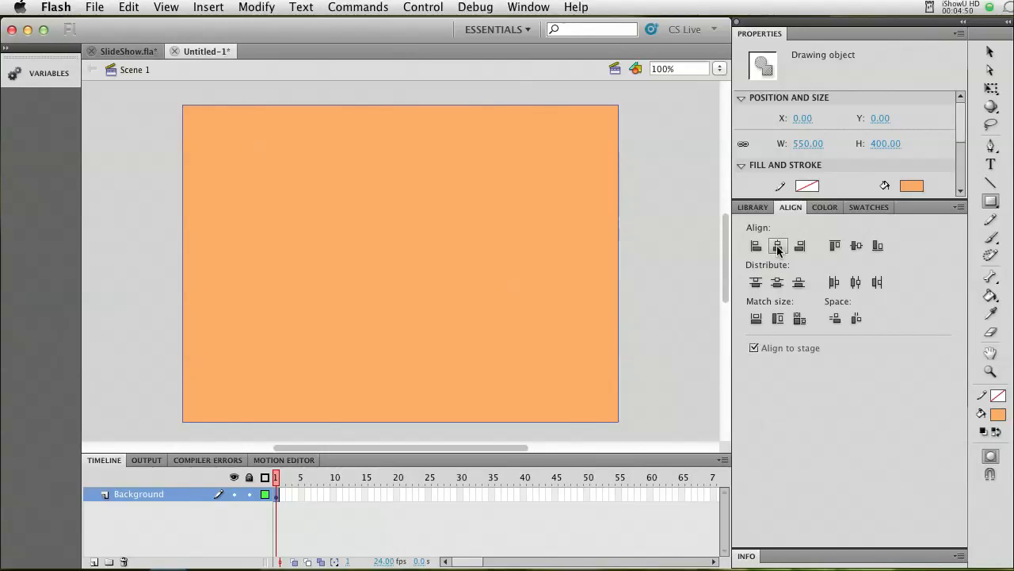
Fill the rectangle with the white-to-black linear gradient swatch.
click(826, 207)
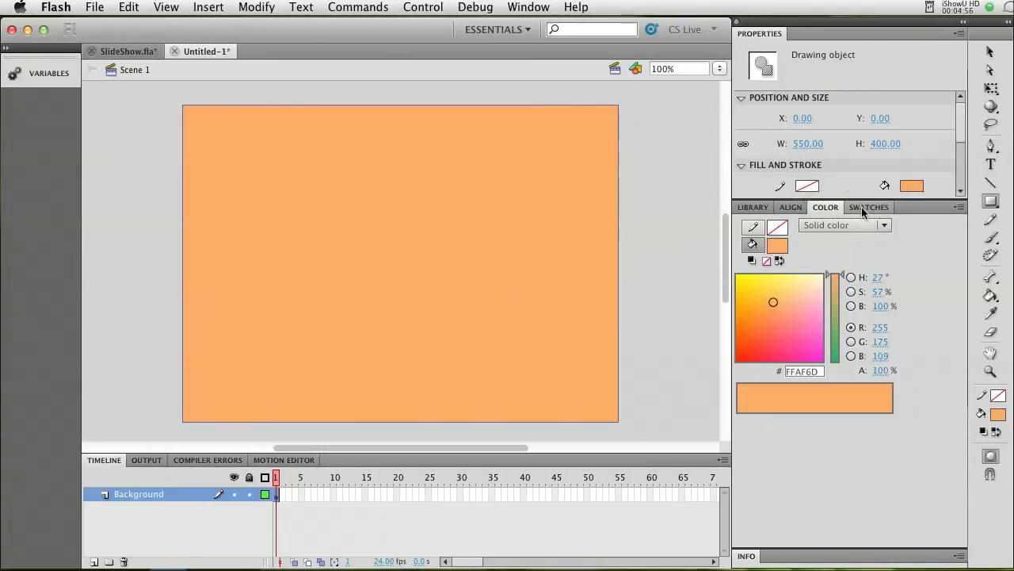
click(868, 208)
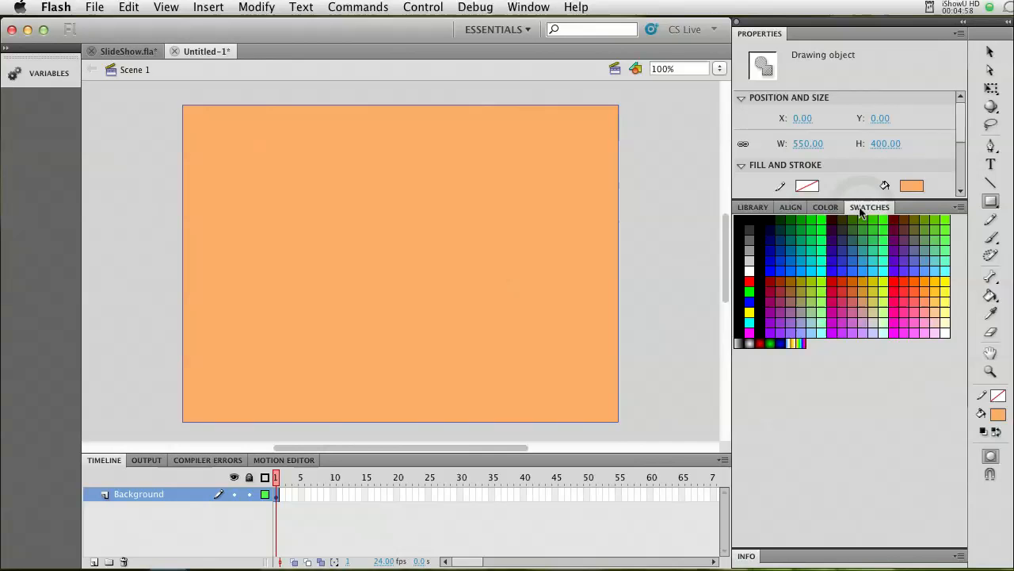
click(740, 342)
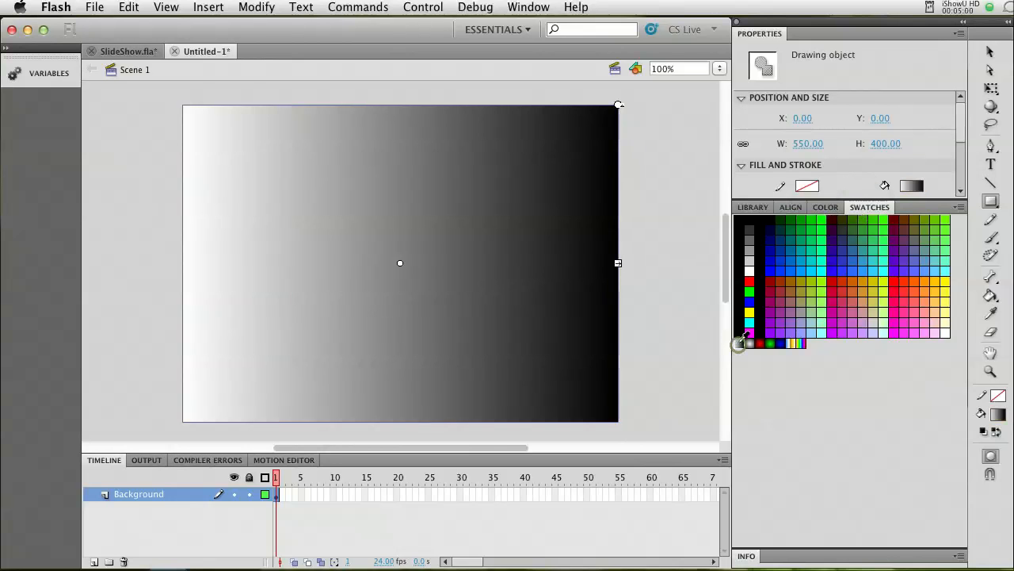
Change the gradient's black end stop to dark red AF0000.
click(825, 209)
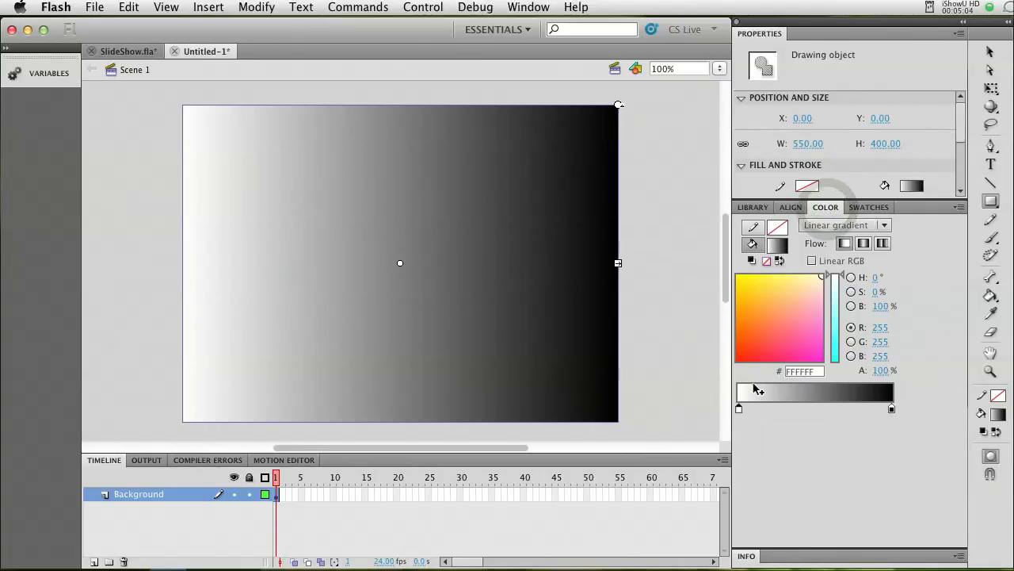
click(891, 409)
click(891, 409)
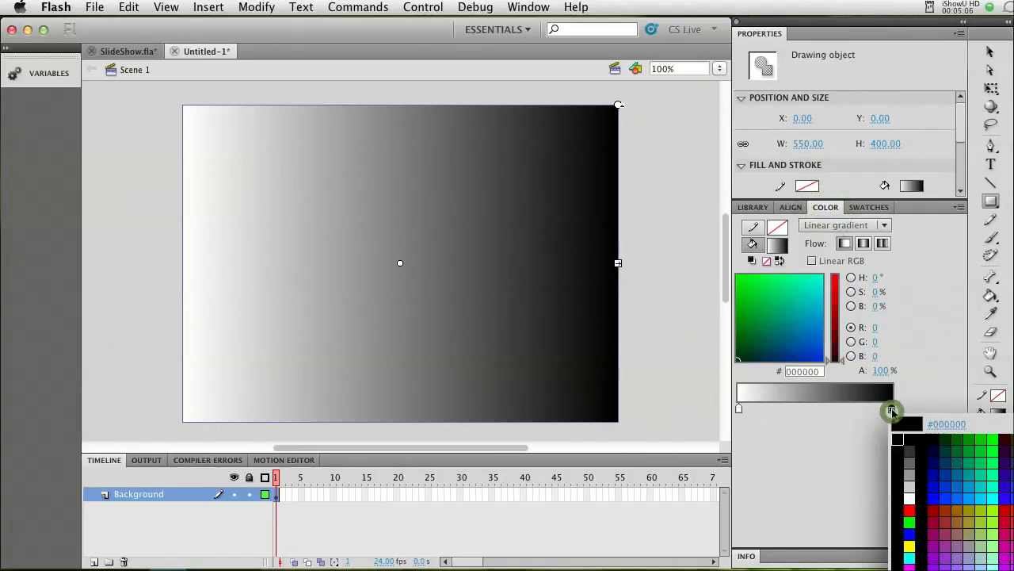
click(837, 315)
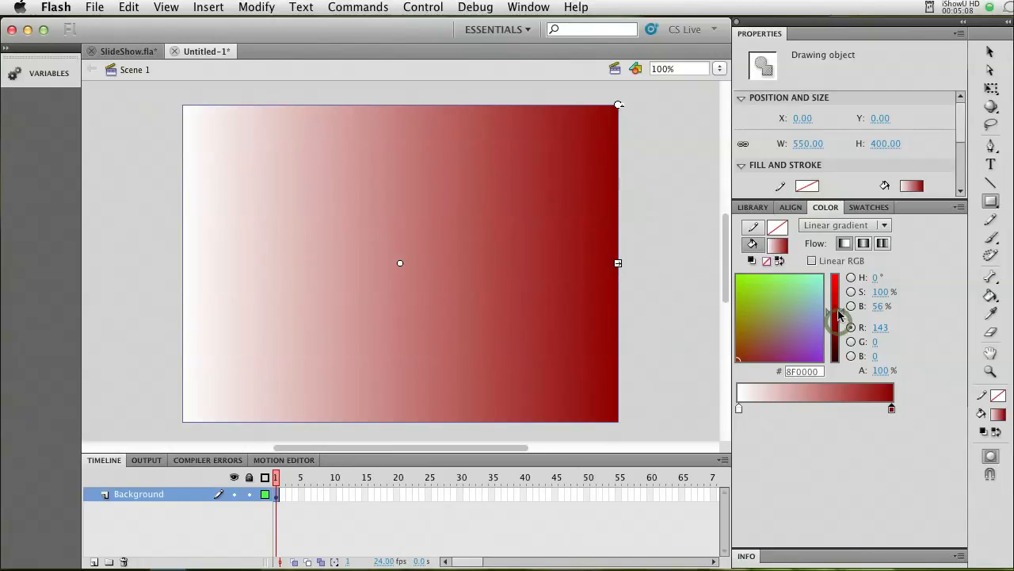
mouse_move(839, 310)
mouse_down()
mouse_move(840, 295)
mouse_move(834, 316)
mouse_up()
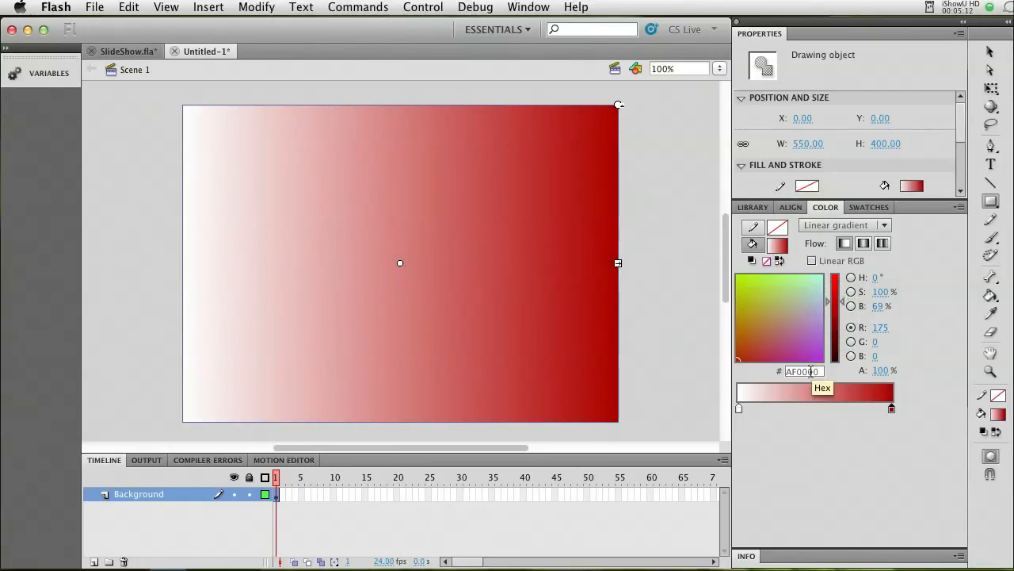
Change the gradient's white start stop to dark red AF0000.
click(737, 409)
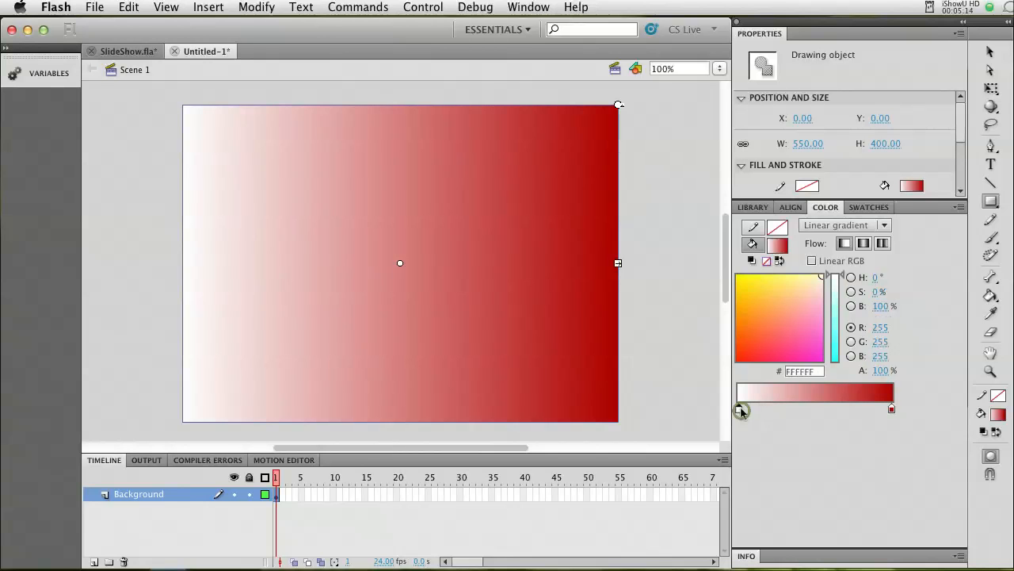
click(891, 409)
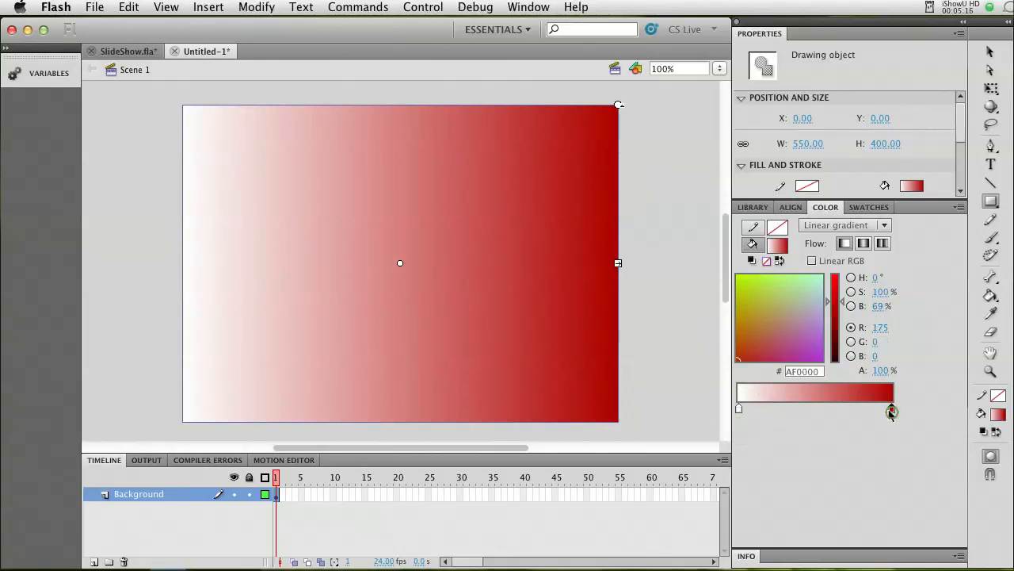
click(812, 372)
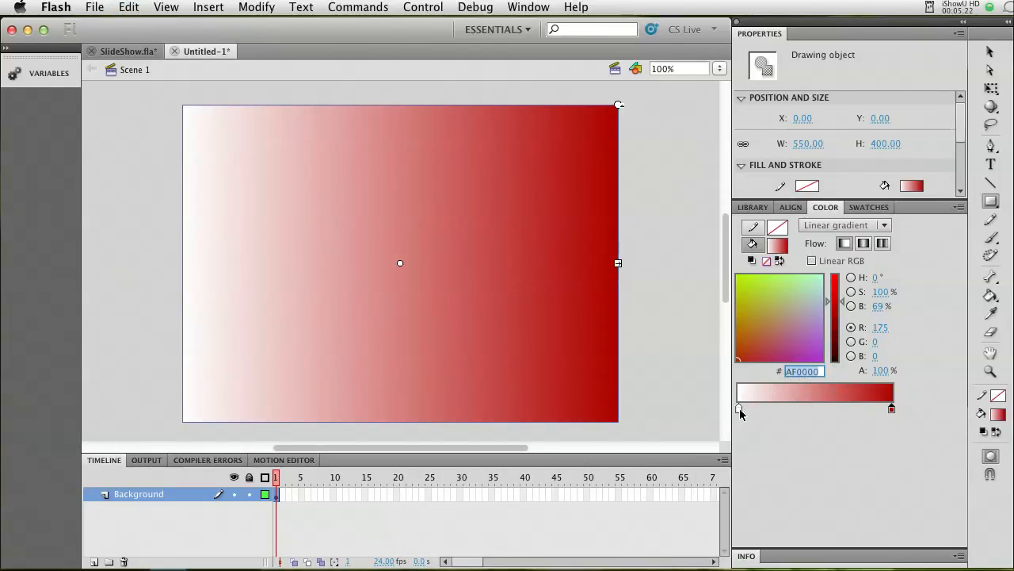
click(739, 410)
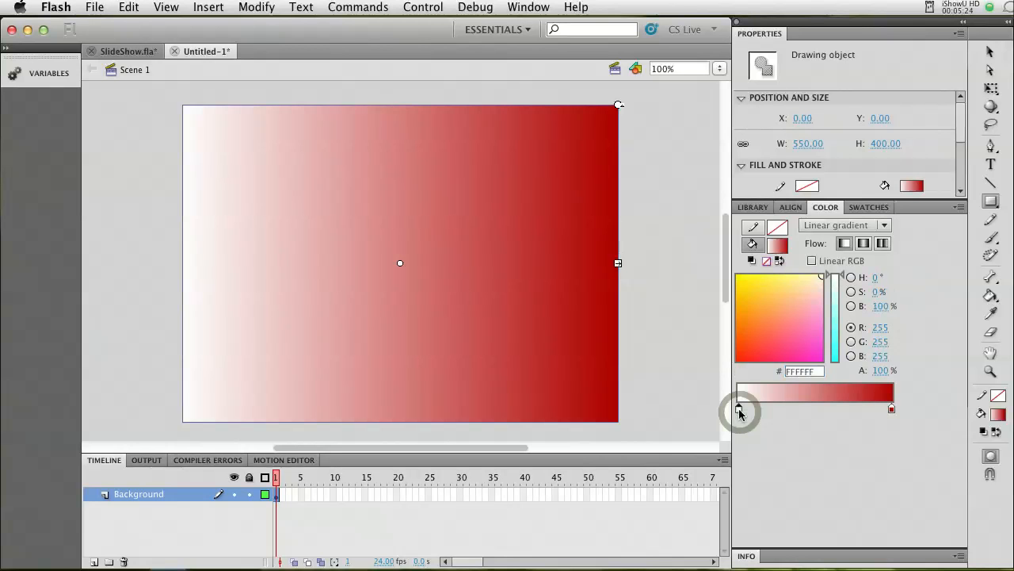
click(813, 371)
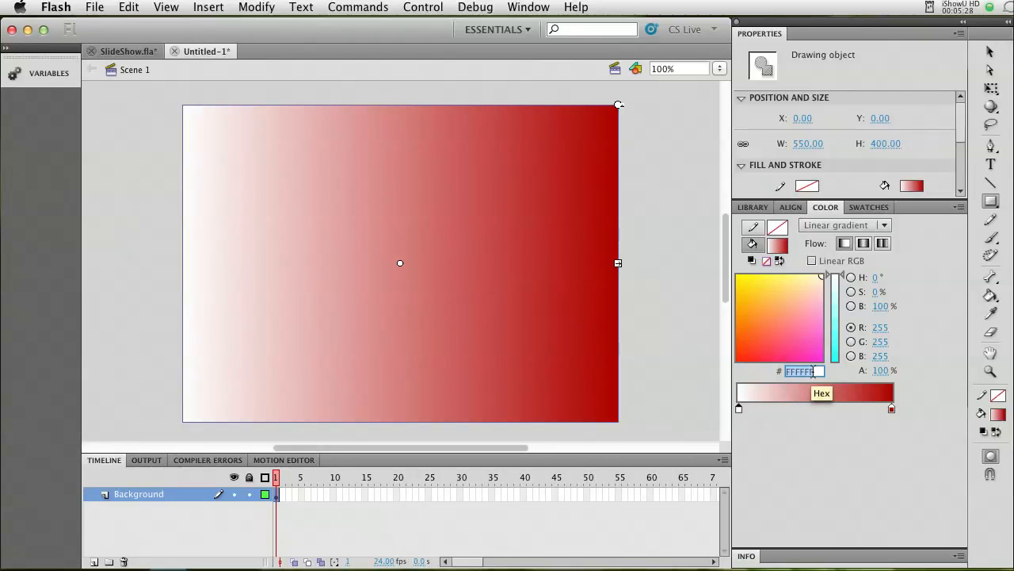
text(AF0000)
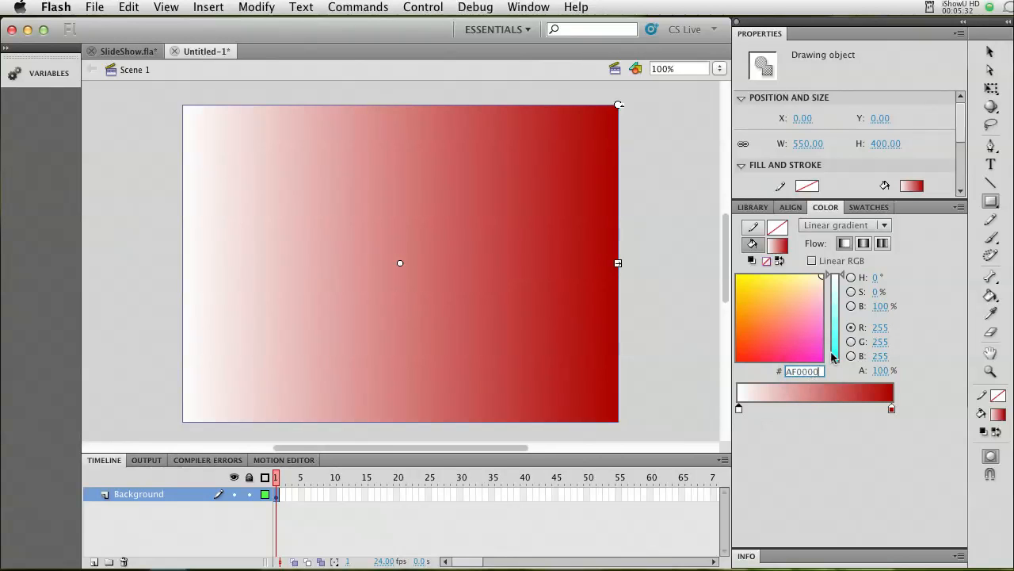
key(Return)
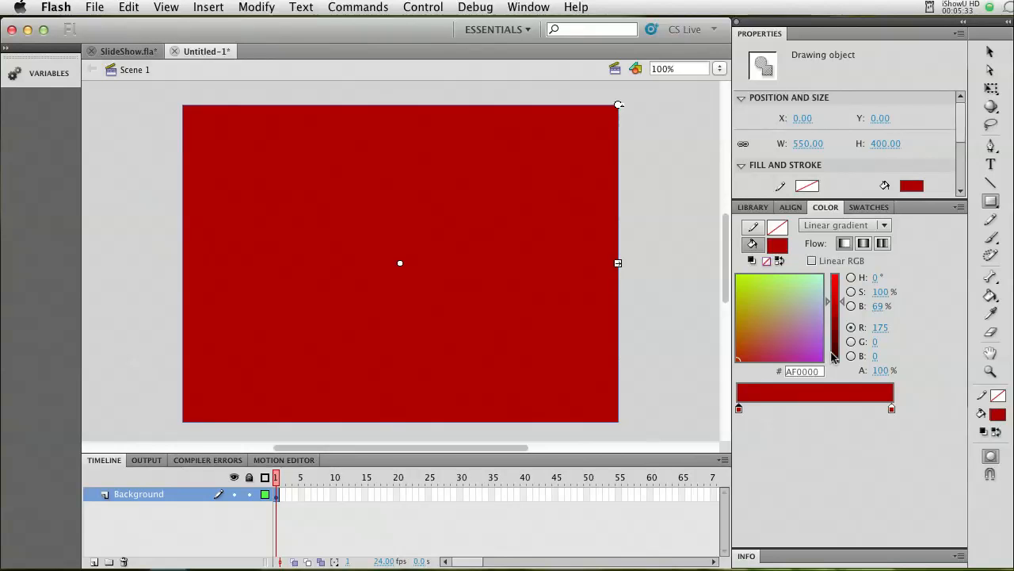
Darken the gradient's start stop to 700000 by lowering its brightness.
click(846, 303)
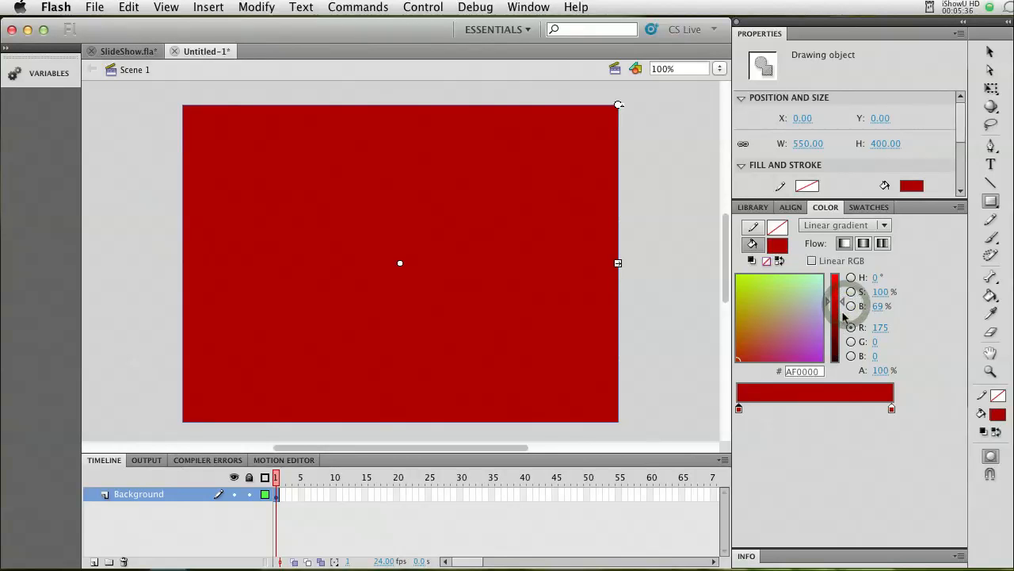
drag(844, 302, 842, 321)
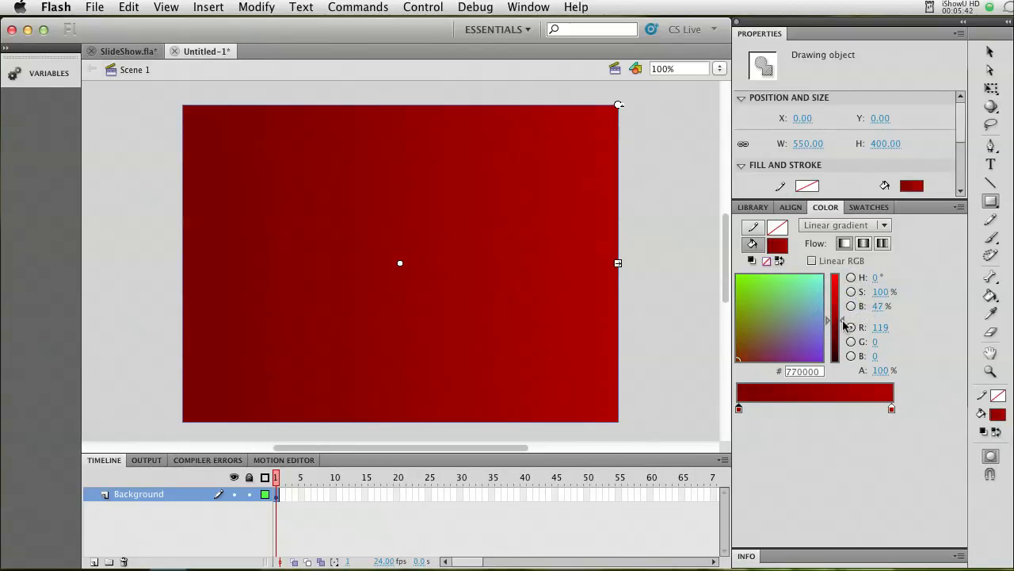
drag(845, 327, 844, 328)
Rotate the gradient rectangle 90° counterclockwise with Free Transform, so its darker end faces down.
click(990, 52)
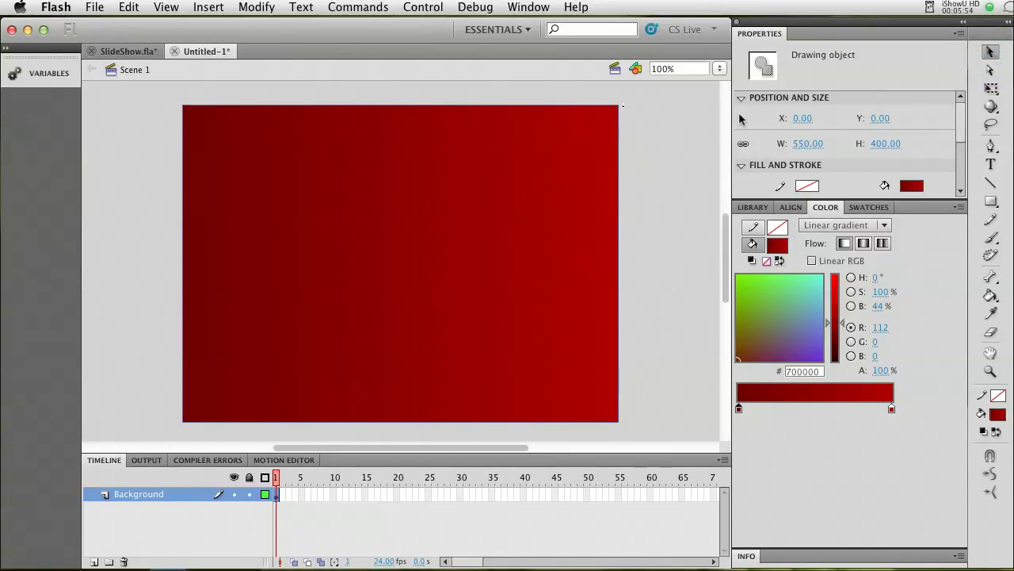
click(622, 169)
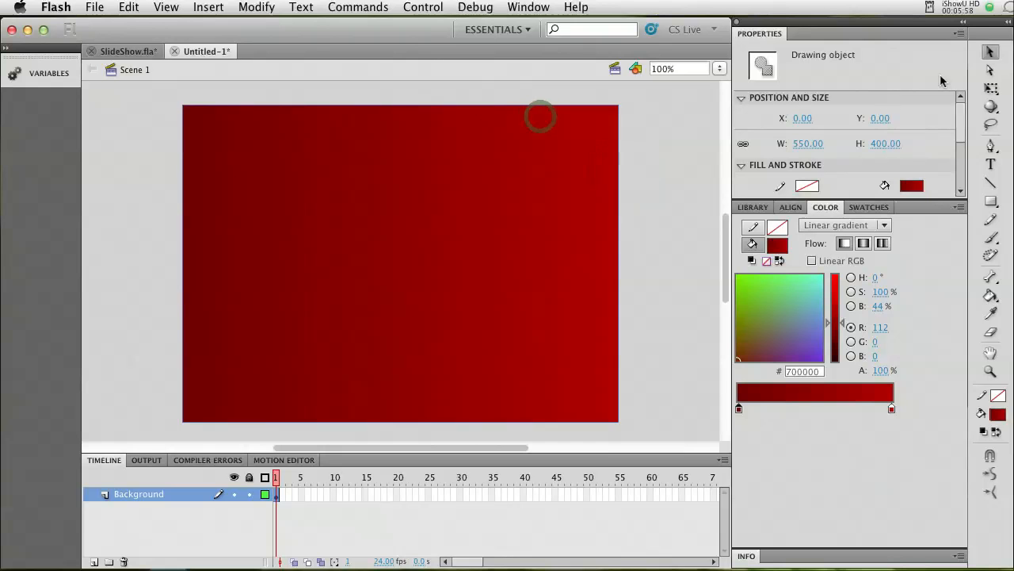
click(991, 89)
click(991, 89)
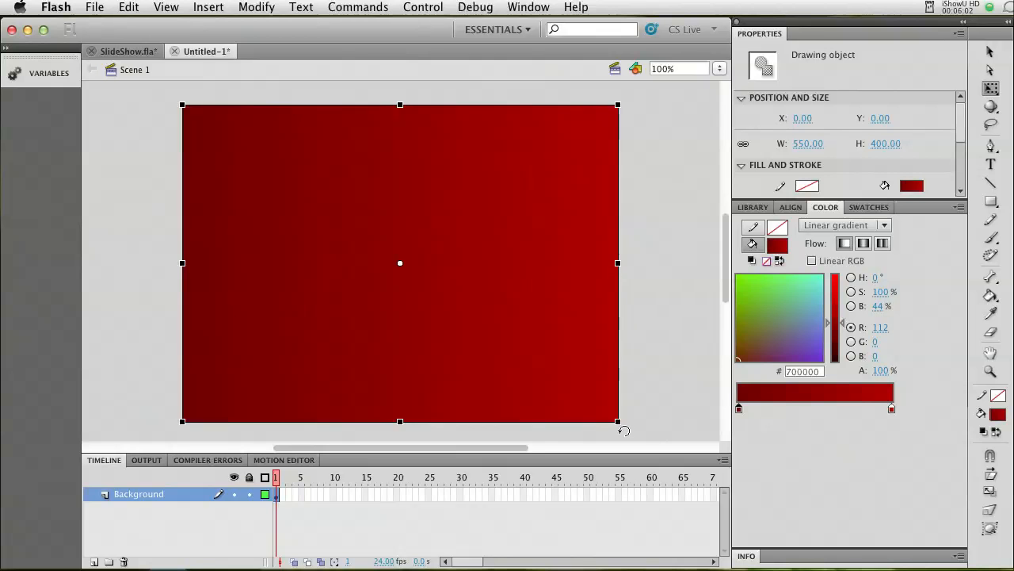
drag(627, 432, 597, 154)
key(super+z)
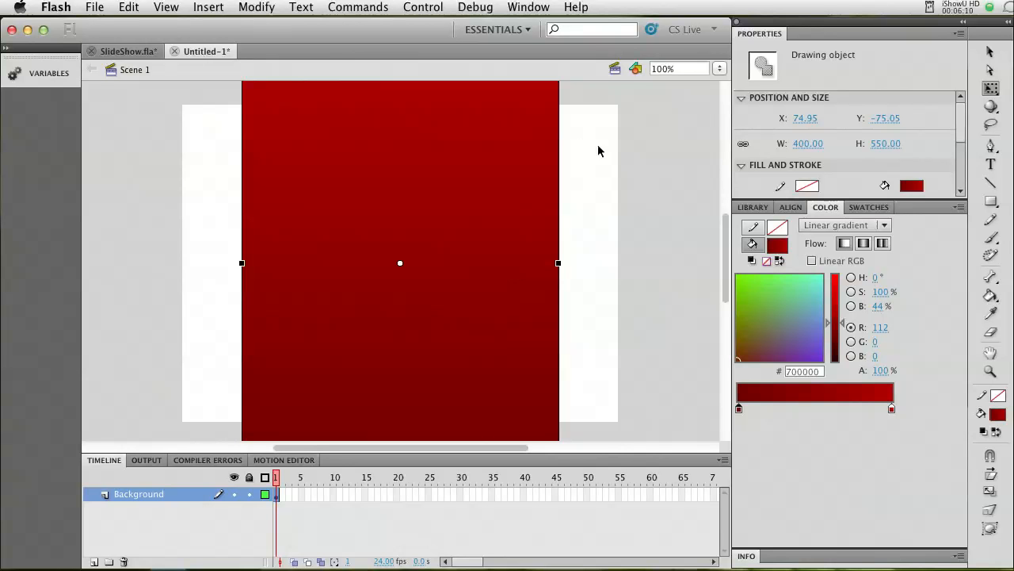
Match the rotated rectangle's width and height to the stage, centre it on both axes, and deselect it.
click(790, 208)
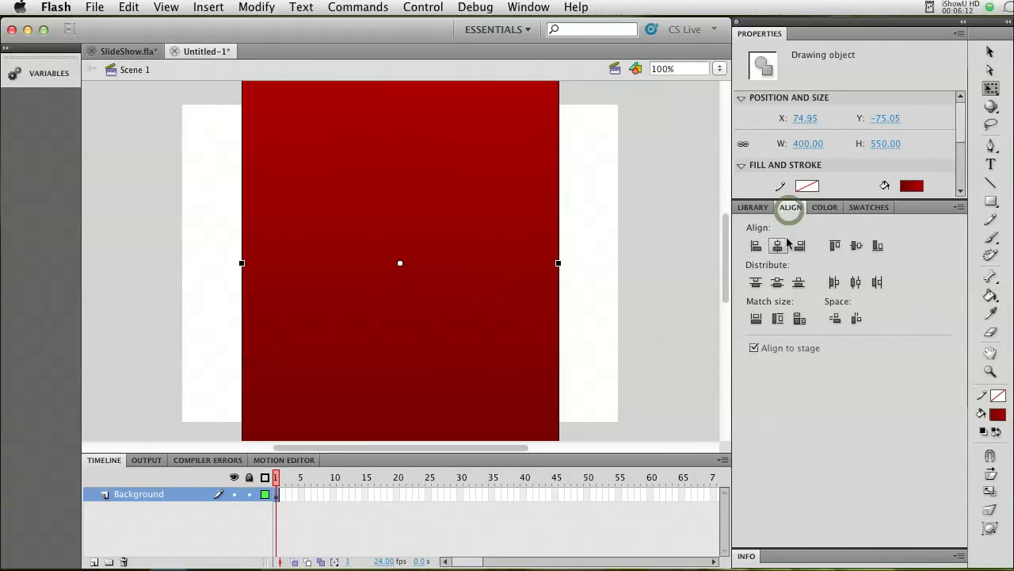
click(800, 319)
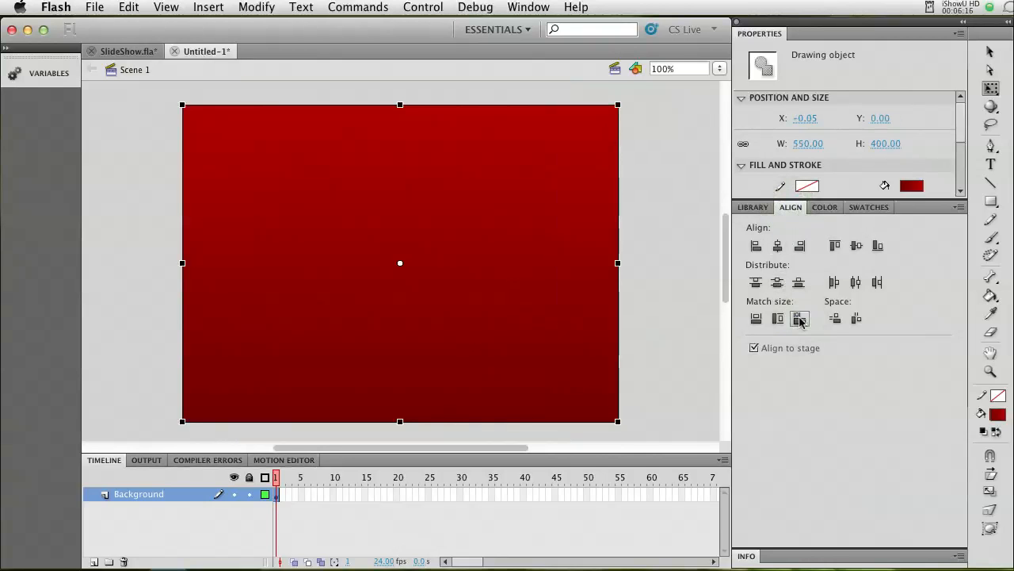
click(778, 282)
click(777, 246)
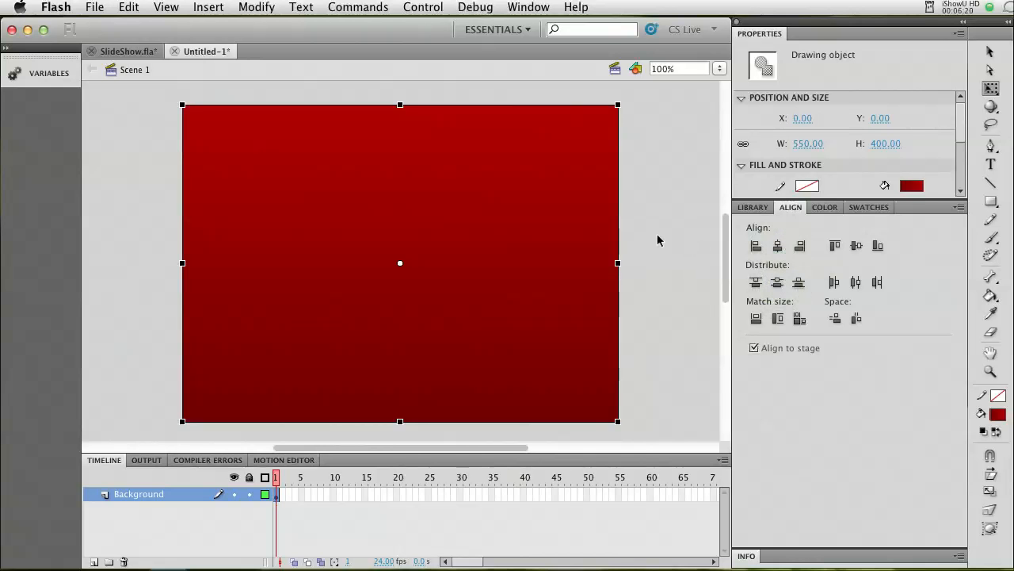
click(657, 239)
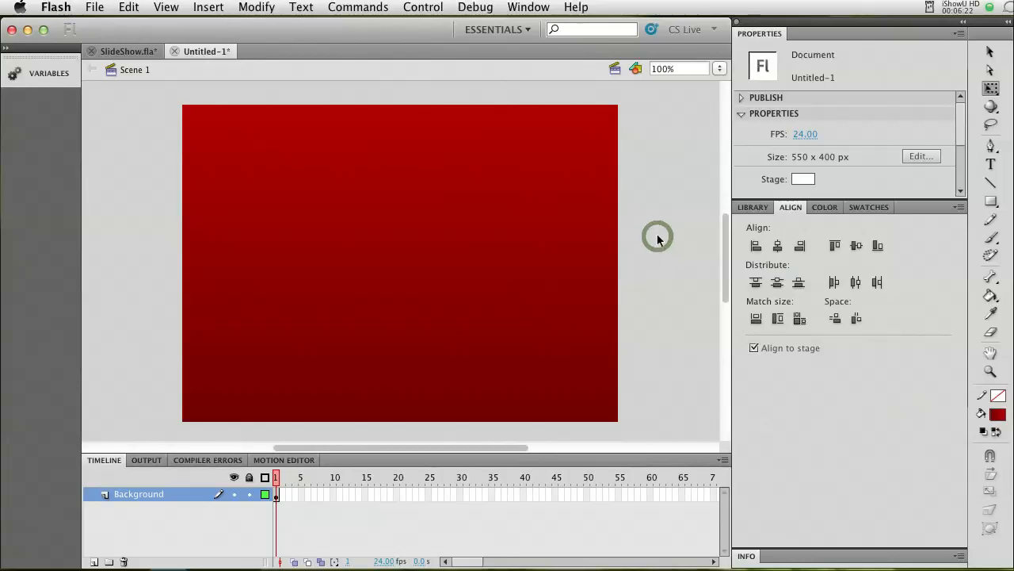
Lock the Background layer and set the document frame rate to 20 fps.
click(248, 493)
click(380, 562)
text(20)
key(Return)
Extend the Background layer by inserting a frame at frame 567.
drag(466, 564, 697, 562)
click(688, 495)
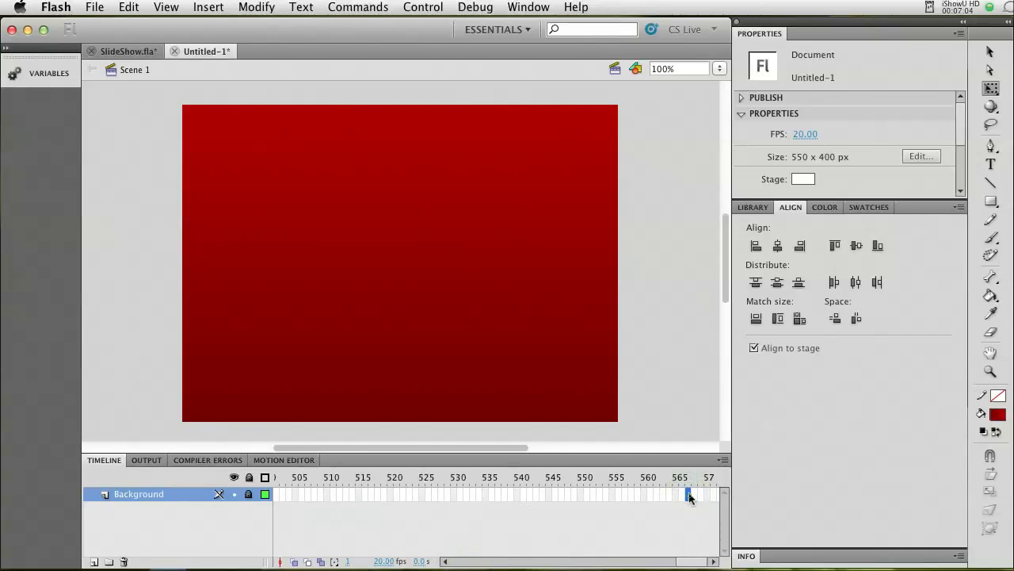
right_click(690, 496)
click(722, 556)
Extend the Background layer further by inserting a frame at frame 1130.
click(581, 562)
drag(581, 564, 709, 562)
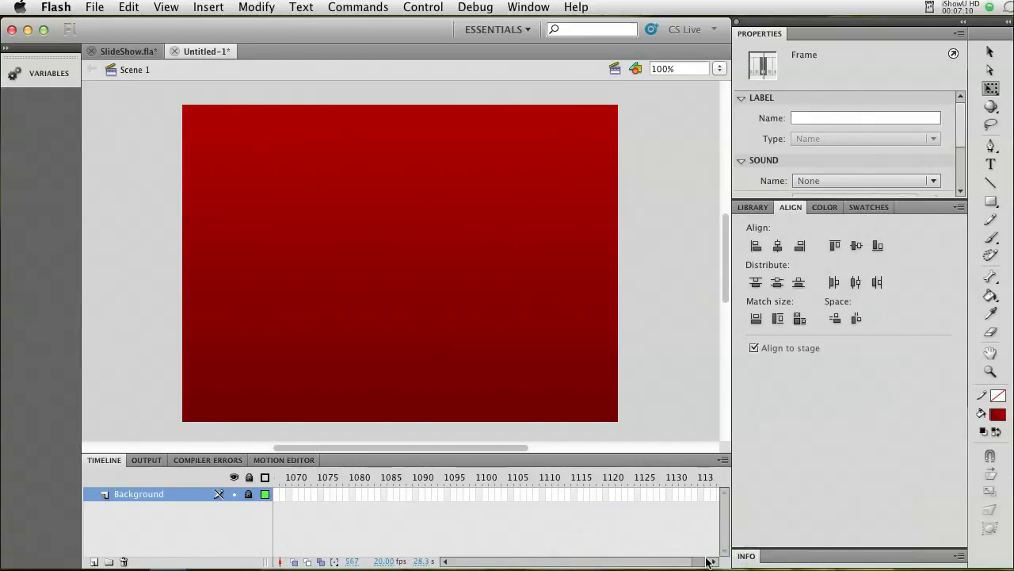
right_click(673, 496)
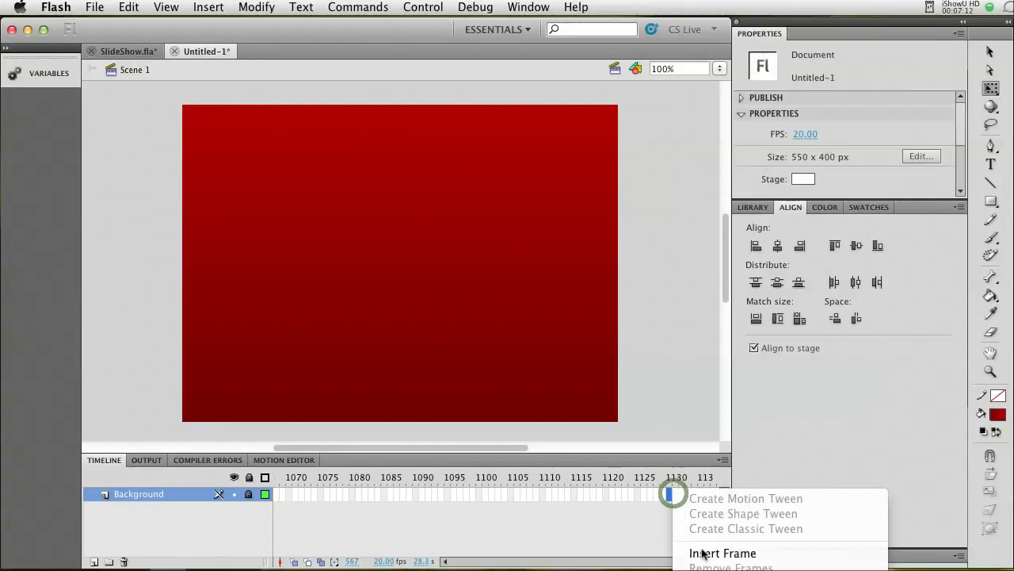
click(713, 553)
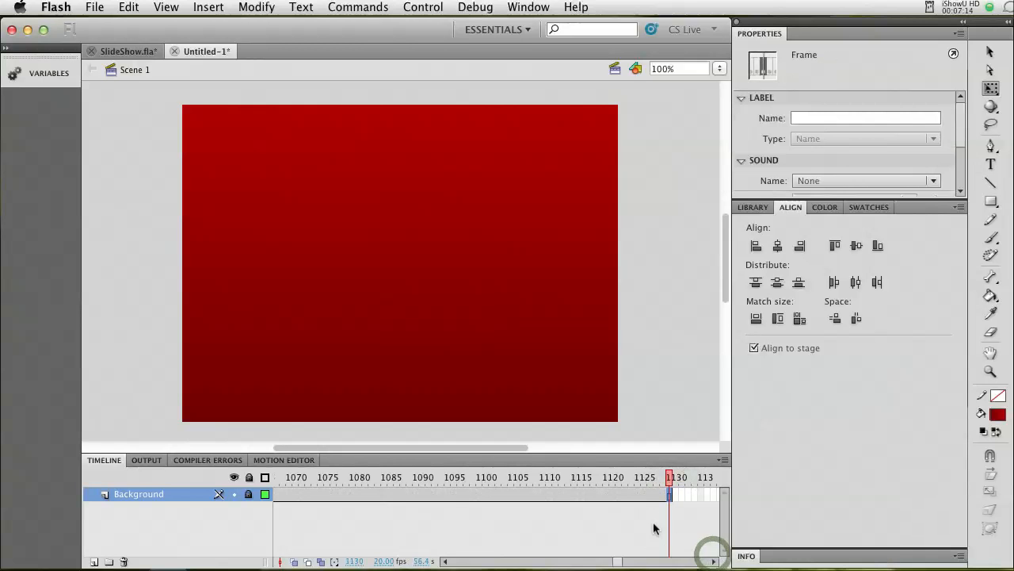
Insert a frame at frame 1200 so the Background layer runs about one minute.
drag(616, 564, 632, 564)
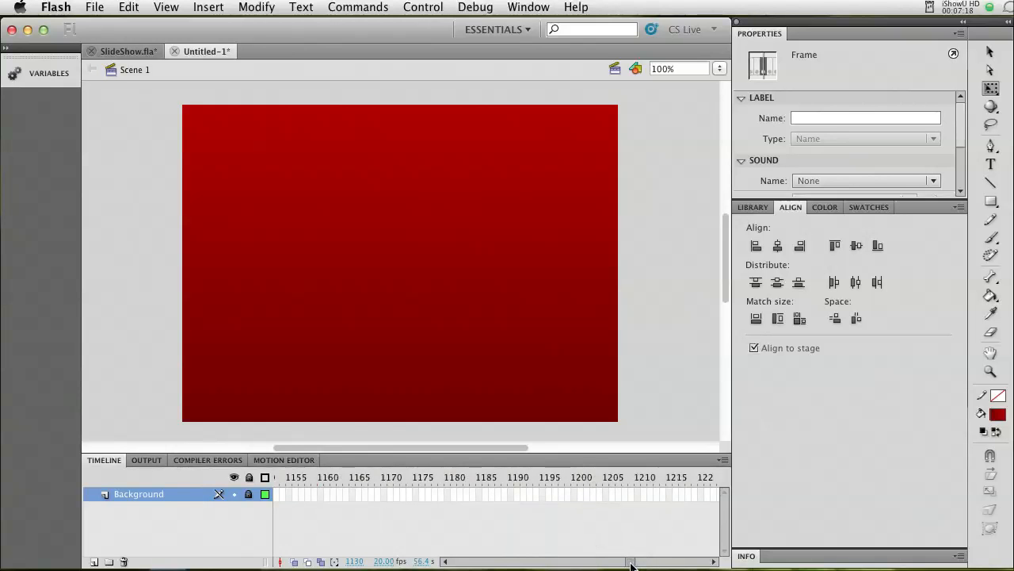
click(574, 494)
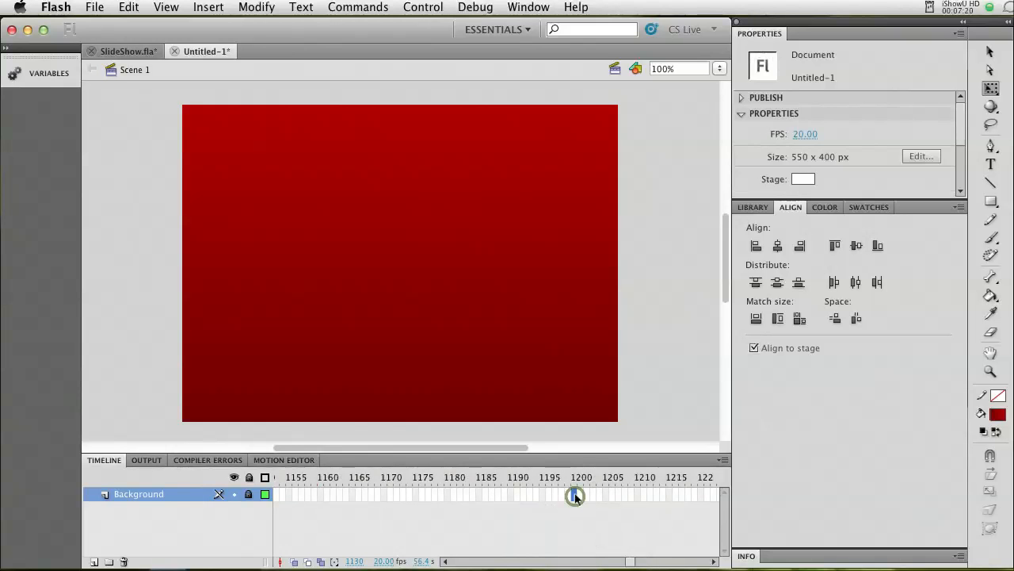
right_click(574, 494)
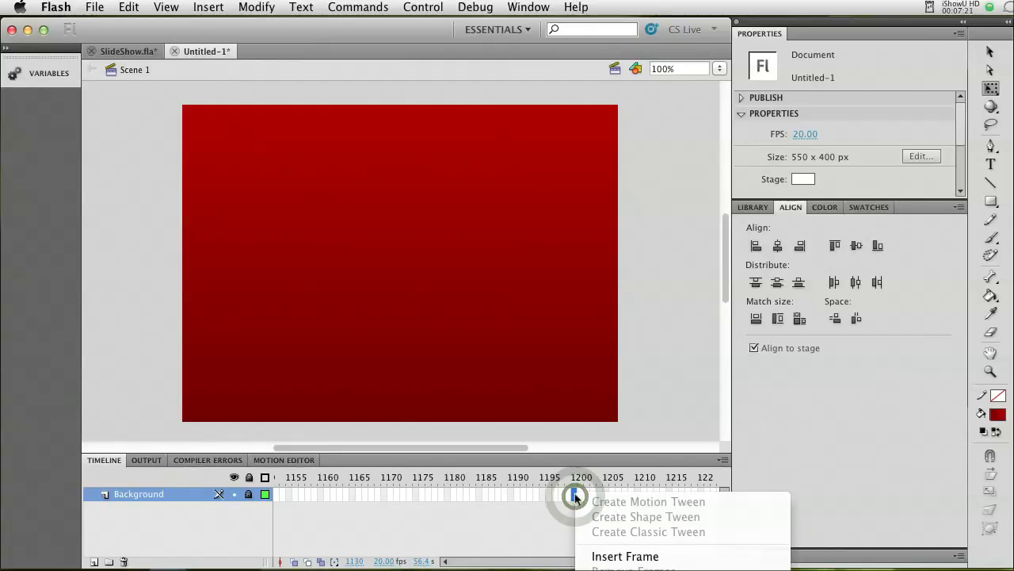
click(599, 554)
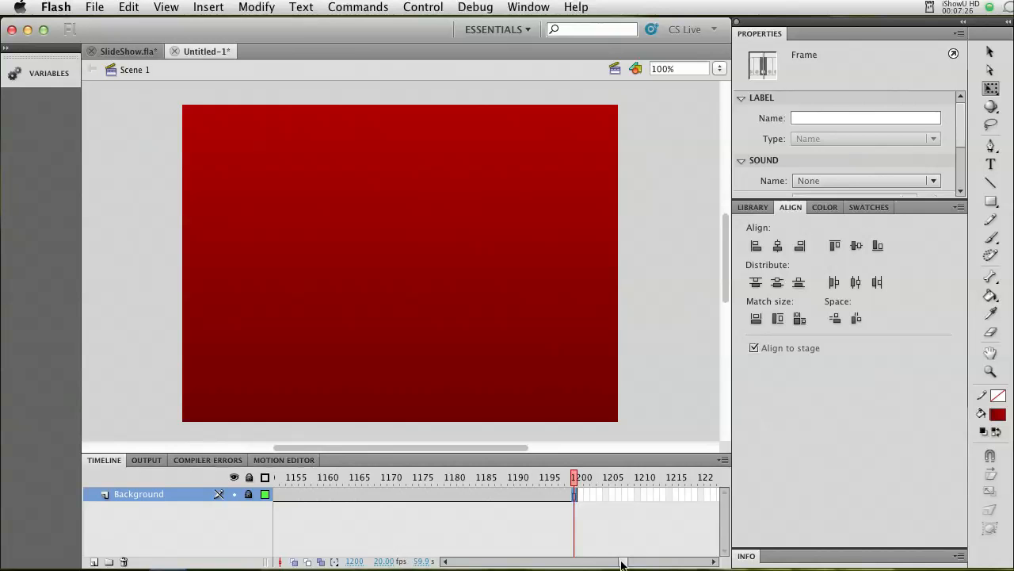
drag(622, 563, 459, 563)
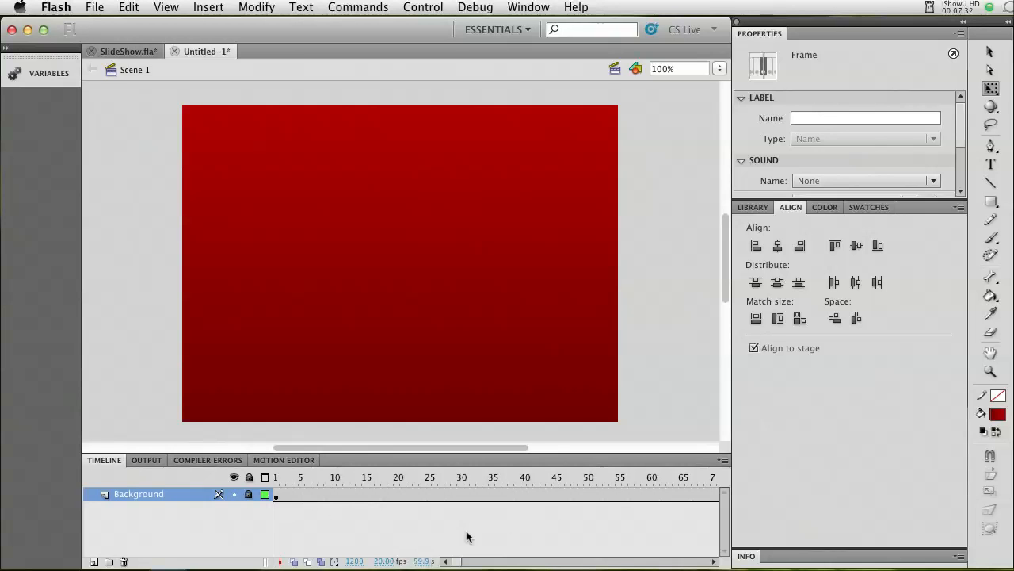
mouse_move(457, 563)
mouse_down()
mouse_move(565, 564)
mouse_move(472, 568)
mouse_up()
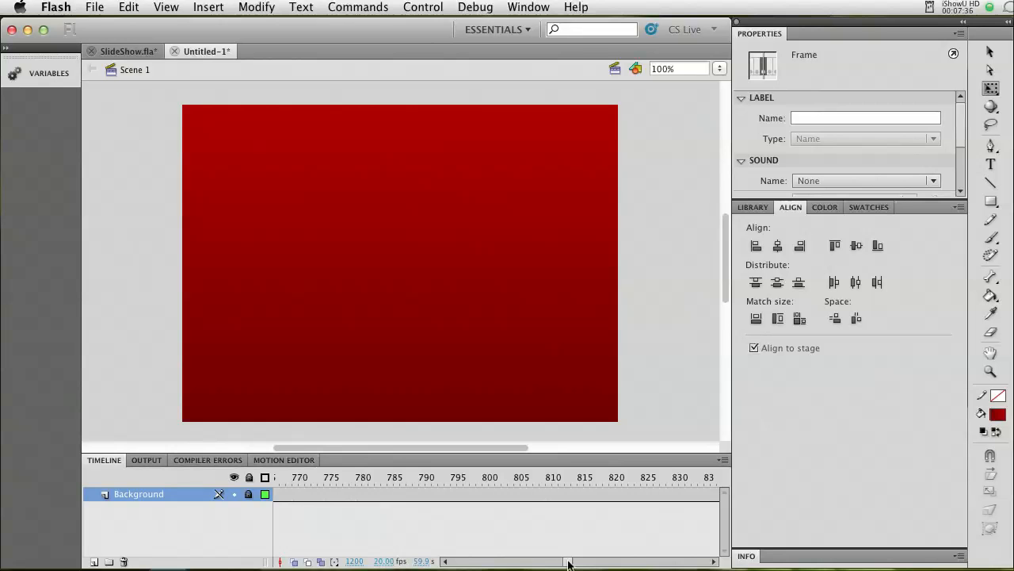
drag(568, 563, 625, 562)
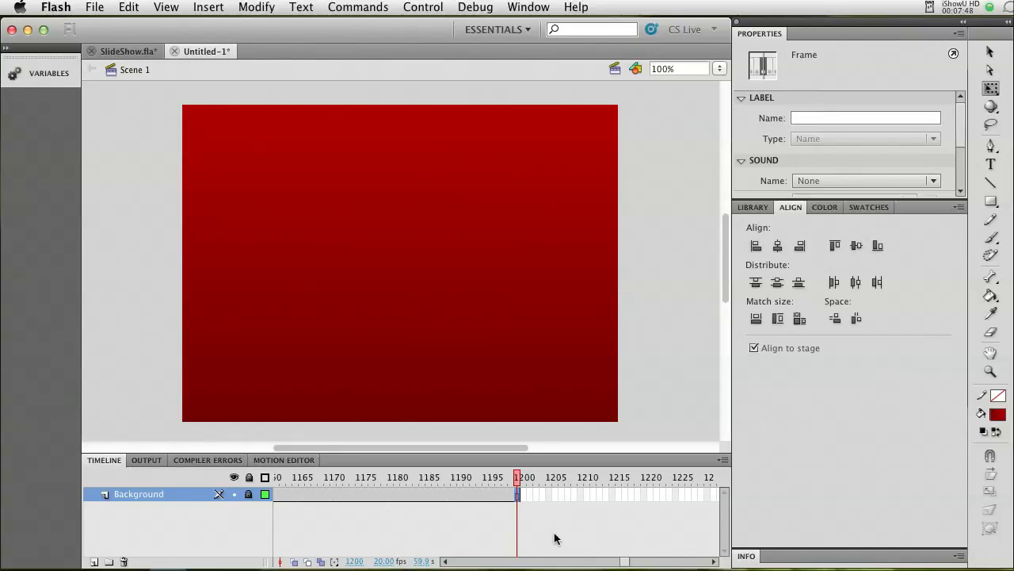
drag(625, 563, 389, 555)
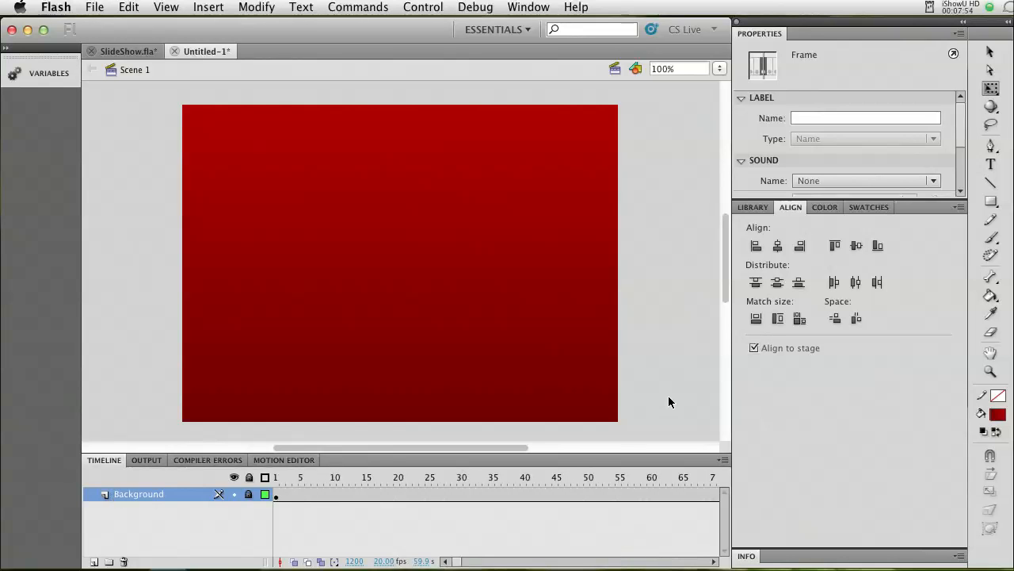
Add a new layer above Background and name it Title.
drag(727, 296, 727, 311)
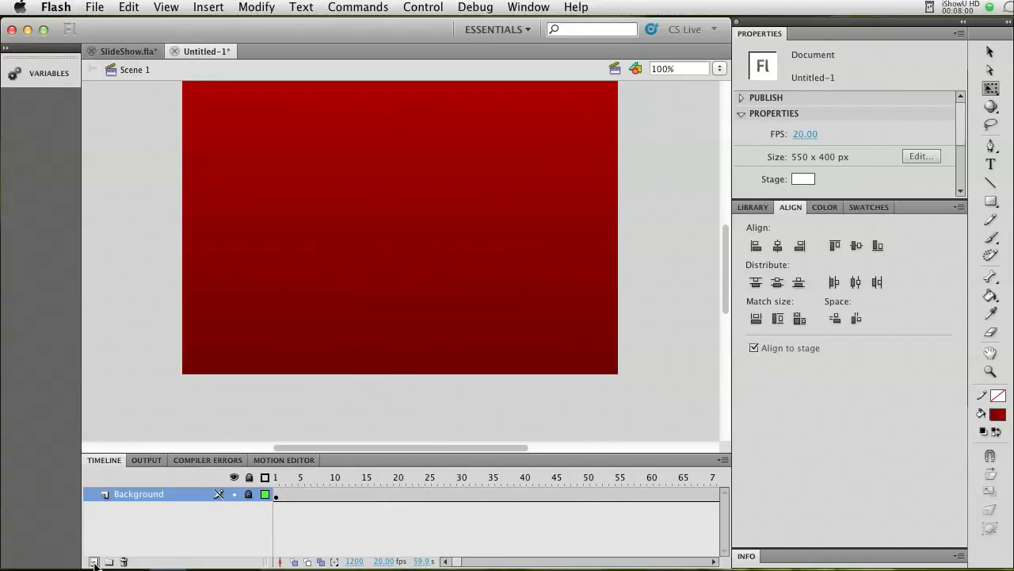
click(94, 563)
double_click(123, 497)
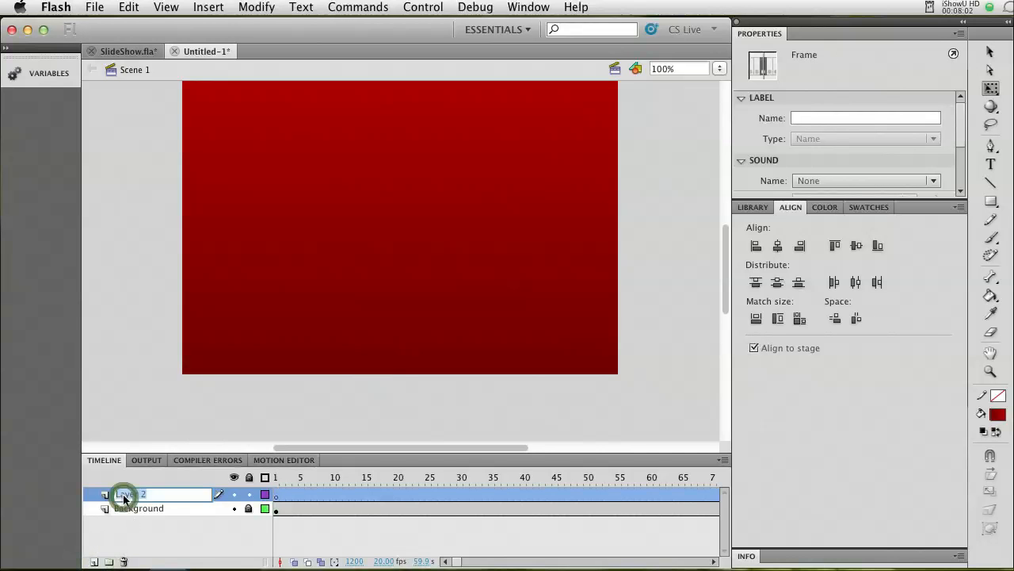
text(Tit)
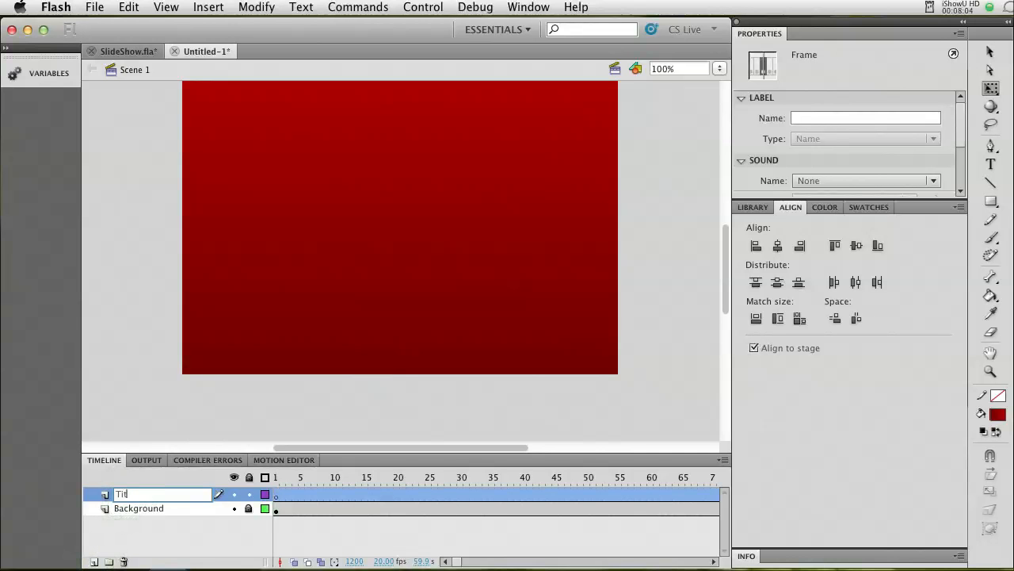
text(le)
Add a text box about as wide as the stage just below it on the Title layer's first frame, reading "Isla Mujeres".
click(277, 496)
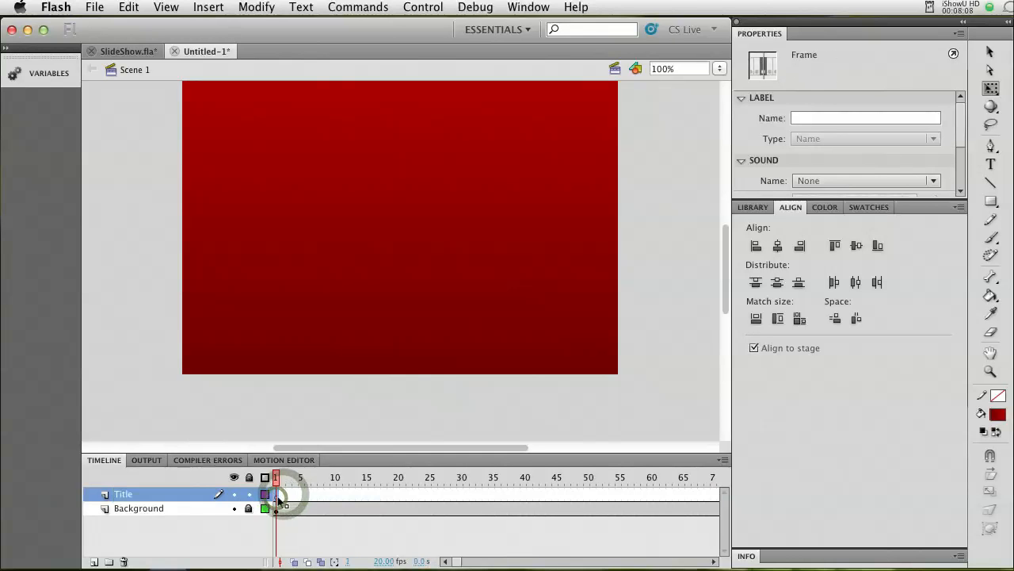
click(277, 499)
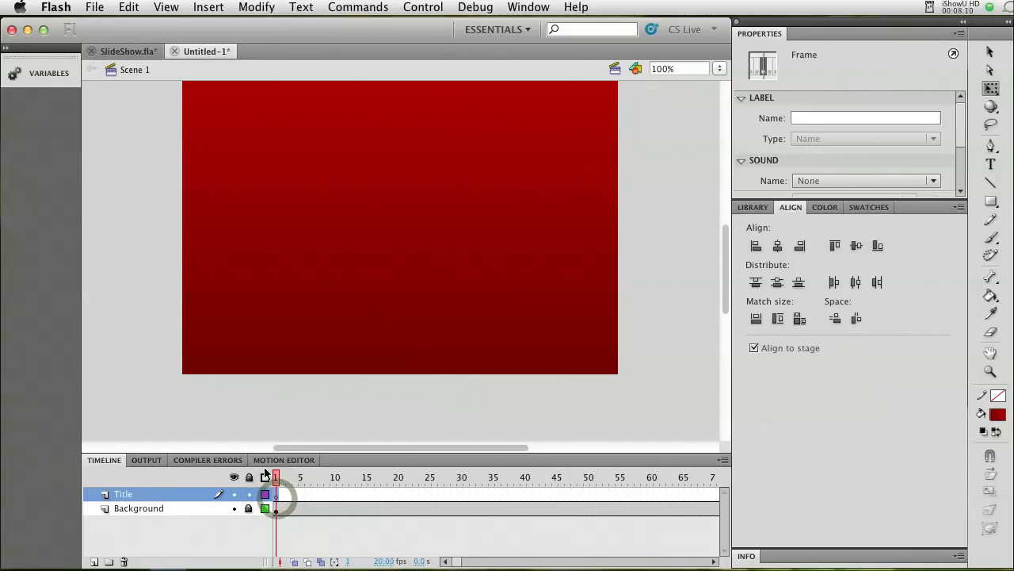
click(992, 165)
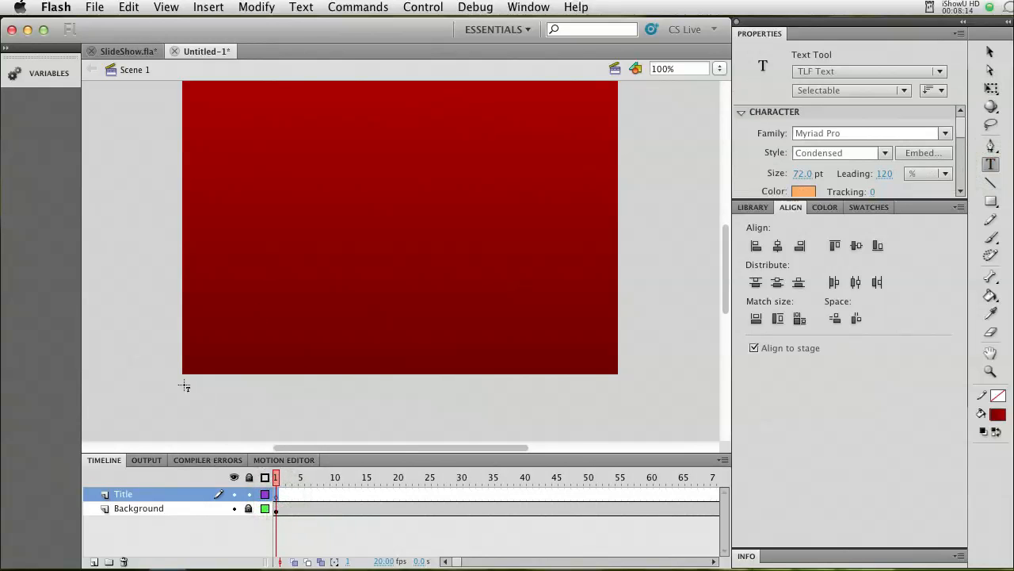
drag(182, 382, 616, 405)
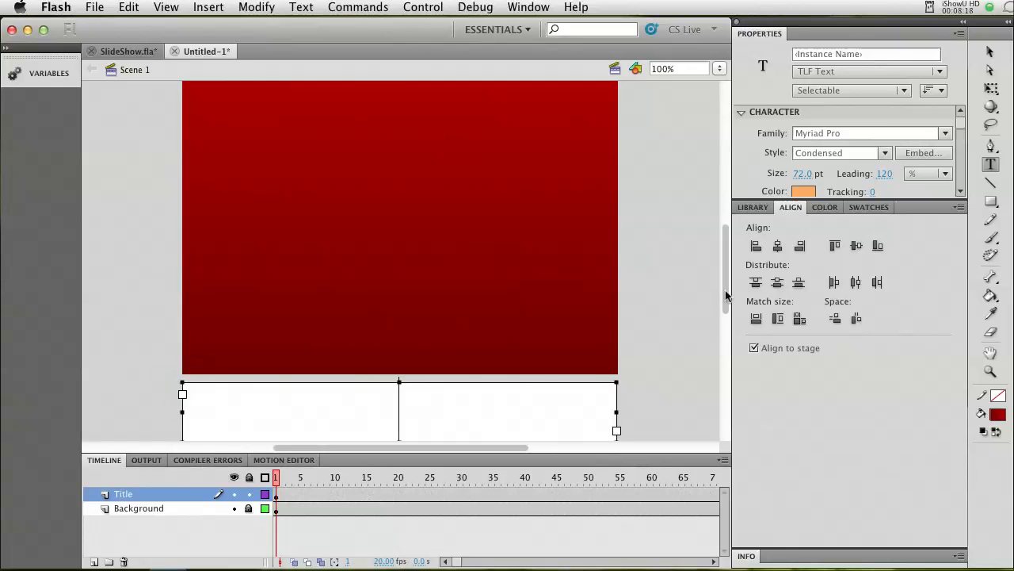
drag(726, 292, 726, 313)
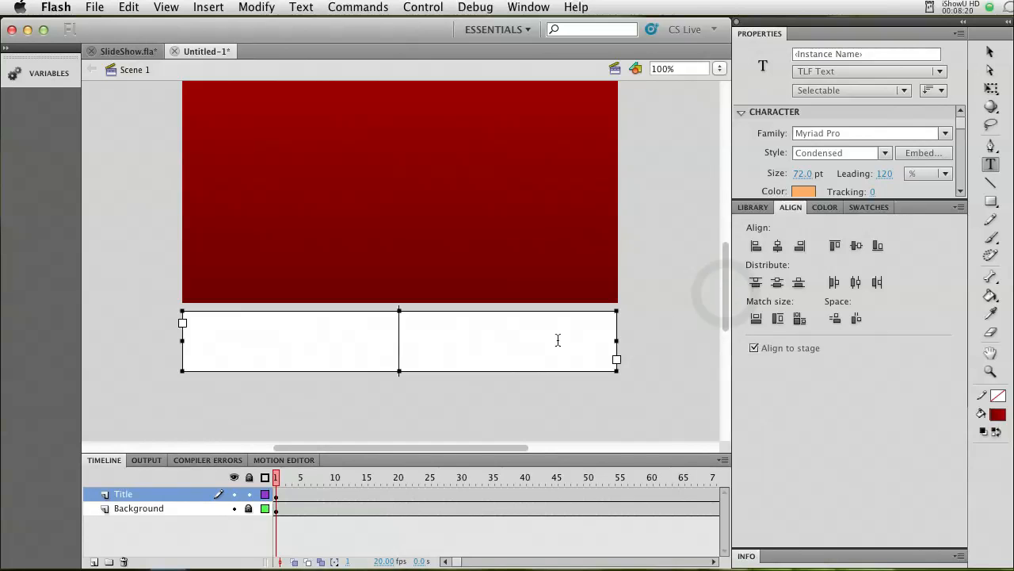
text(Isla)
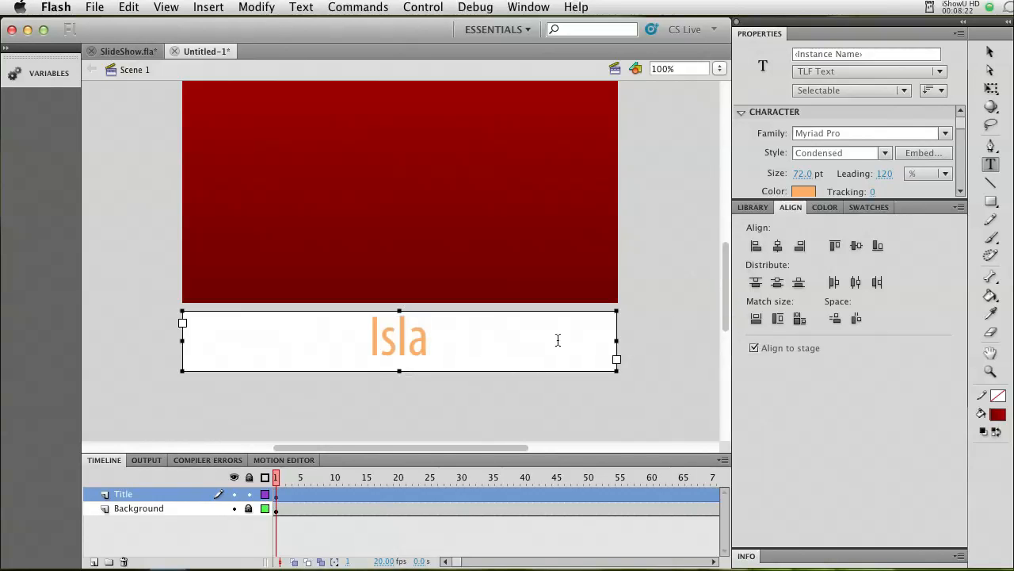
text( Mujeres)
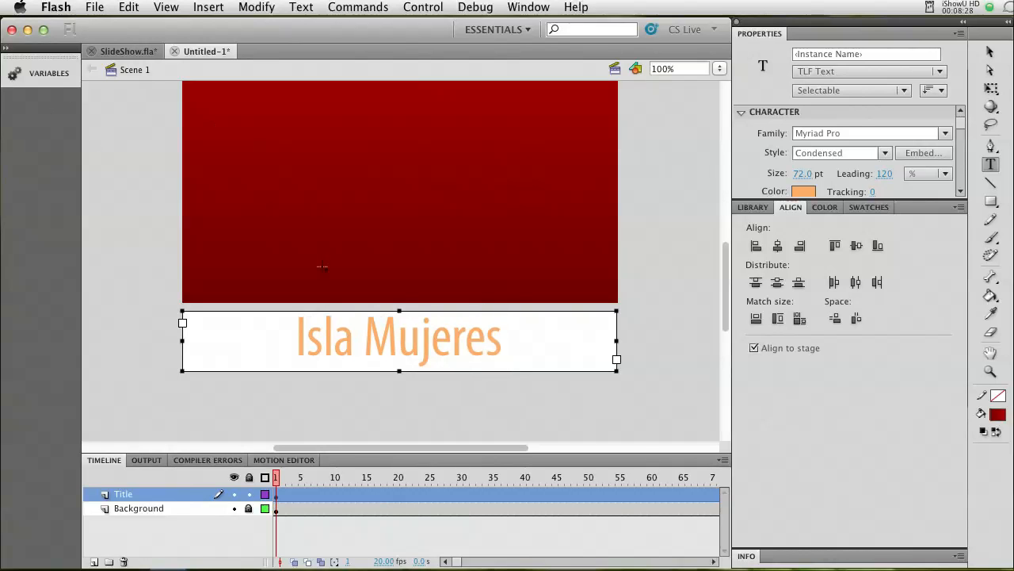
Match the title text box's width to the stage.
click(990, 53)
click(579, 314)
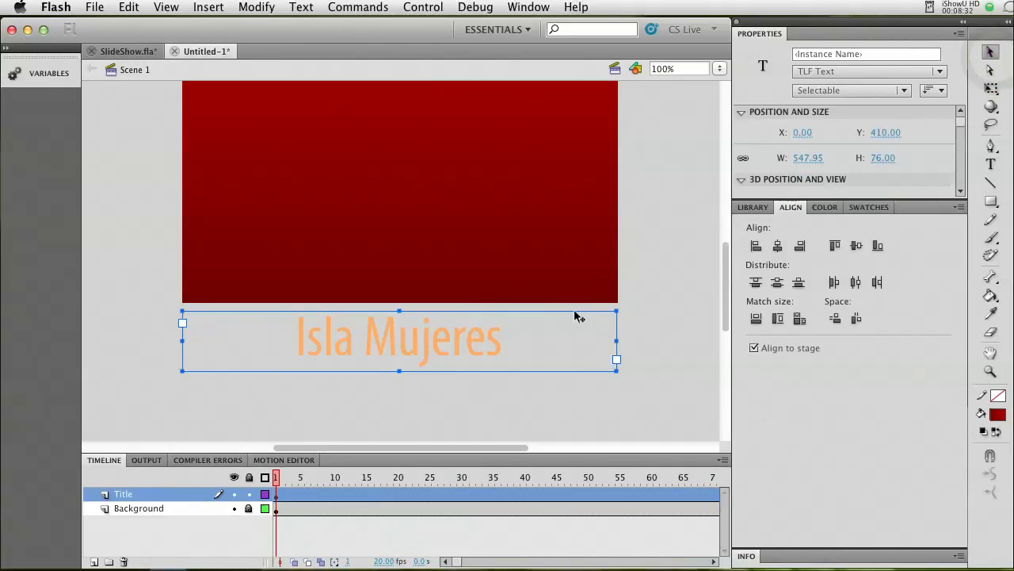
click(757, 321)
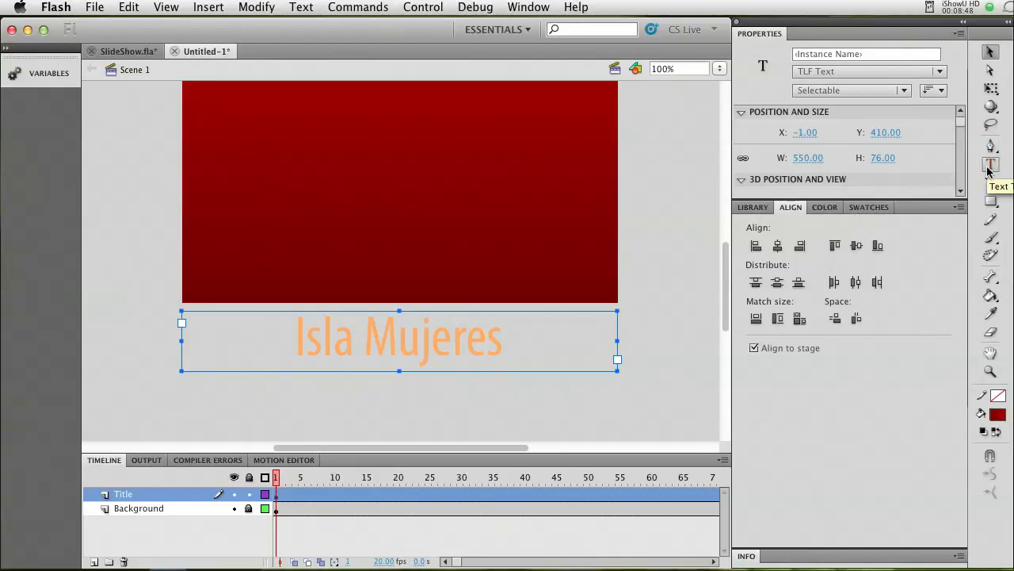
click(529, 8)
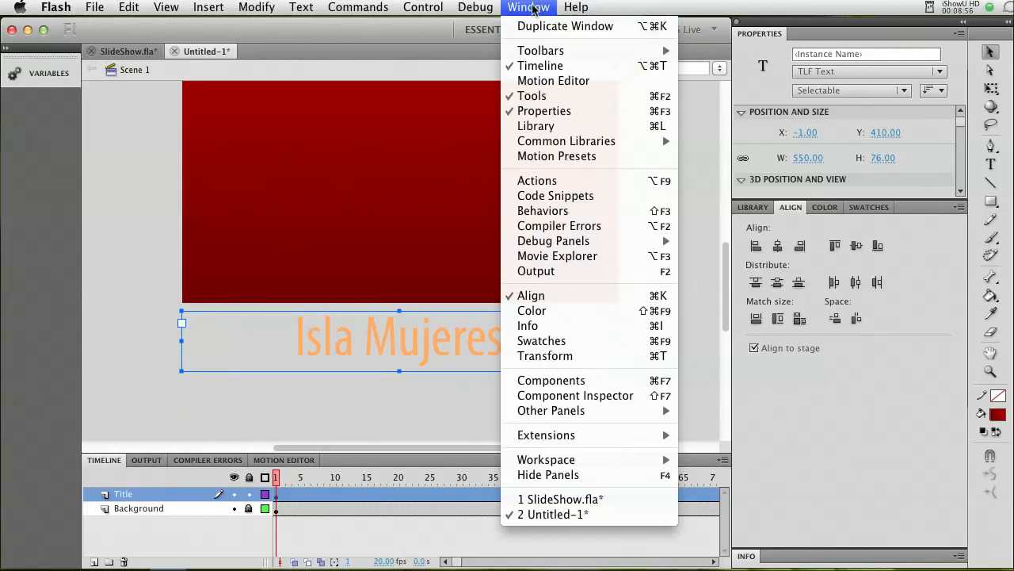
click(533, 10)
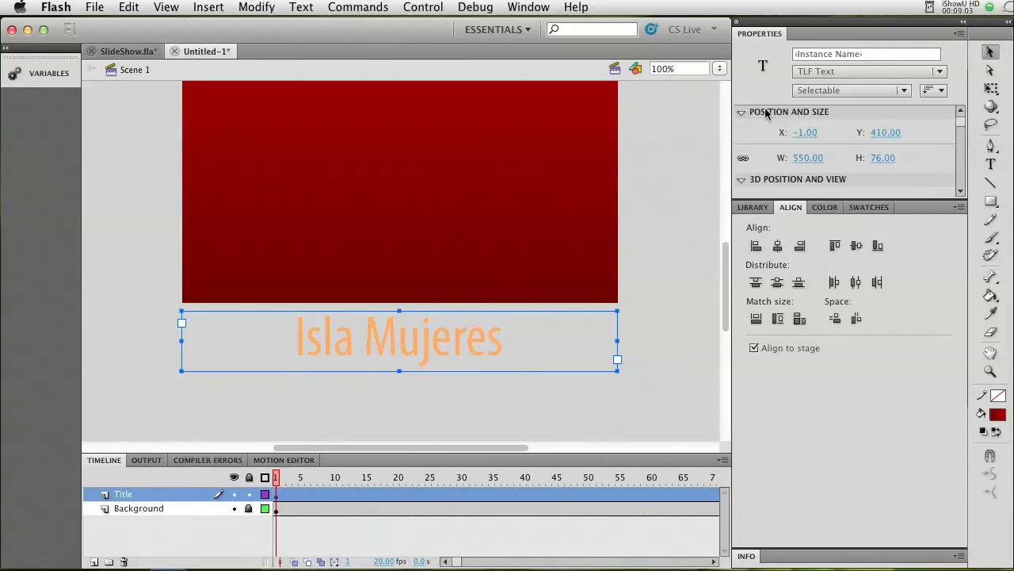
Try left alignment on the title paragraph and return it to centre alignment.
drag(963, 126, 961, 156)
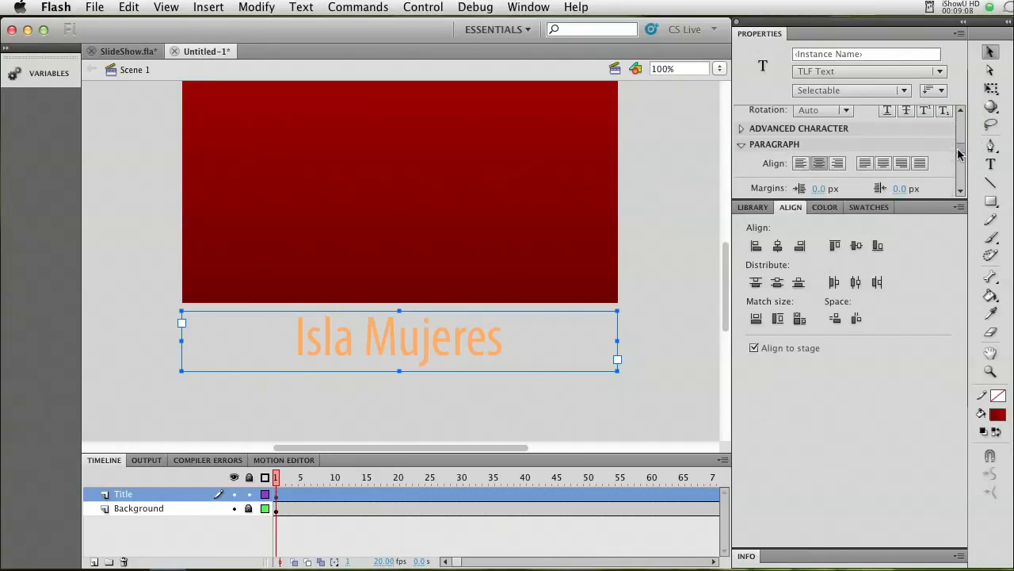
click(801, 163)
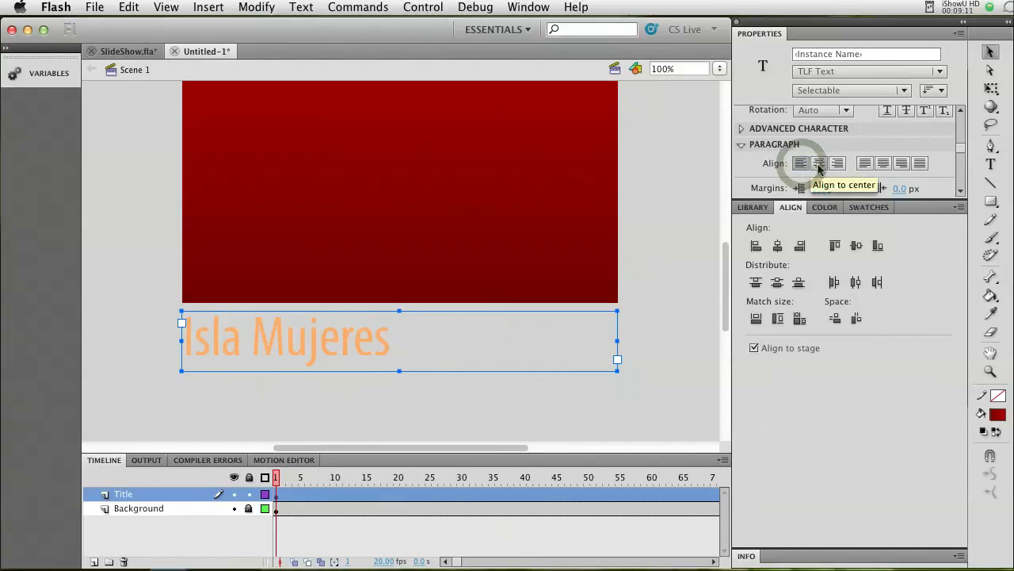
click(819, 164)
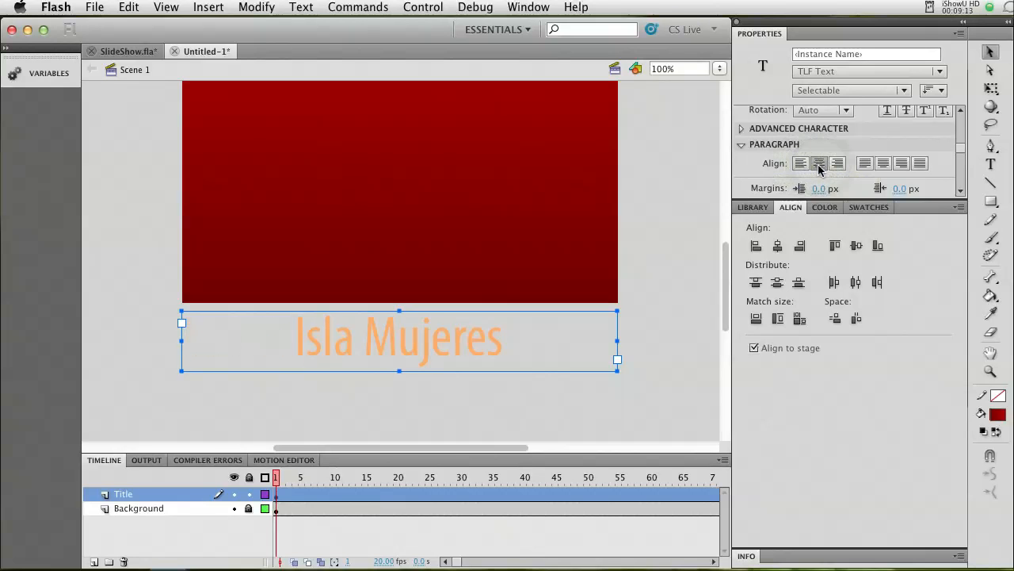
Try light grey #D6D6D6 as the title's text color and undo the change.
drag(962, 150, 965, 139)
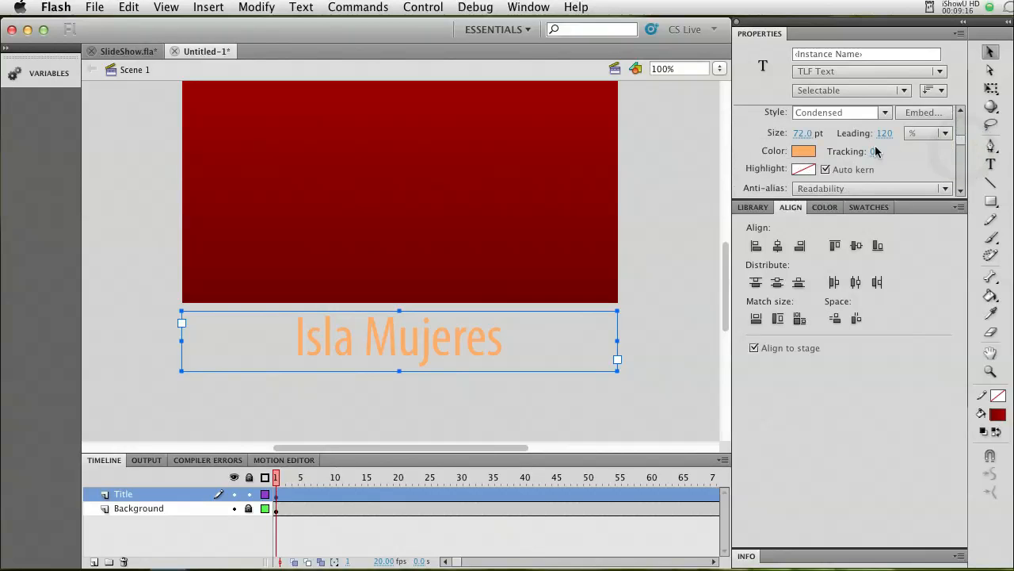
click(806, 151)
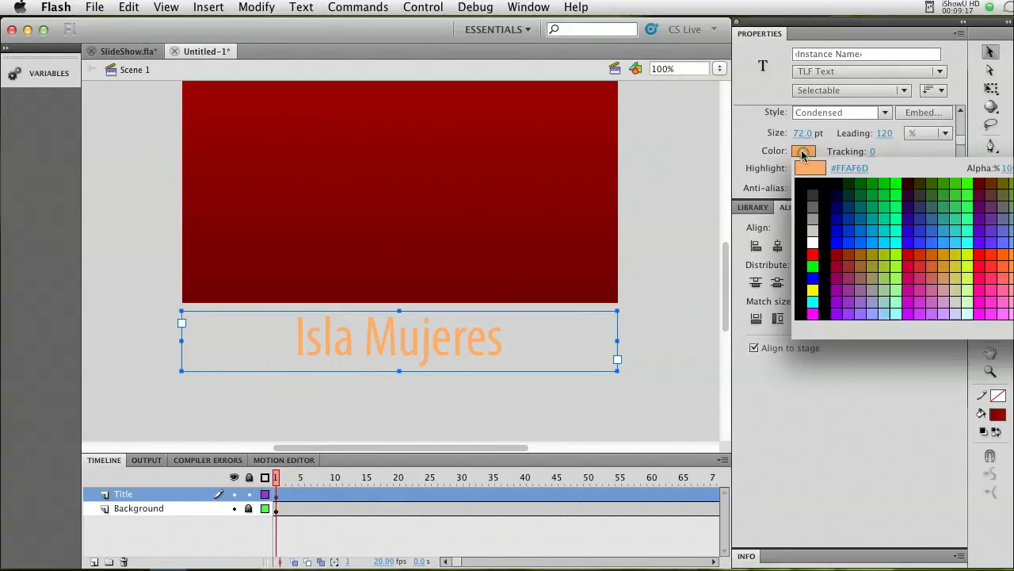
click(755, 147)
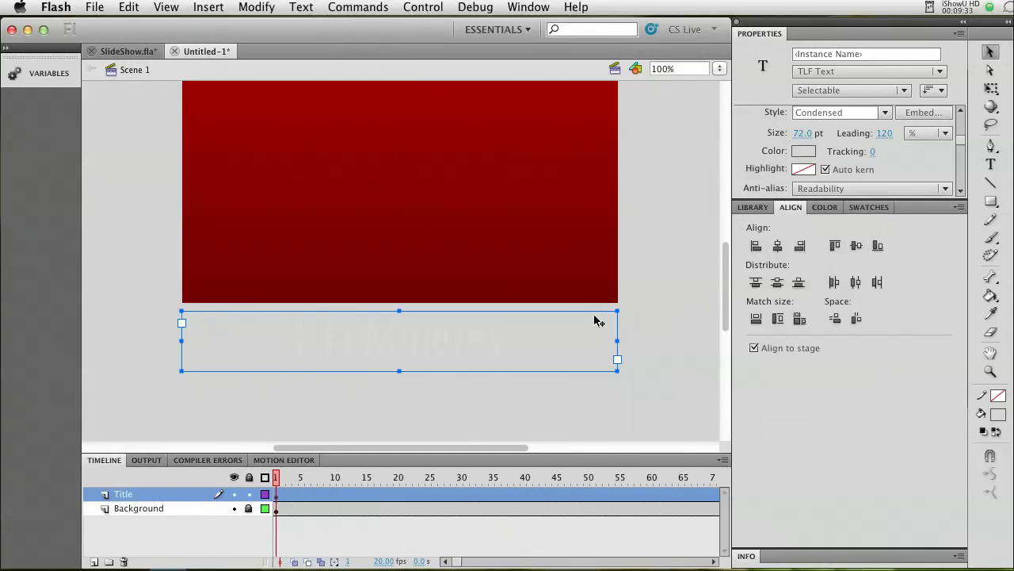
key(super+z)
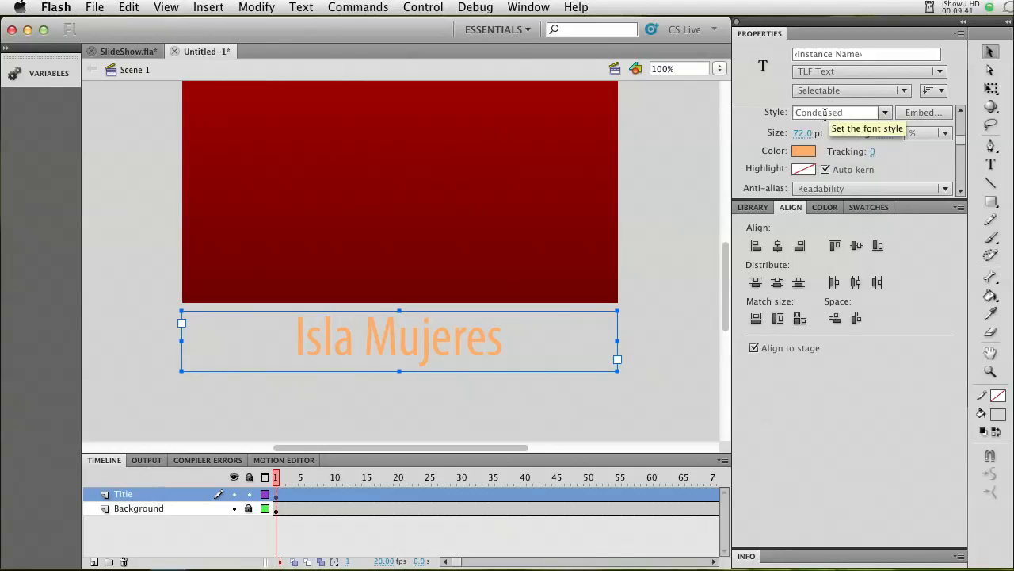
Move the title text box up so its upper edge touches the stage's lower edge and its sides line up with the stage.
drag(963, 142, 961, 146)
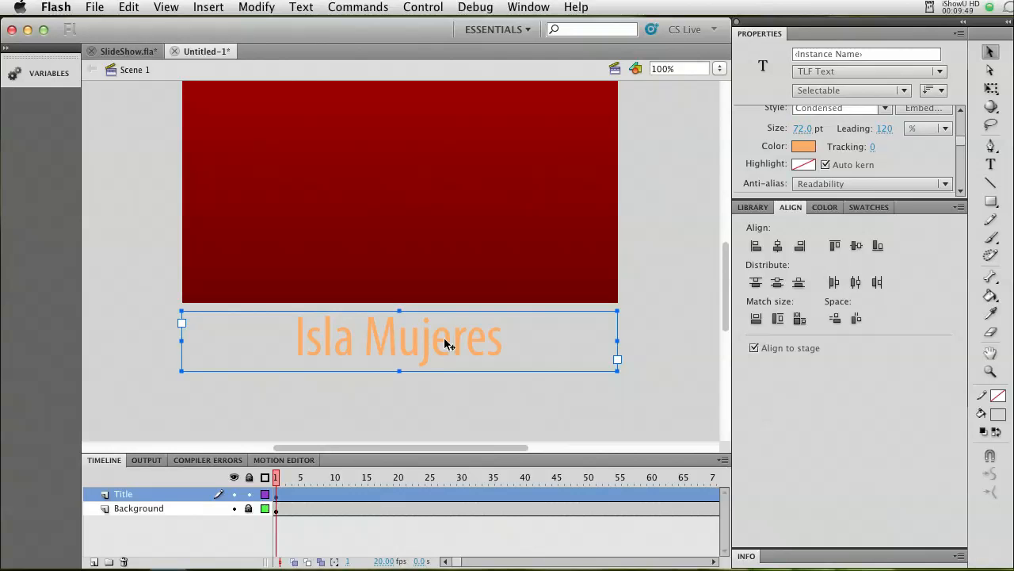
drag(444, 343, 450, 336)
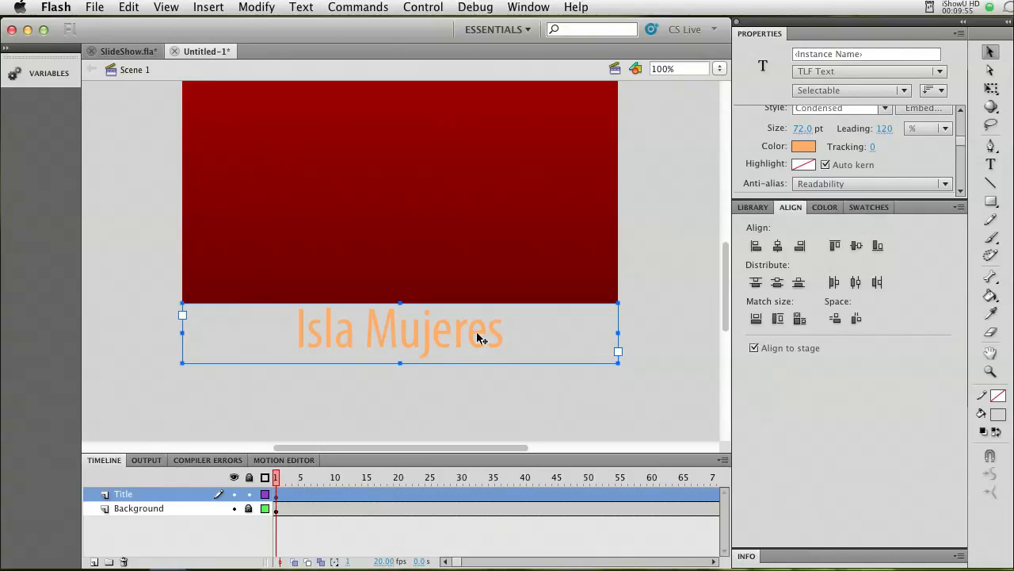
drag(472, 333, 470, 336)
Create a motion tween on the Title layer and check how far its span extends along the timeline.
click(298, 495)
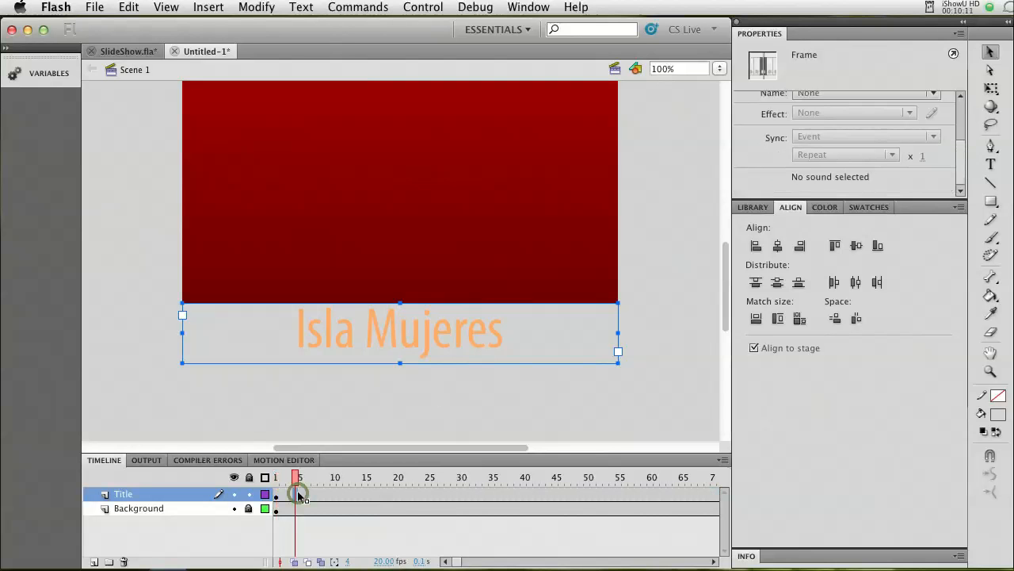
click(277, 498)
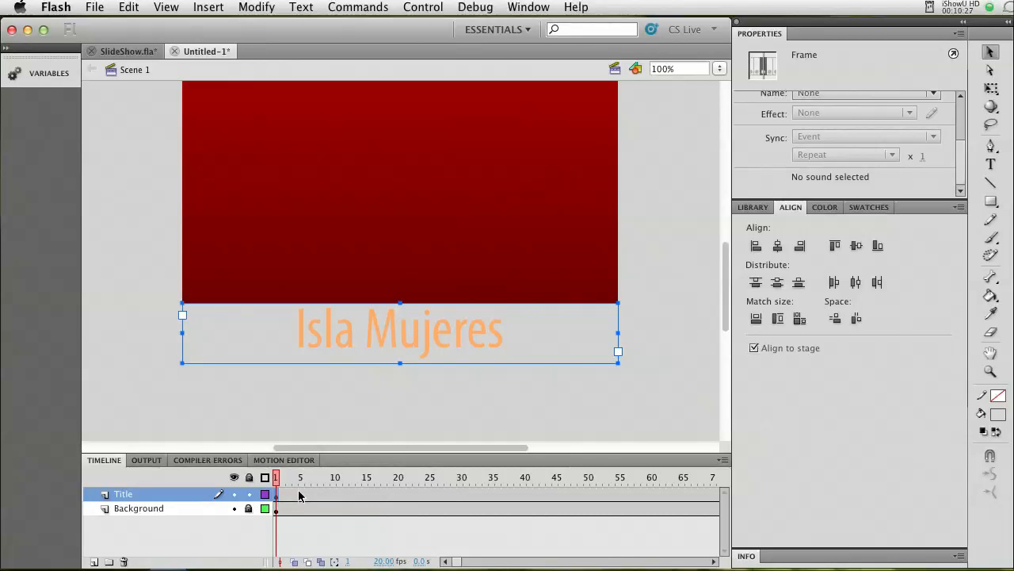
click(297, 495)
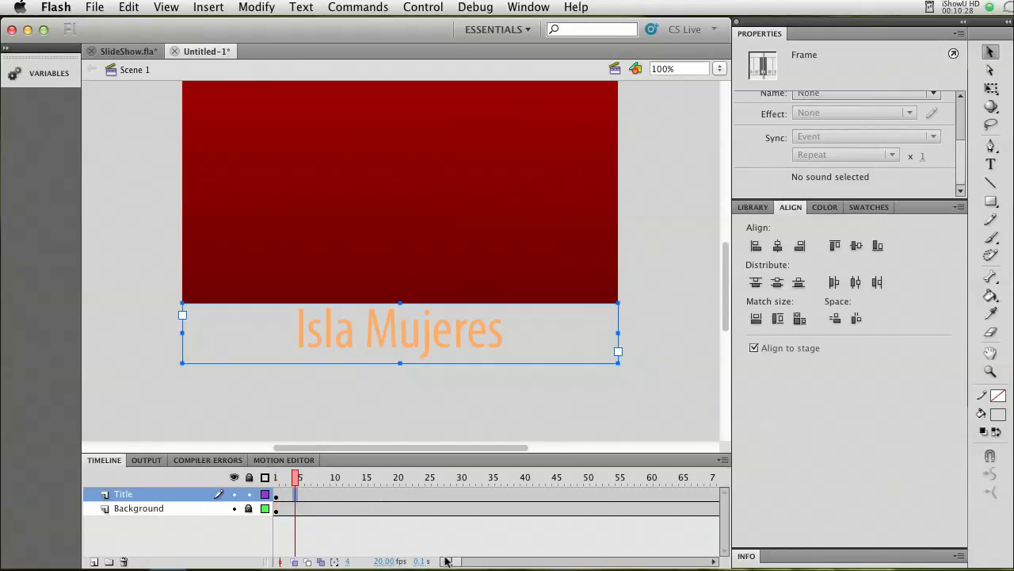
right_click(317, 496)
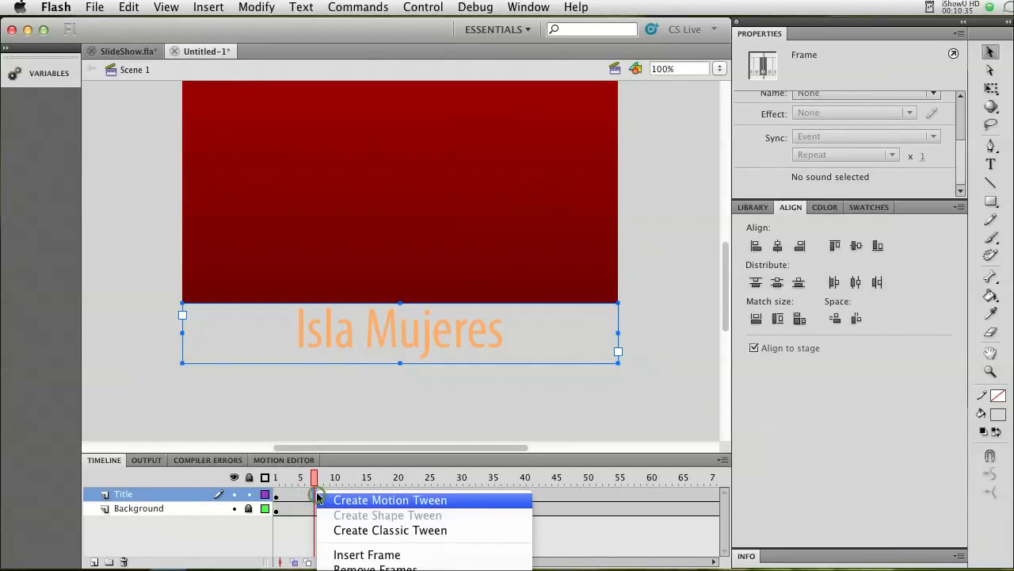
click(358, 501)
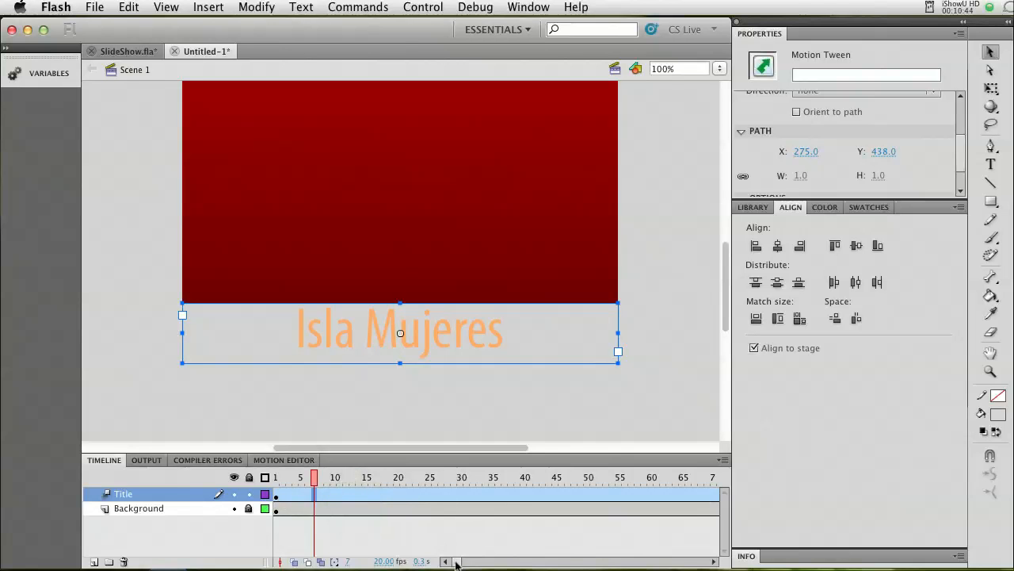
drag(457, 563, 626, 564)
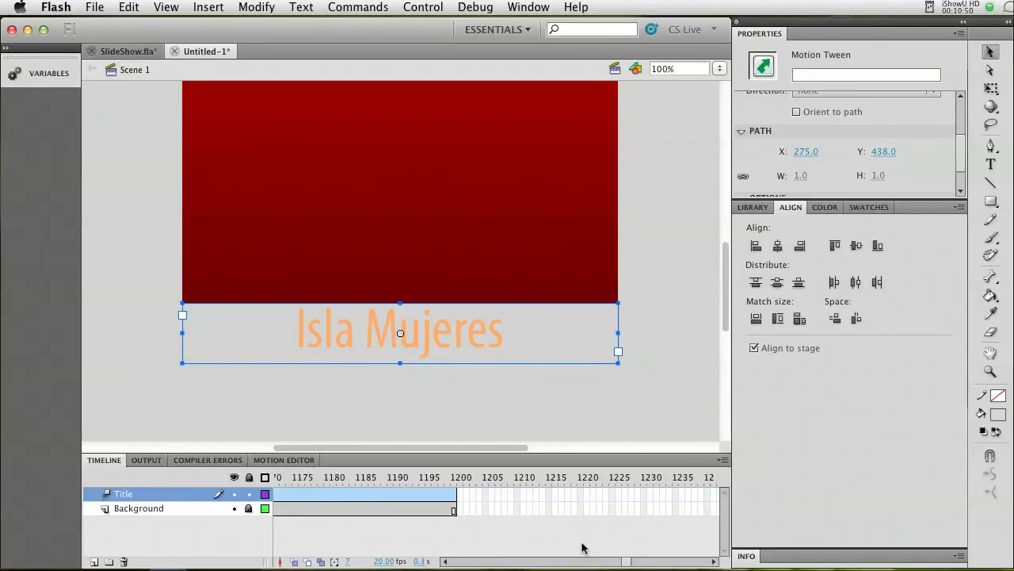
drag(627, 564, 444, 564)
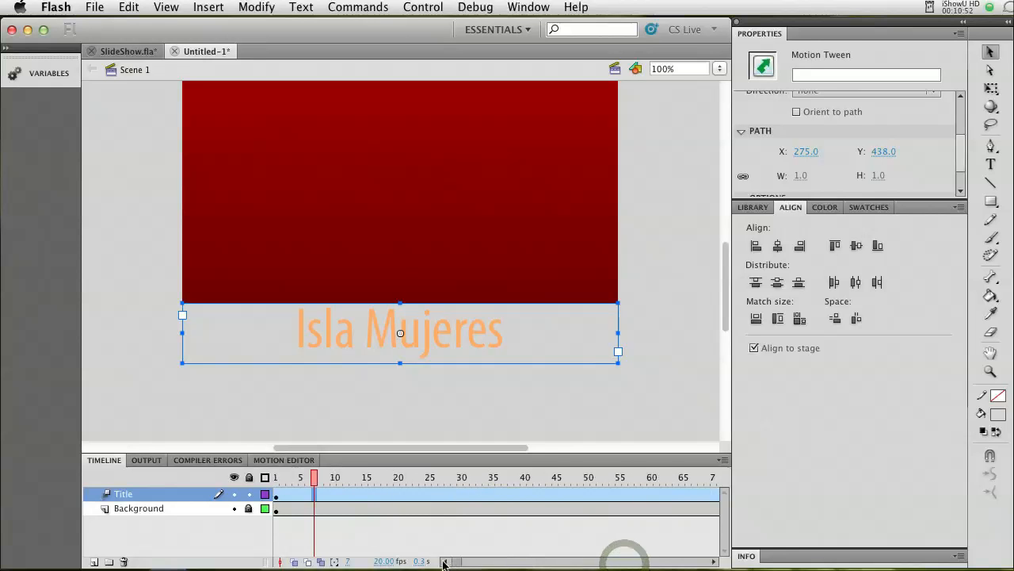
Insert a keyframe at frame 130 of the Title tween and move the title text up onto the red background there.
click(278, 495)
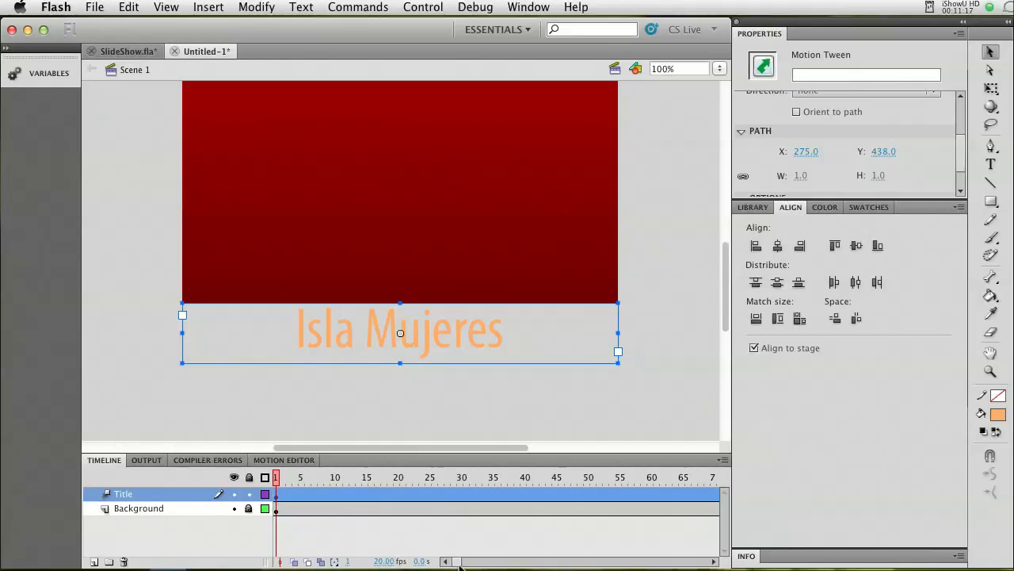
drag(460, 564, 495, 499)
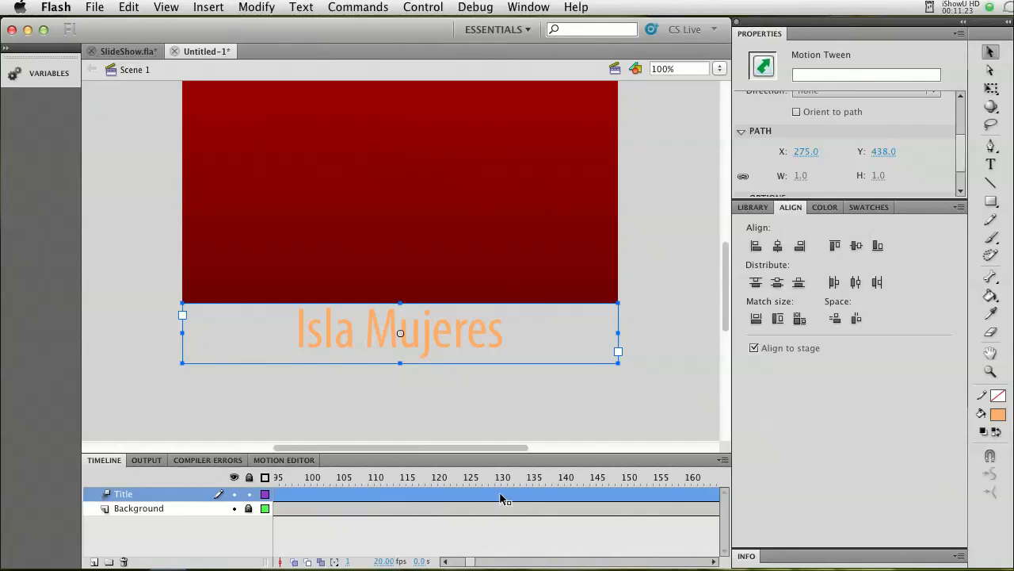
click(499, 496)
right_click(499, 497)
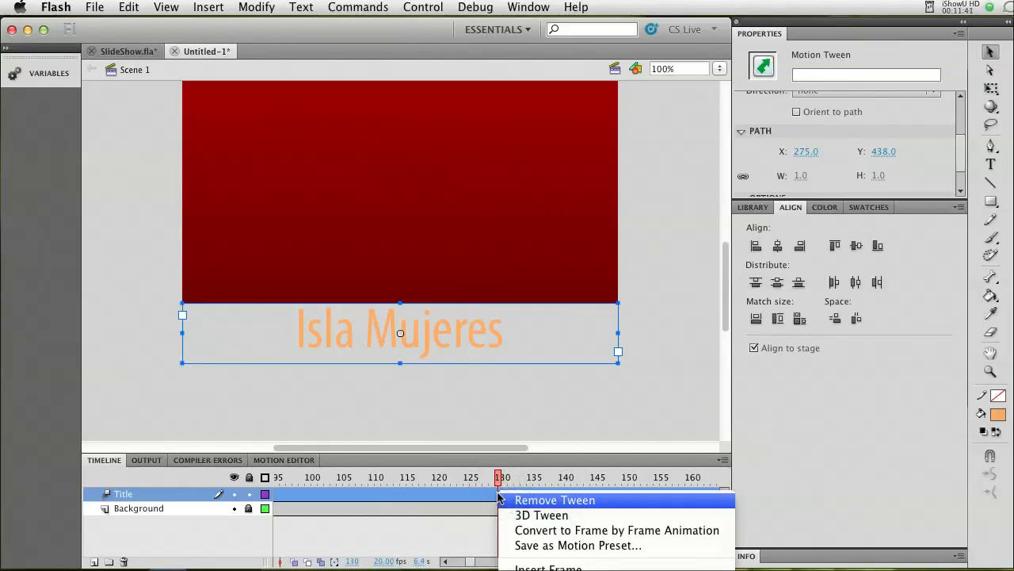
click(499, 497)
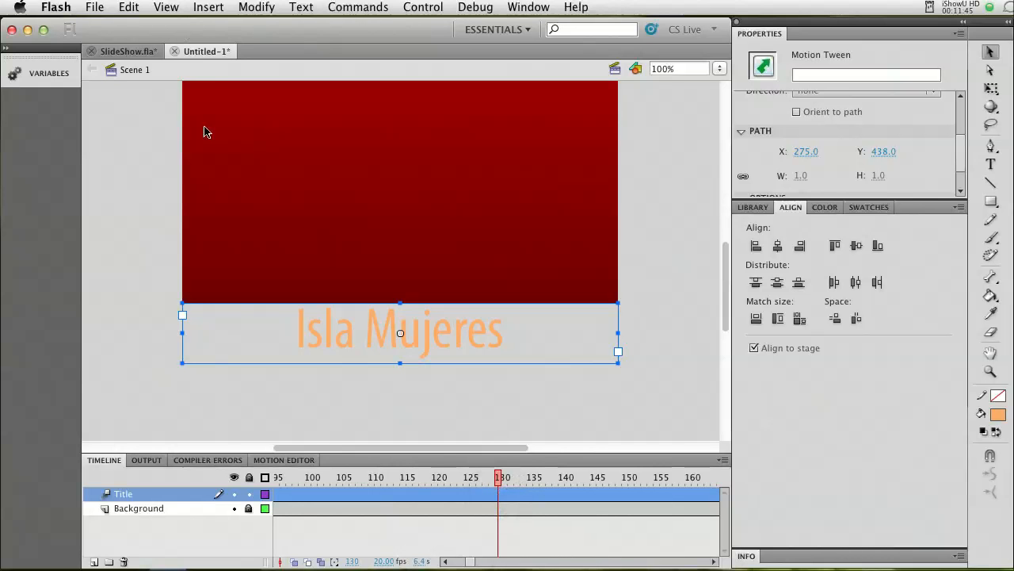
click(216, 10)
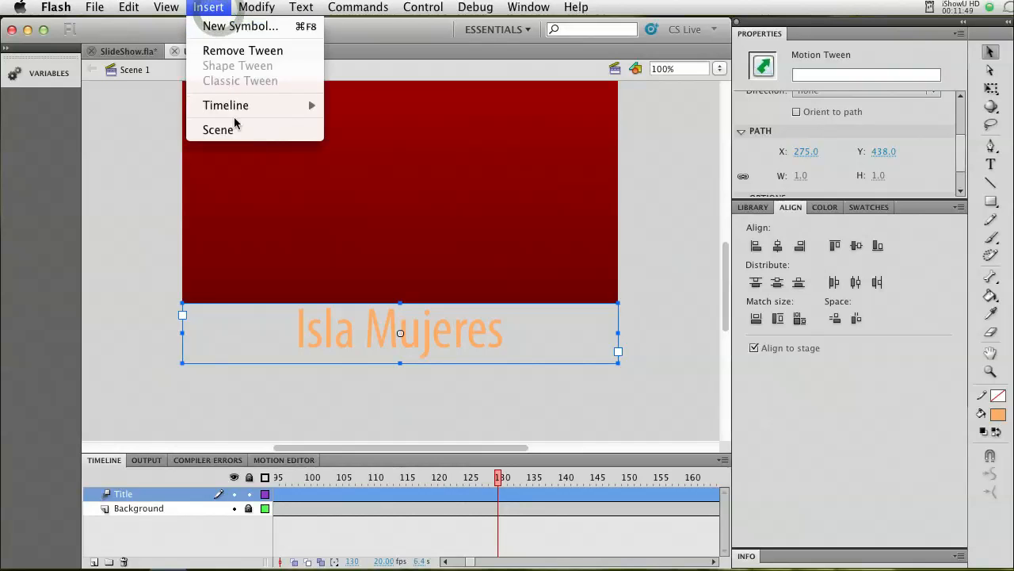
mouse_move(239, 108)
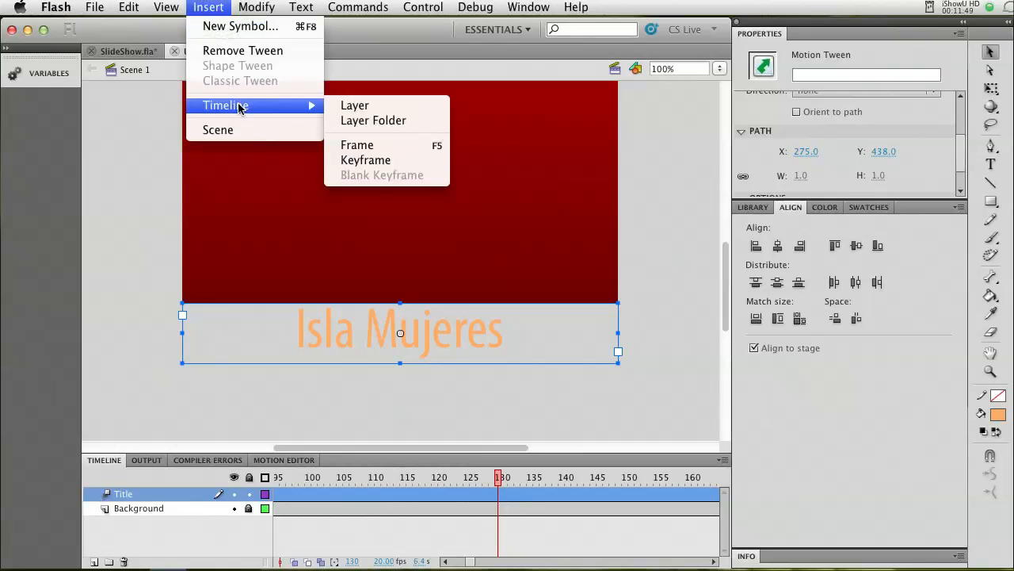
click(374, 160)
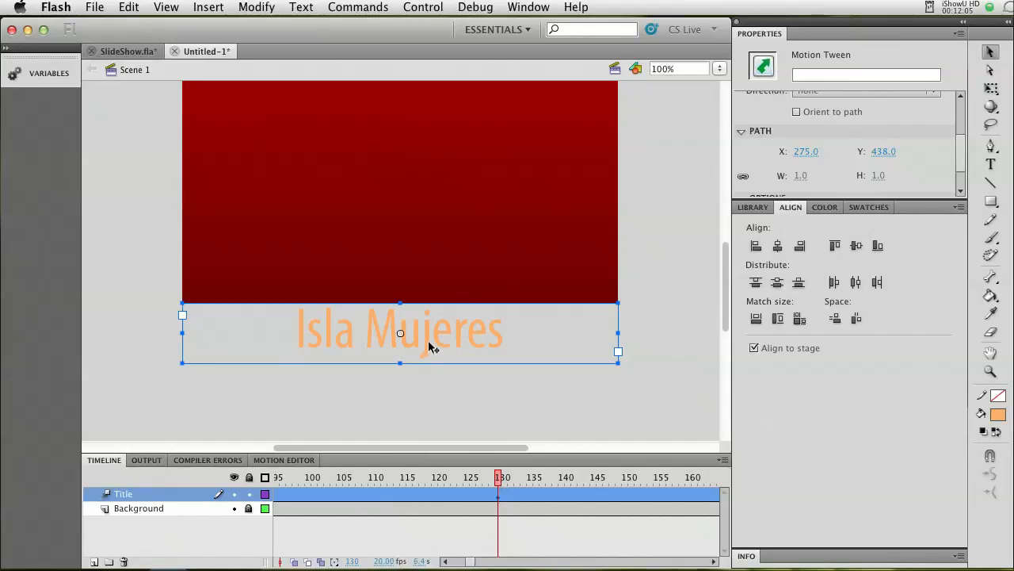
drag(427, 347, 423, 146)
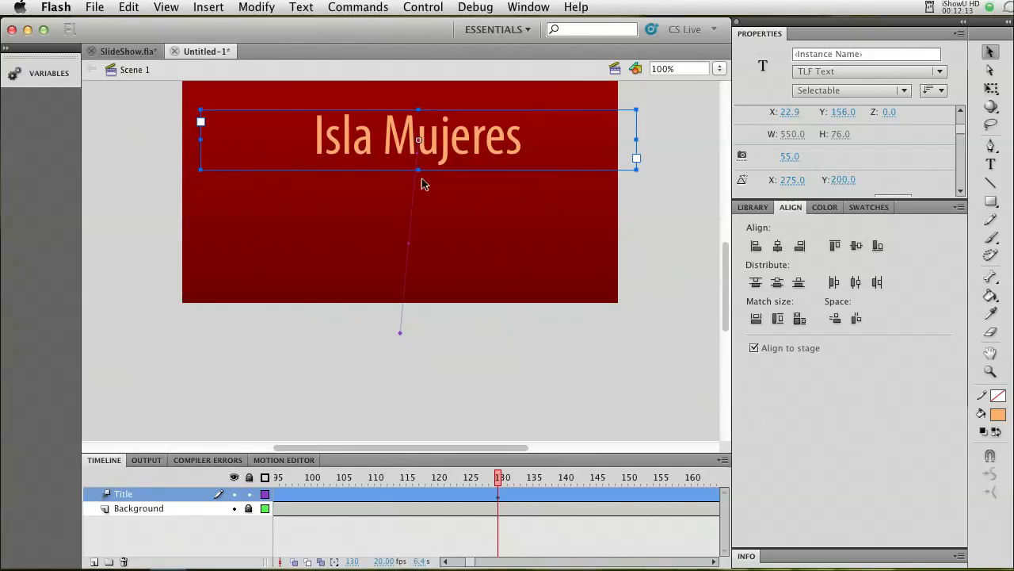
Undo the last title move and move the title straight up near the stage's upper edge at frame 130, at about Y 8.8.
key(super+z)
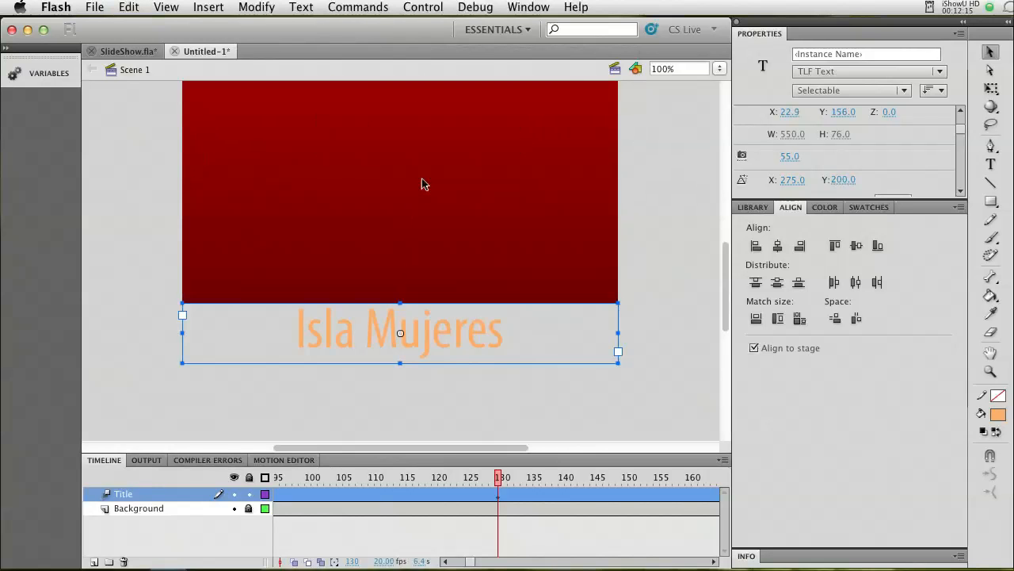
drag(725, 274, 726, 248)
click(719, 69)
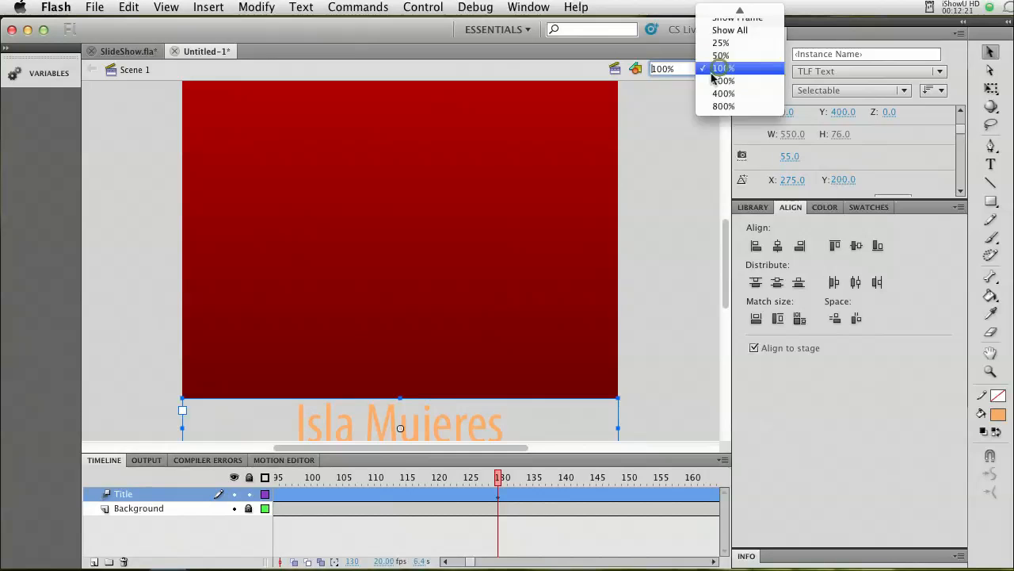
click(718, 32)
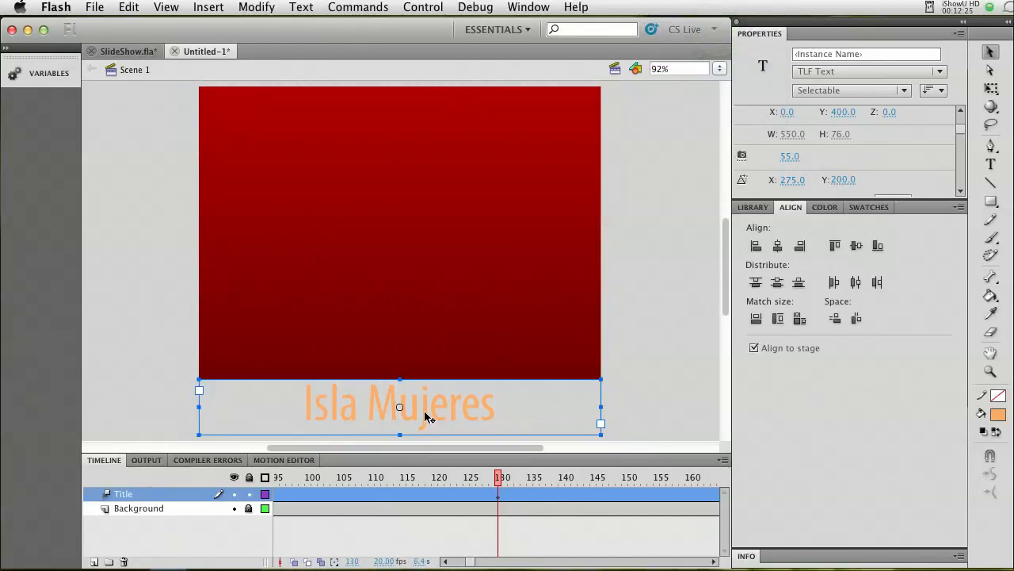
drag(425, 418, 425, 132)
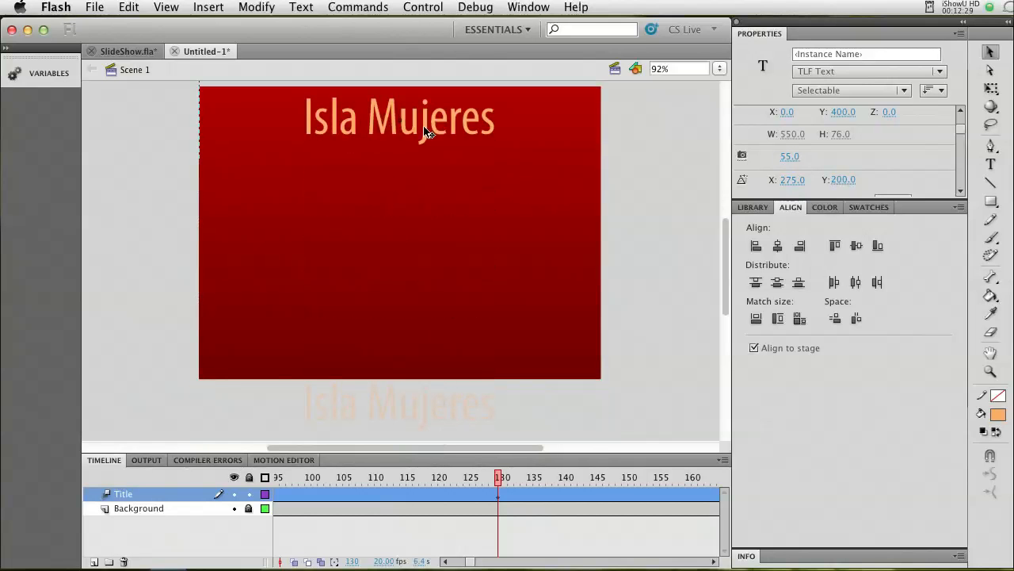
drag(425, 133, 425, 126)
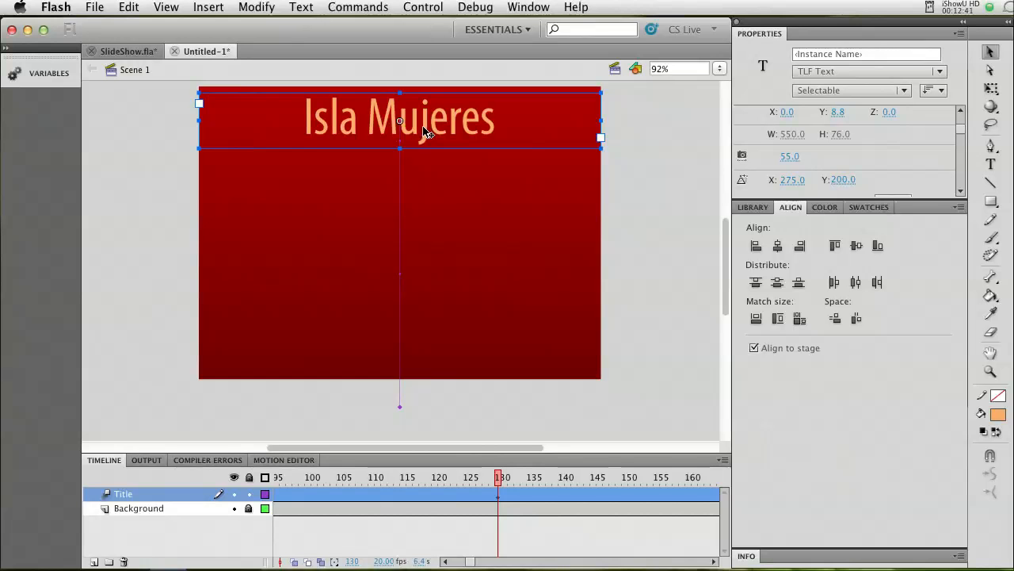
Insert a keyframe at frame 1100 of the Title tween to hold the title's position.
drag(498, 477, 588, 480)
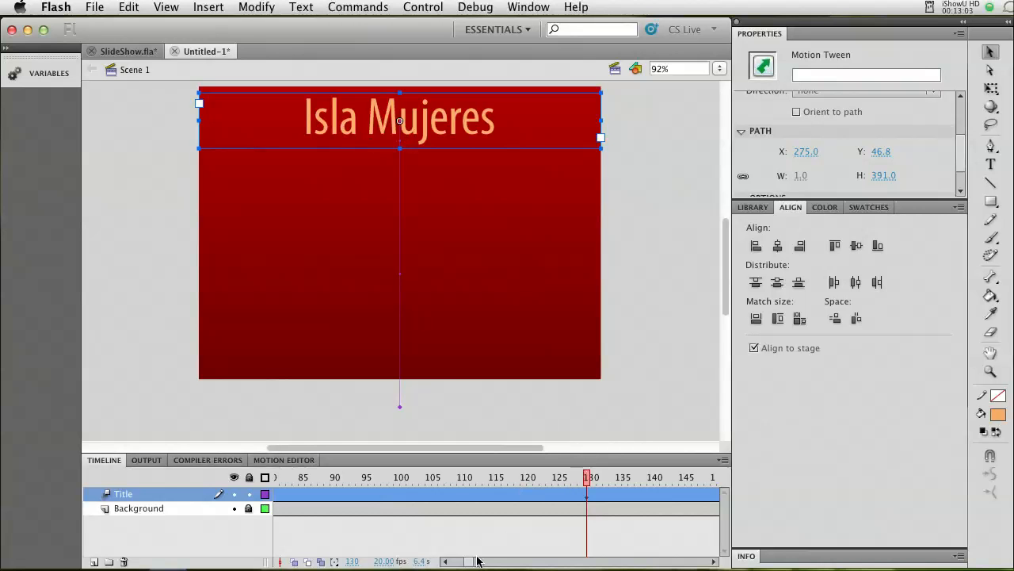
drag(469, 563, 622, 564)
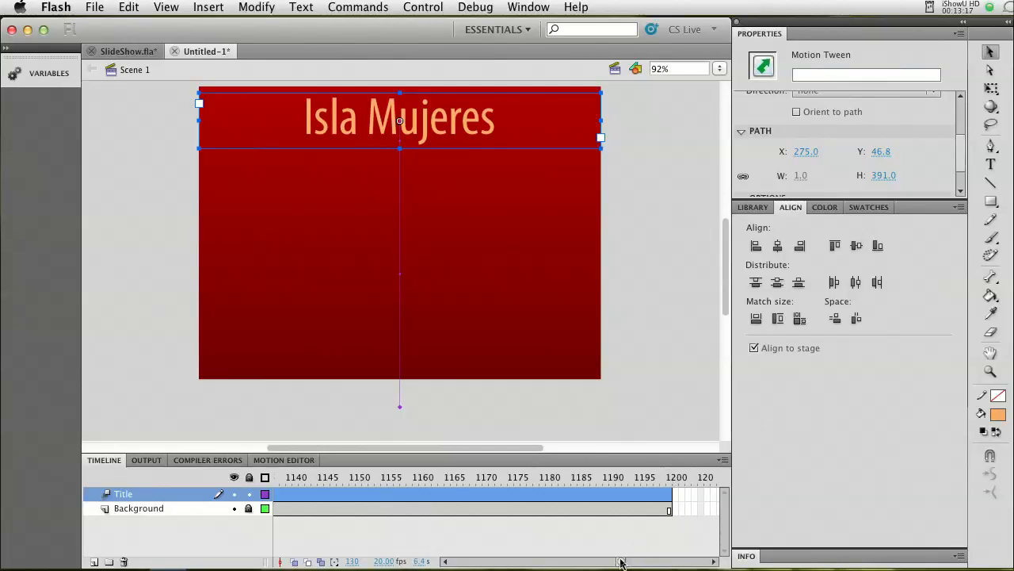
drag(619, 561, 606, 562)
click(582, 495)
click(584, 497)
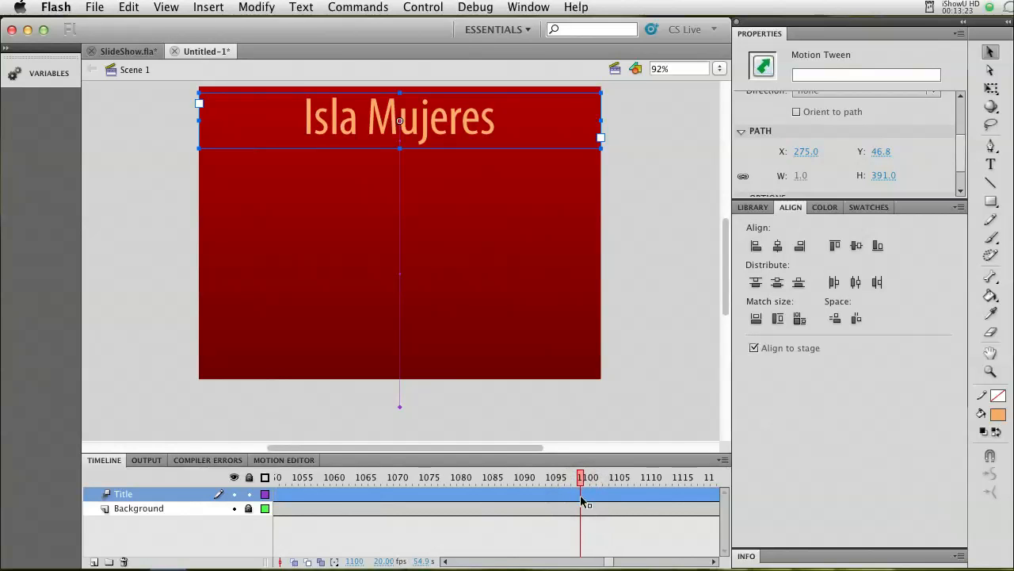
click(206, 8)
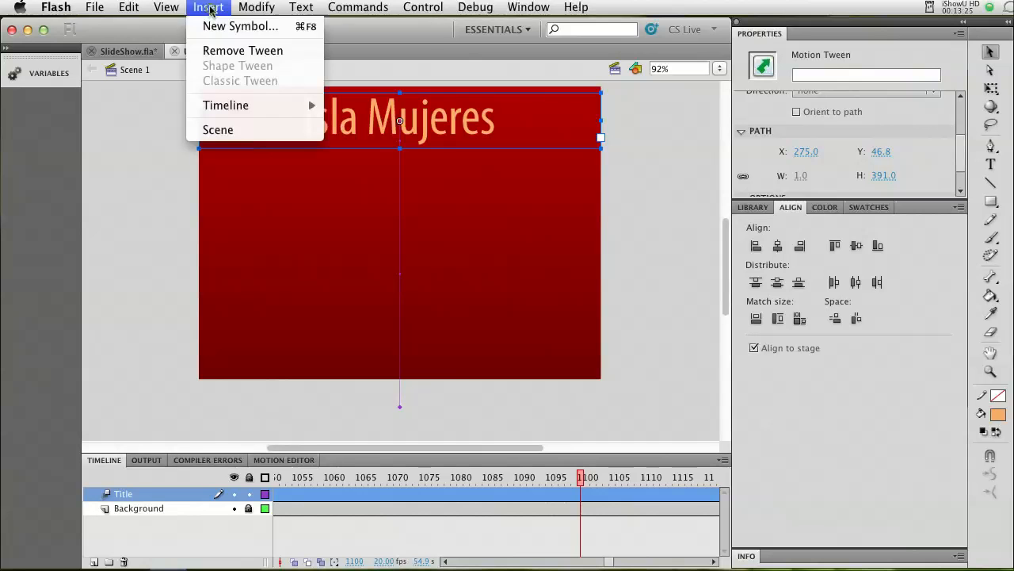
mouse_move(283, 106)
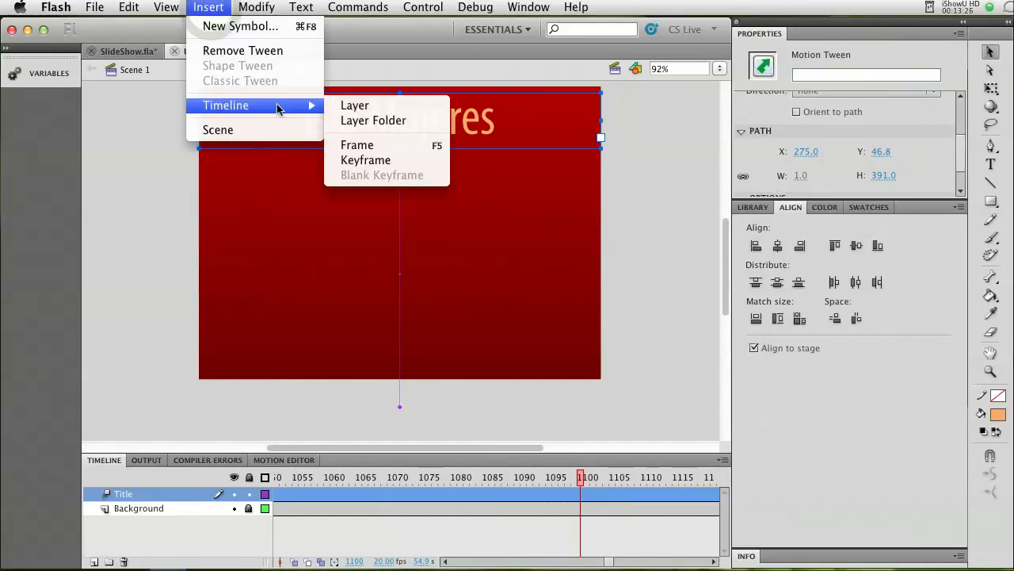
click(363, 163)
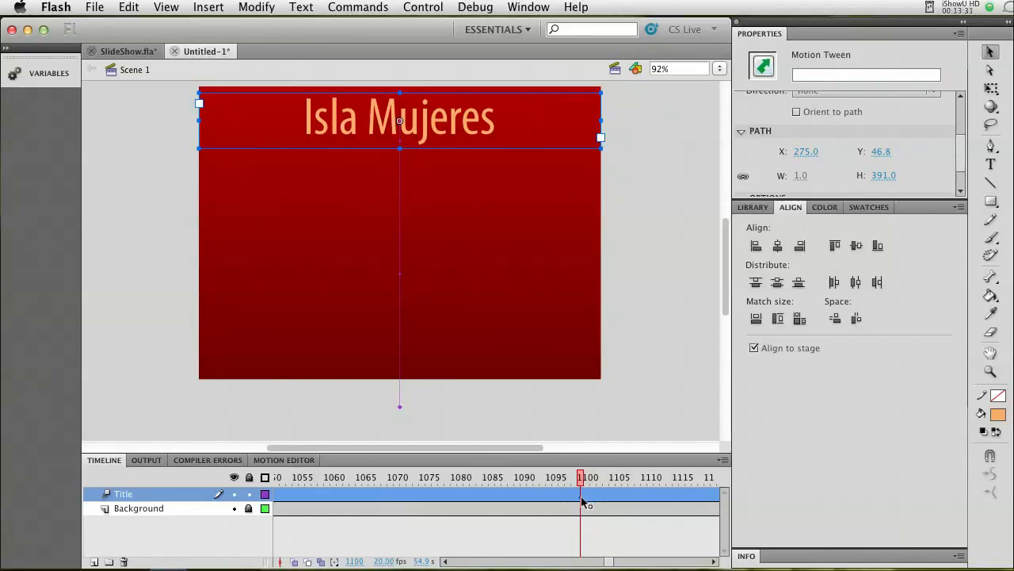
Insert a keyframe at frame 1200, the last frame of the Title tween.
click(611, 563)
drag(611, 562, 615, 562)
drag(620, 563, 626, 562)
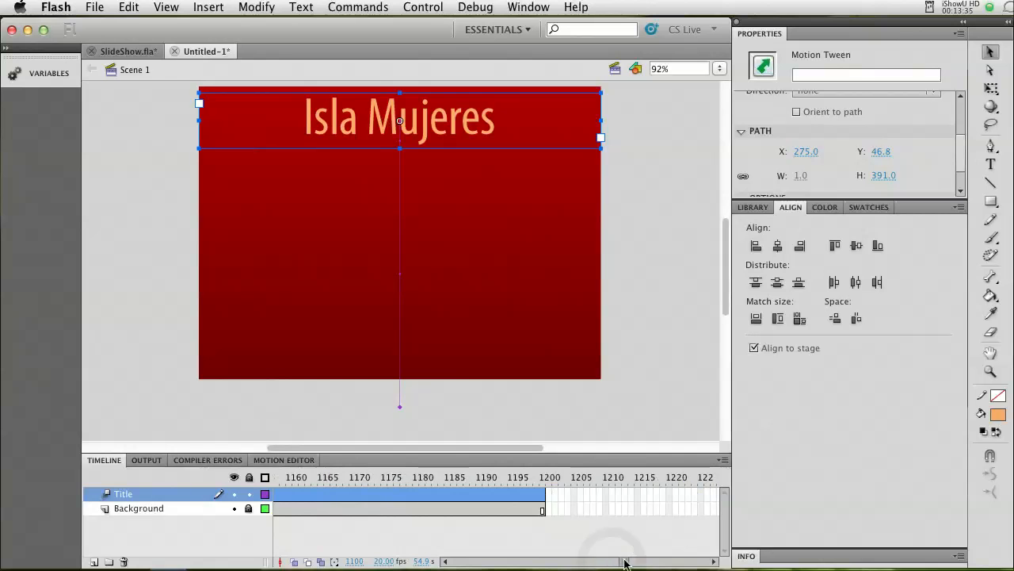
click(544, 496)
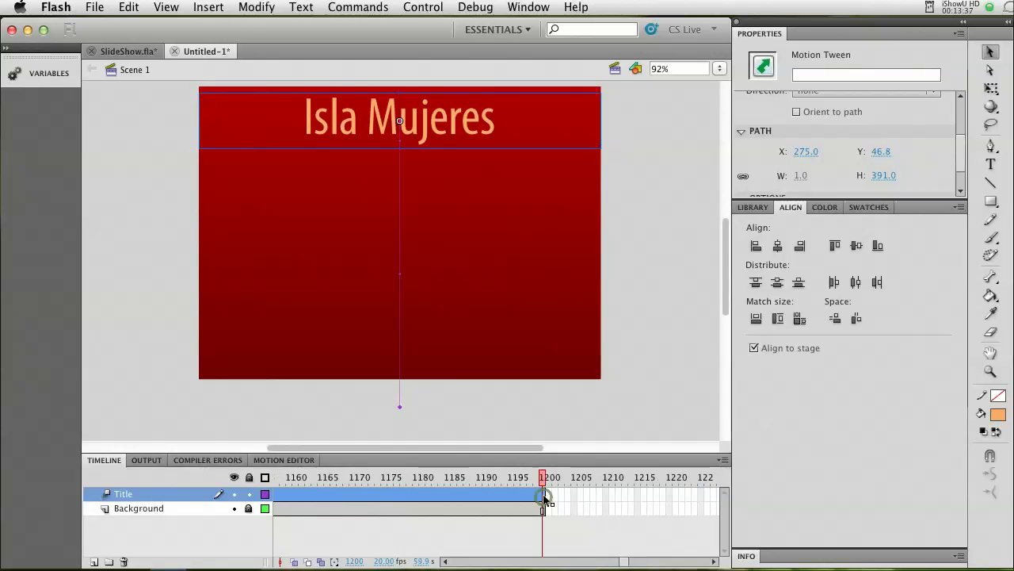
click(210, 10)
mouse_move(237, 109)
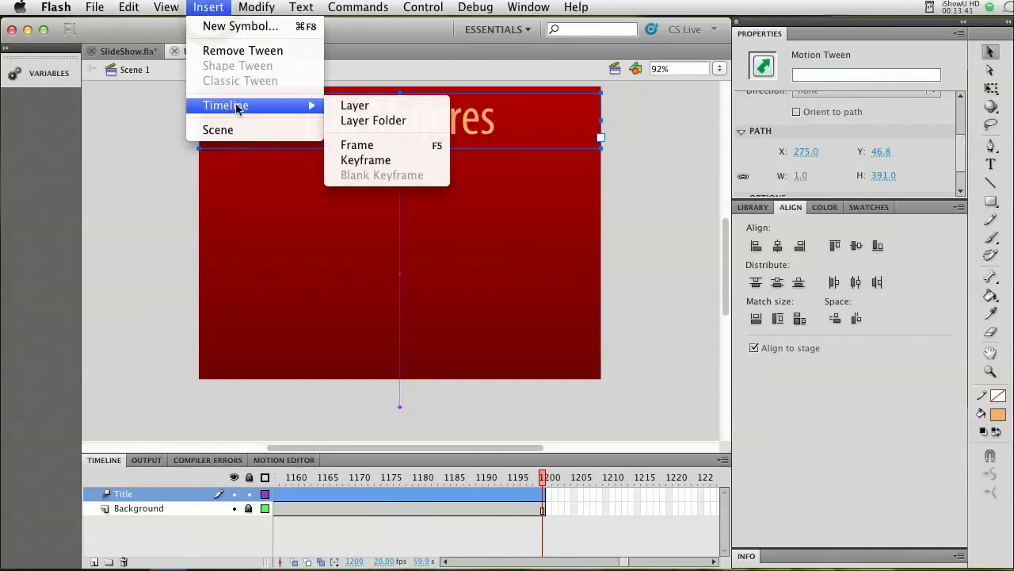
click(356, 160)
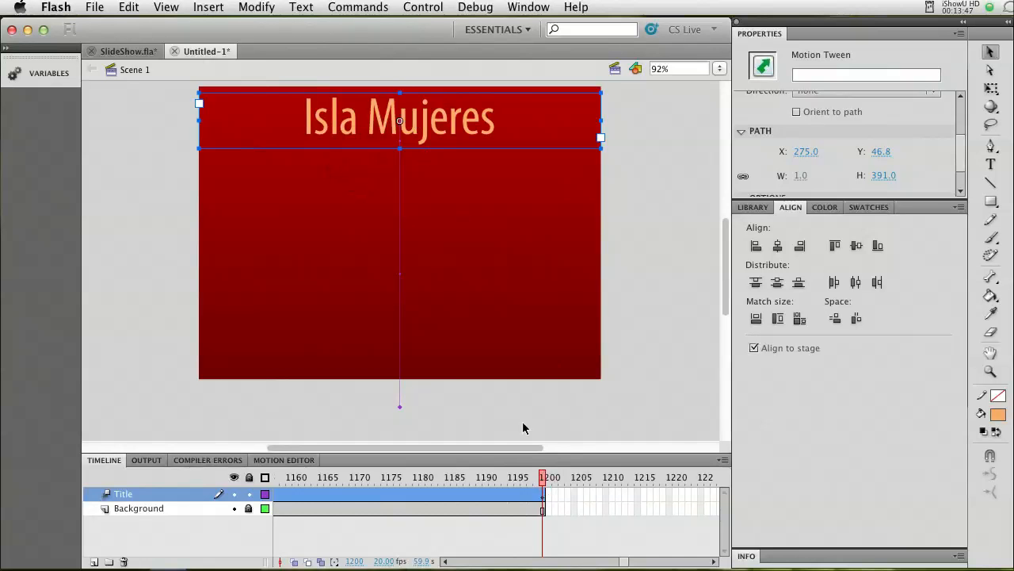
Move the title straight down to just below the stage at frame 1200, at Y 400, and scrub back through its exit motion.
click(428, 125)
drag(426, 125, 435, 415)
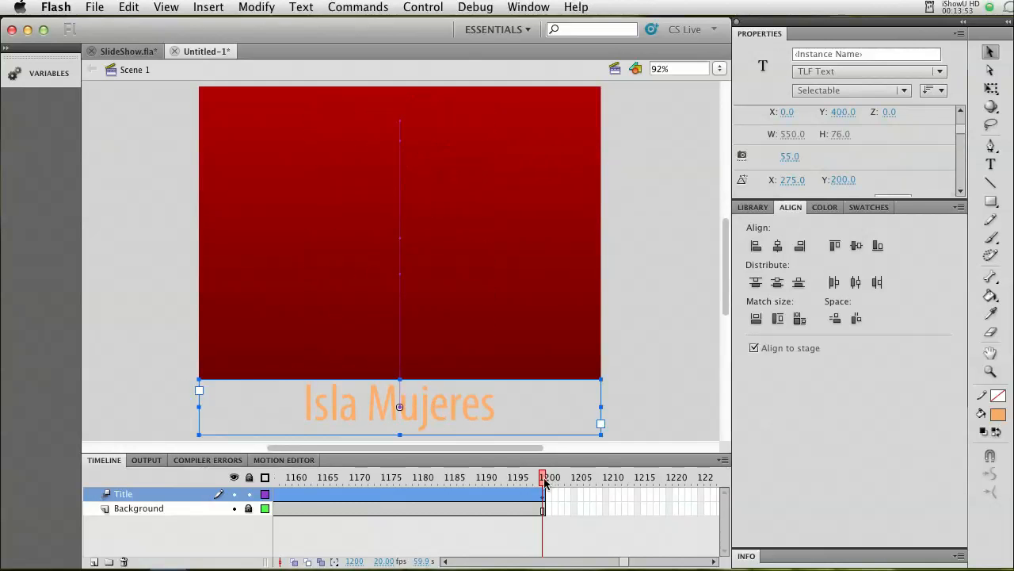
drag(544, 481, 364, 478)
drag(611, 561, 446, 563)
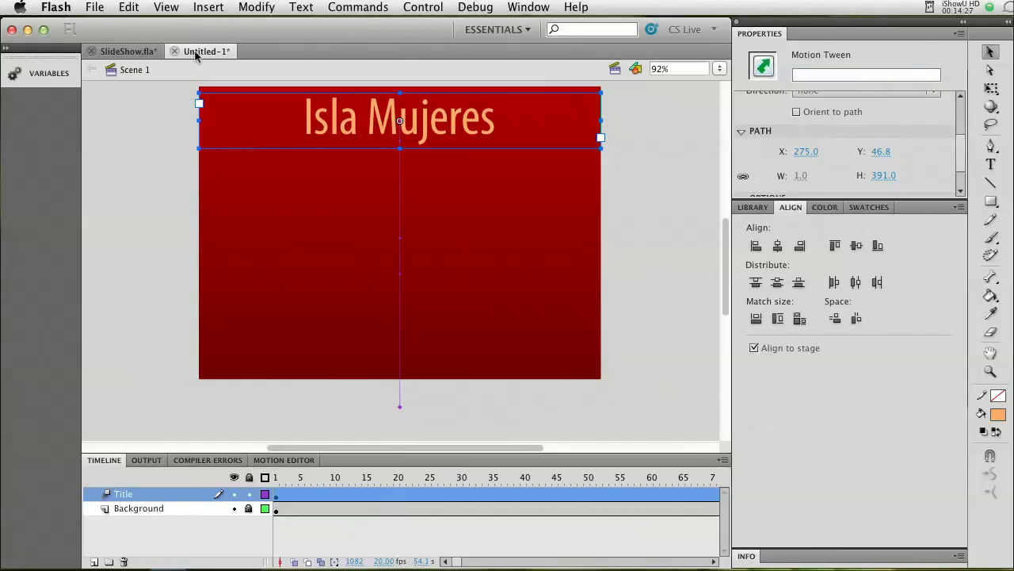
Save the document as slideshowDemo.fla in the Project 1 folder.
click(95, 8)
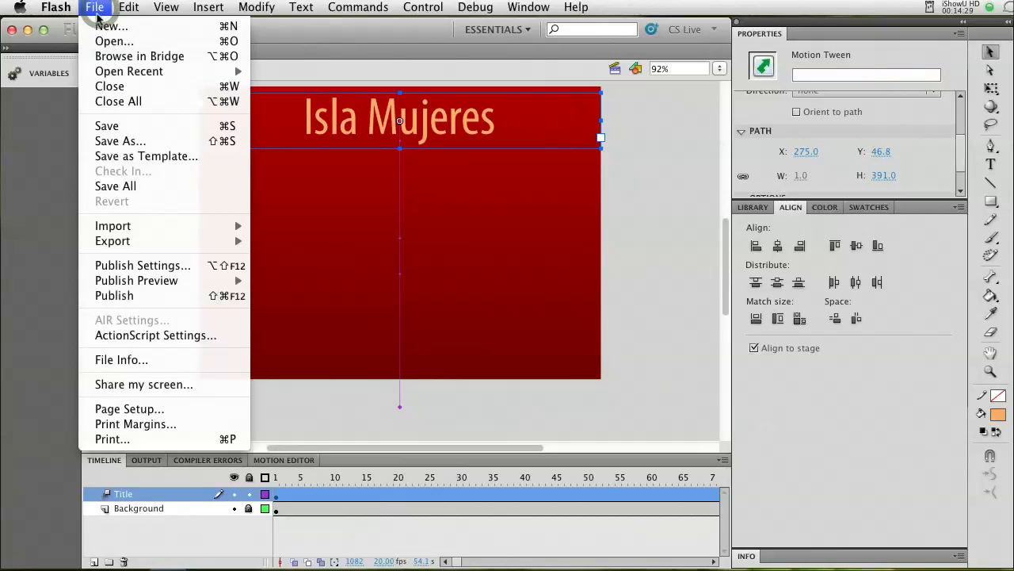
click(98, 127)
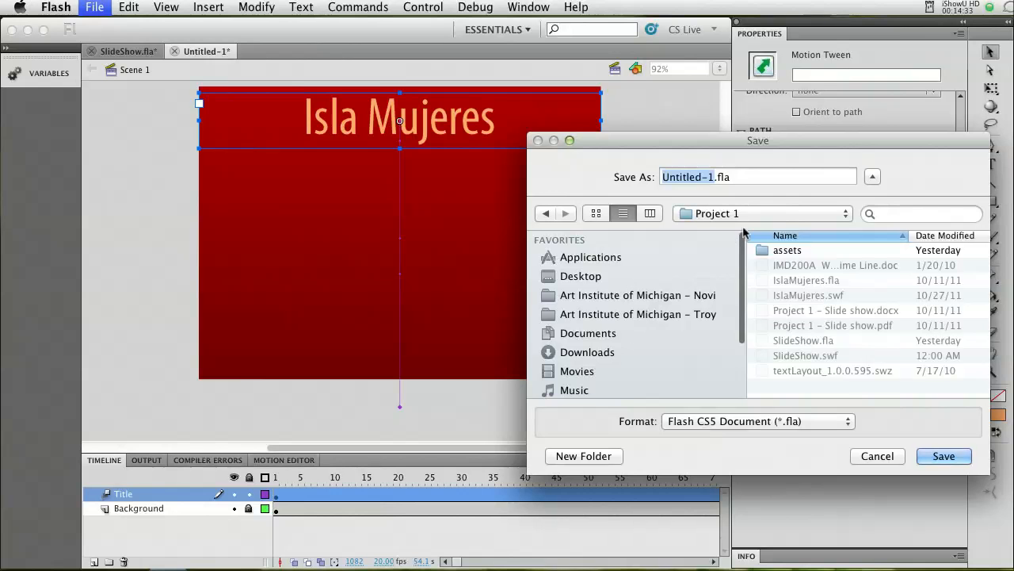
text(slideshow)
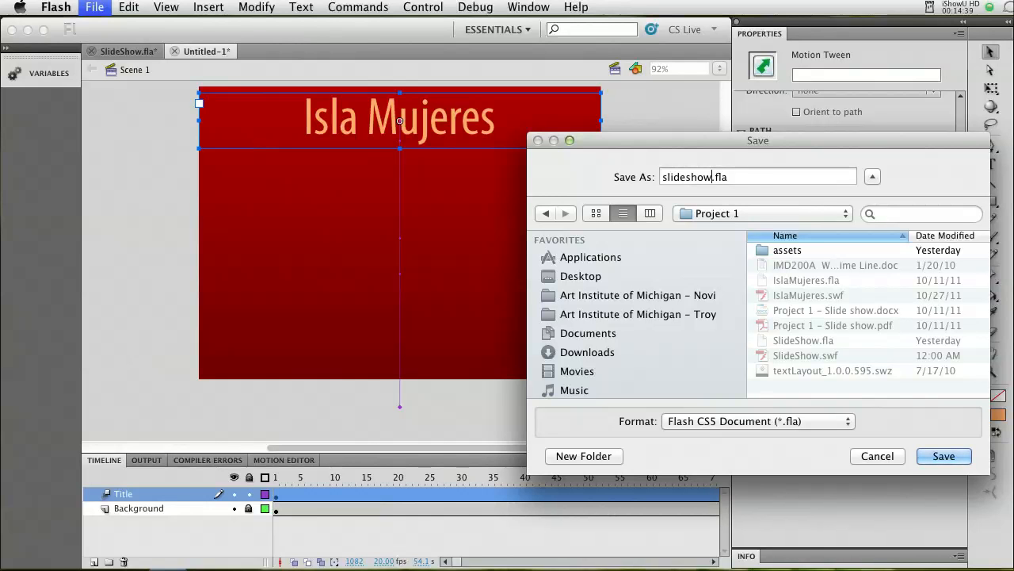
text(Demo)
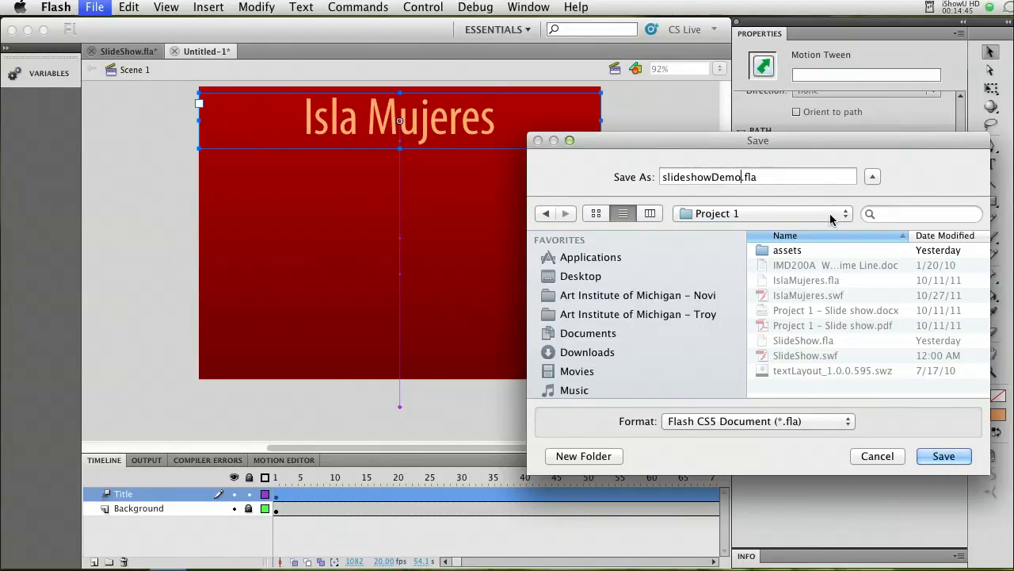
click(939, 458)
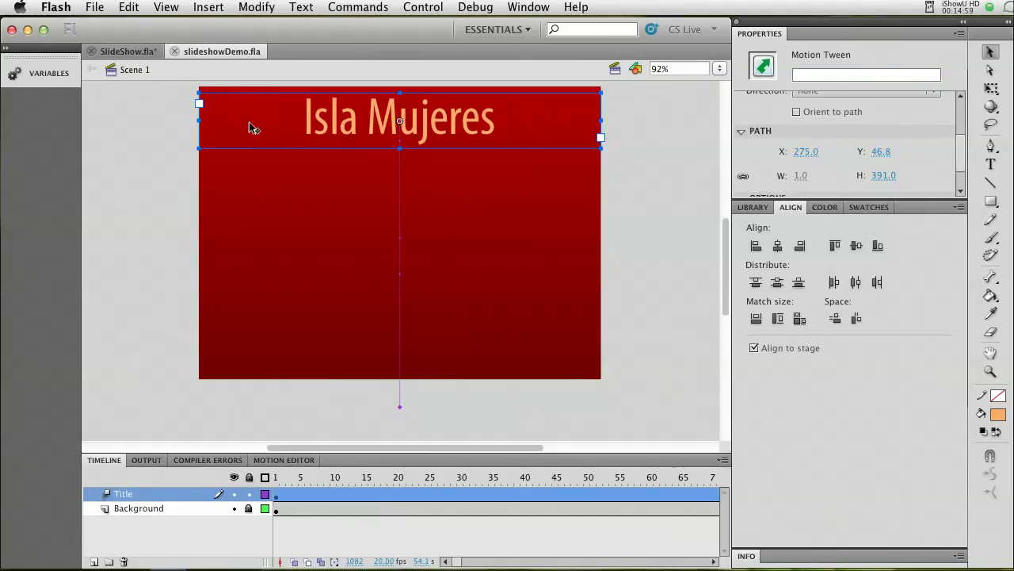
Test the movie to preview the title animation, close the preview and deselect everything on the stage.
key(super+Return)
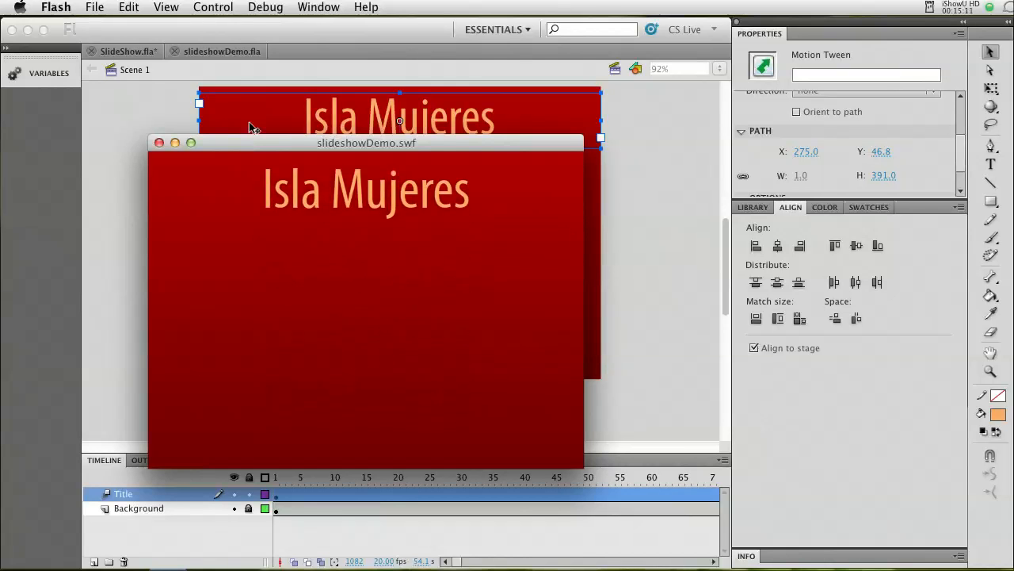
click(159, 143)
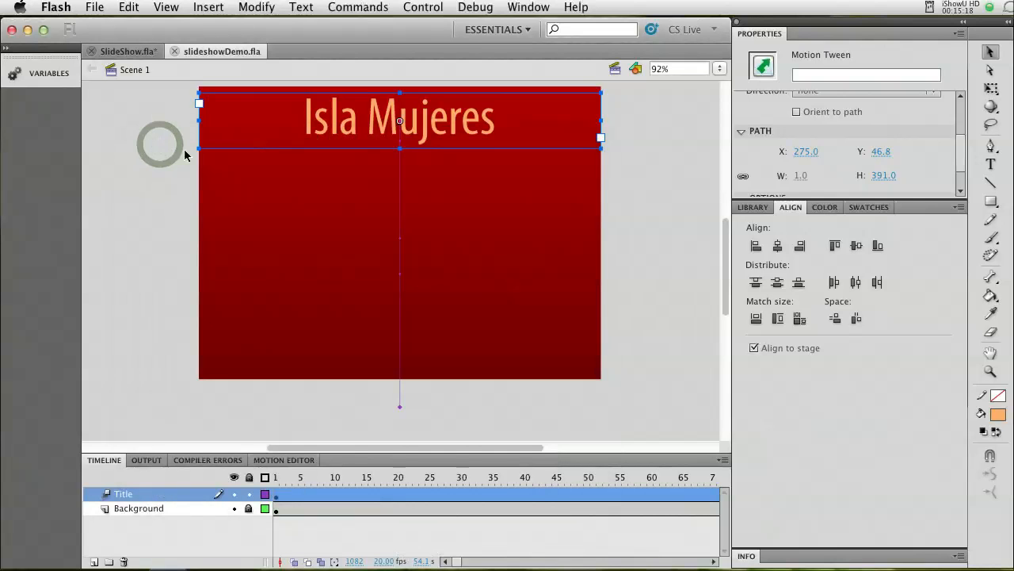
click(653, 234)
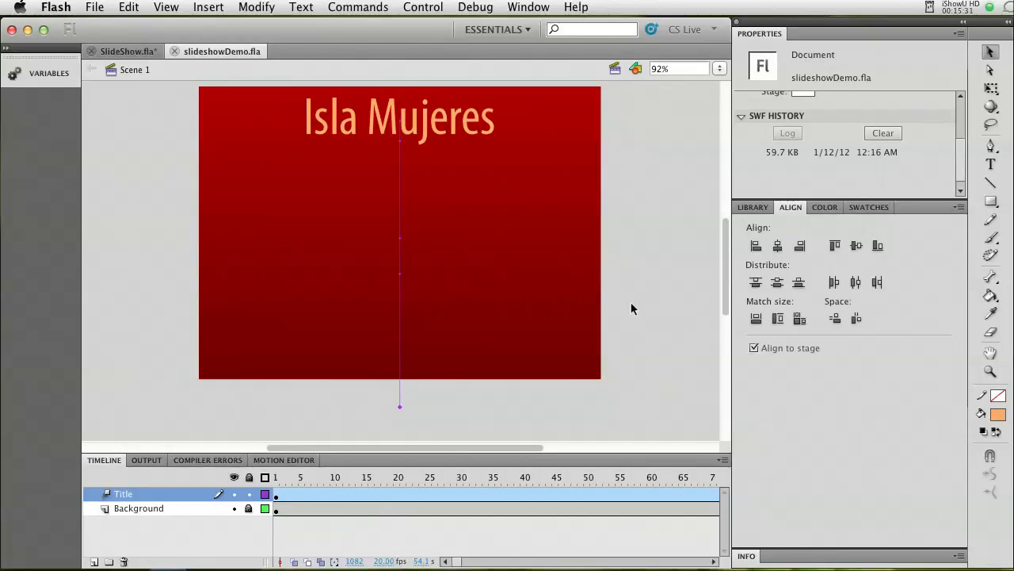
Switch to Finder and look through the five JPEG photos and the MP3 file in the assets folder.
key(super+Tab)
key(super+Tab)
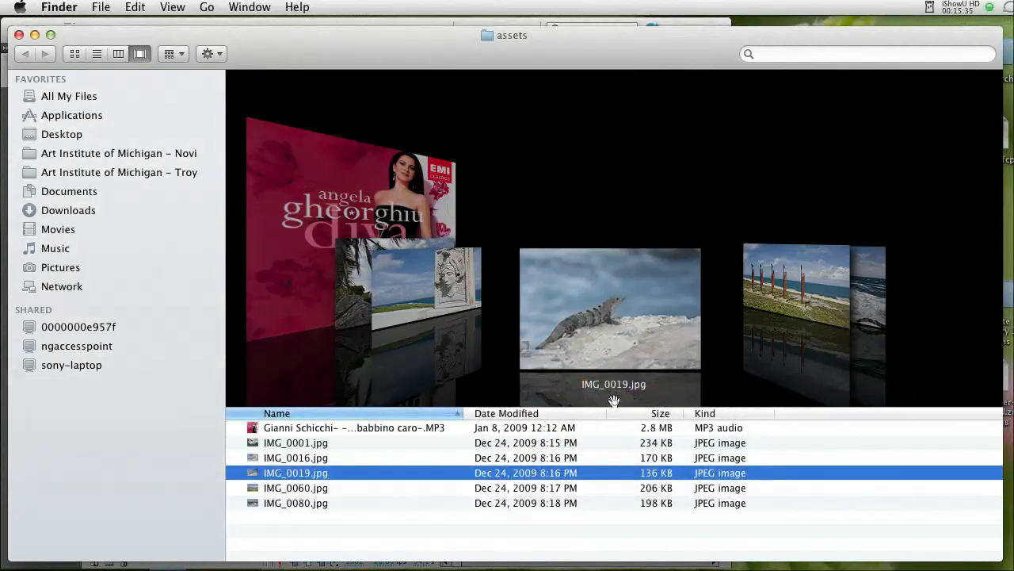
drag(613, 399, 613, 347)
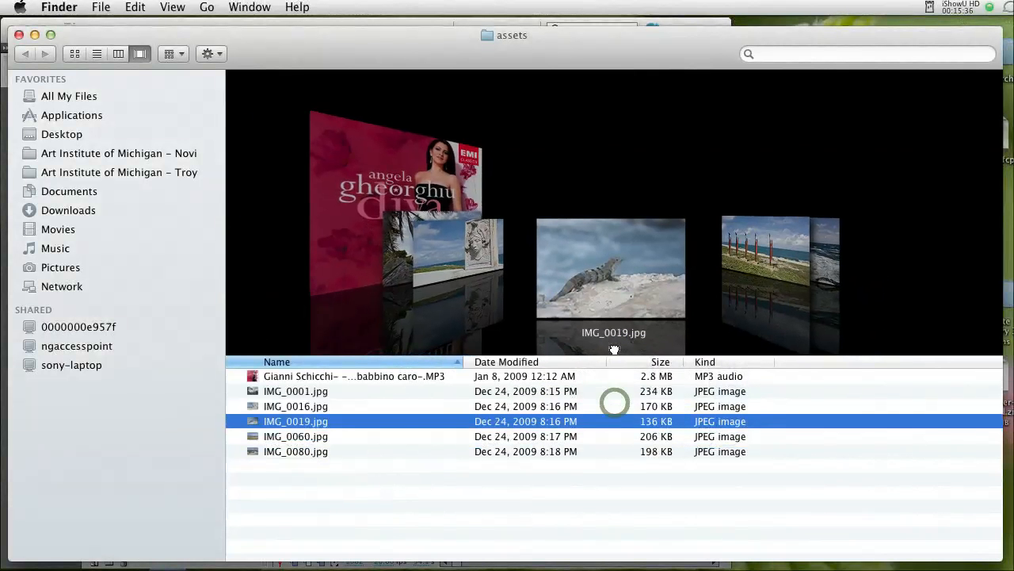
click(297, 391)
click(293, 406)
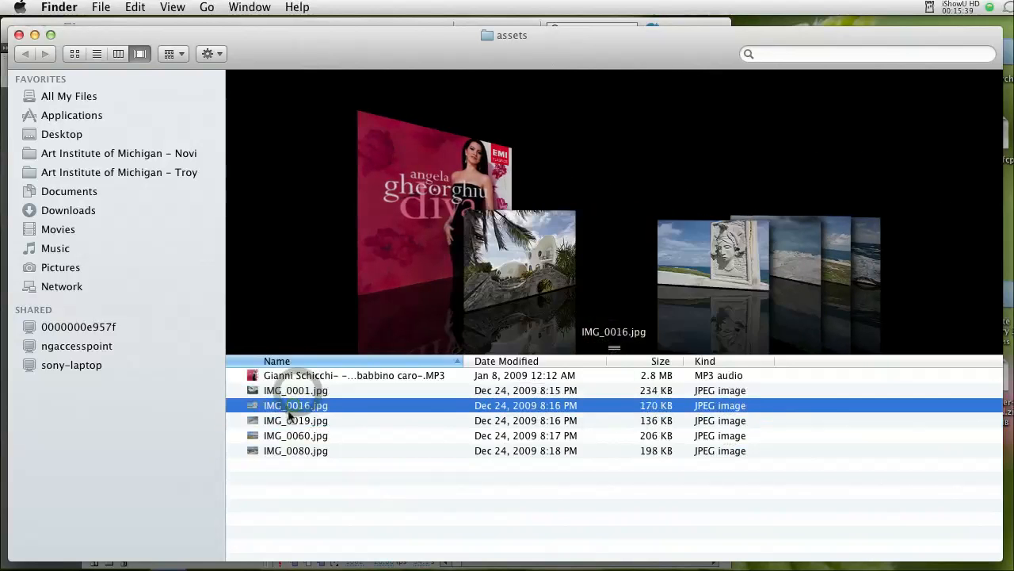
click(284, 420)
click(287, 435)
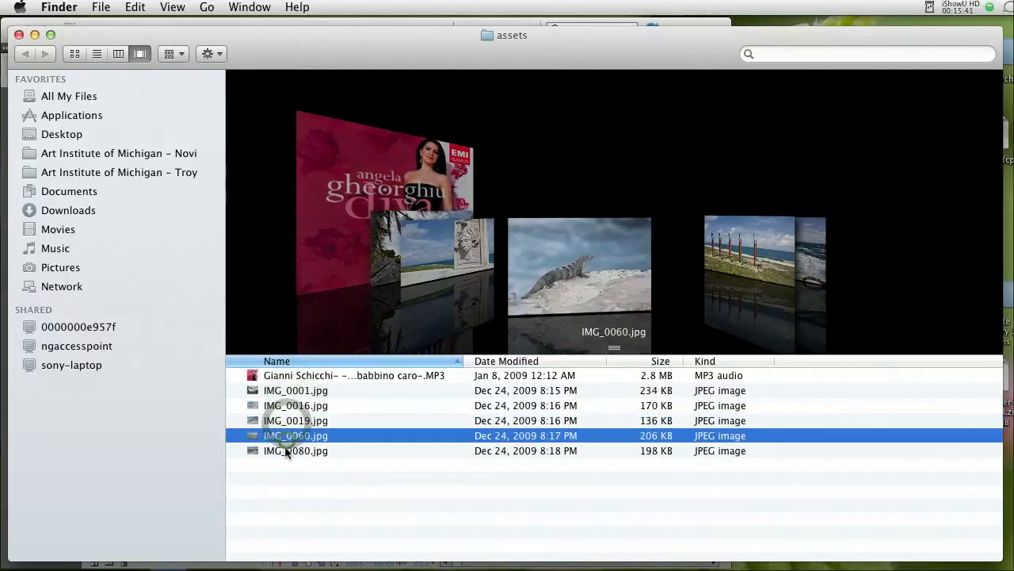
click(285, 451)
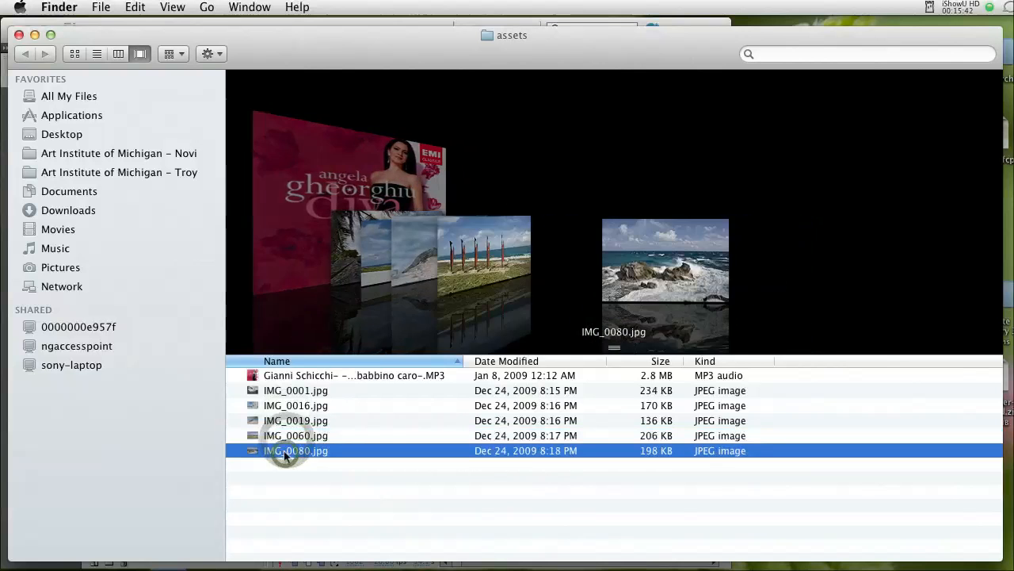
click(292, 390)
click(293, 378)
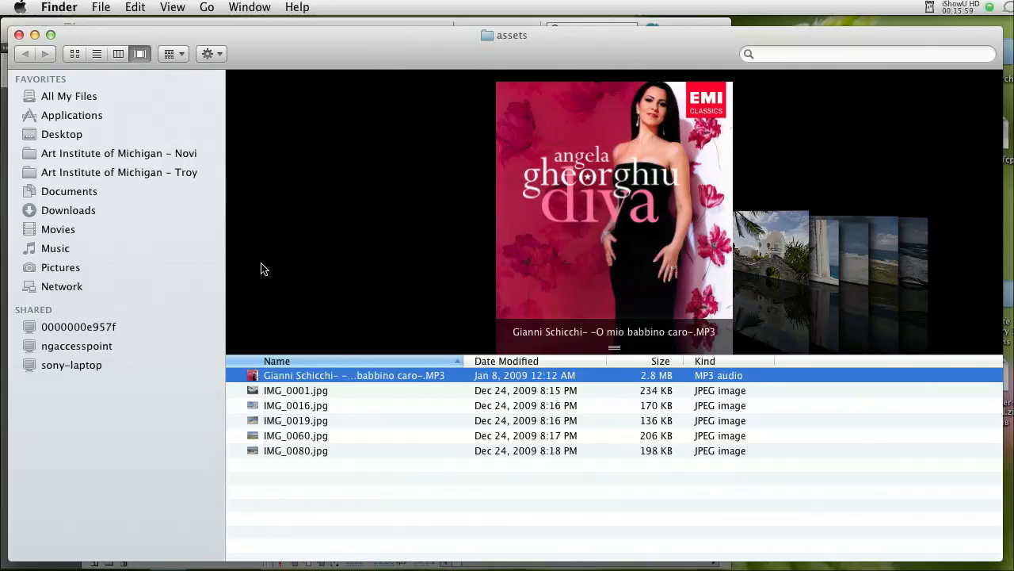
Switch back to Flash and import the Gianni Schicchi MP3 from the assets folder into the library, selecting it there.
key(super+Tab)
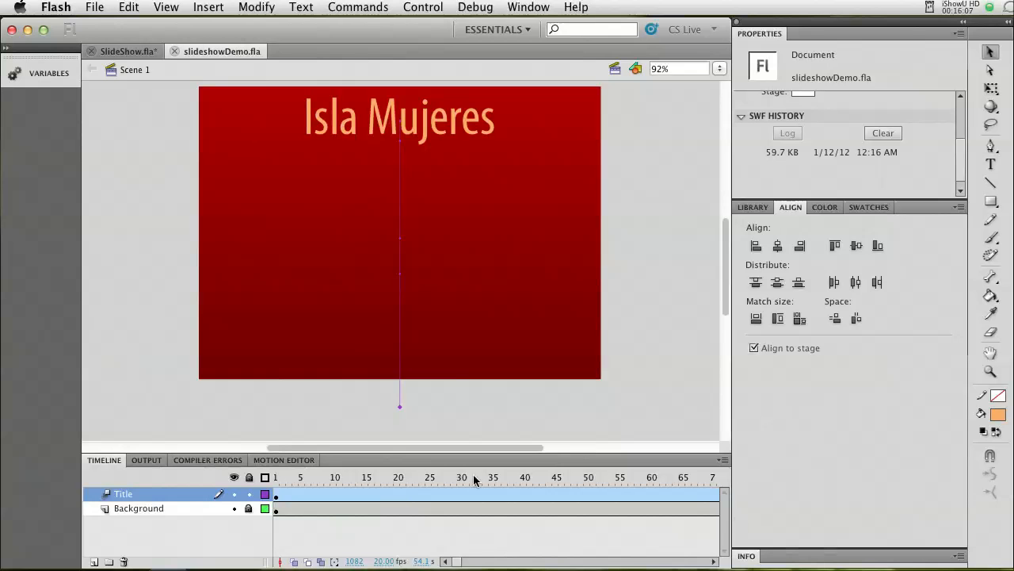
click(94, 8)
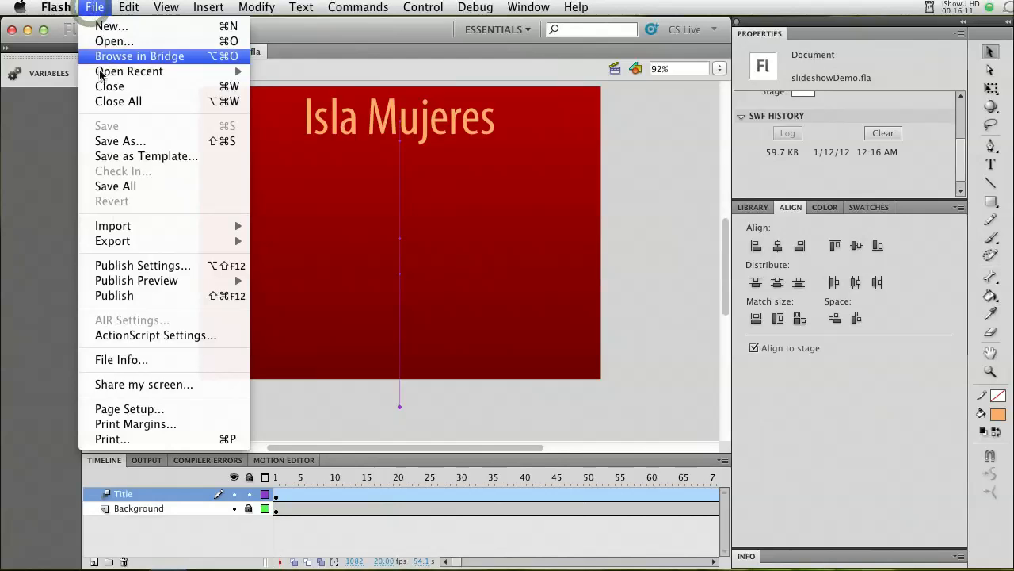
mouse_move(115, 229)
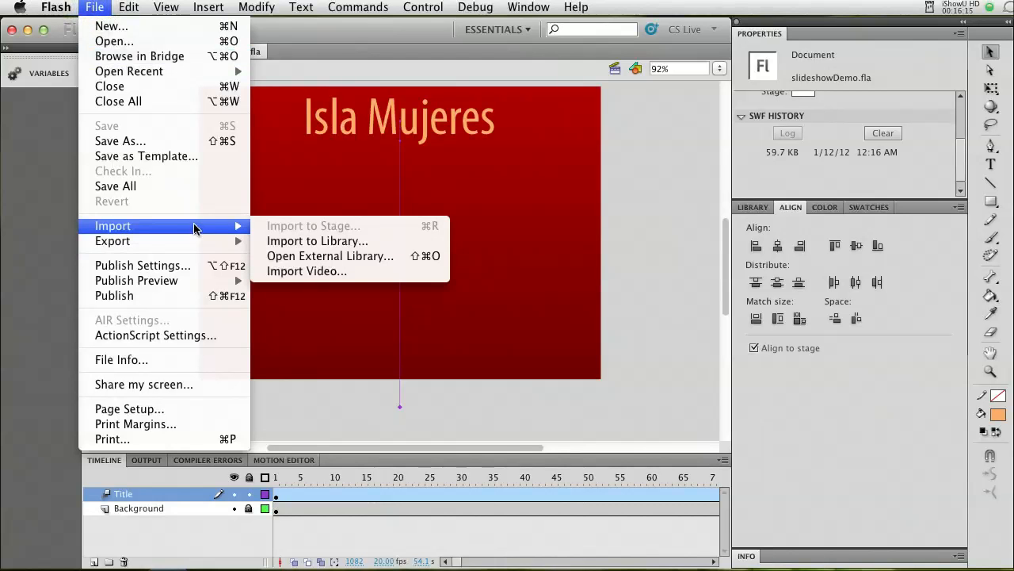
click(301, 241)
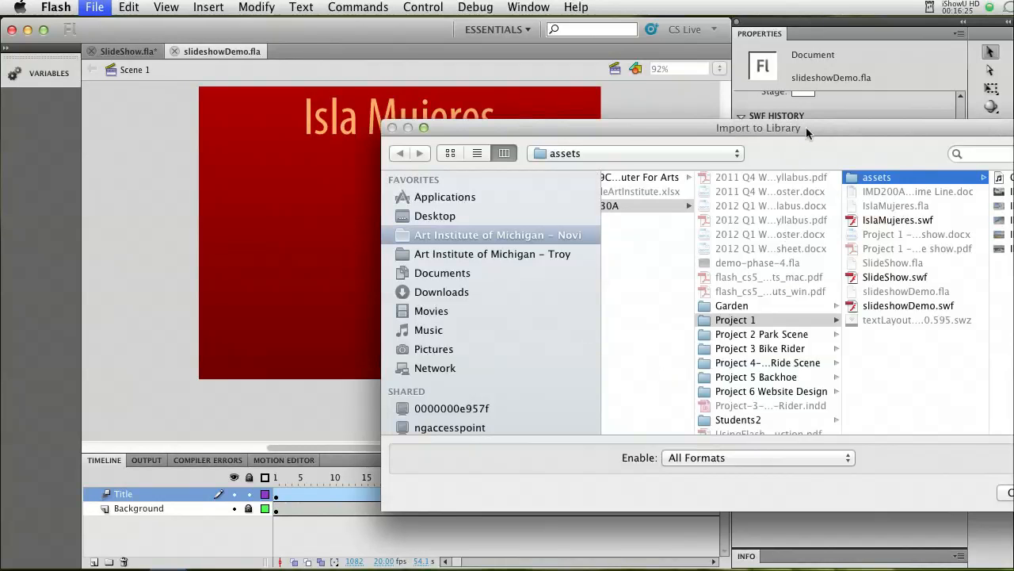
drag(806, 126, 634, 124)
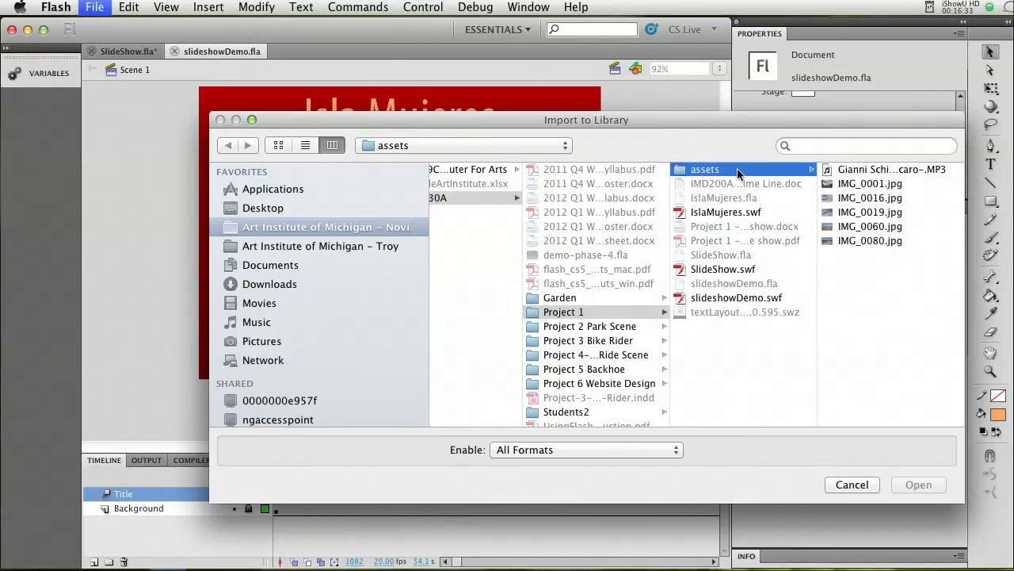
click(866, 171)
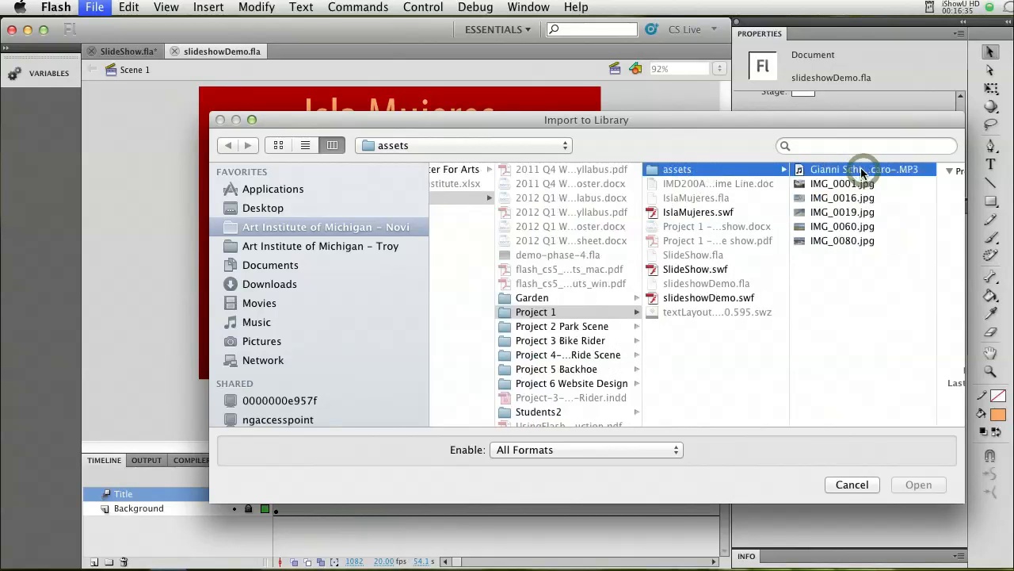
click(919, 485)
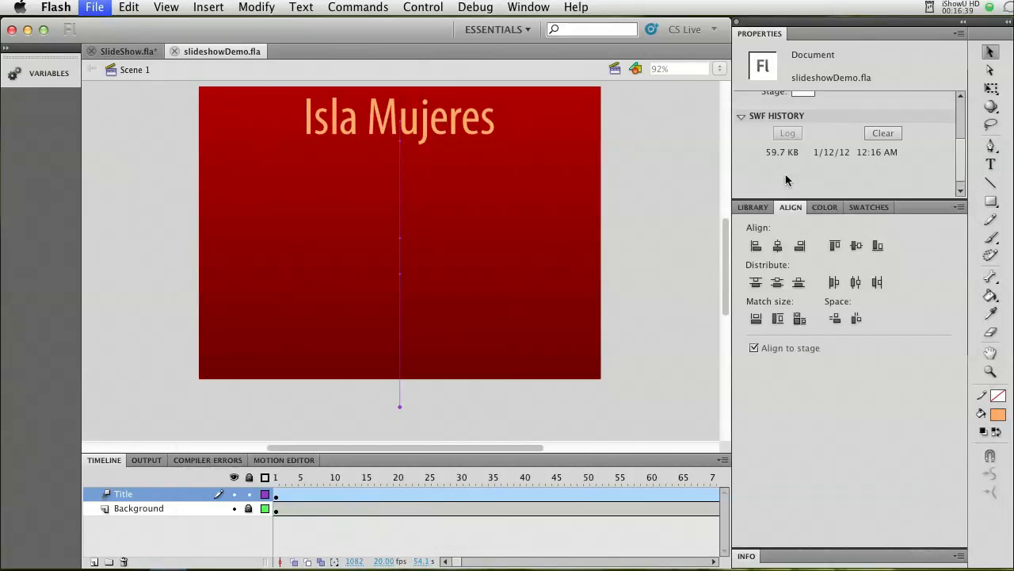
click(752, 207)
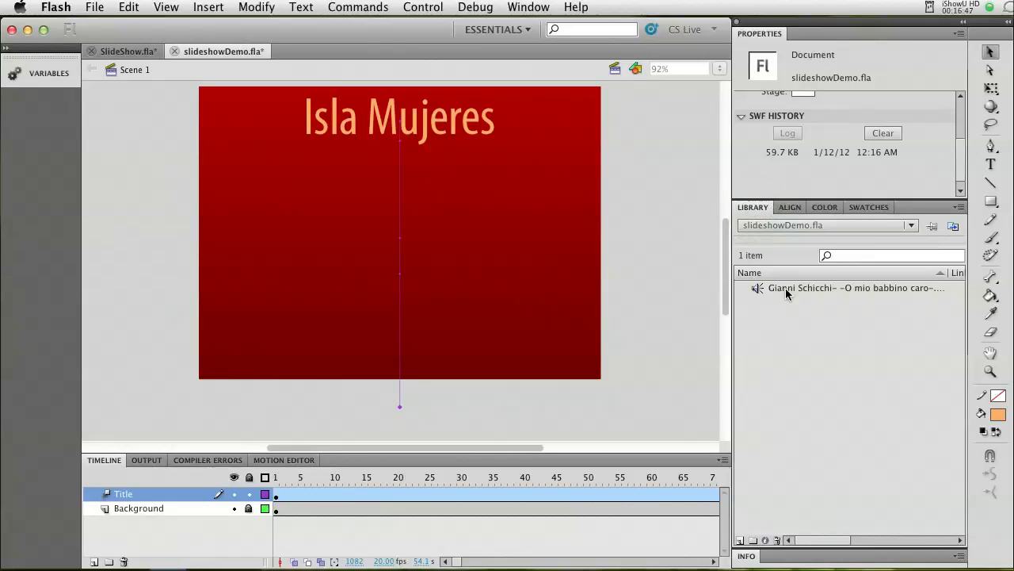
click(784, 289)
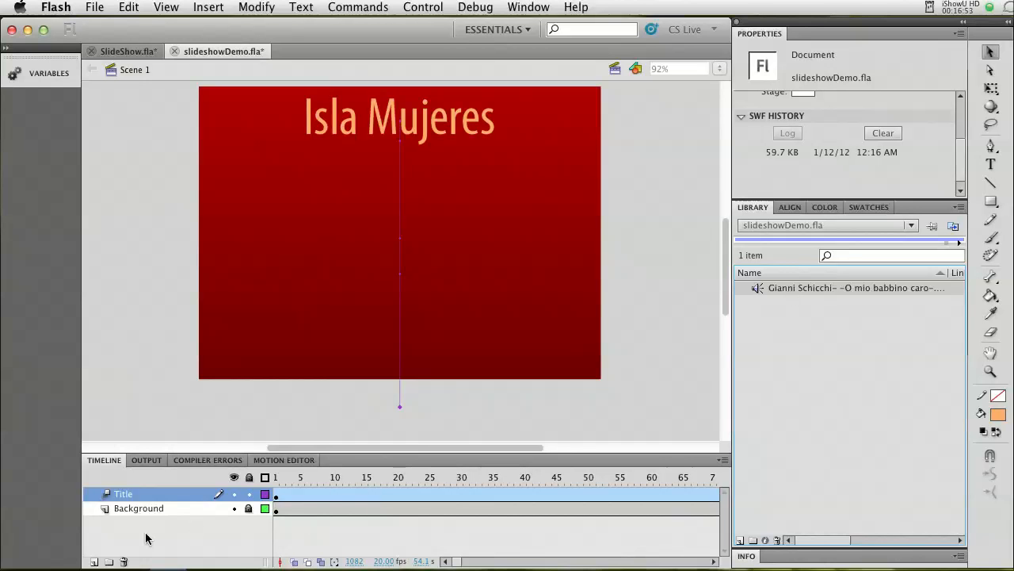
Add a new layer named Music and place it between the Title and Background layers.
click(94, 561)
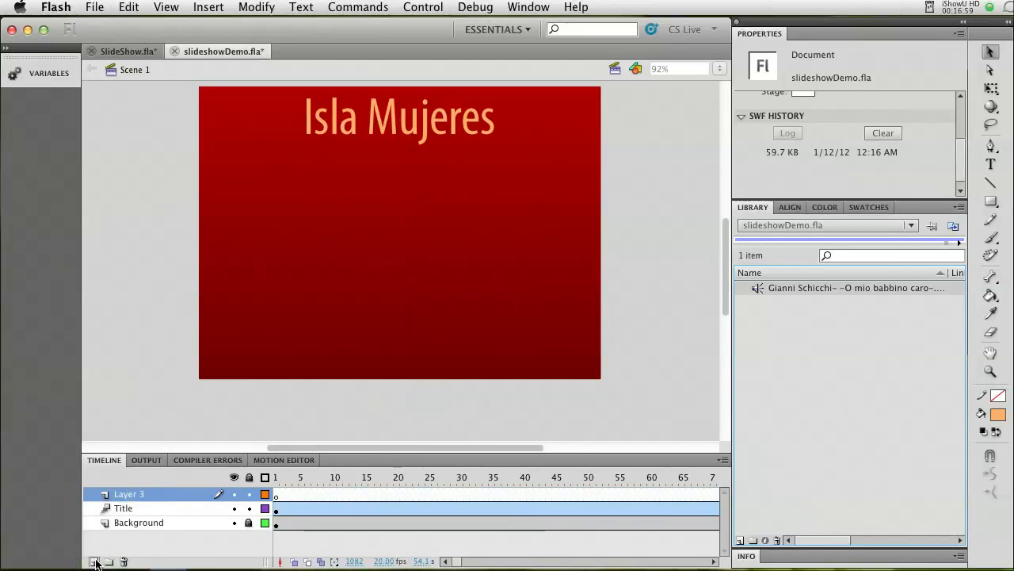
double_click(123, 494)
text(Music)
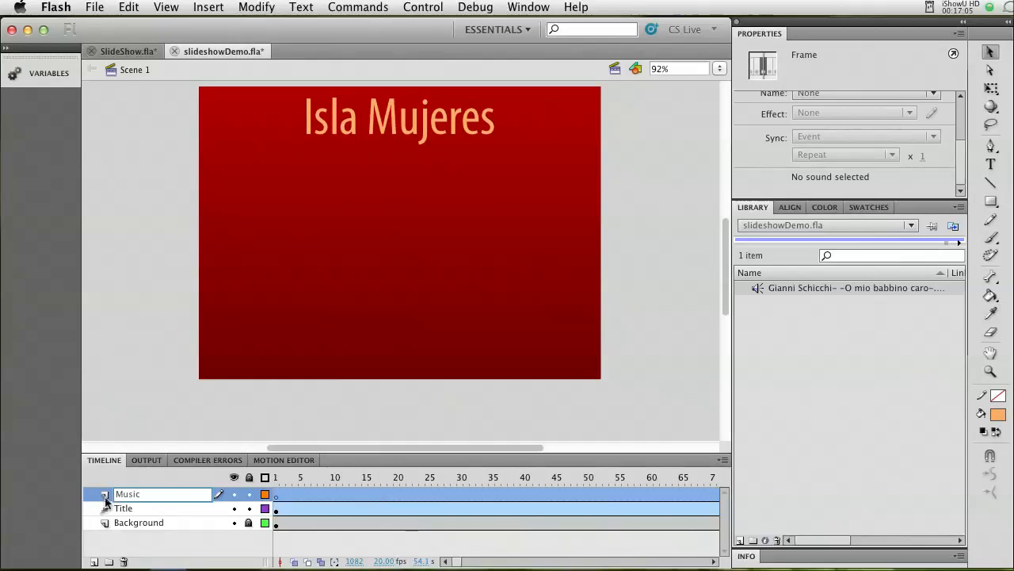
click(108, 494)
drag(118, 495, 121, 516)
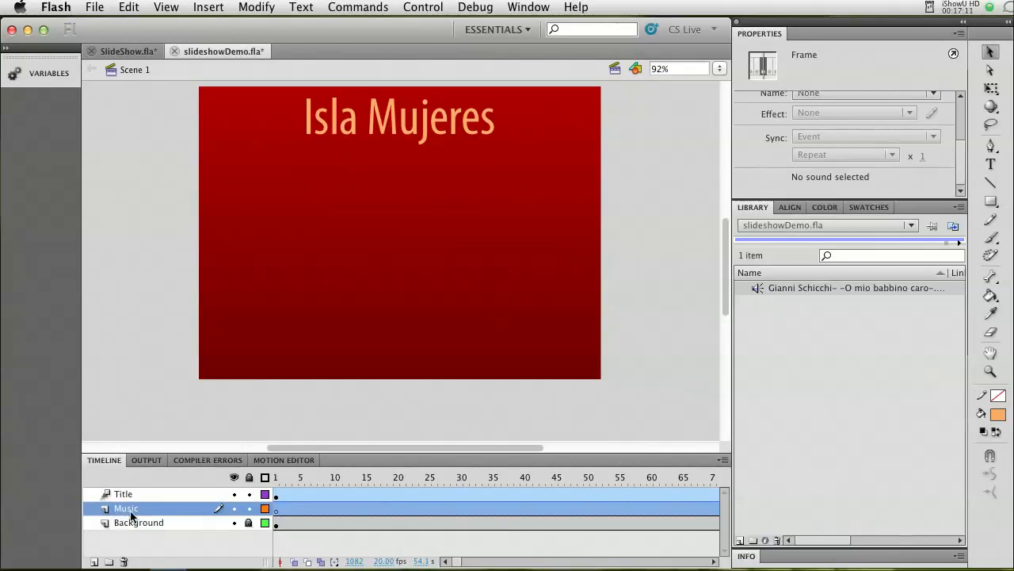
click(277, 515)
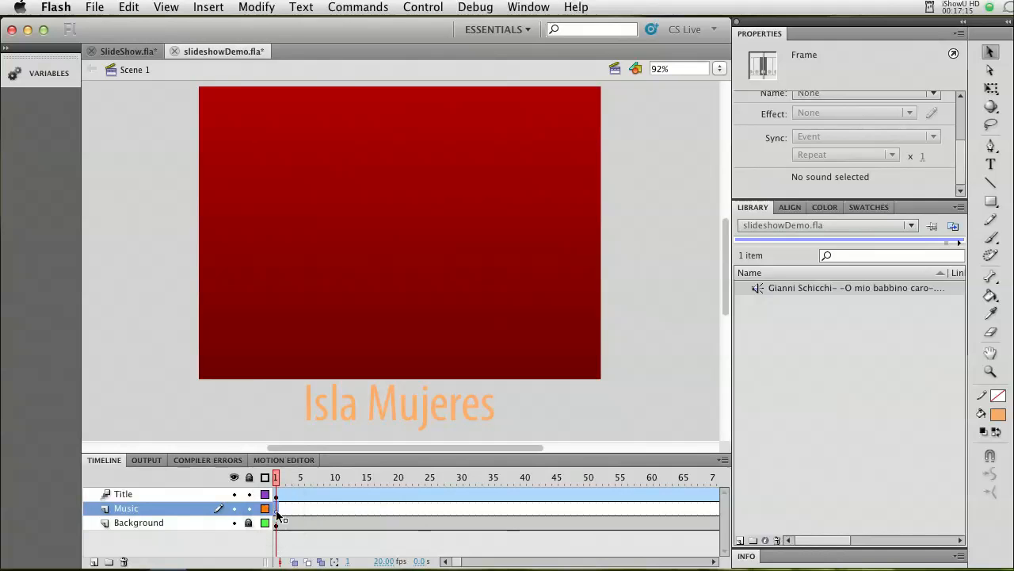
right_click(278, 515)
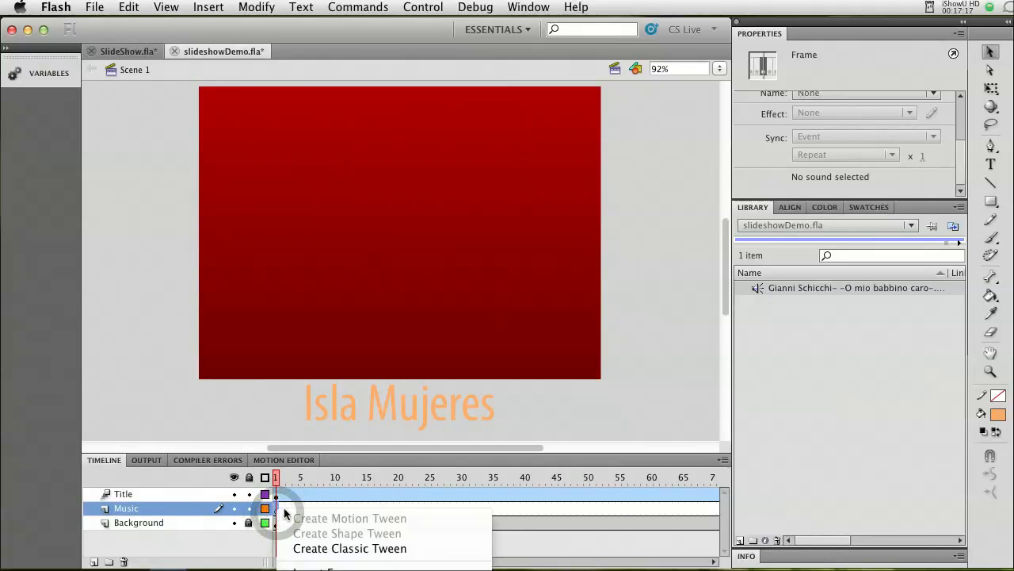
click(208, 10)
mouse_move(222, 108)
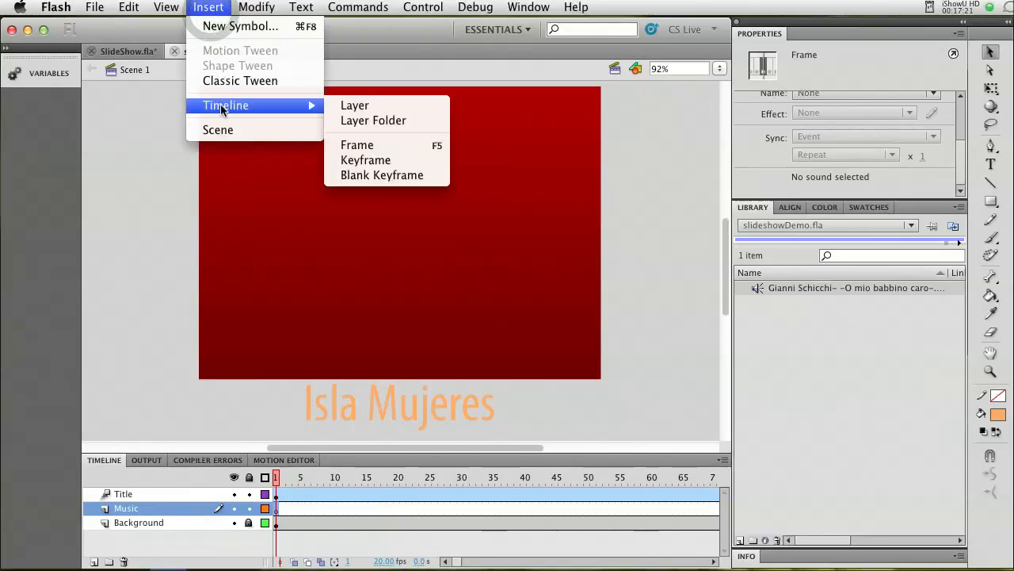
click(357, 162)
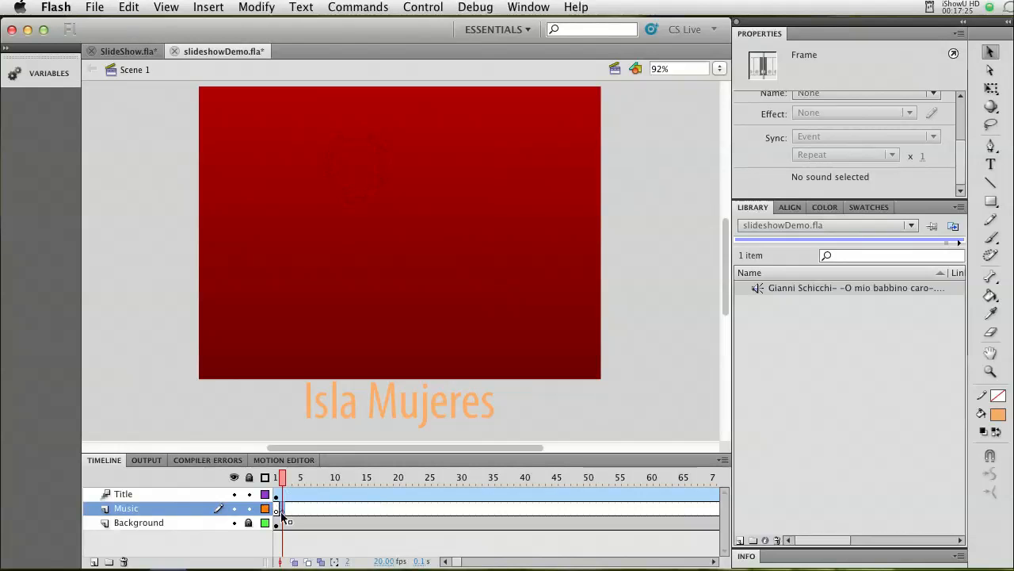
key(super+z)
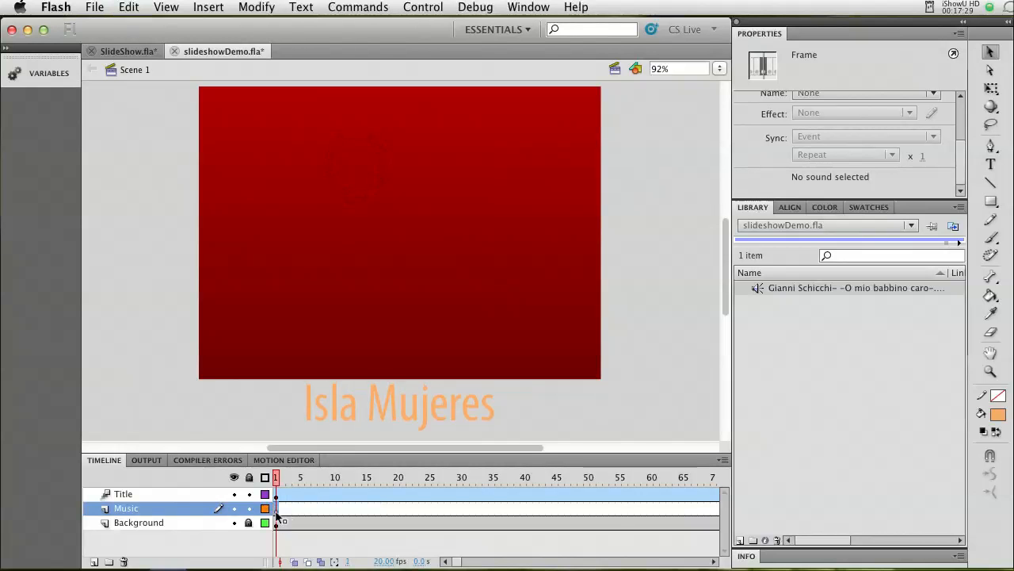
Place the imported MP3 on the Music layer starting at frame 1, check its waveform up to frame 1200, and save the document.
click(276, 512)
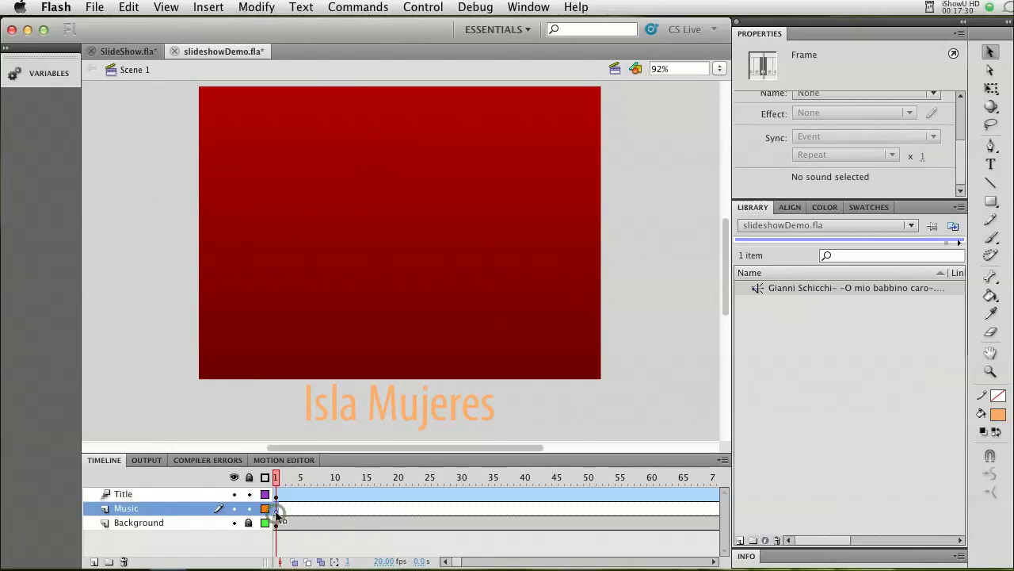
click(787, 287)
drag(781, 292, 406, 265)
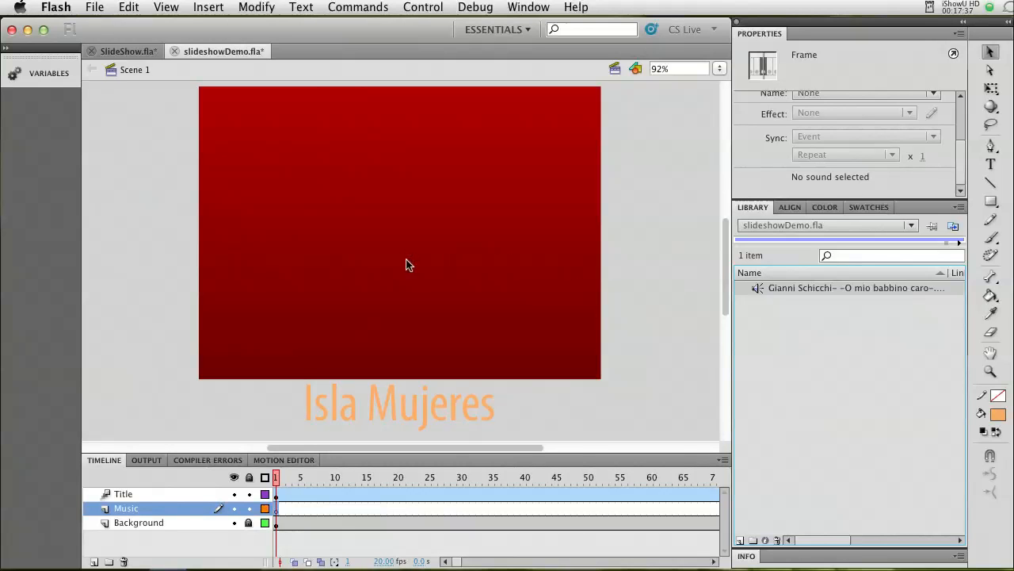
click(405, 265)
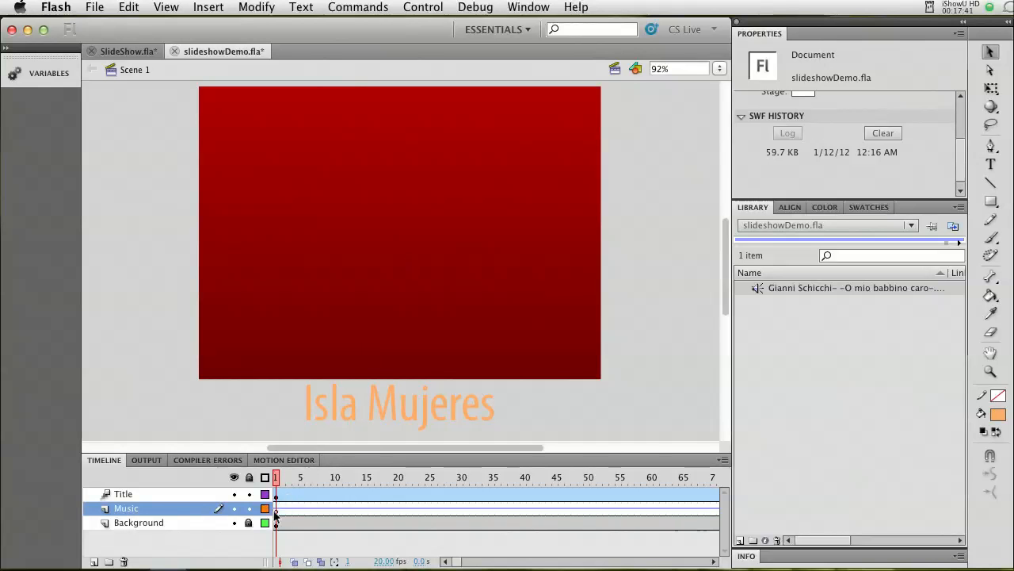
drag(459, 564, 627, 564)
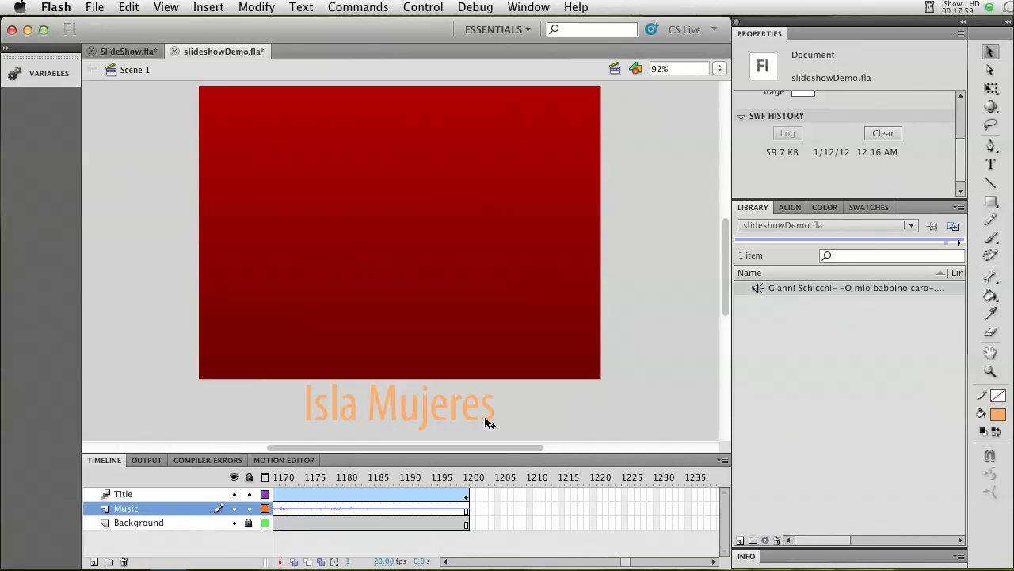
key(super+s)
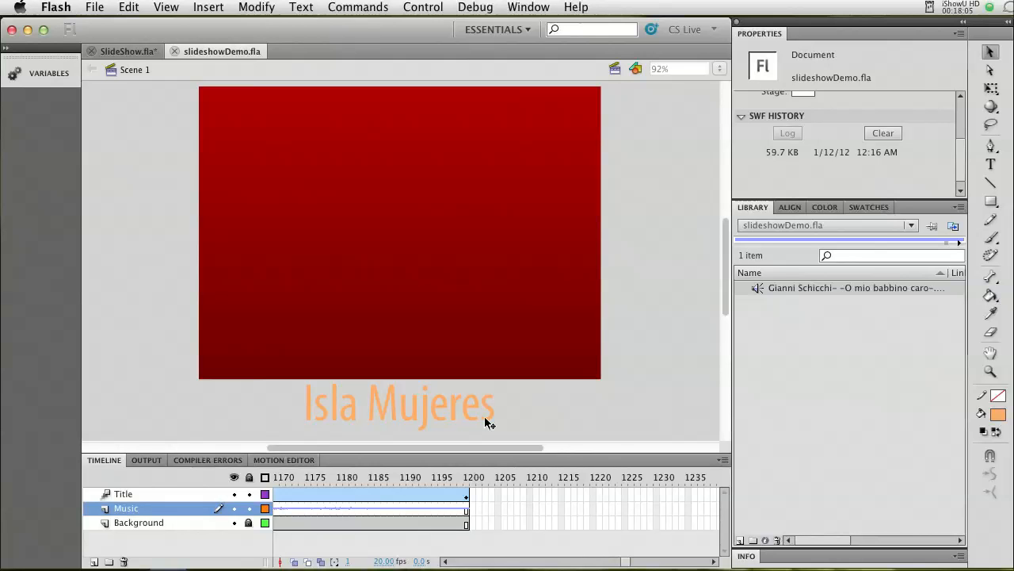
Test the movie to preview the title with the music, close the preview and lock the Music layer.
key(super+Return)
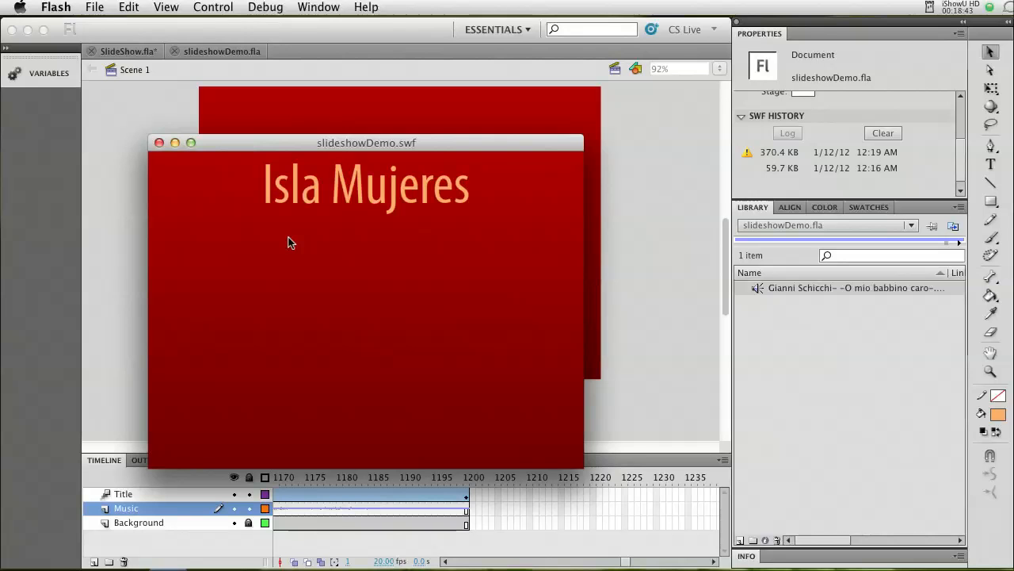
click(158, 142)
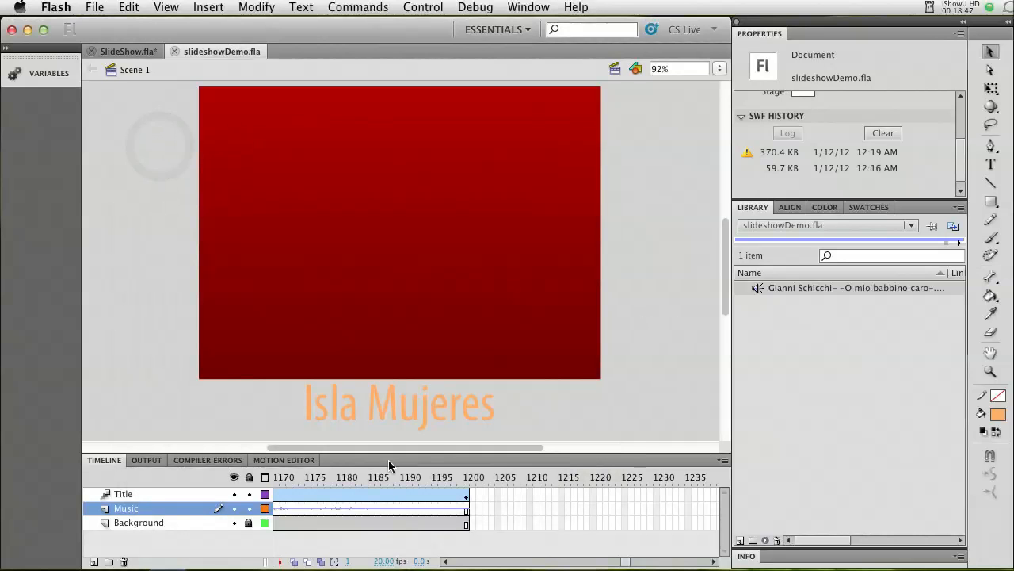
click(249, 508)
Examine the MP3's sound properties from the library, including its length and compression, and close them without changes.
click(779, 290)
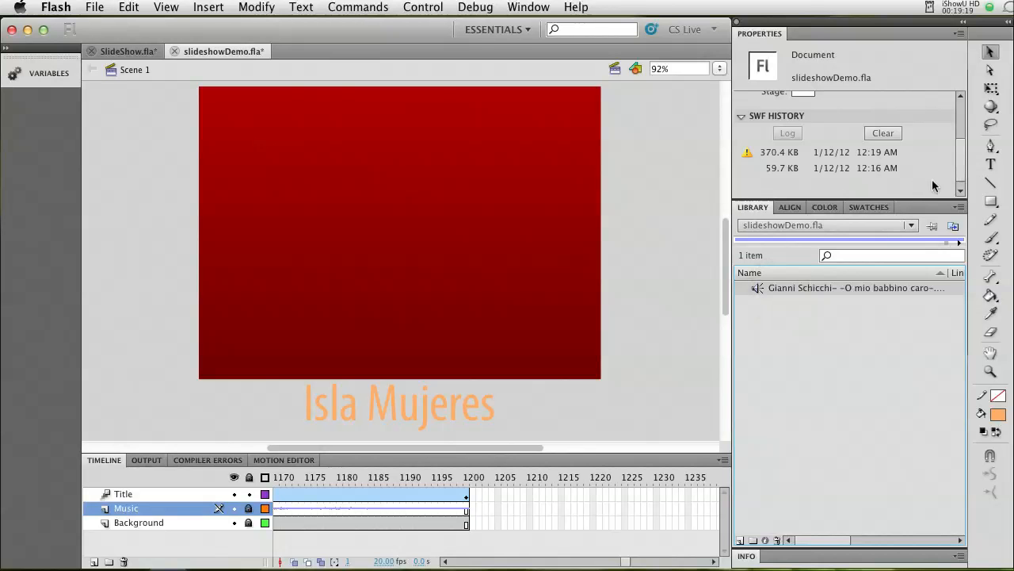
double_click(779, 288)
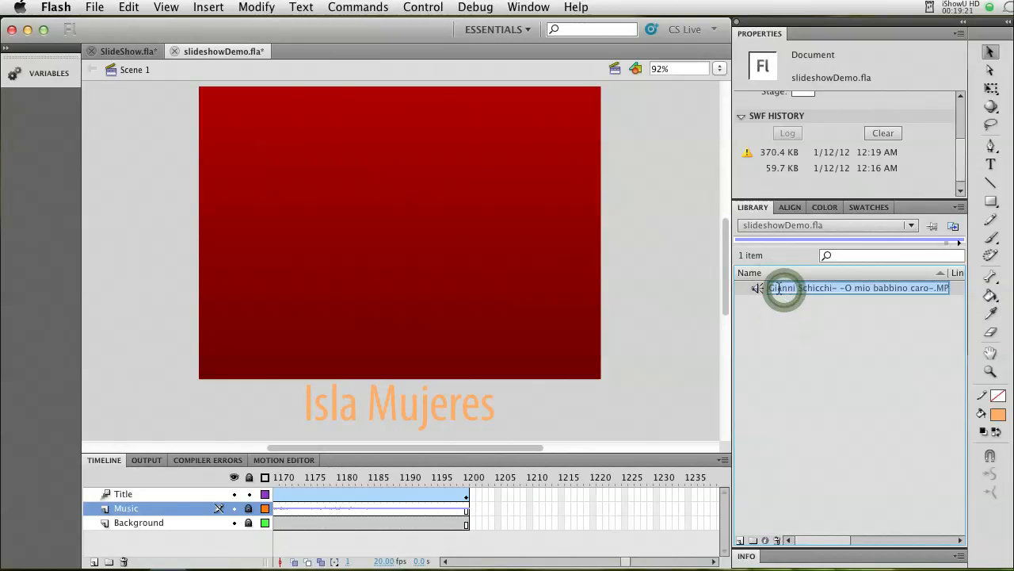
double_click(759, 288)
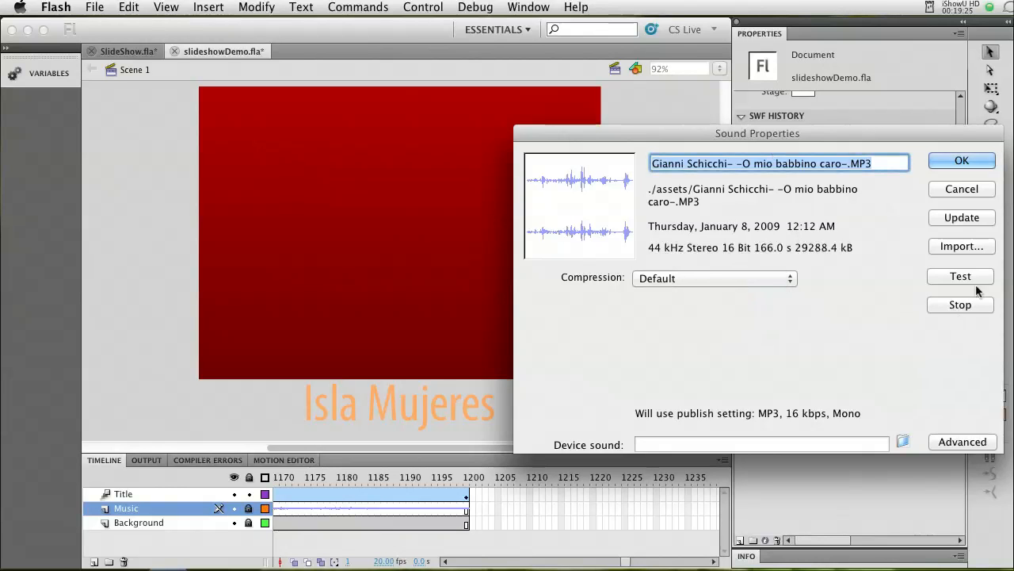
click(965, 190)
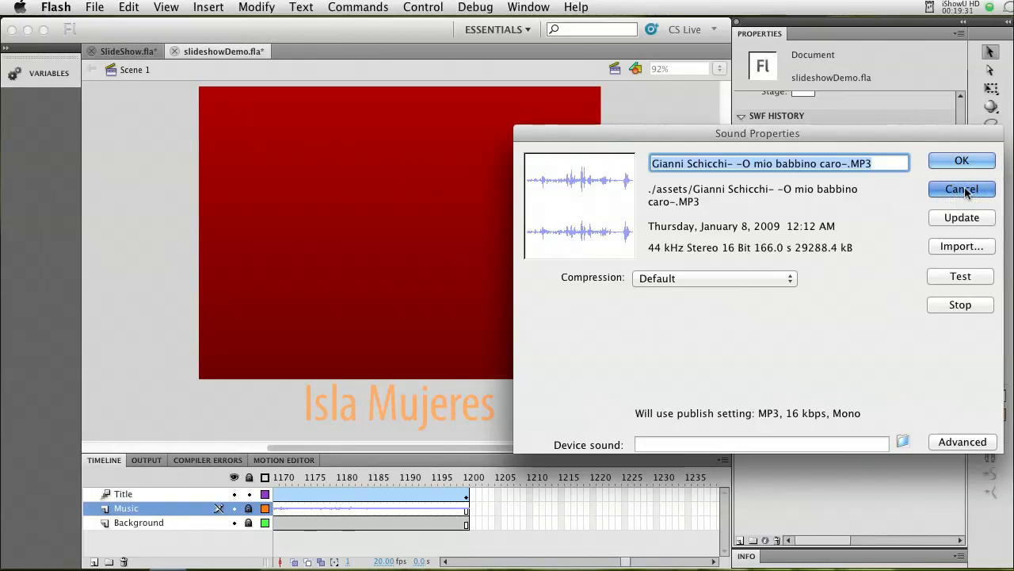
drag(966, 191, 908, 192)
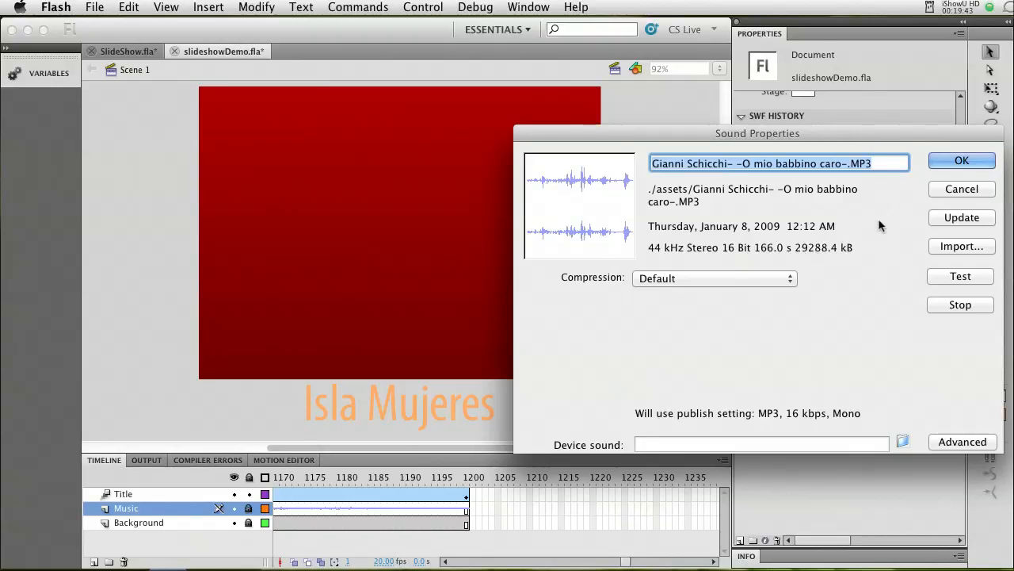
click(937, 193)
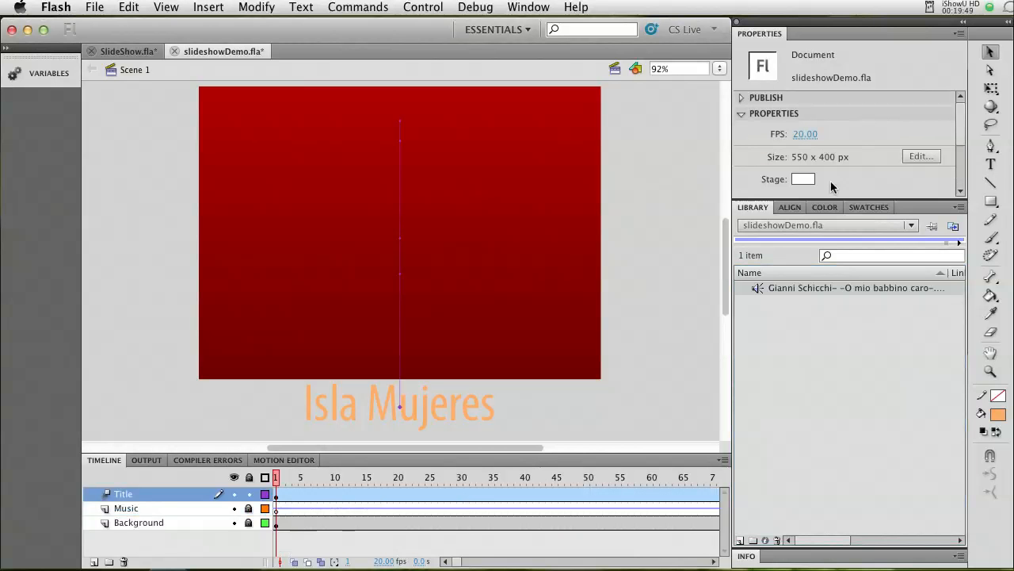
Open the sound envelope of the Music layer's first frame, zoom out the waveform and switch its scale to frames.
click(276, 511)
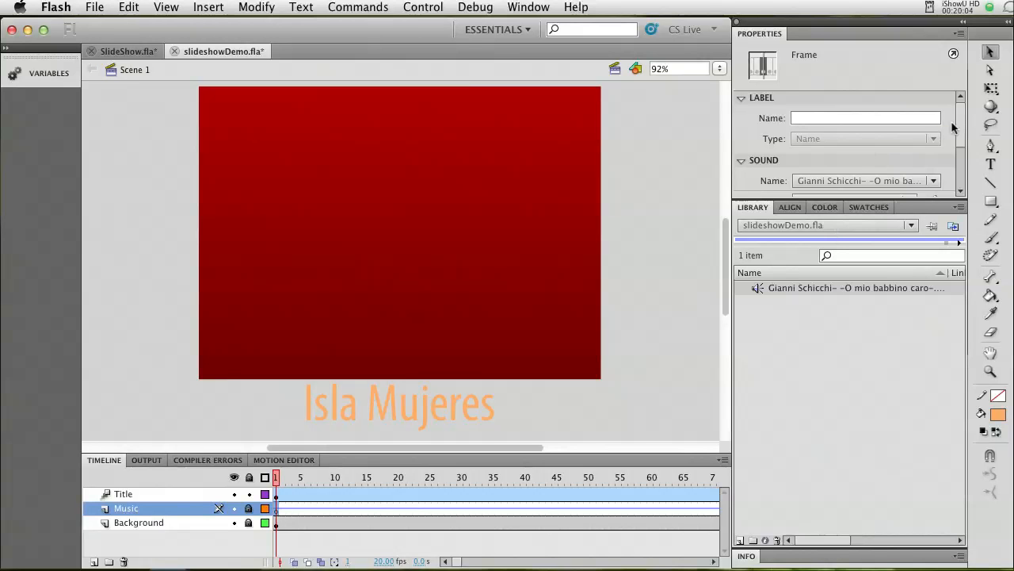
drag(961, 122, 961, 148)
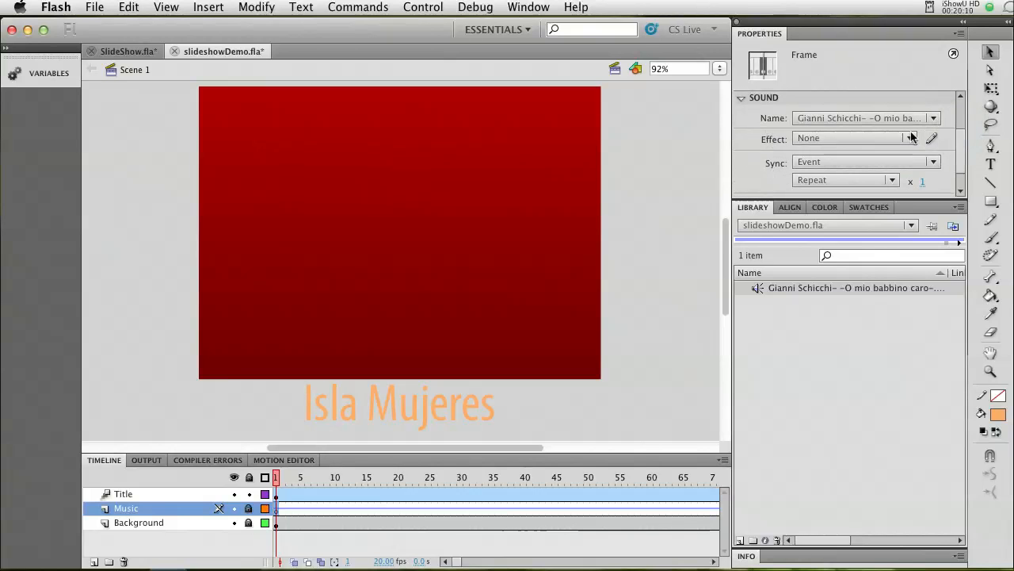
drag(962, 151, 961, 152)
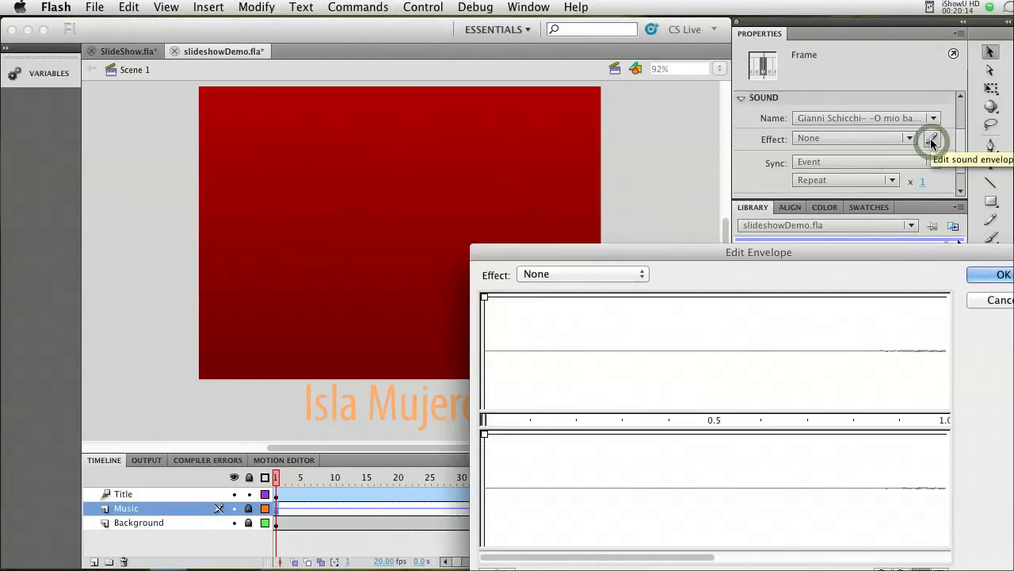
drag(861, 248, 598, 123)
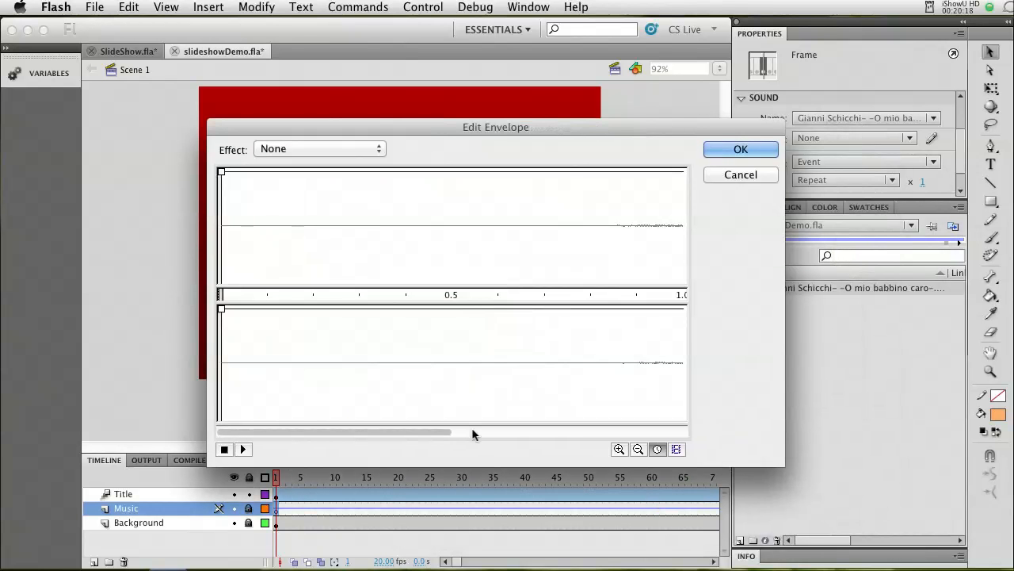
click(637, 449)
click(638, 449)
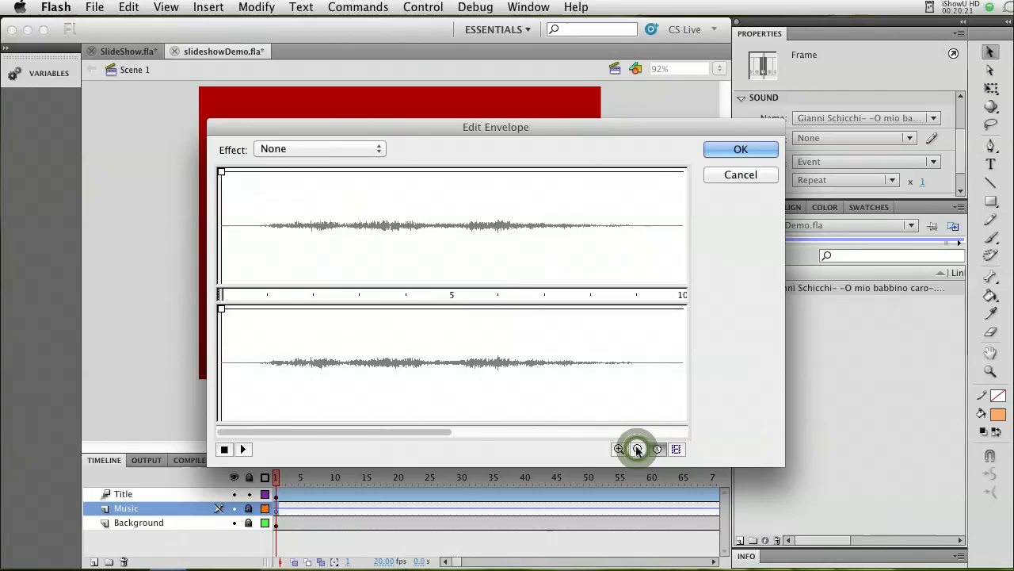
click(638, 449)
click(638, 450)
click(657, 449)
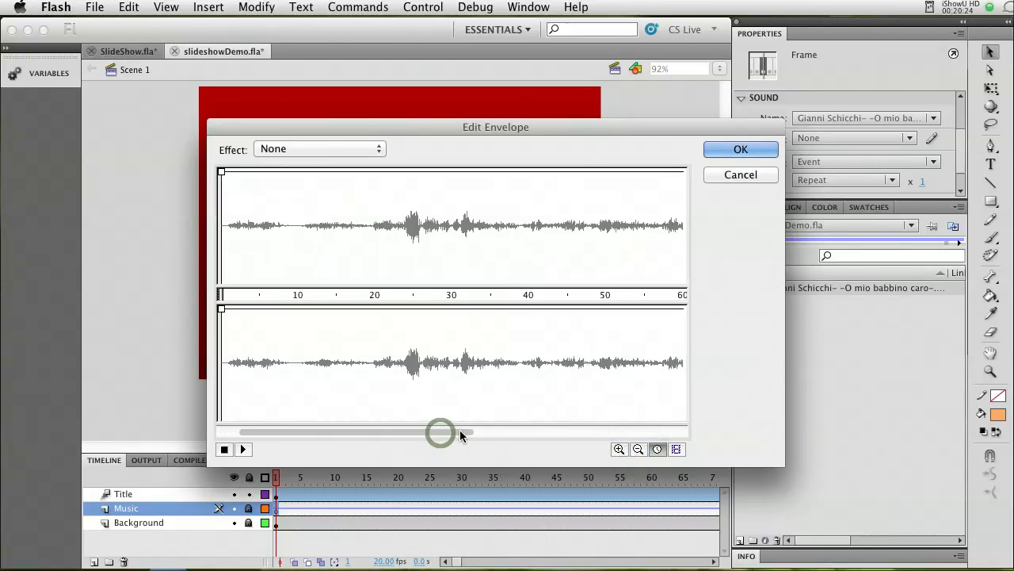
drag(454, 434, 469, 429)
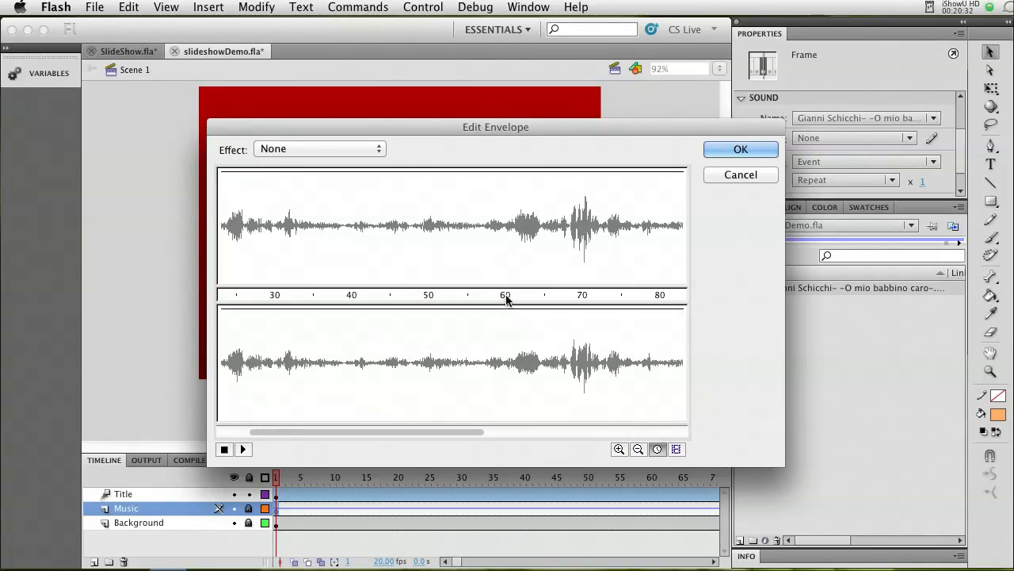
click(676, 449)
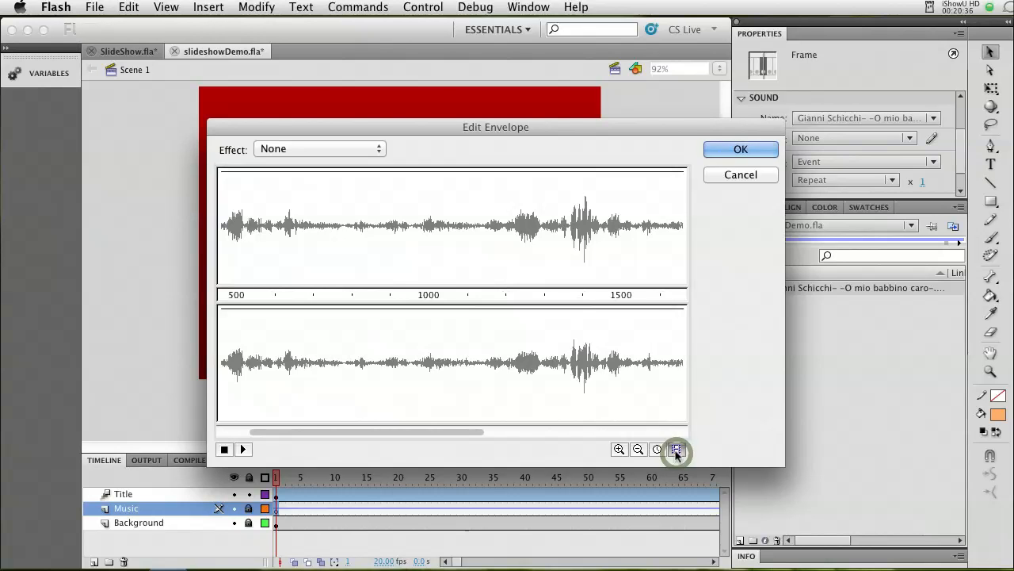
Add an envelope point at frame 1200 and lower the volume to zero there in both channels.
click(620, 449)
click(620, 449)
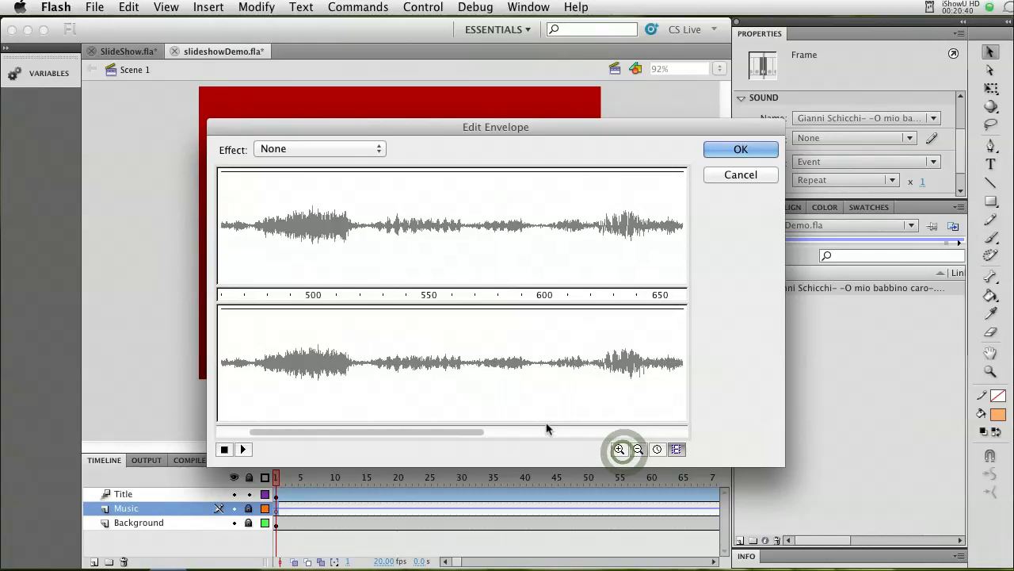
drag(475, 430, 523, 432)
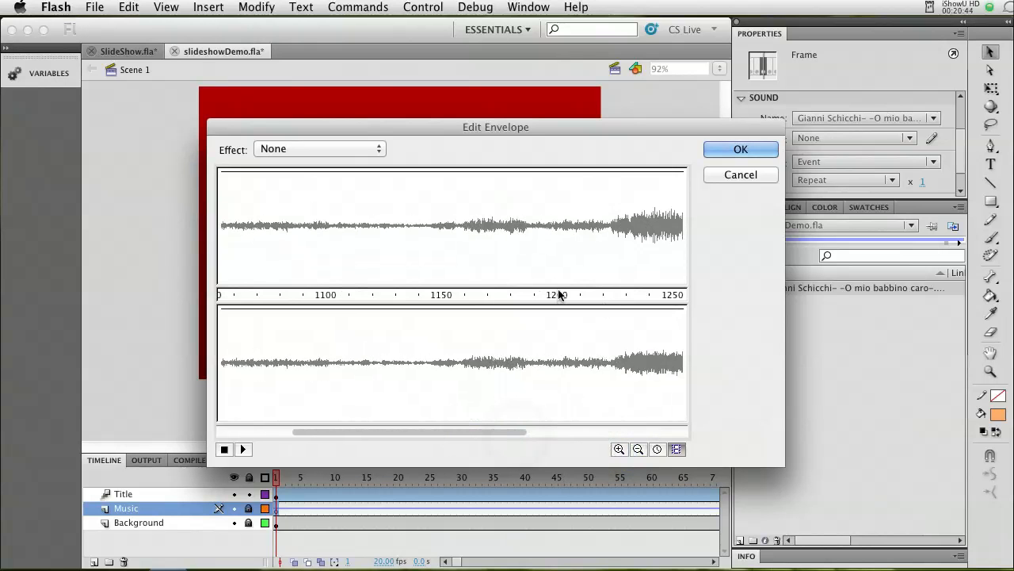
click(555, 170)
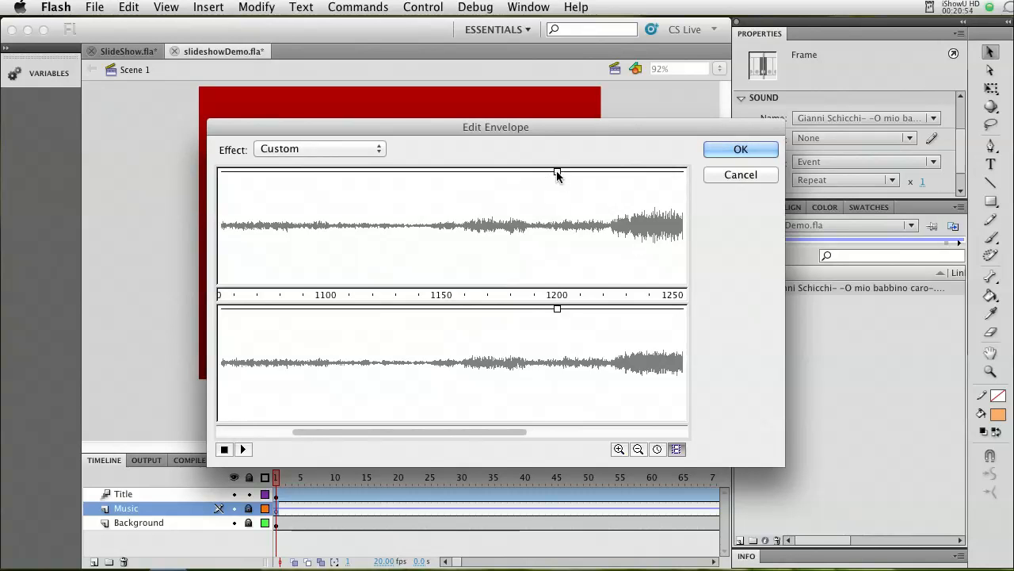
drag(557, 173, 557, 420)
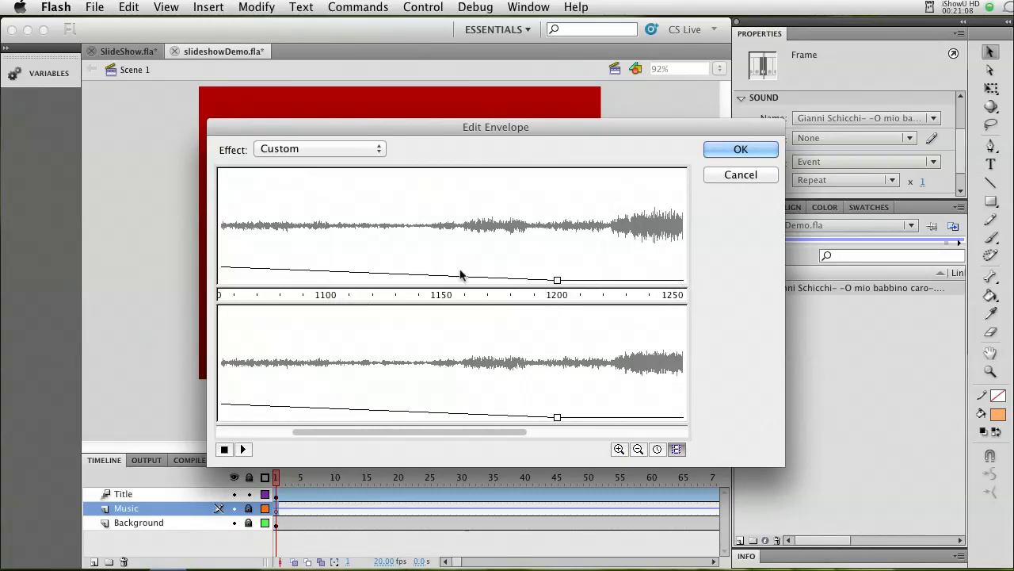
Add an envelope point at frame 1100 at full volume in both channels, apply the custom envelope and save the document.
click(325, 272)
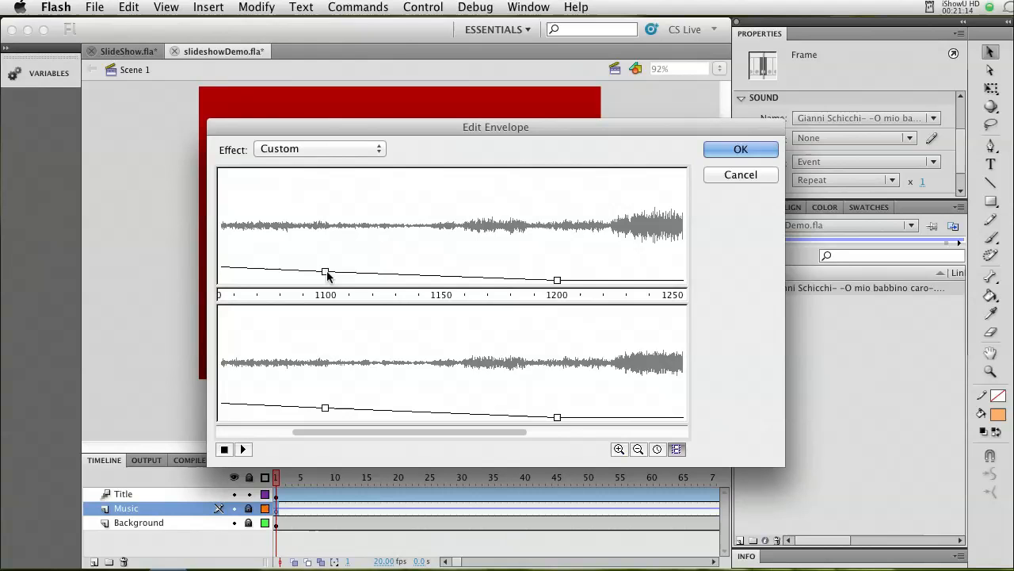
drag(325, 272, 328, 171)
drag(328, 407, 323, 304)
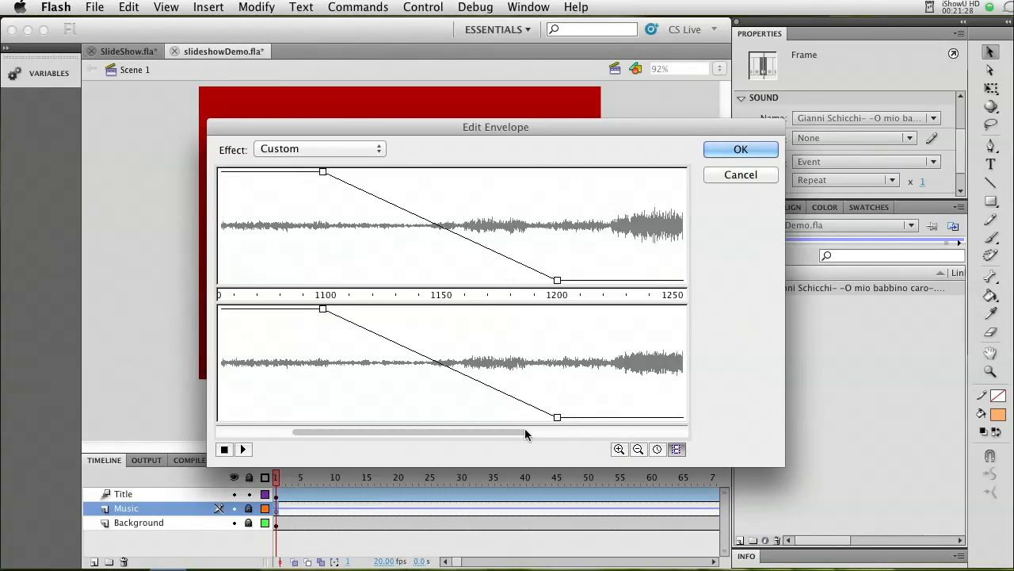
drag(497, 432, 432, 435)
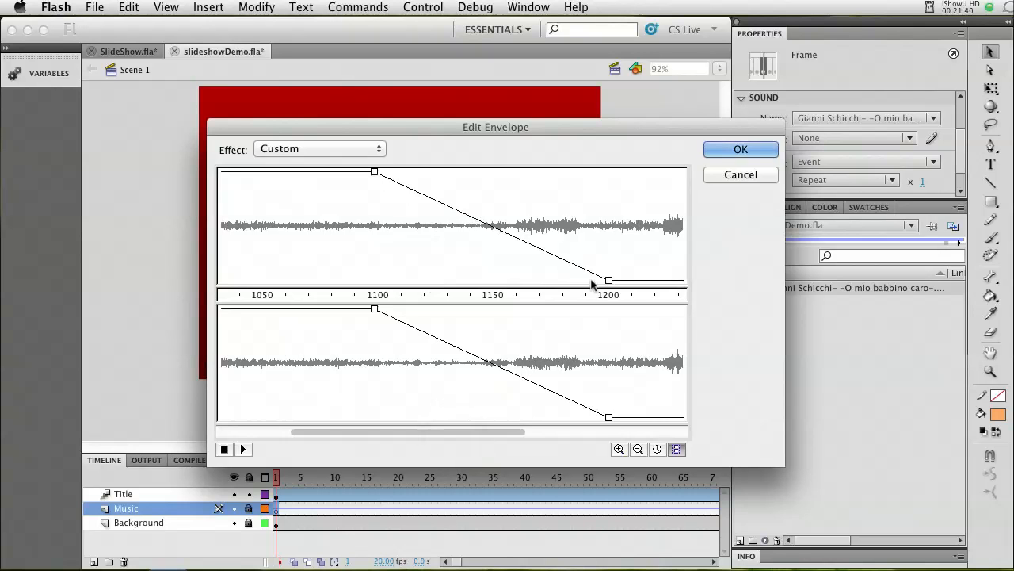
click(741, 150)
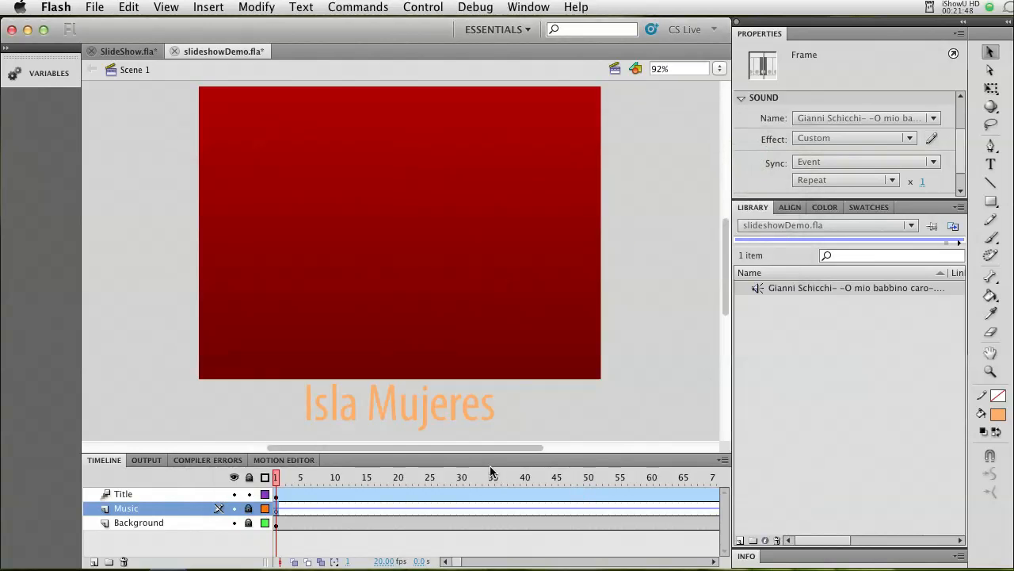
key(super+s)
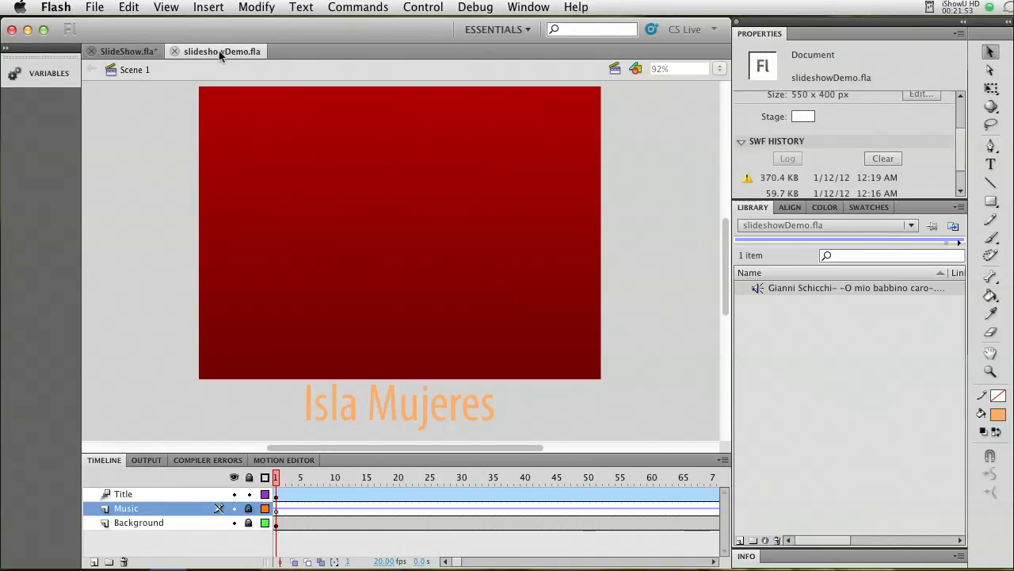
Add a new layer named Pic 1 directly above the Music layer.
click(93, 562)
double_click(127, 509)
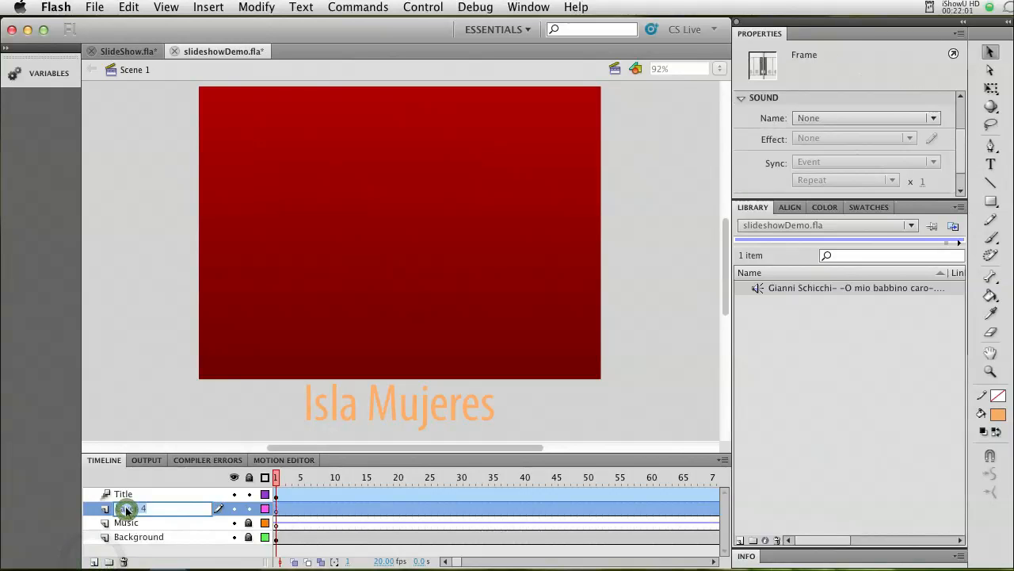
text(Pic)
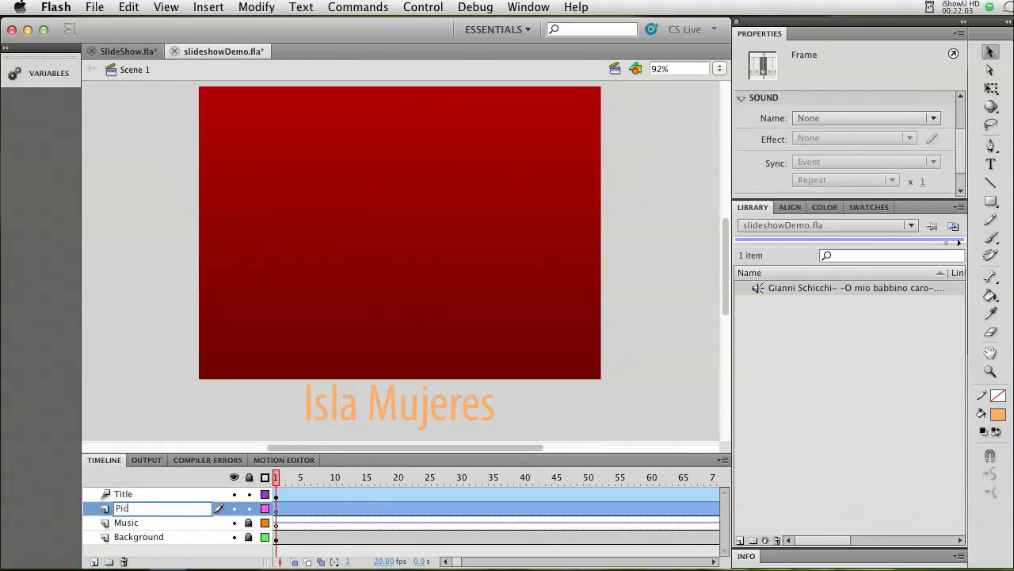
text( 1)
key(Return)
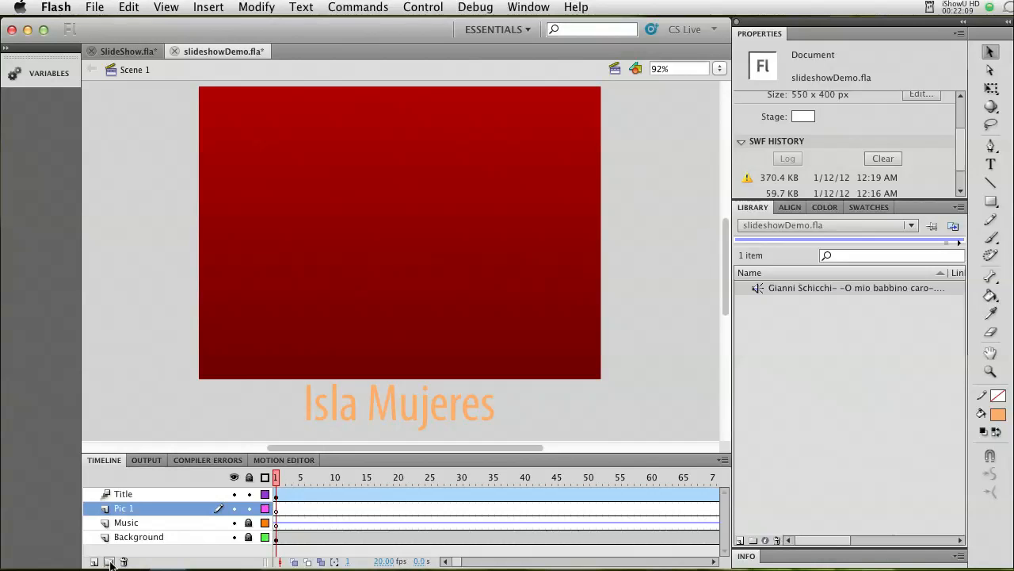
Create a layer folder named Pictures and move the Pic 1 layer into it.
click(109, 561)
double_click(127, 510)
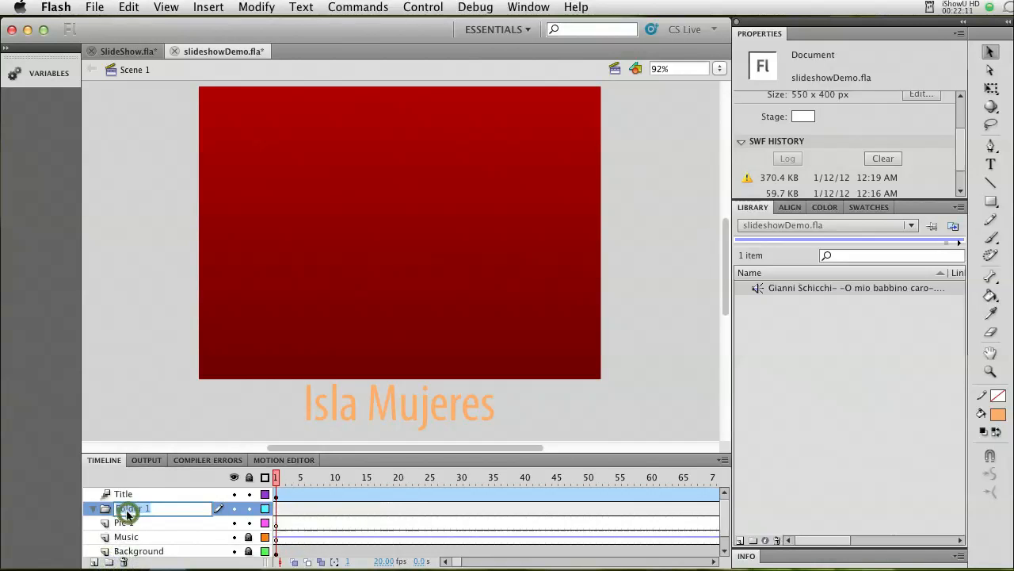
text(Pictures)
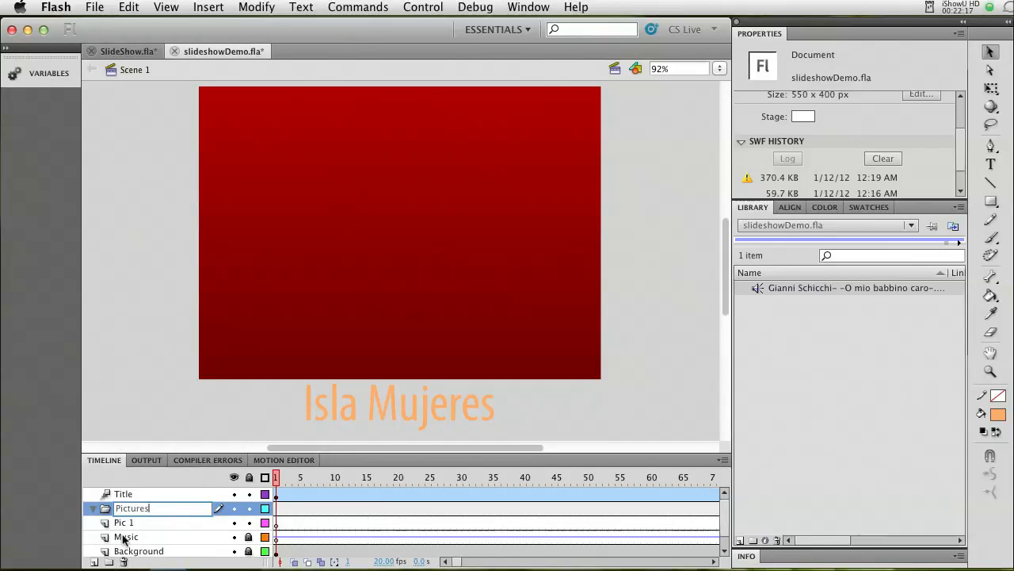
key(Return)
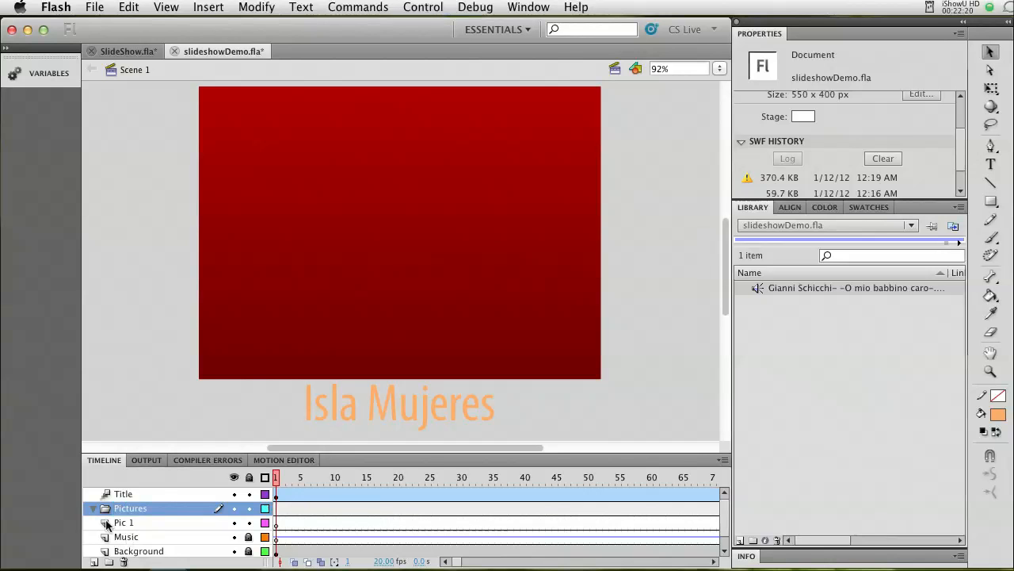
click(118, 522)
drag(115, 515, 115, 512)
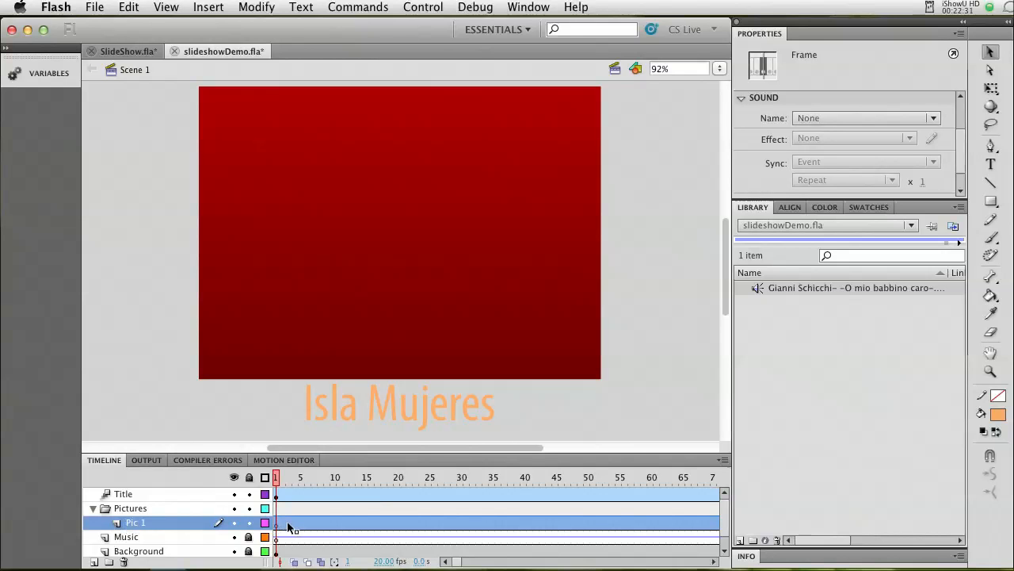
Scrub through the title animation, then insert a keyframe at frame 200 on the Pic 1 layer.
click(276, 480)
drag(277, 481, 515, 488)
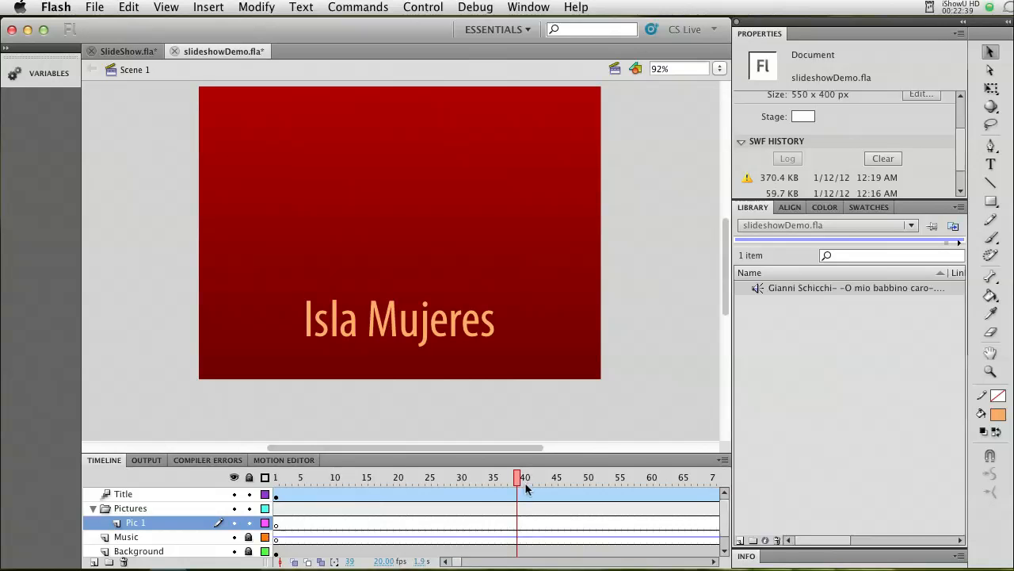
drag(457, 562, 471, 563)
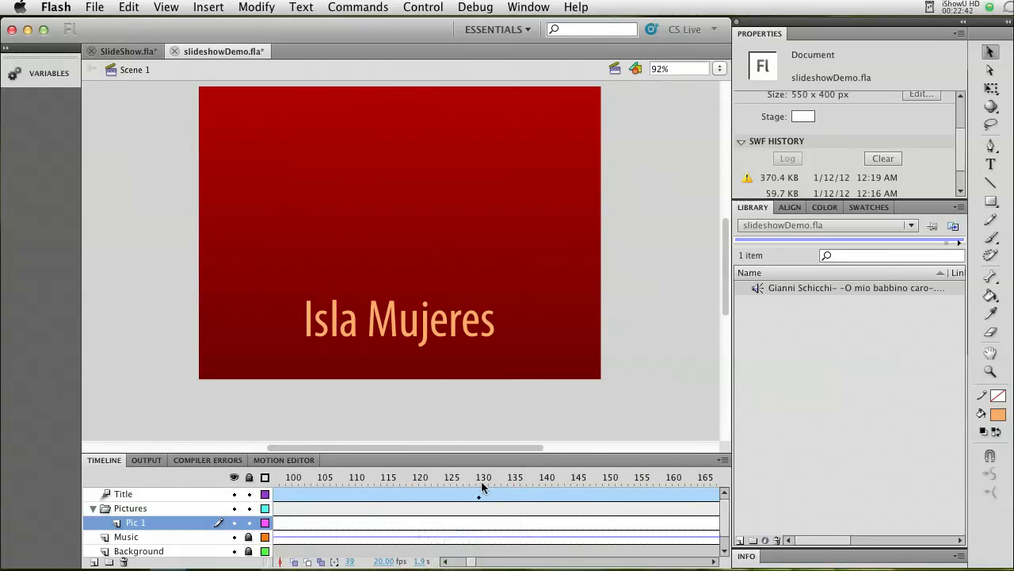
click(472, 562)
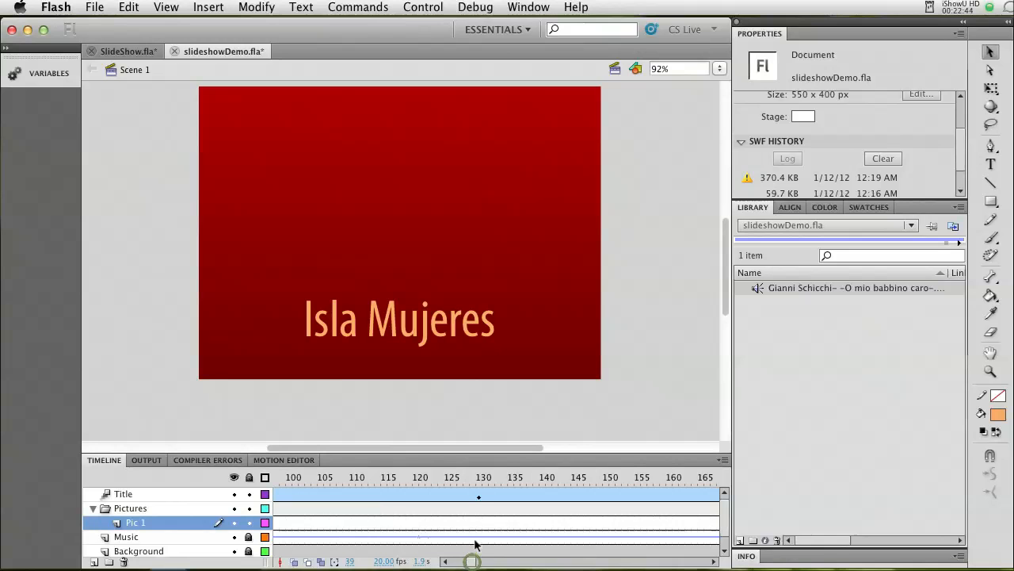
click(480, 493)
drag(472, 562, 478, 562)
click(438, 485)
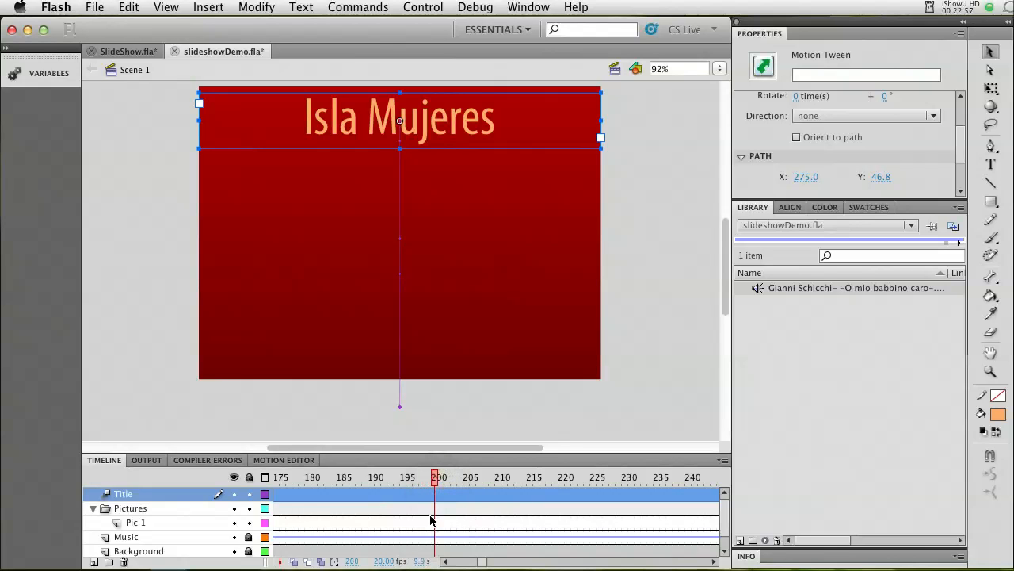
click(435, 524)
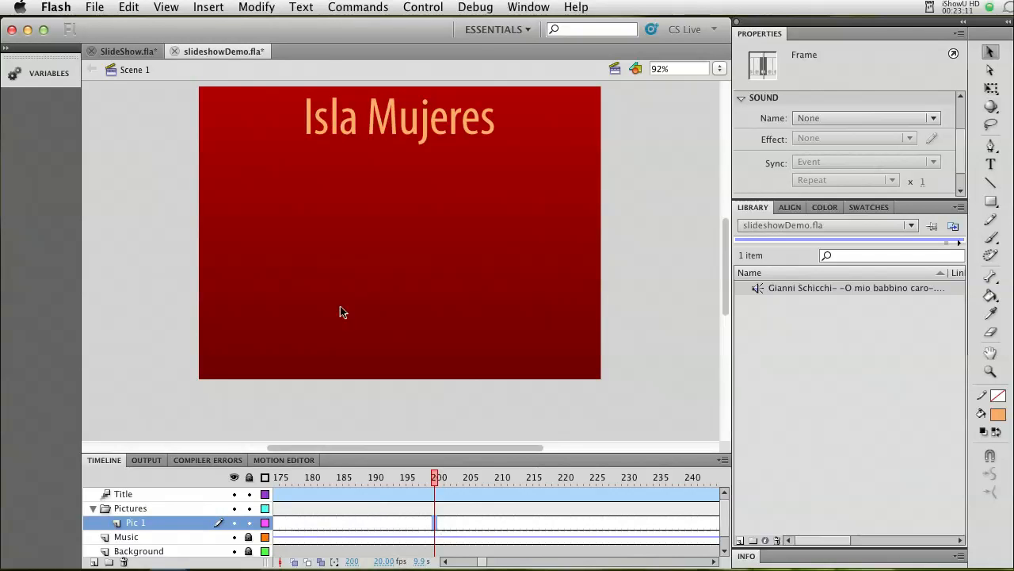
click(208, 9)
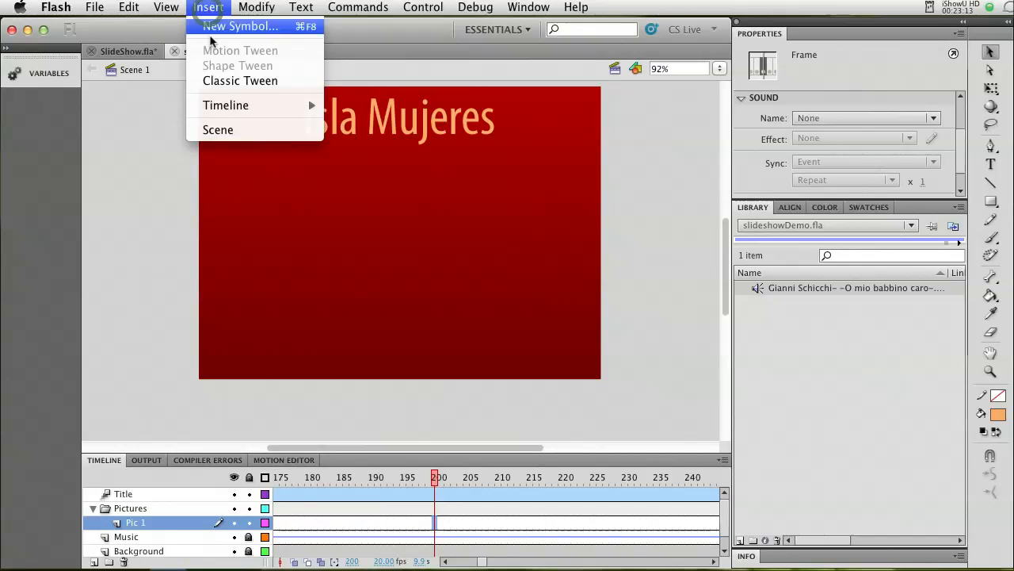
mouse_move(215, 107)
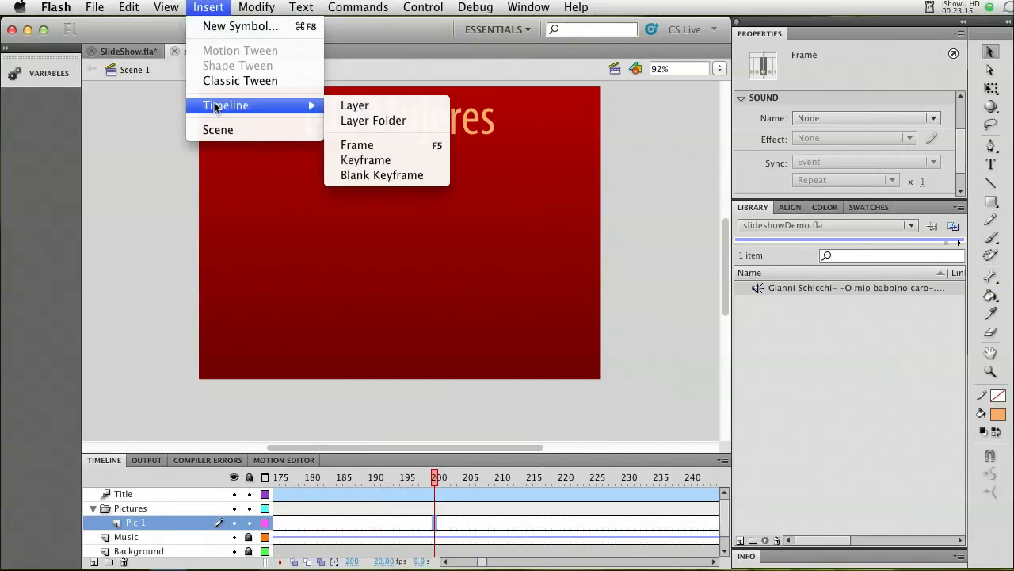
click(365, 161)
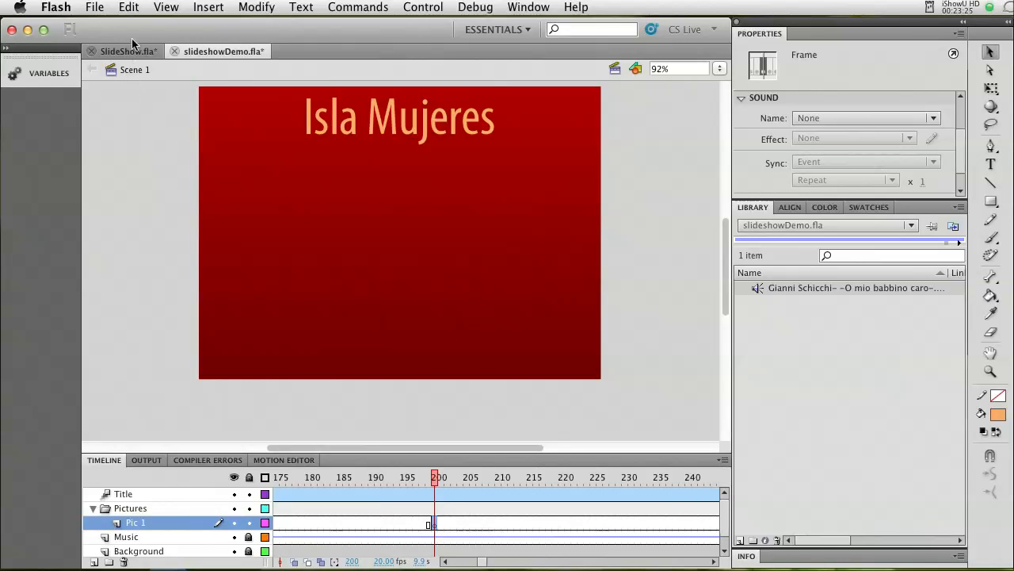
Import the photo IMG_0001.jpg from the assets folder onto the stage at frame 200 of the Pic 1 layer.
click(95, 7)
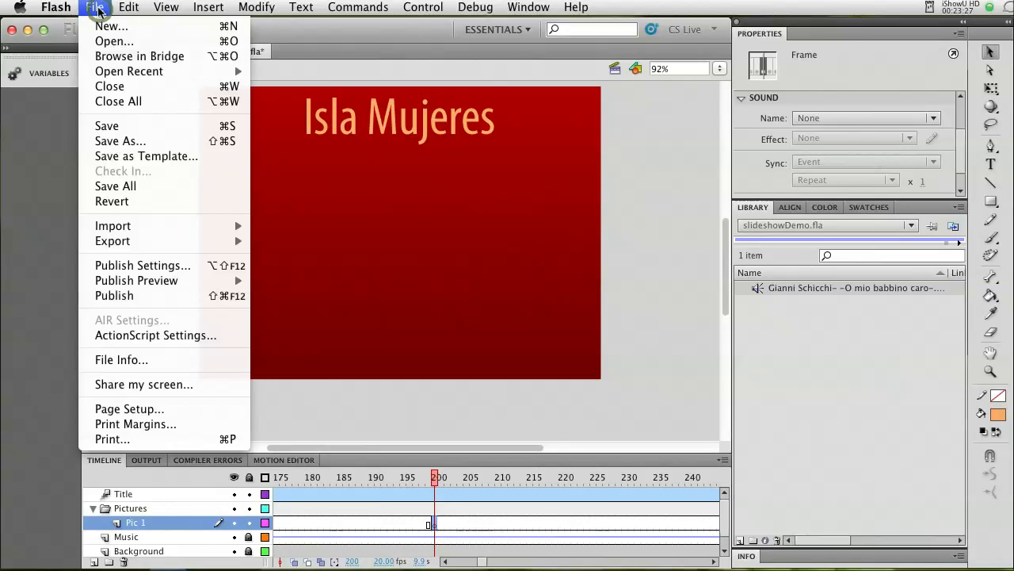
mouse_move(110, 228)
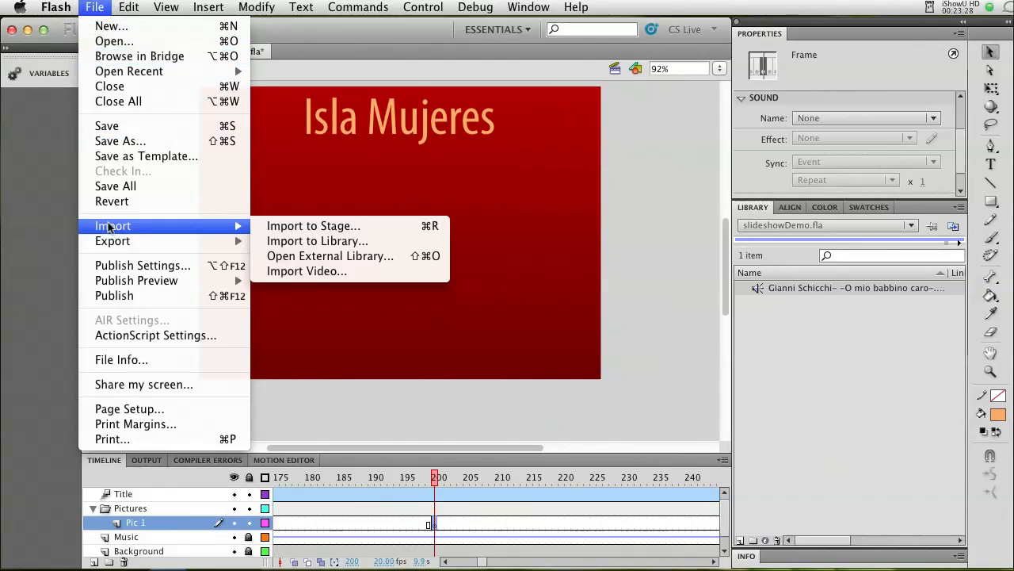
click(295, 227)
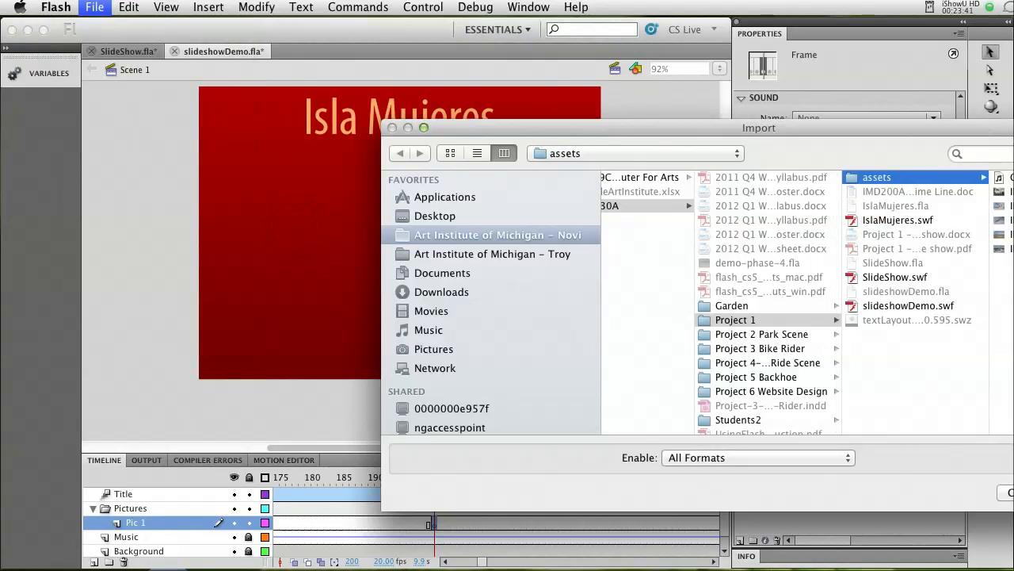
click(884, 193)
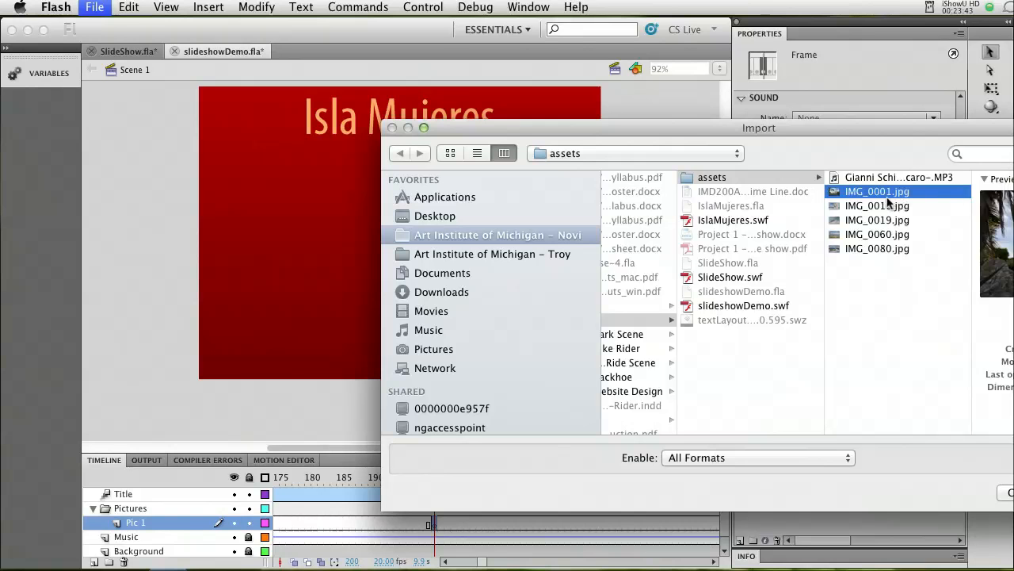
click(864, 208)
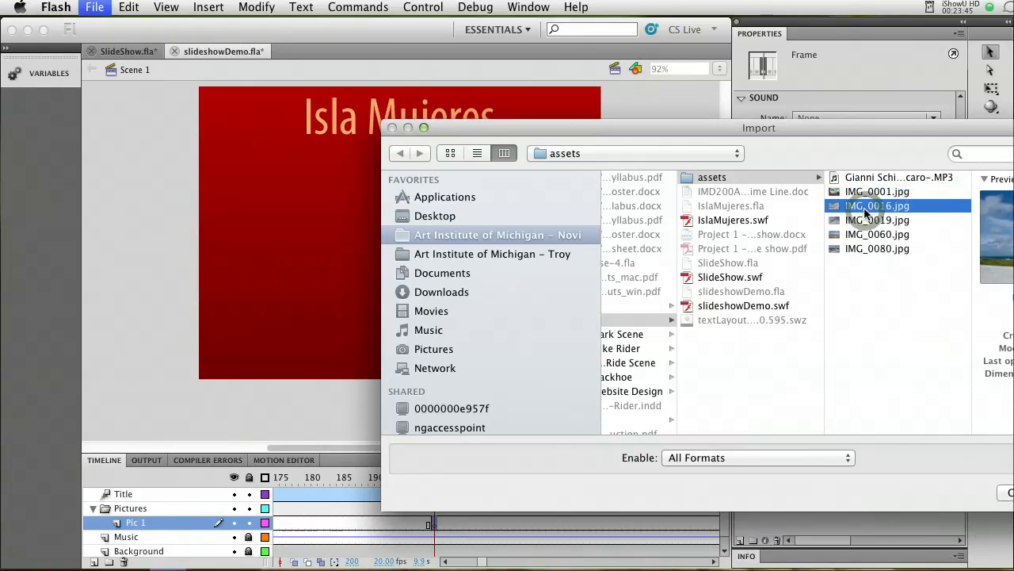
click(865, 221)
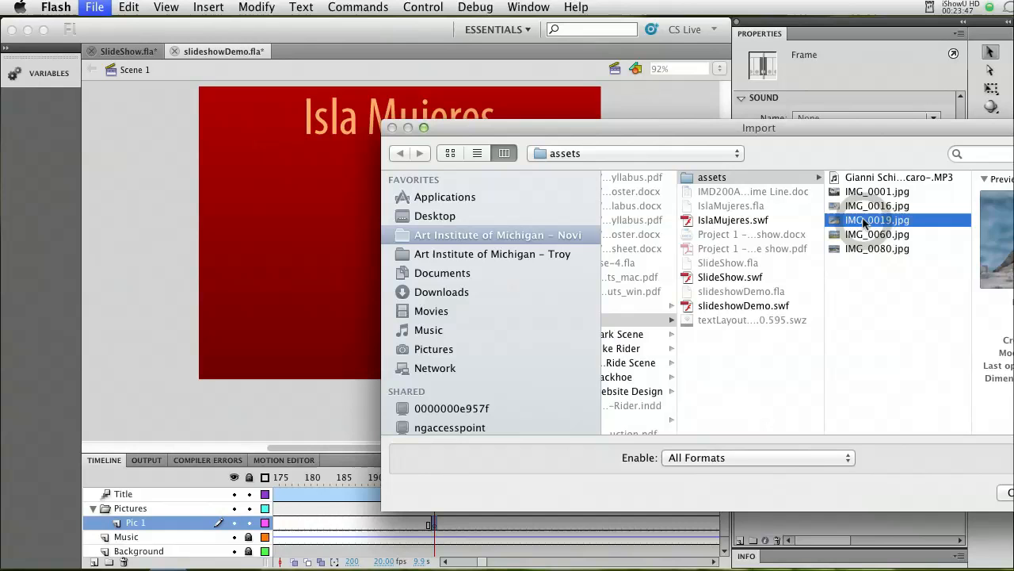
click(868, 194)
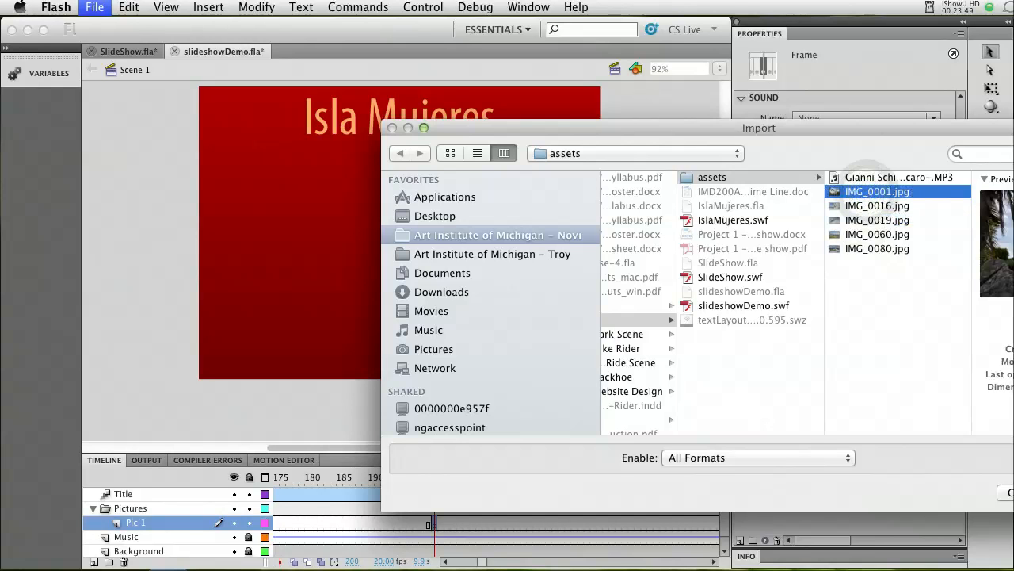
key(Return)
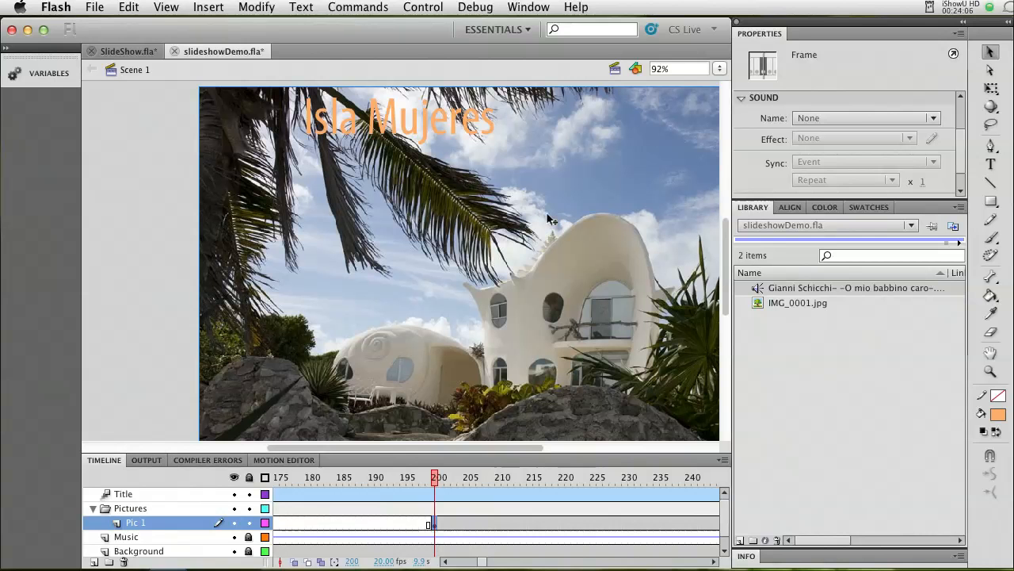
Convert the imported photo on the stage to a Movie Clip symbol named Pic 1.
click(719, 70)
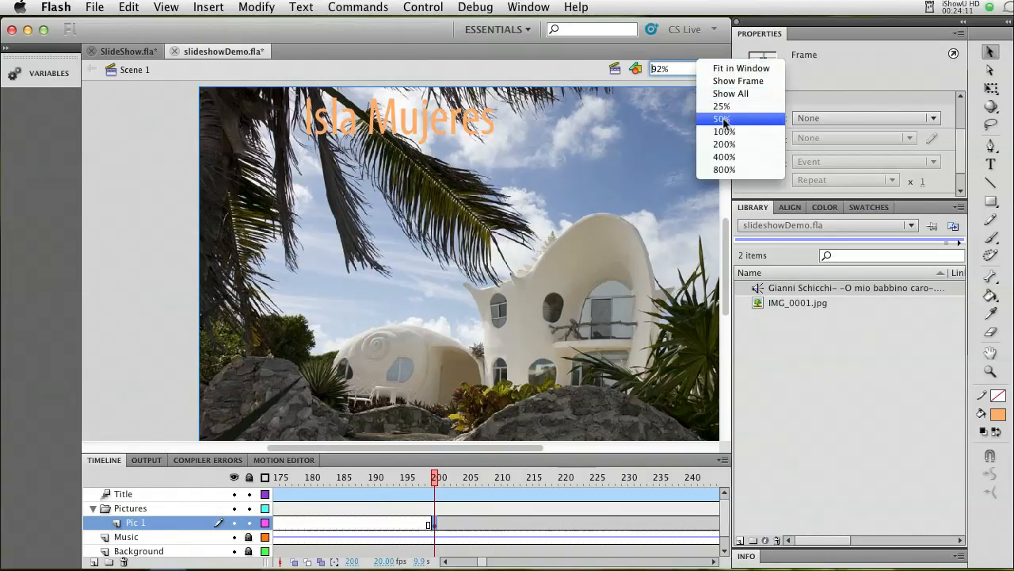
click(728, 95)
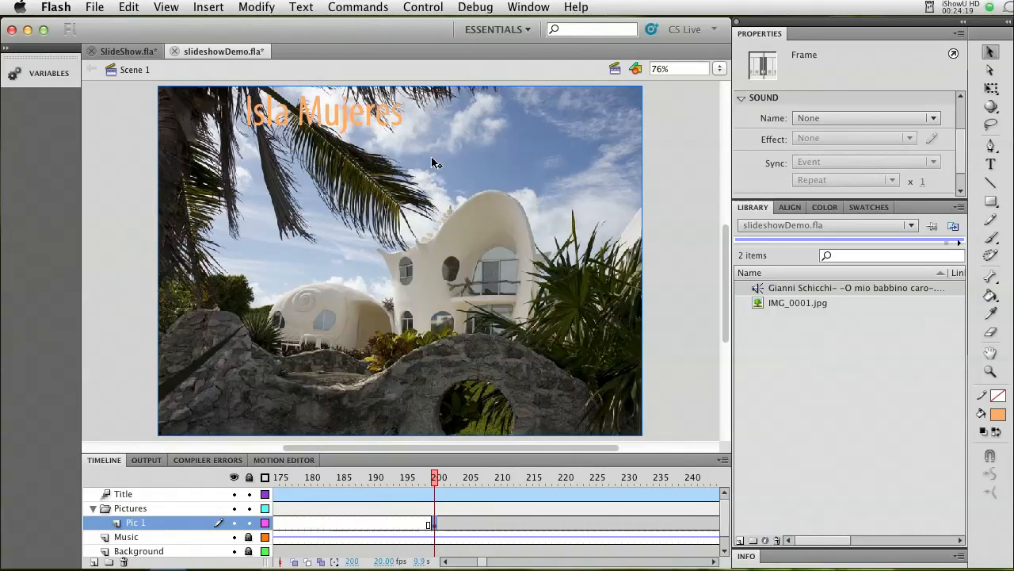
mouse_move(729, 239)
mouse_down()
mouse_move(728, 210)
mouse_move(727, 225)
mouse_up()
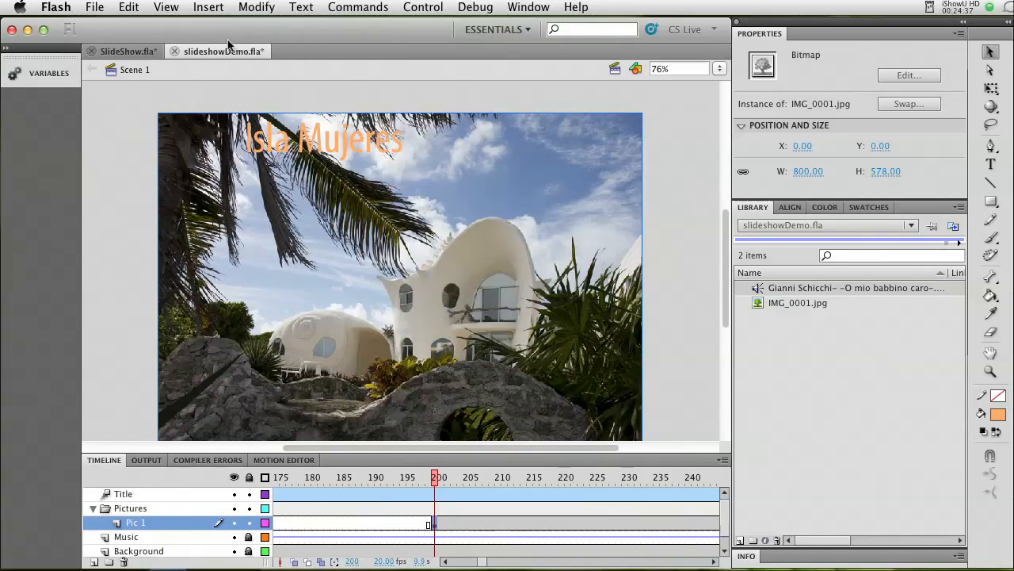
click(255, 8)
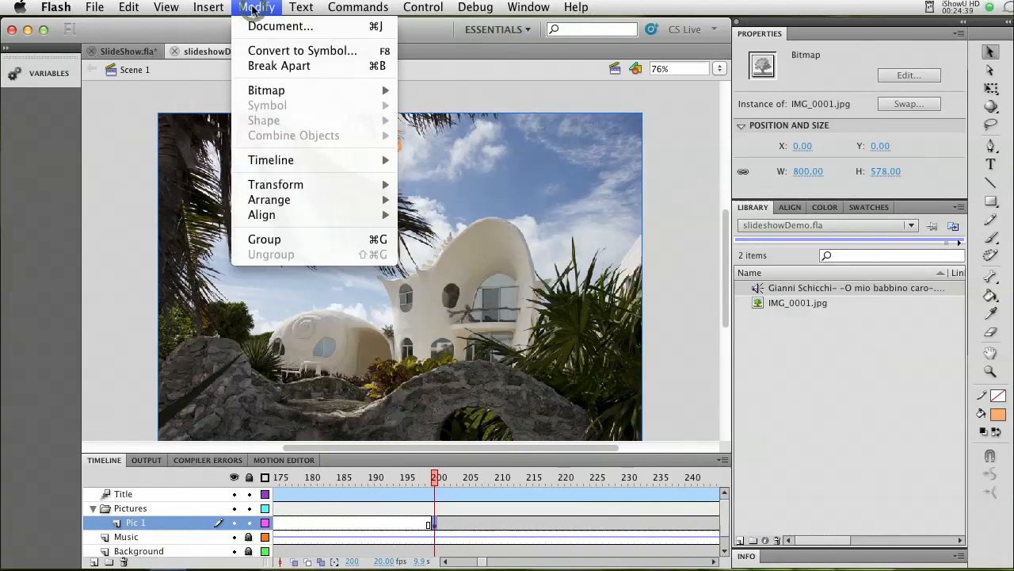
click(272, 50)
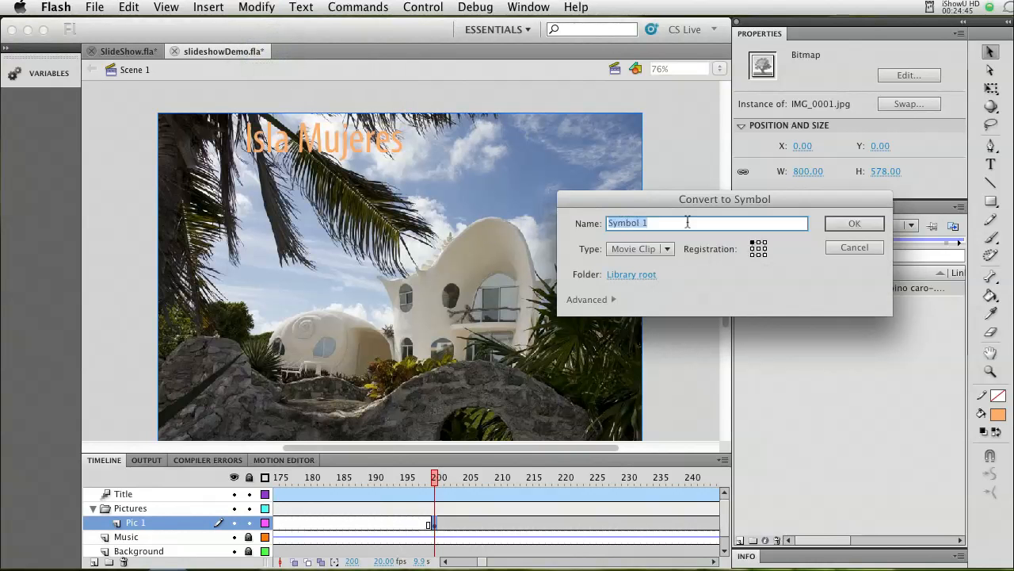
text(Pic)
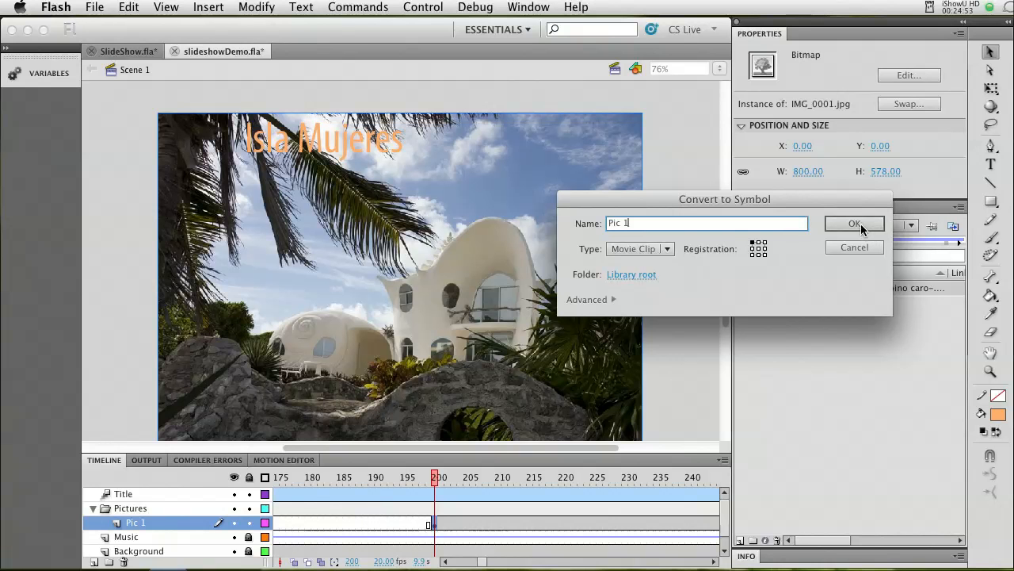
click(668, 250)
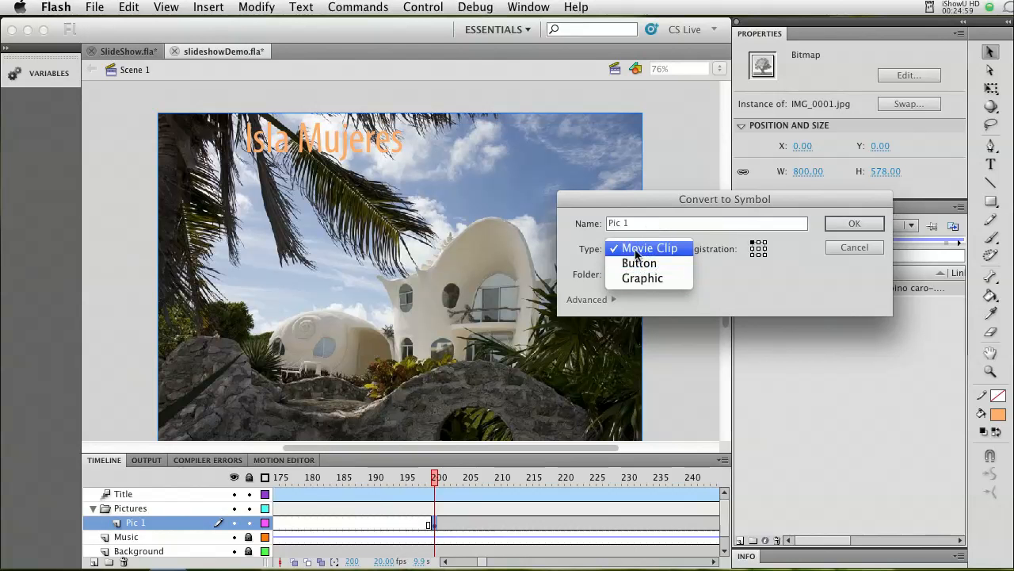
click(643, 251)
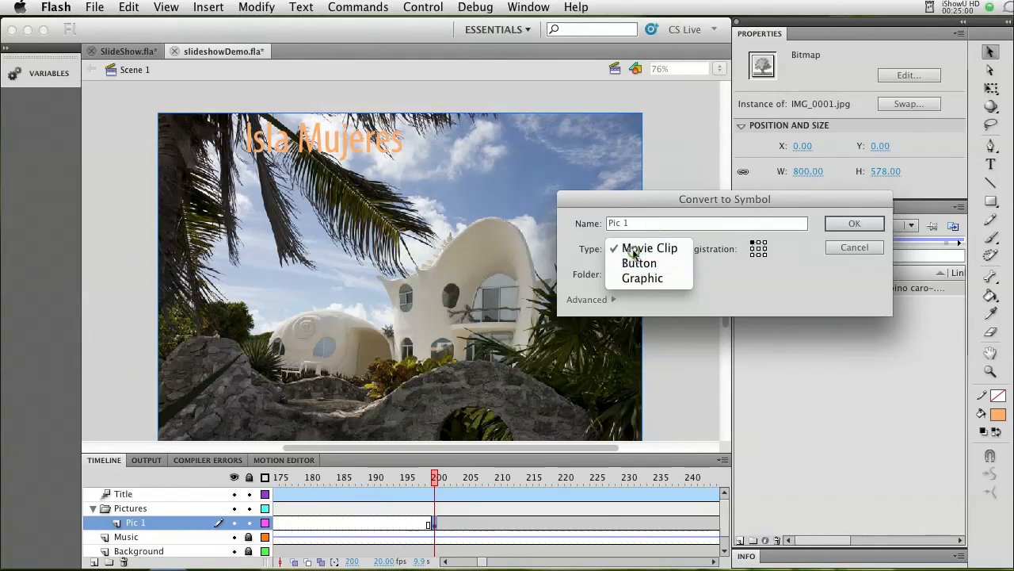
click(847, 225)
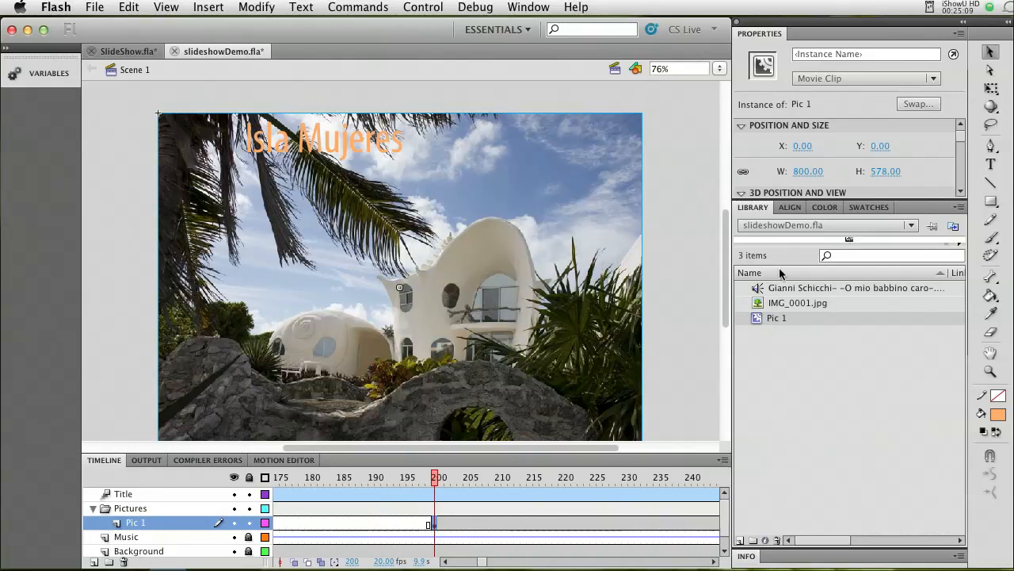
click(779, 305)
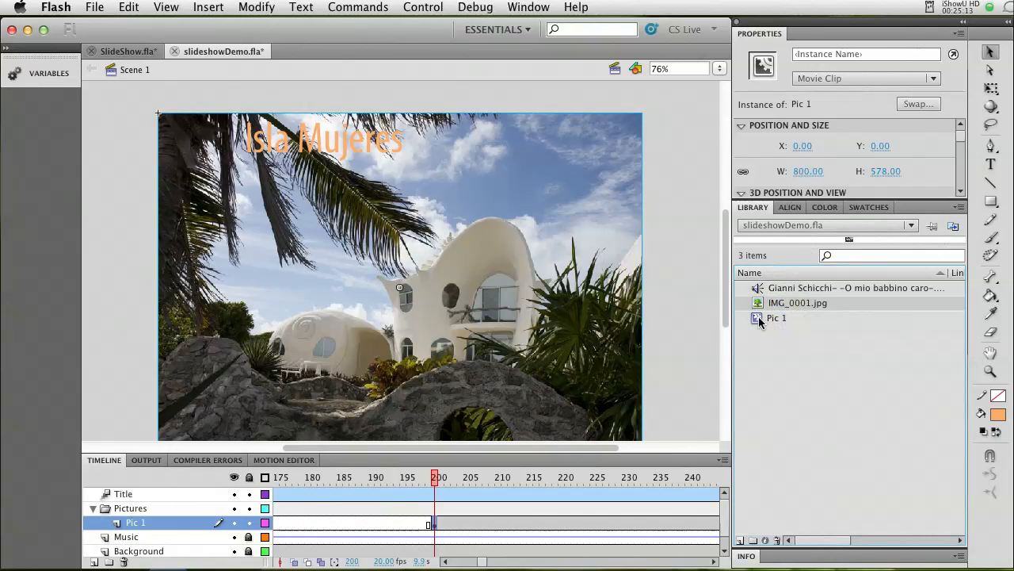
click(770, 320)
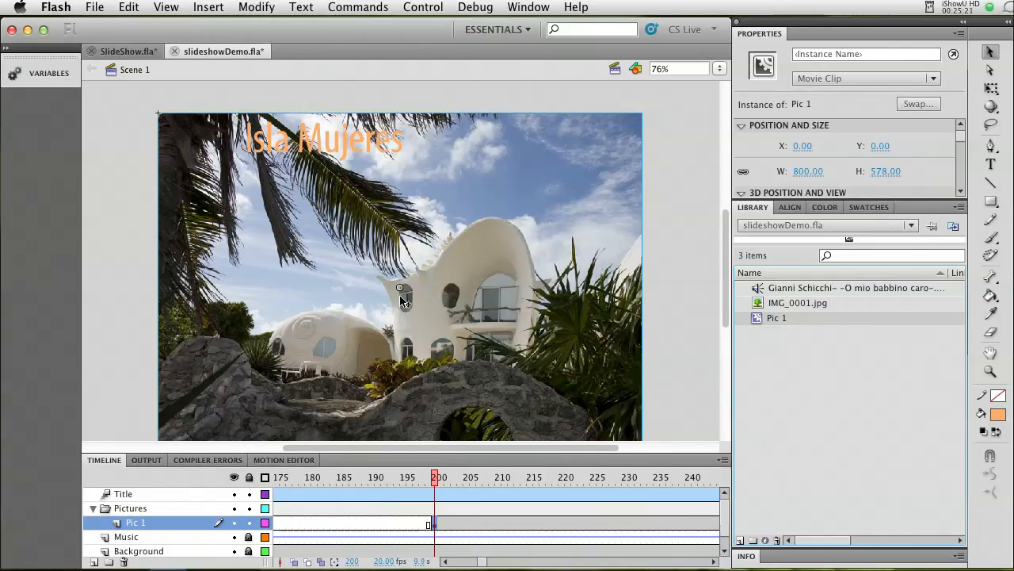
click(396, 309)
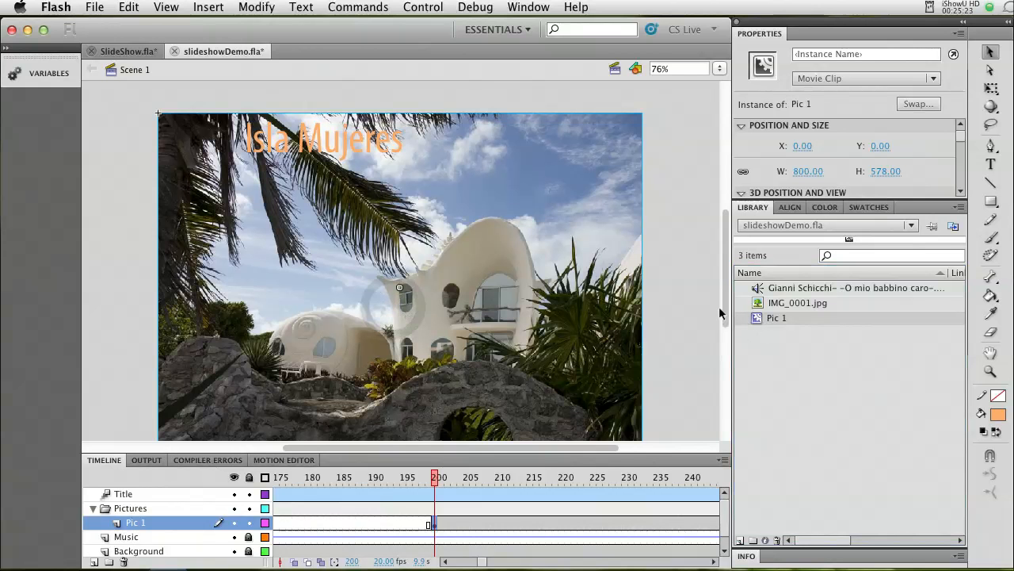
Free-transform the Pic 1 instance at frame 200: rotate it clockwise, shift it up over the background and shrink it to about 814 × 692 pixels.
drag(724, 313, 721, 319)
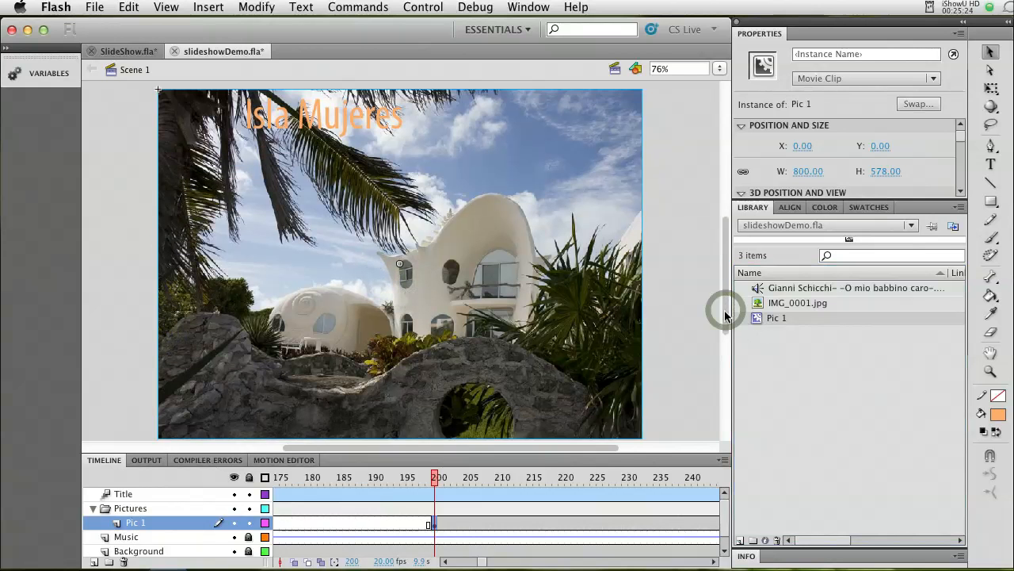
click(719, 69)
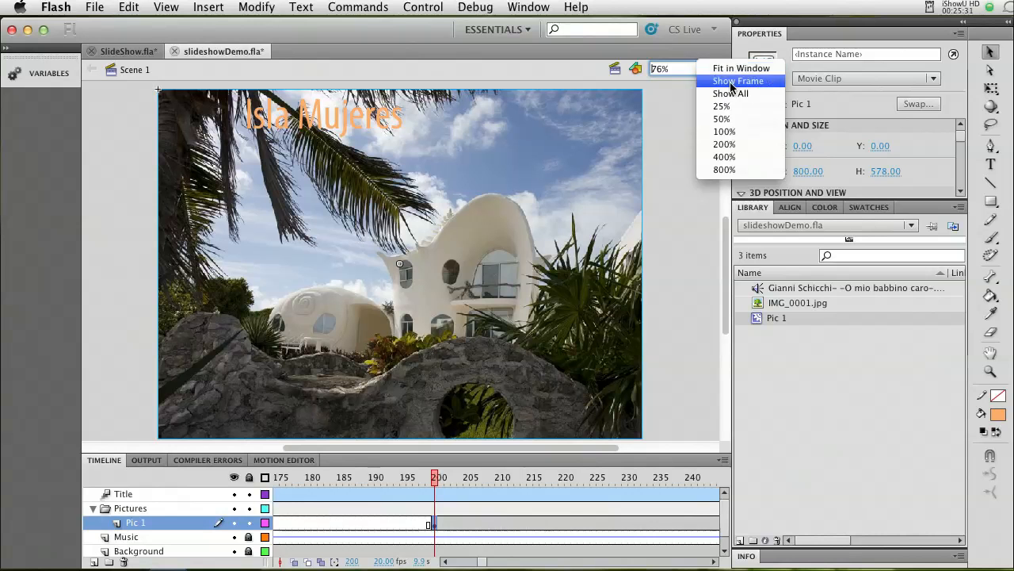
click(726, 95)
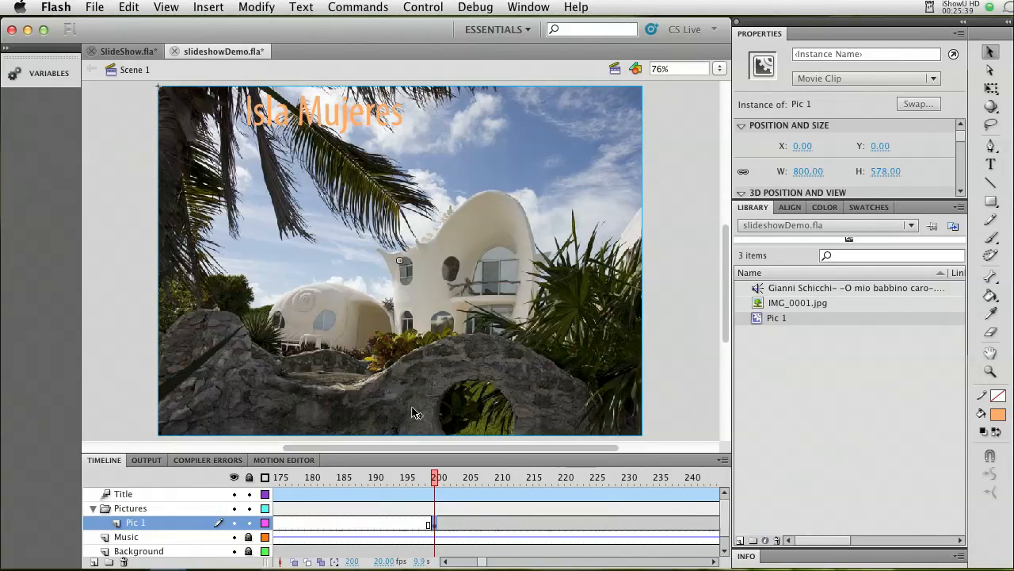
click(722, 72)
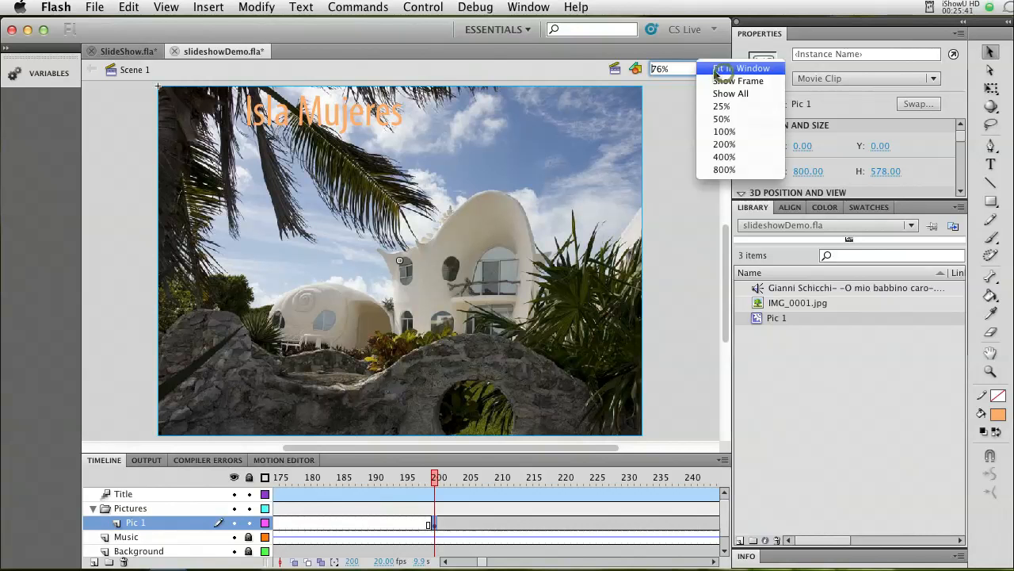
click(727, 124)
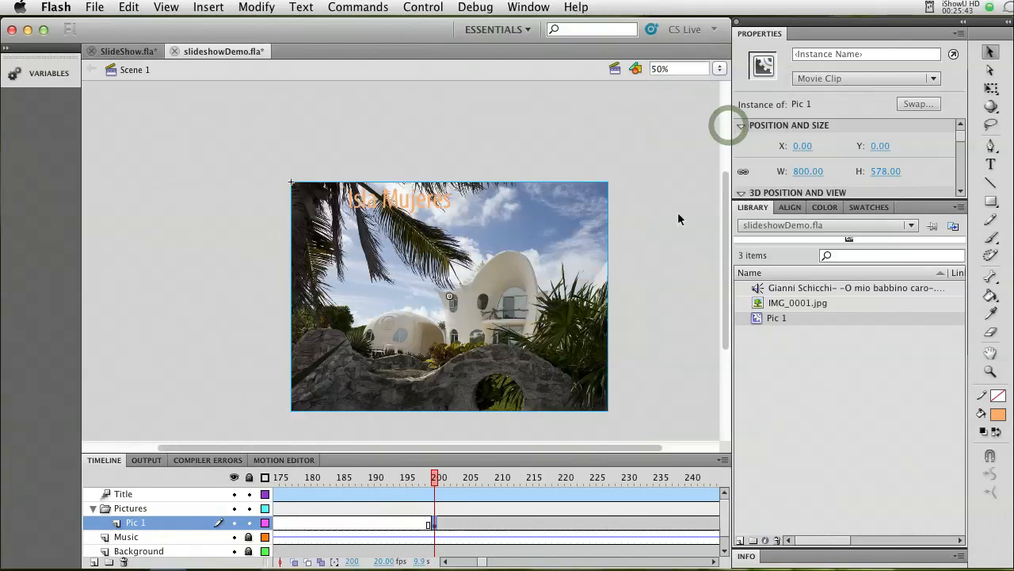
click(600, 201)
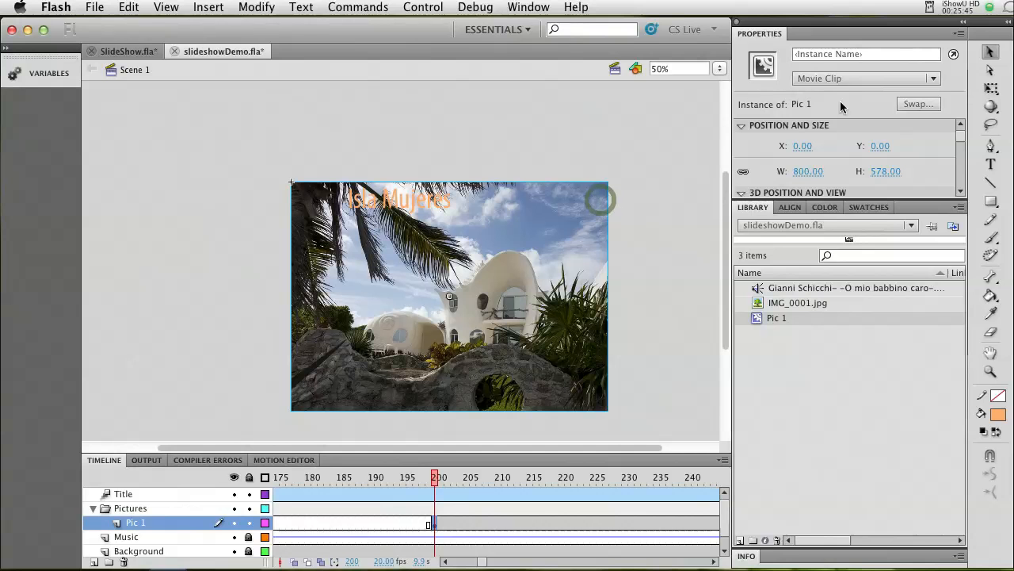
click(992, 88)
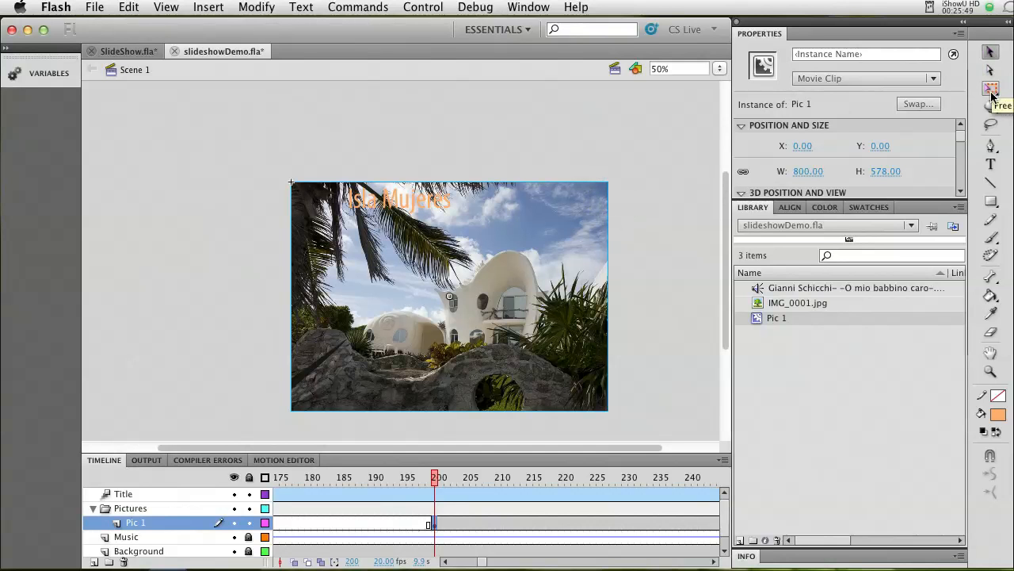
click(992, 89)
drag(618, 183, 626, 238)
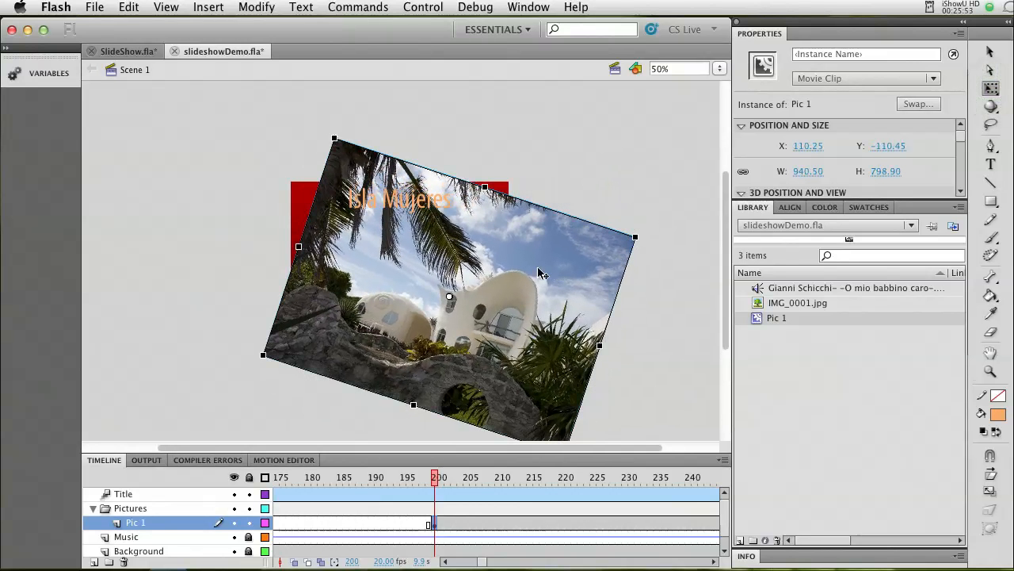
drag(460, 250, 434, 222)
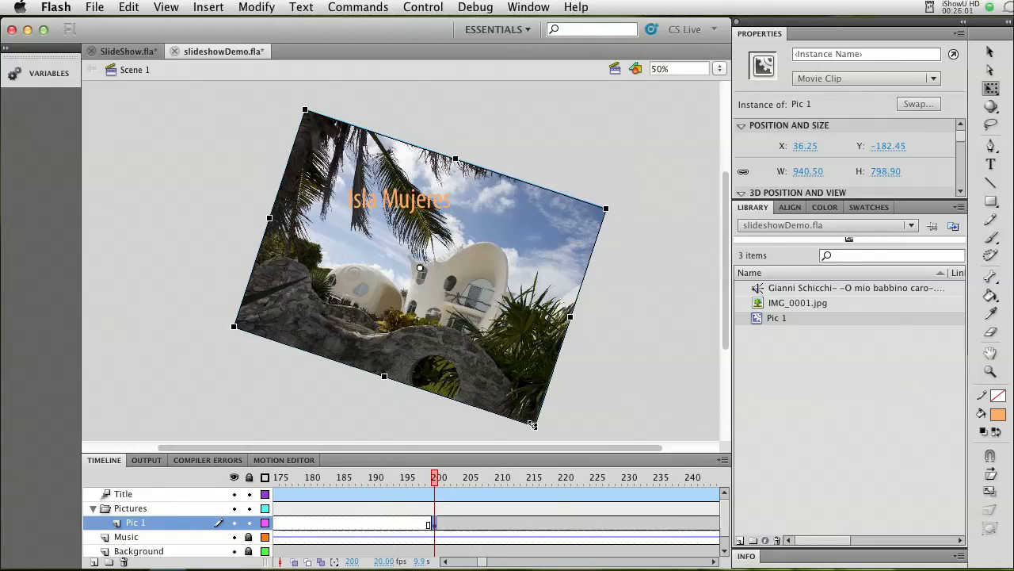
drag(532, 425, 489, 365)
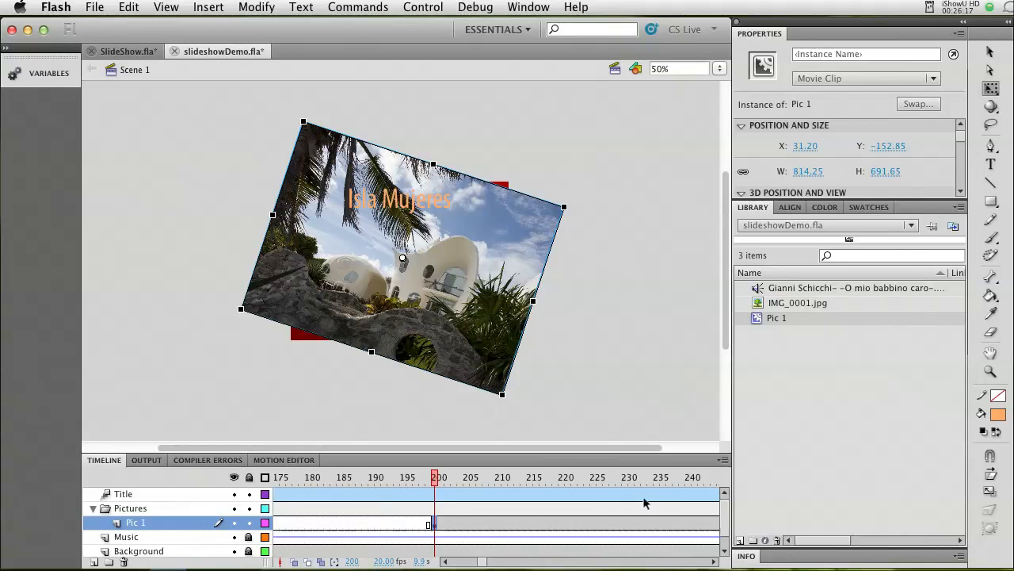
Insert a keyframe at frame 250 on the Pic 1 layer.
drag(486, 565, 474, 559)
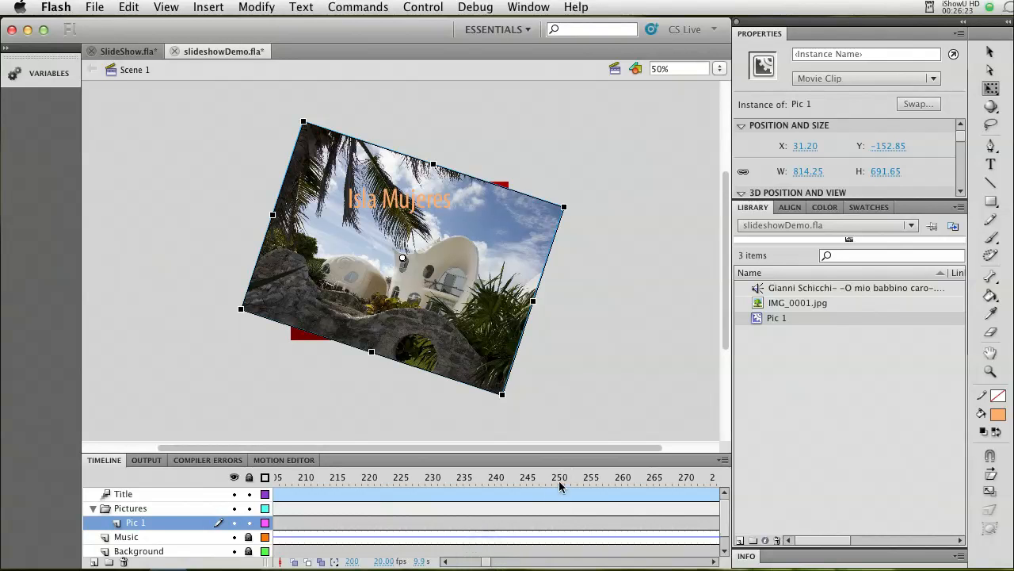
drag(492, 562, 499, 562)
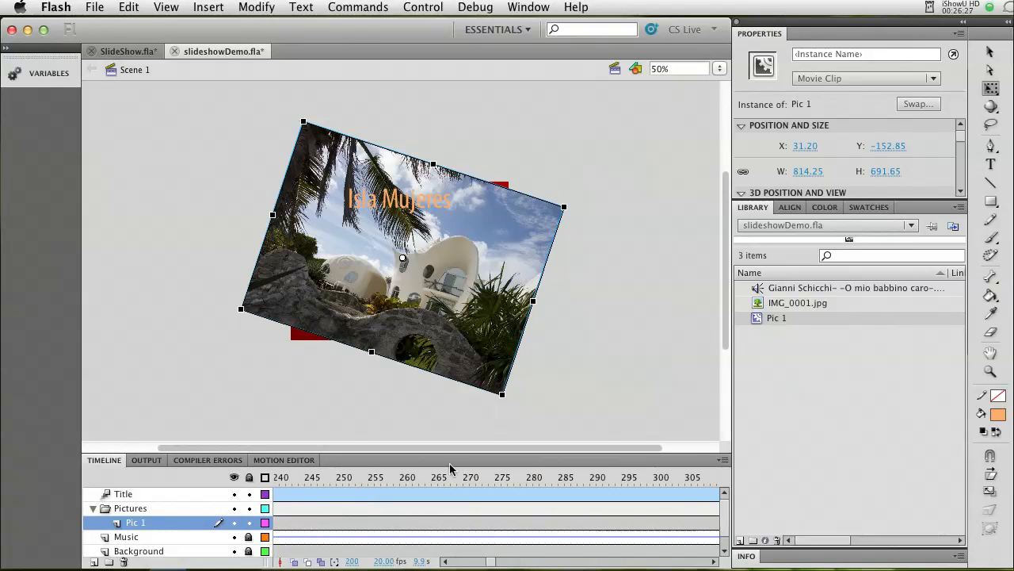
click(377, 525)
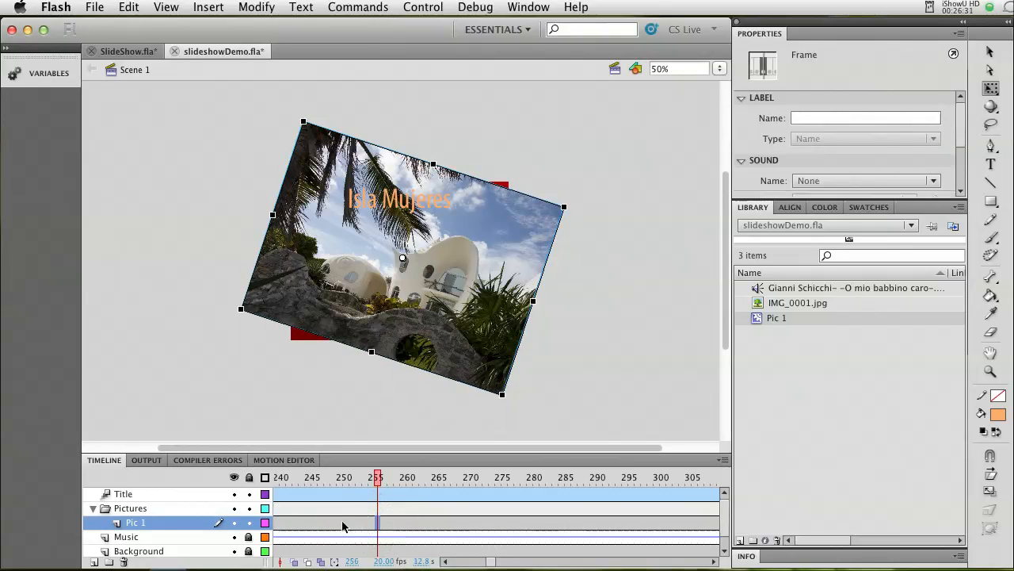
click(343, 523)
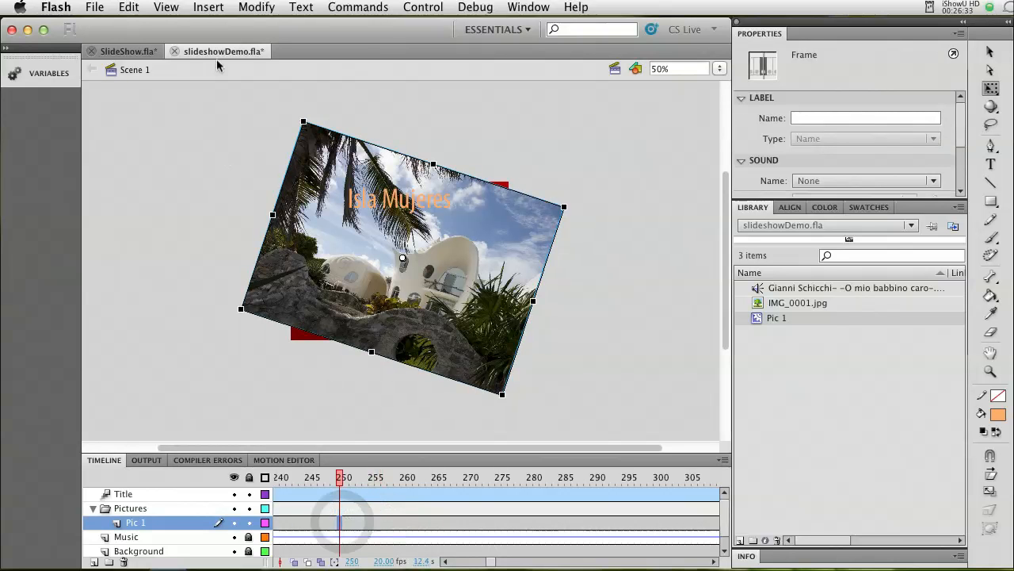
click(209, 7)
mouse_move(227, 106)
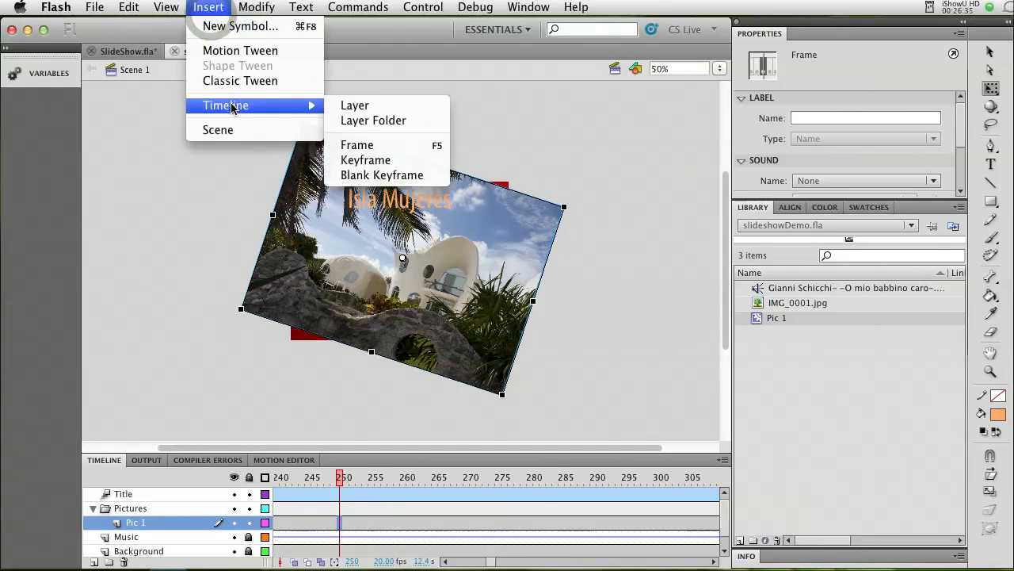
click(363, 160)
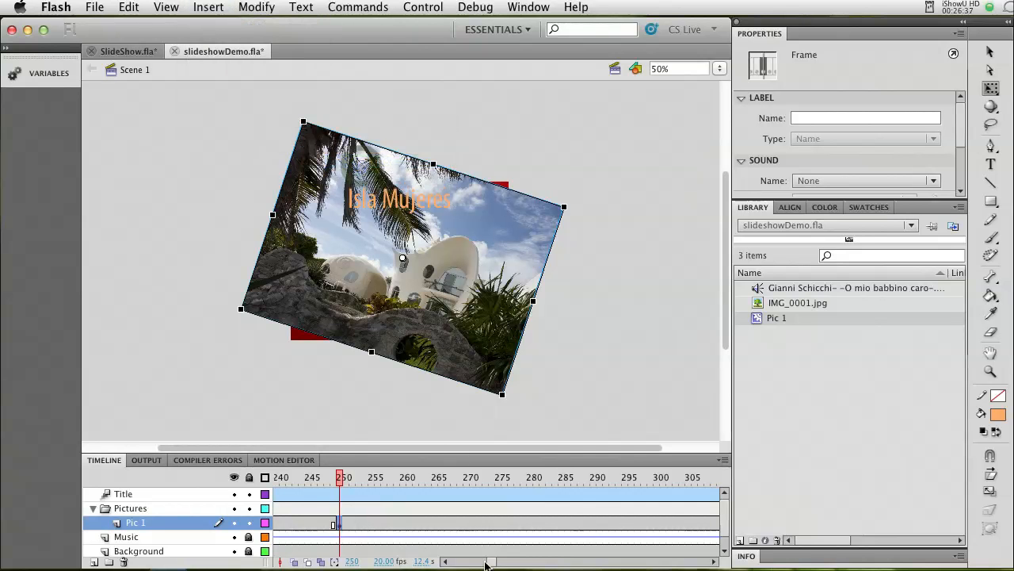
drag(495, 565, 486, 566)
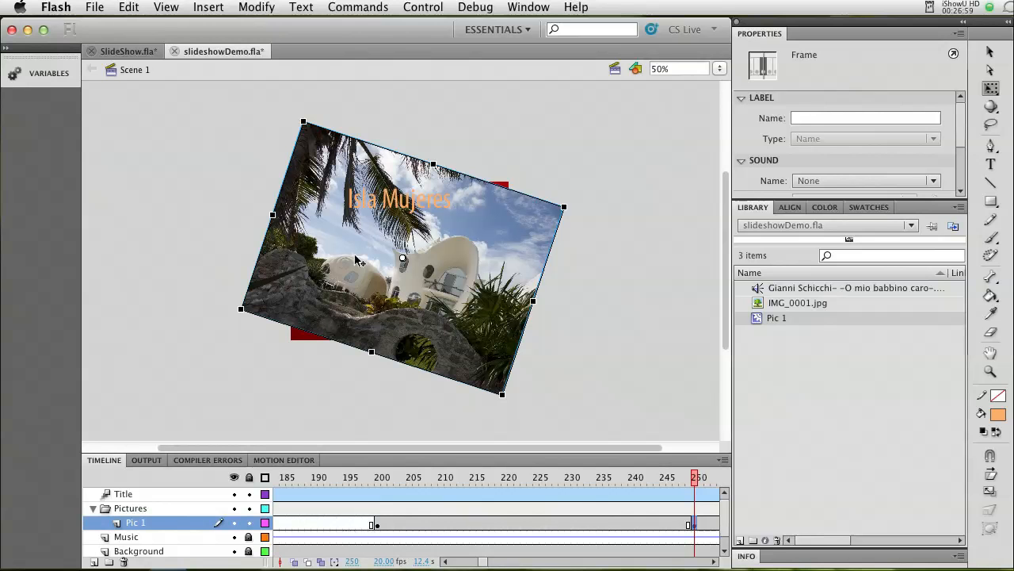
Undo the keyframe inserted at frame 250 on the Pic 1 layer.
click(378, 527)
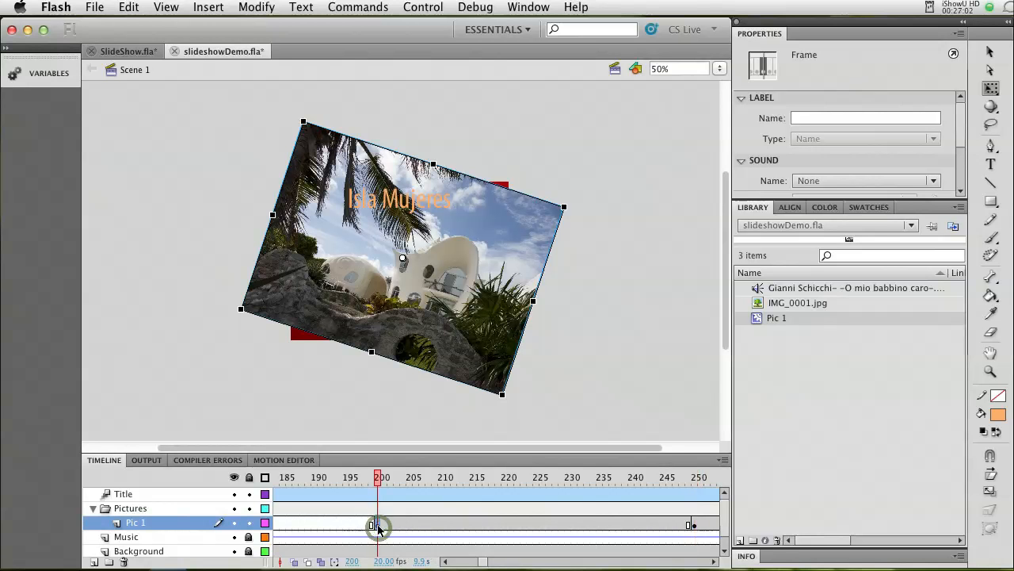
click(266, 463)
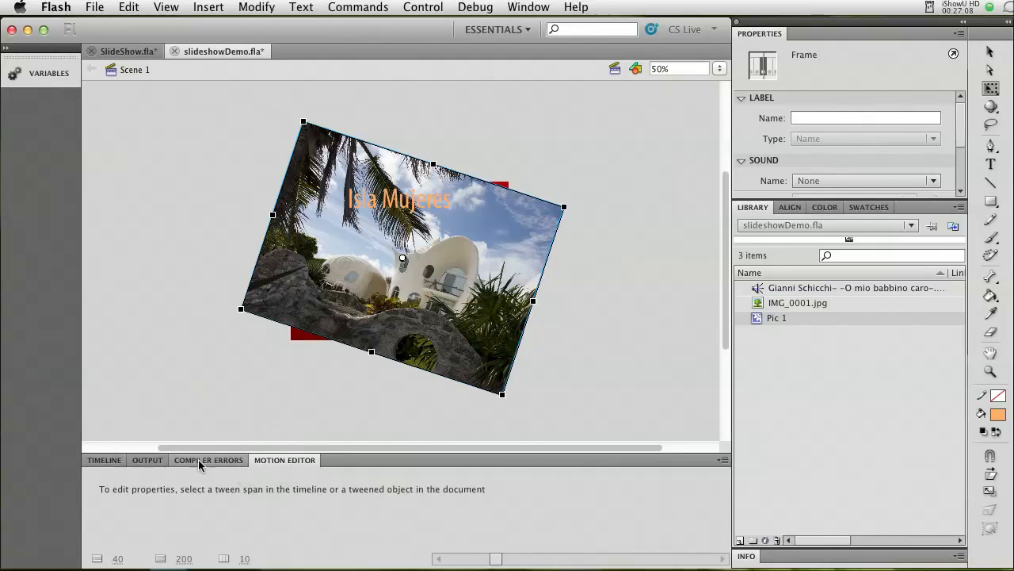
click(102, 461)
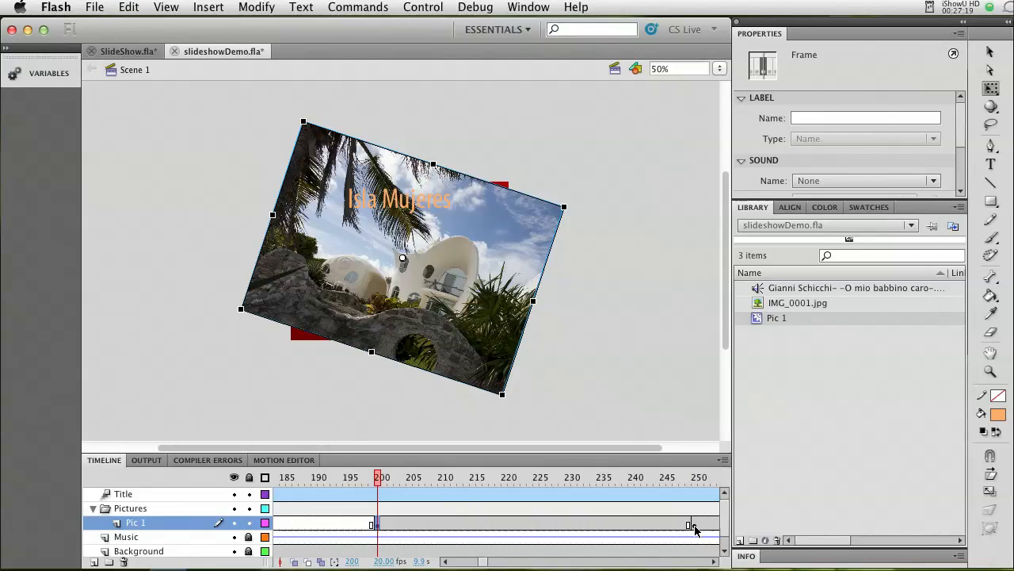
key(super+z)
key(super+z)
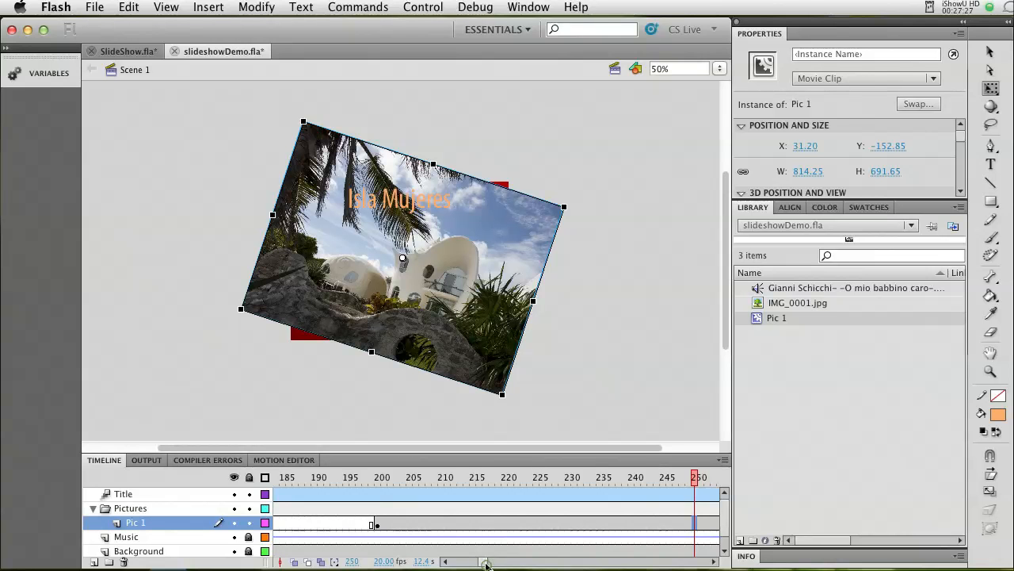
Create a motion tween on the Pic 1 layer's frame span that starts at frame 200.
mouse_move(486, 565)
mouse_down()
mouse_move(500, 562)
mouse_move(467, 563)
mouse_move(487, 563)
mouse_up()
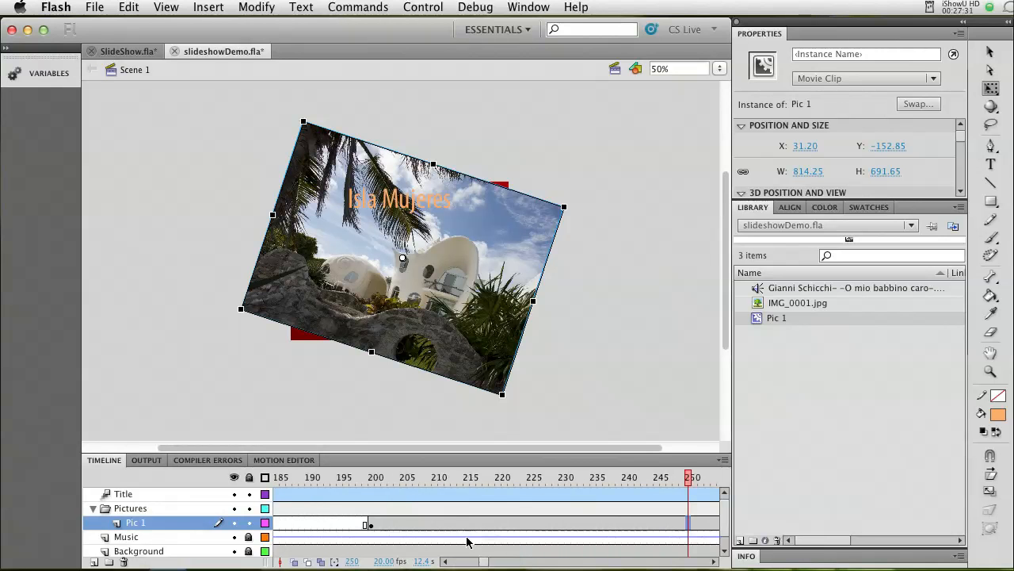
right_click(446, 525)
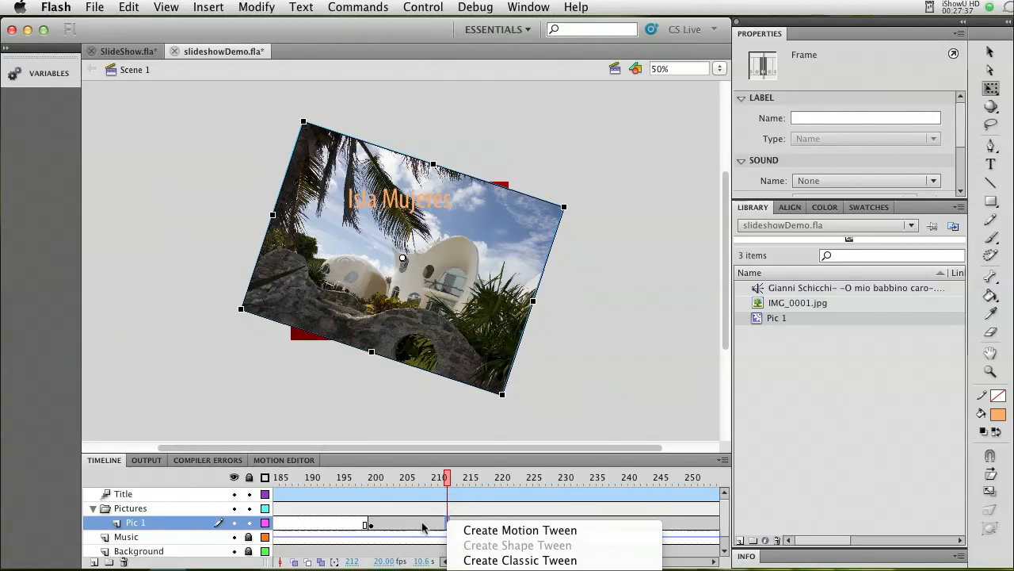
click(479, 530)
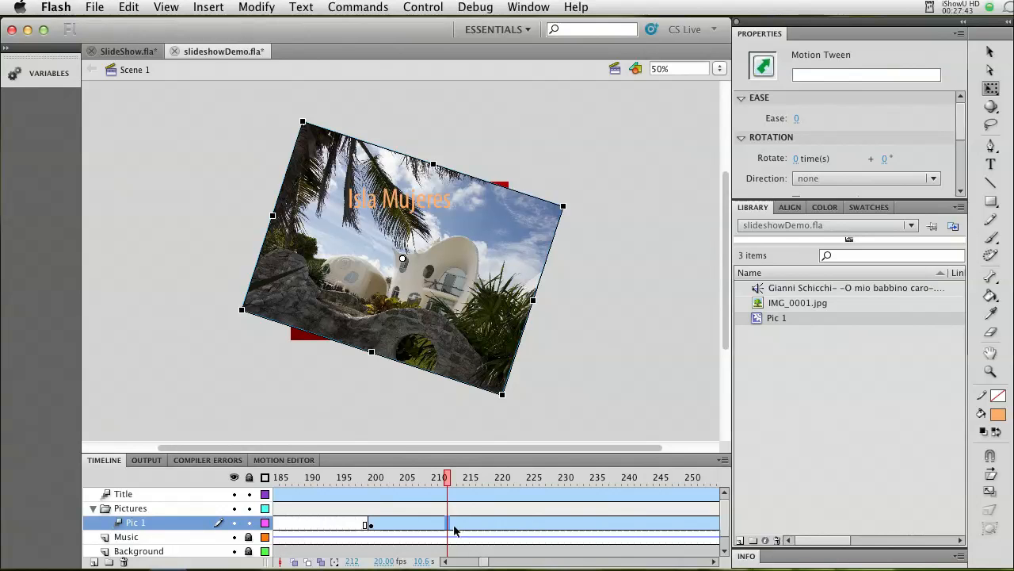
Insert a keyframe at frame 250 in the Pic 1 motion tween.
mouse_move(486, 564)
mouse_down()
mouse_move(631, 564)
mouse_move(474, 564)
mouse_move(492, 564)
mouse_up()
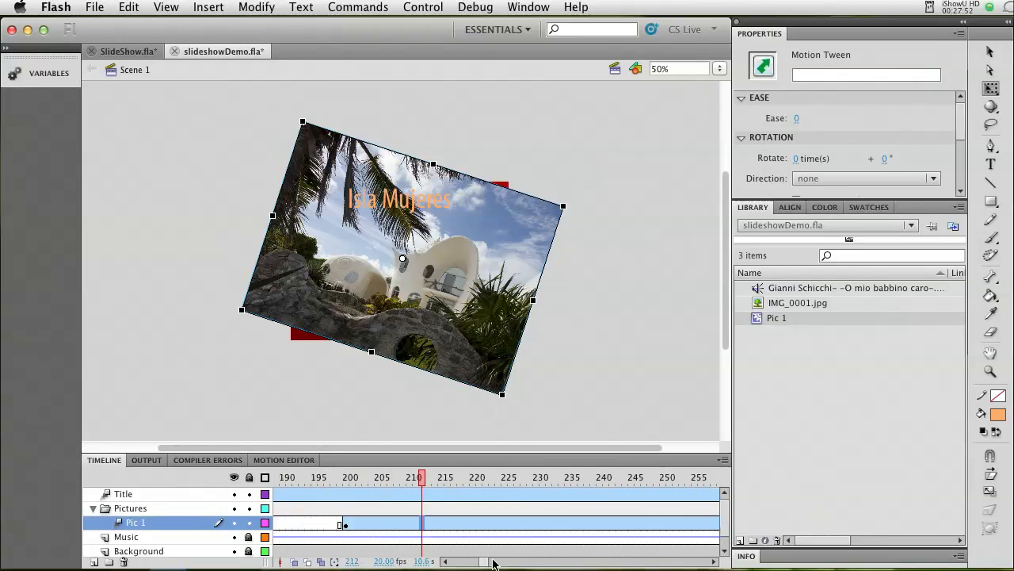
click(662, 527)
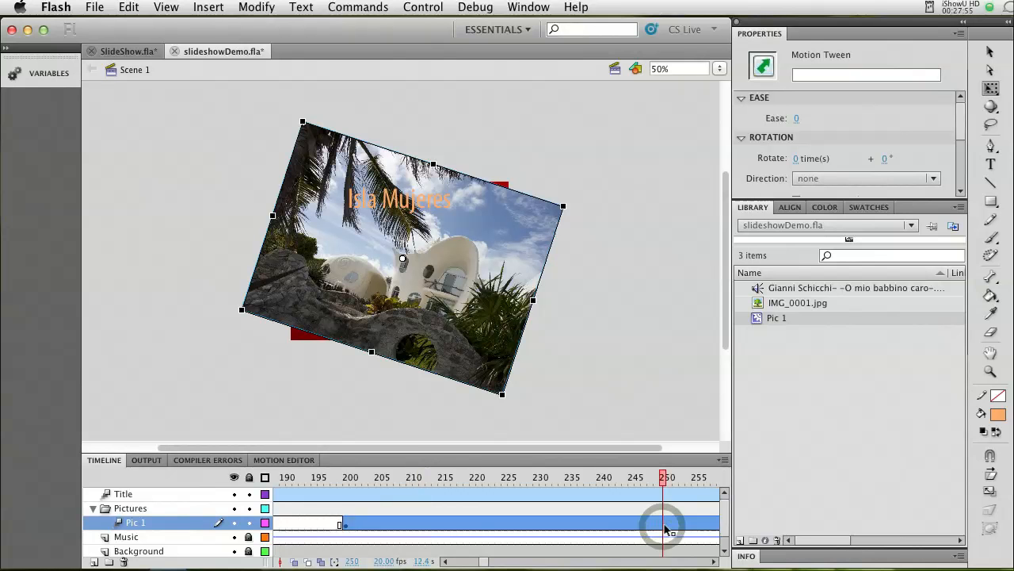
right_click(664, 528)
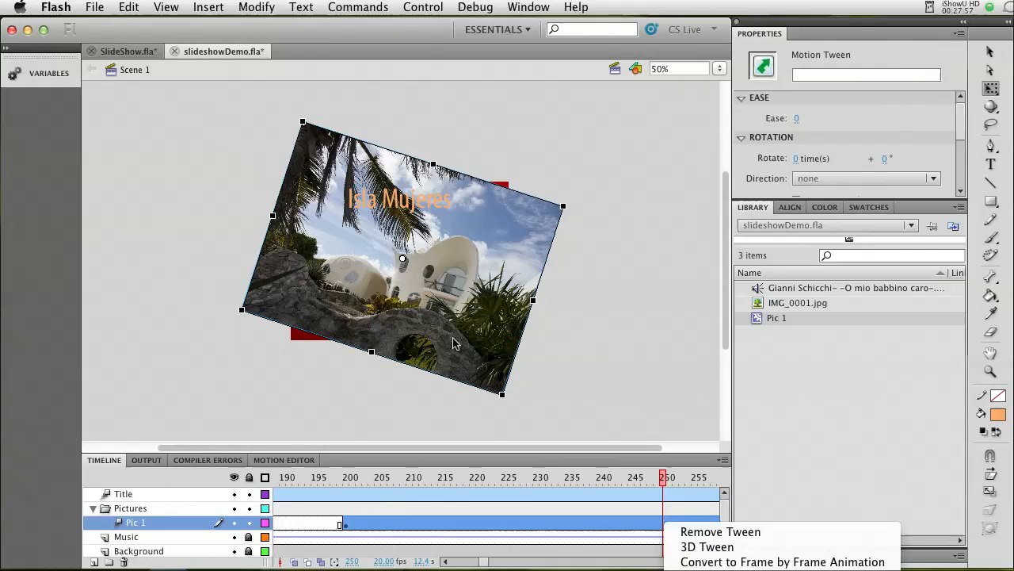
click(201, 7)
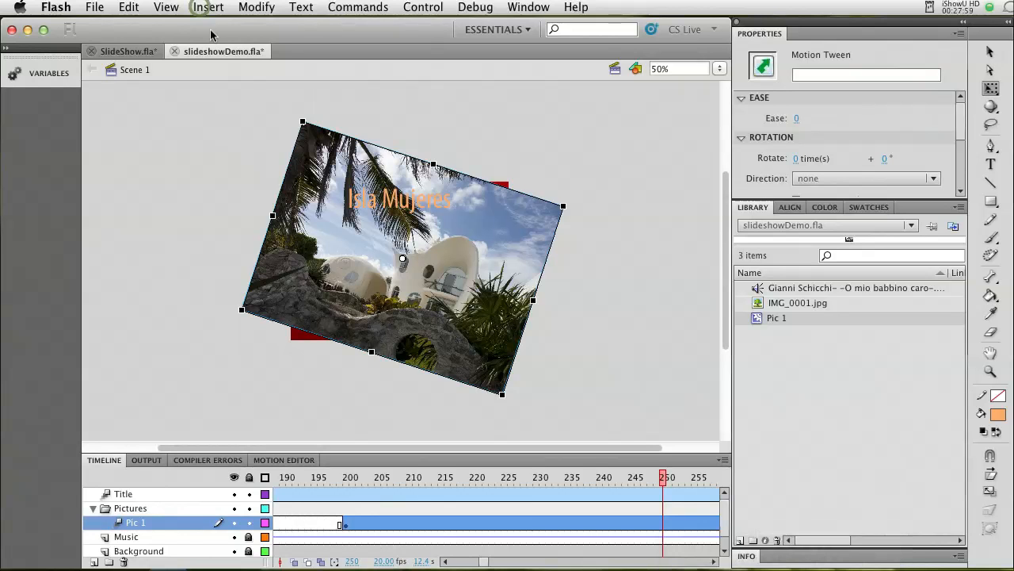
click(208, 7)
mouse_move(224, 106)
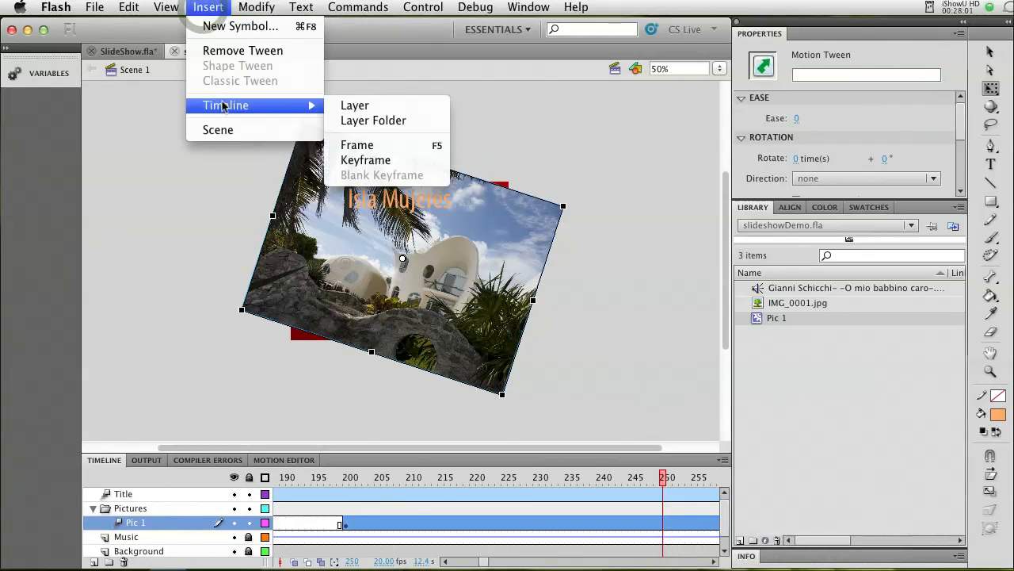
click(365, 159)
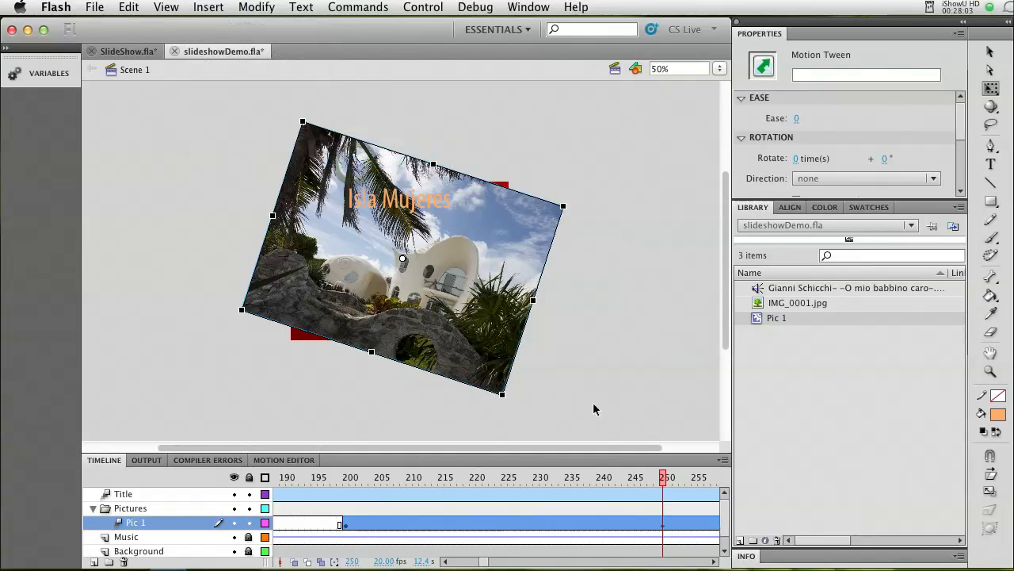
Open the Pic 1 tween at frame 200 in the Motion Editor and enlarge the editor area.
click(346, 524)
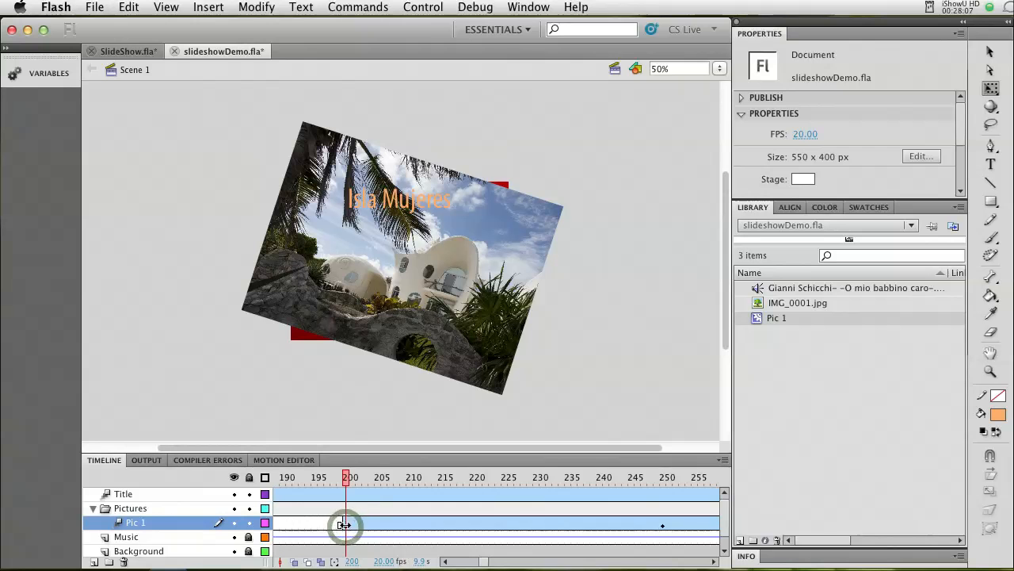
click(265, 461)
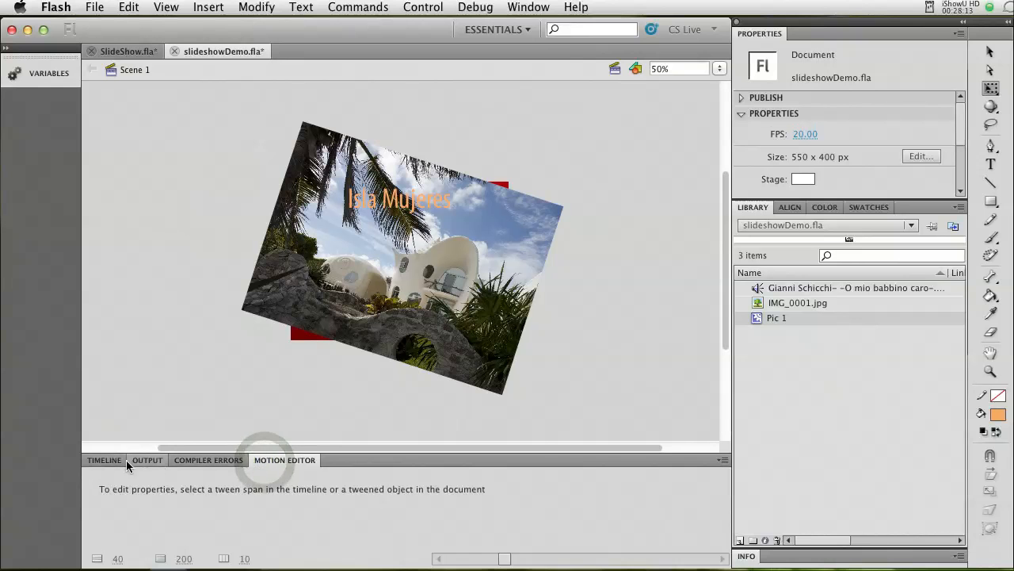
click(111, 459)
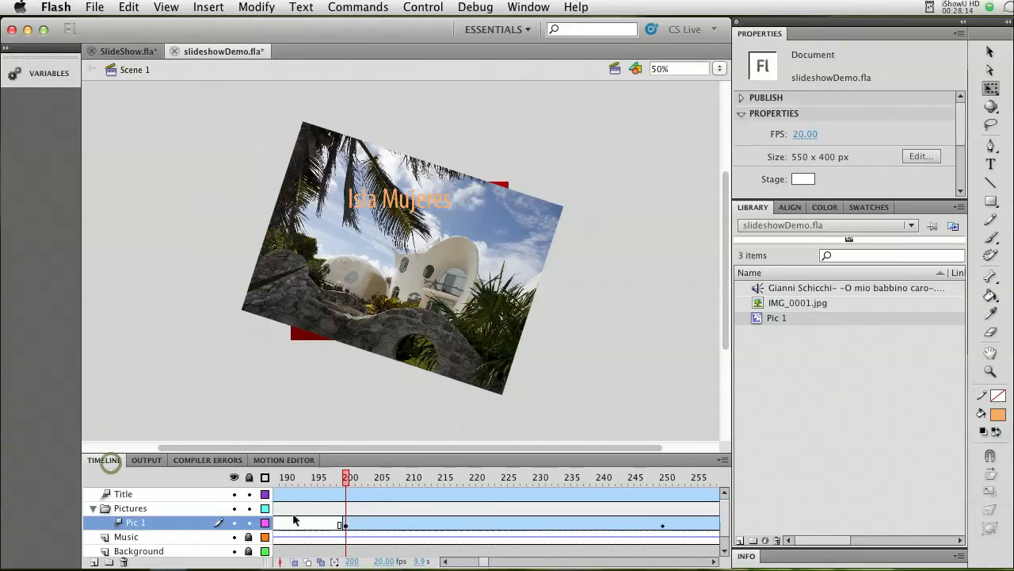
click(381, 528)
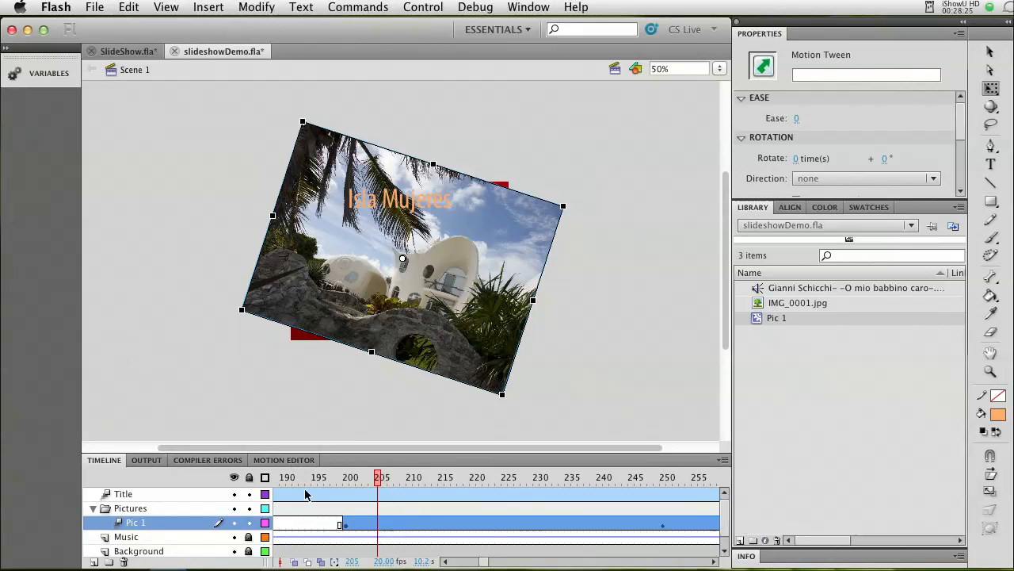
click(346, 525)
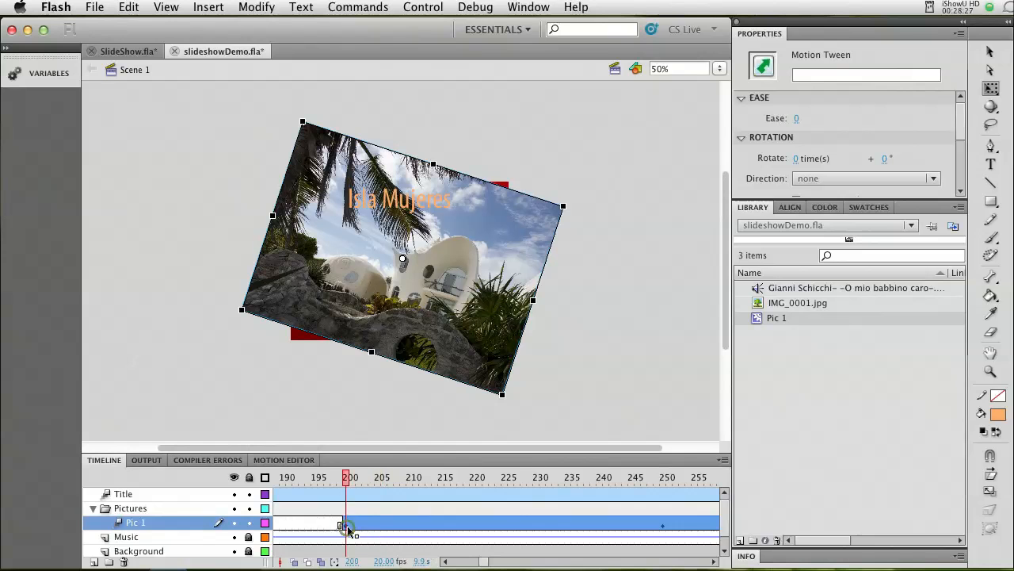
click(290, 460)
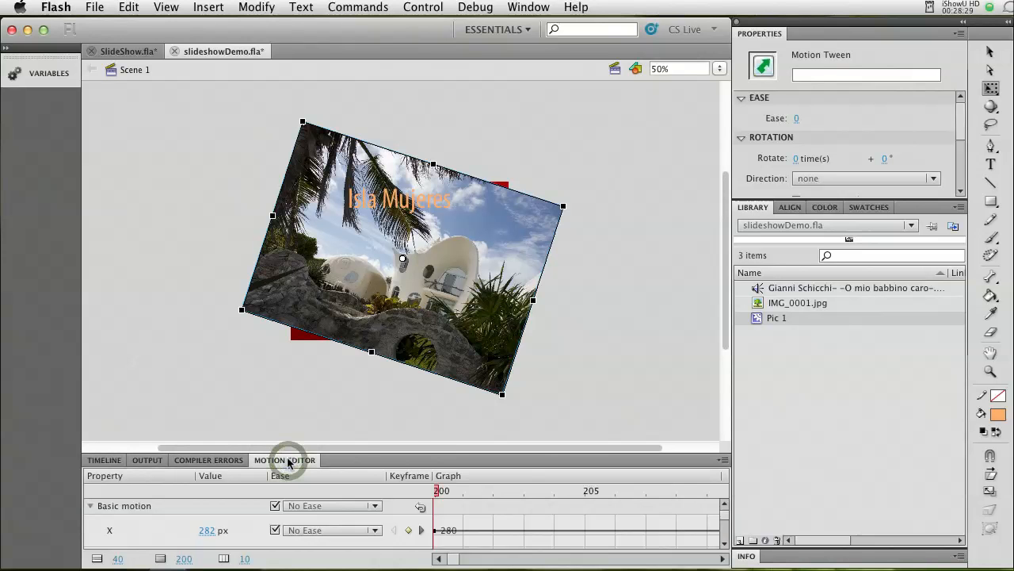
drag(342, 454, 342, 412)
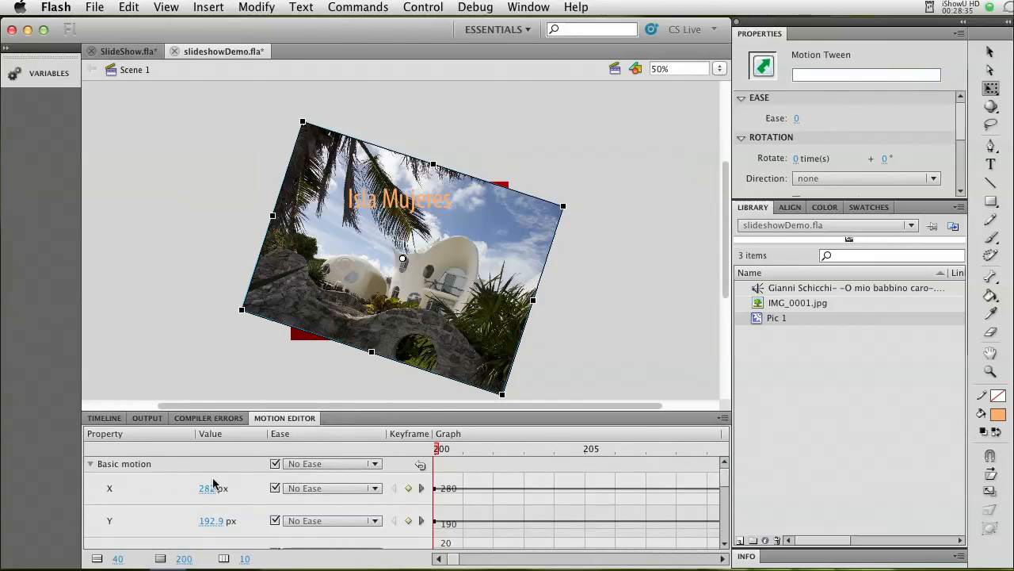
Add an Alpha color effect to the Pic 1 tween with an alpha amount of 0% at frame 200.
click(90, 467)
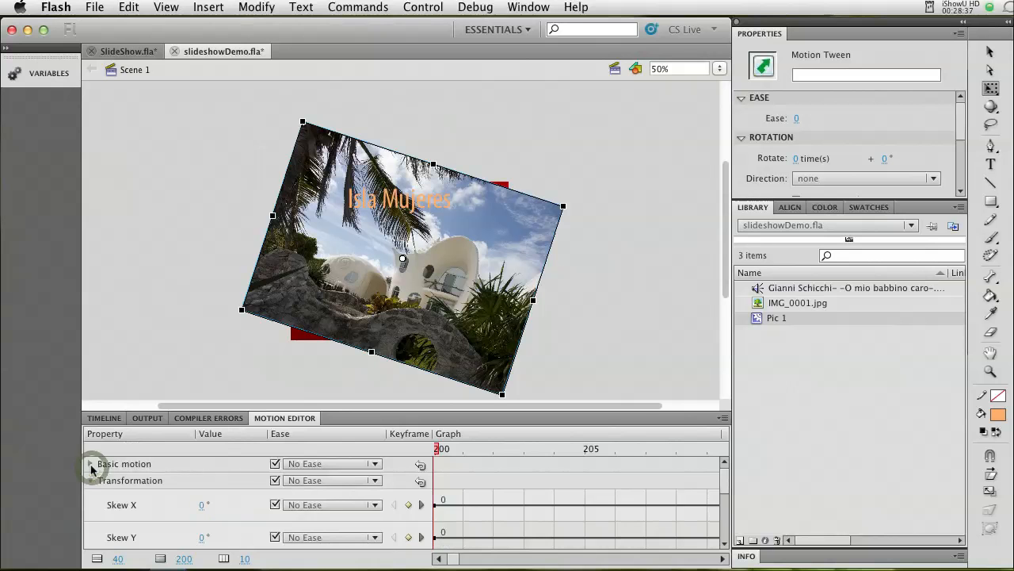
click(90, 480)
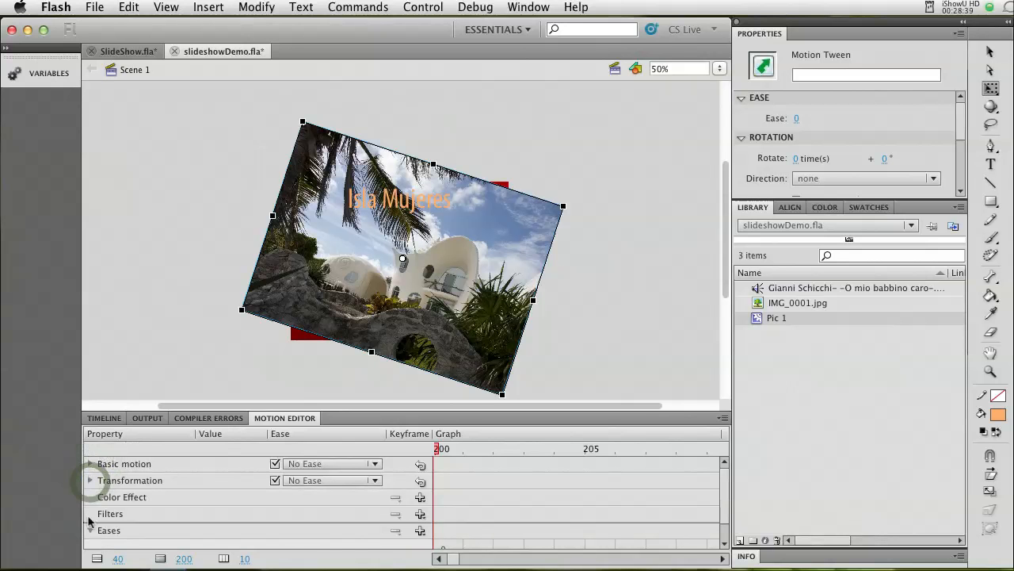
click(421, 497)
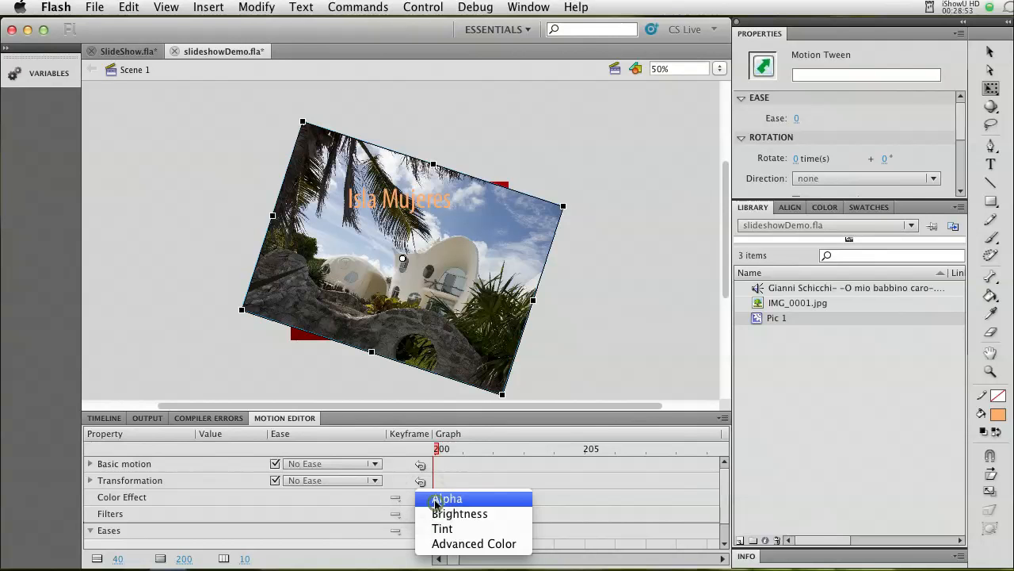
click(436, 499)
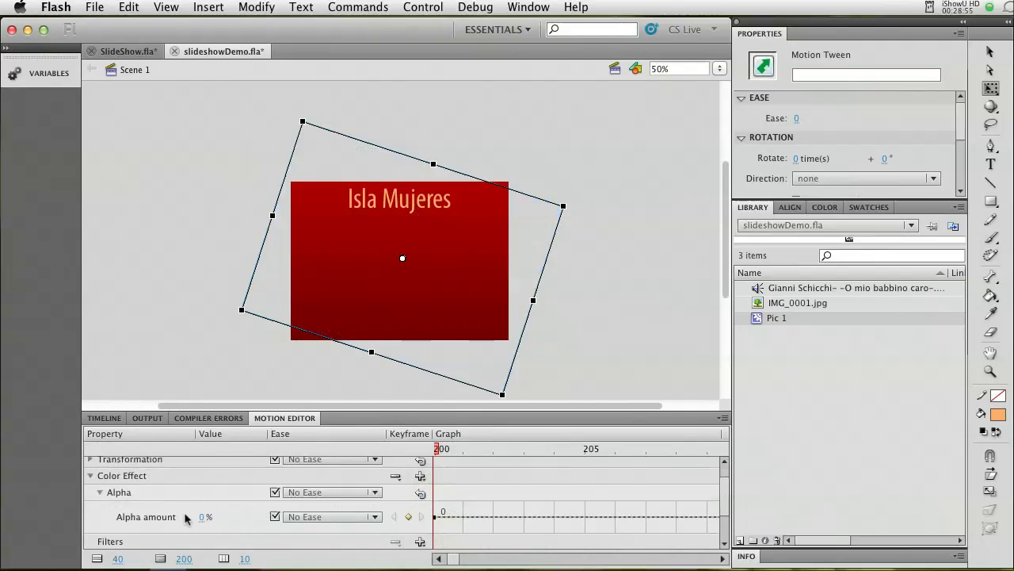
drag(205, 519, 161, 522)
click(90, 475)
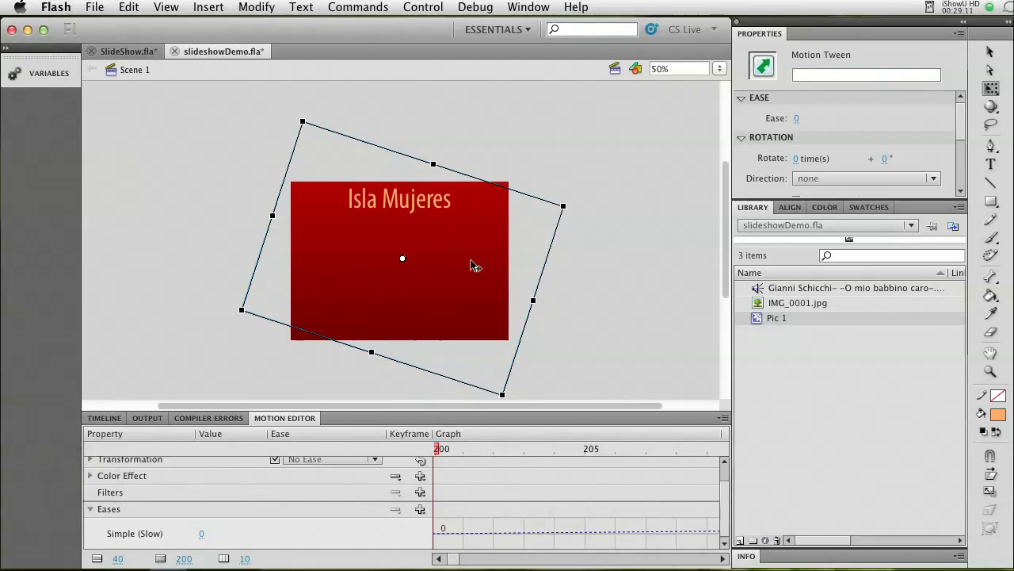
Set the Pic 1 tween's alpha amount to 100% at the frame 250 keyframe.
click(102, 418)
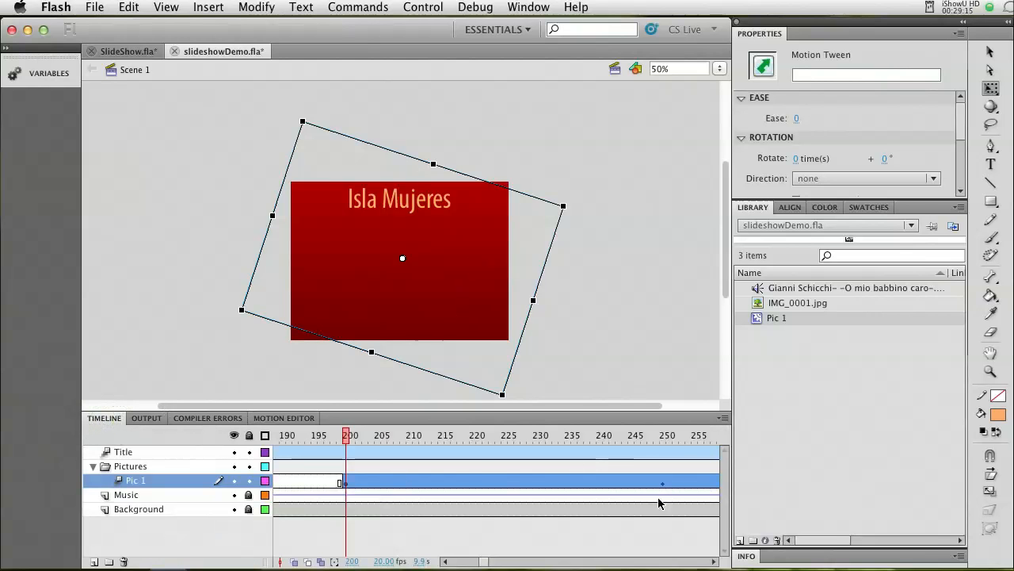
click(663, 484)
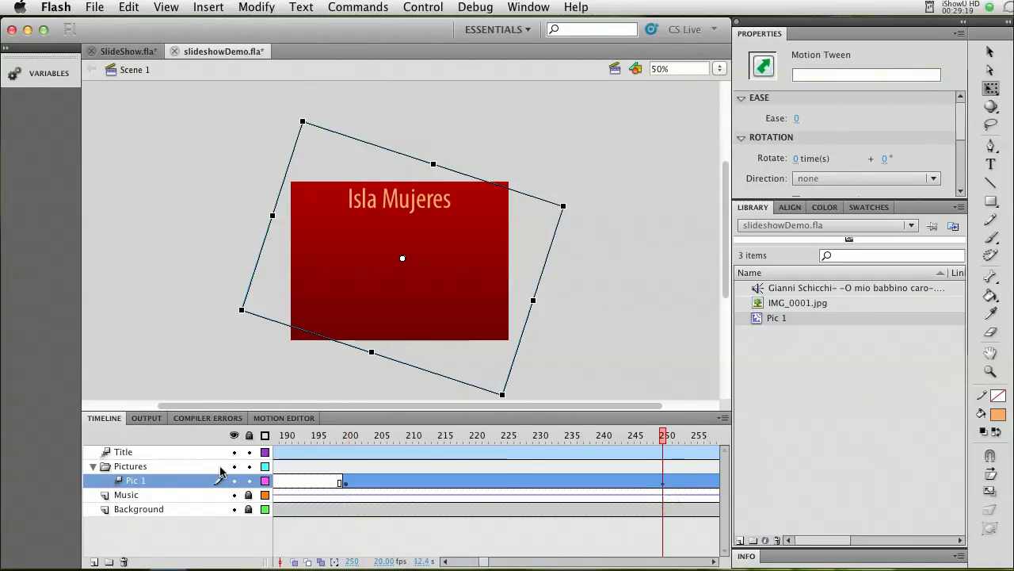
click(297, 419)
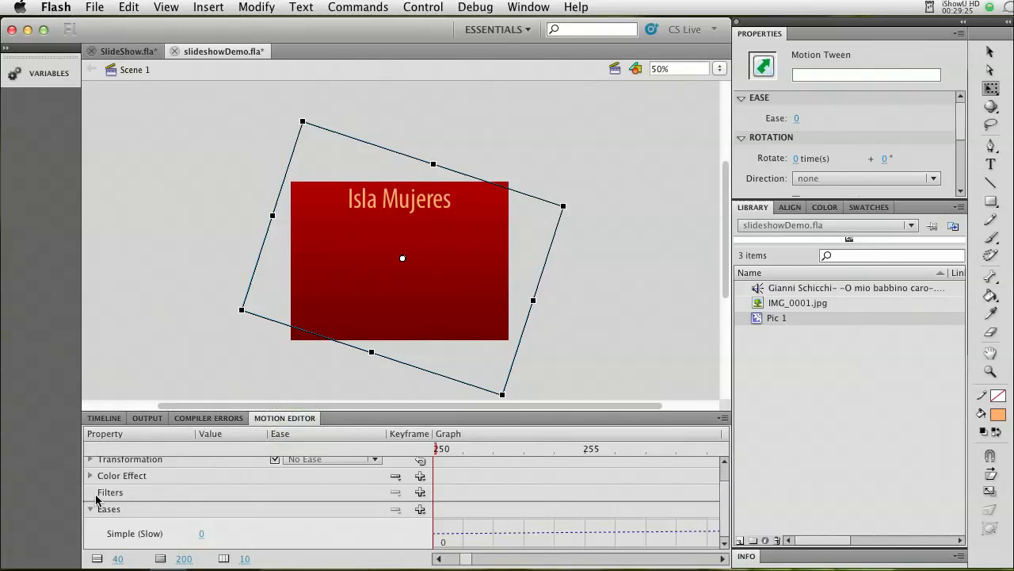
click(91, 510)
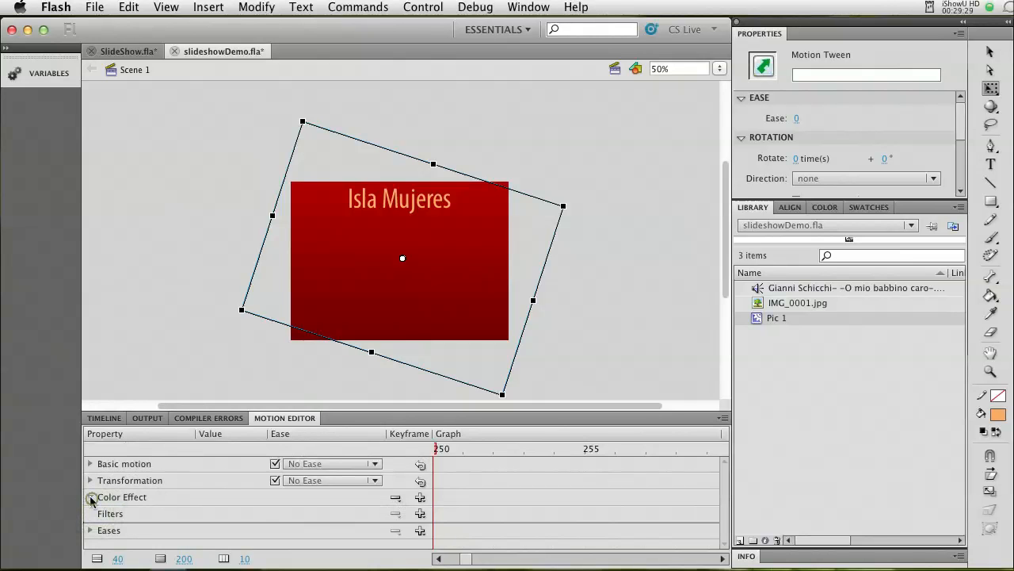
click(91, 497)
drag(204, 540, 305, 538)
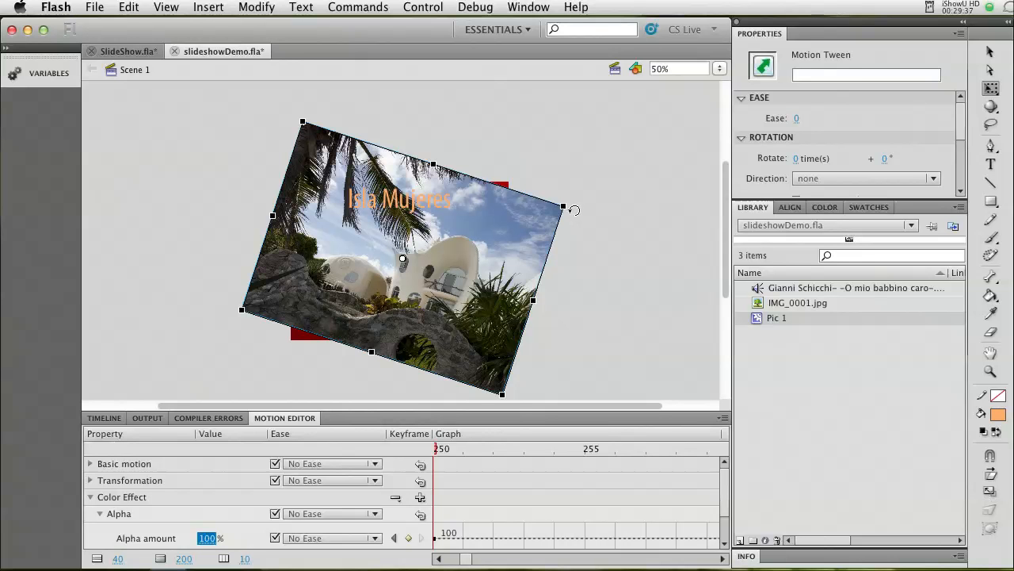
Free-transform Pic 1 at frame 250: rotate it counterclockwise, shrink it to about 549 × 523 pixels and place it below the title.
drag(574, 210, 464, 193)
drag(433, 235, 417, 251)
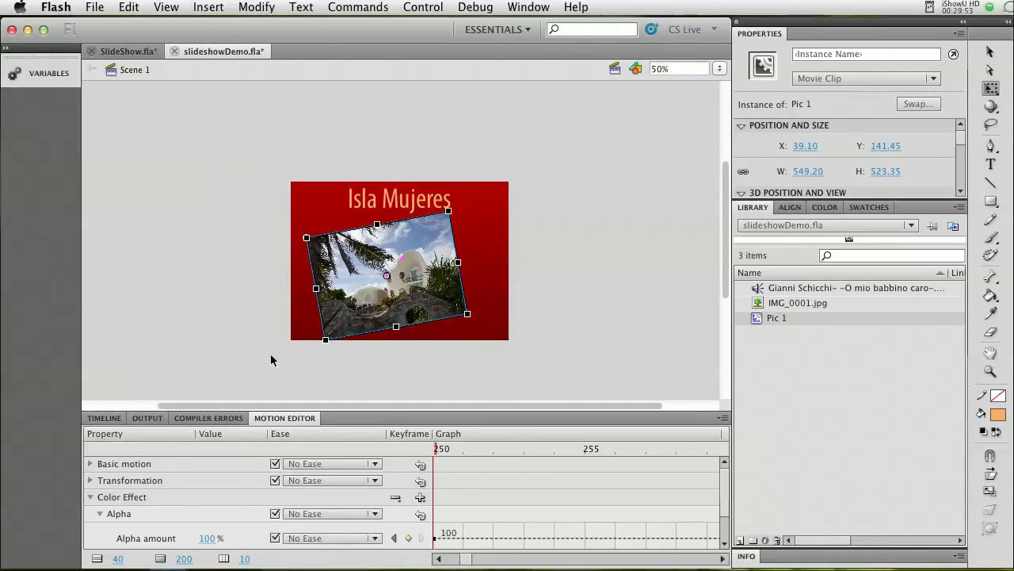
Scrub the timeline from frame 200 to frame 253 to preview Pic 1's fade, rotation and scaling.
click(104, 417)
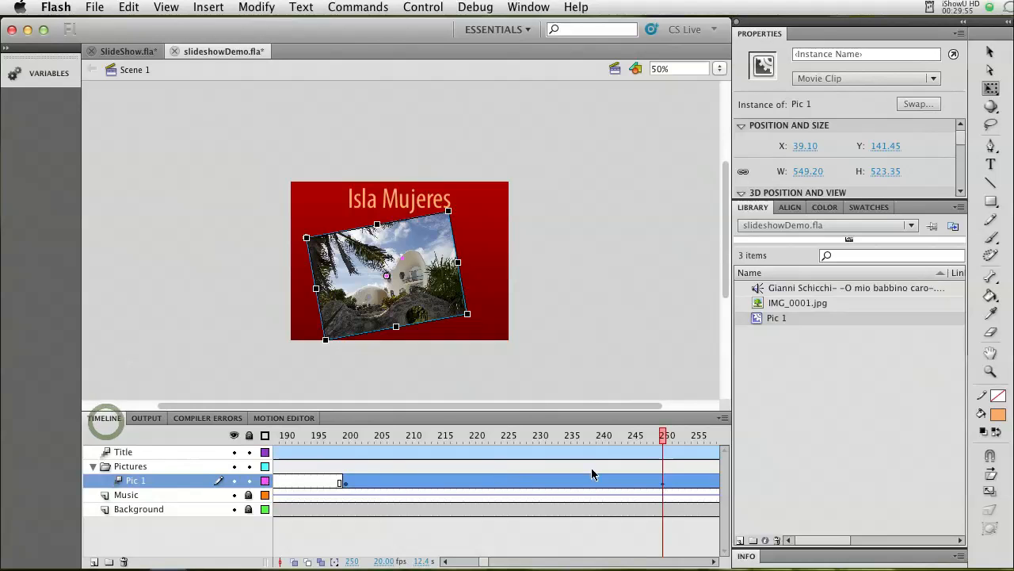
drag(662, 441, 347, 437)
click(346, 436)
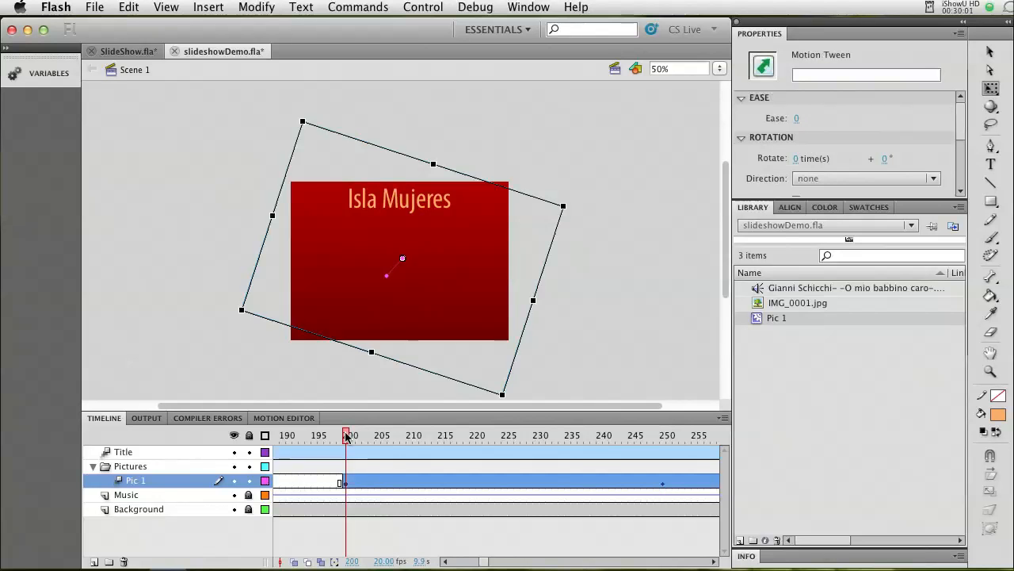
drag(346, 437, 588, 454)
drag(596, 453, 682, 464)
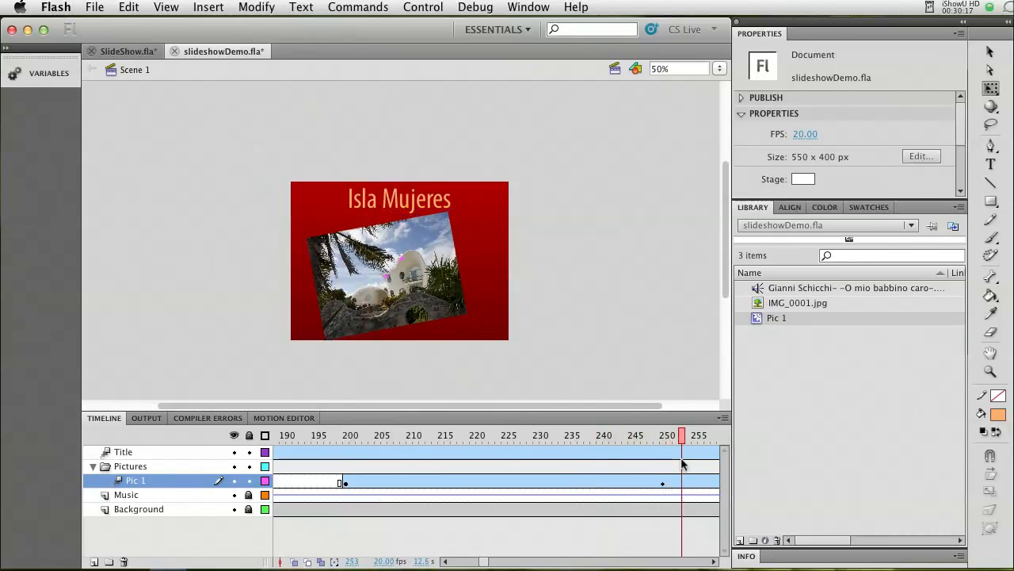
click(660, 480)
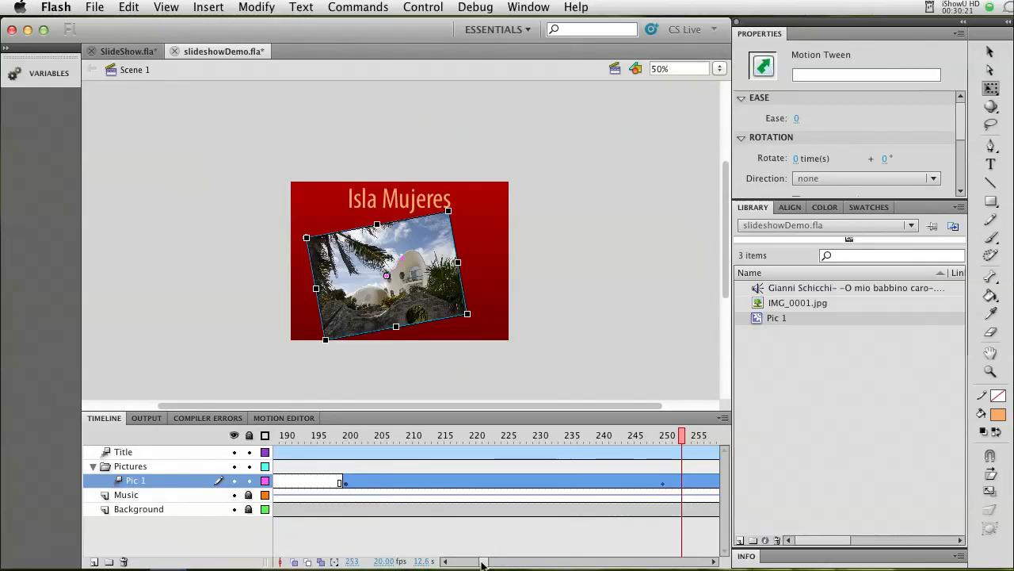
Insert a keyframe at frame 450 in the Pic 1 motion tween.
drag(685, 441, 663, 437)
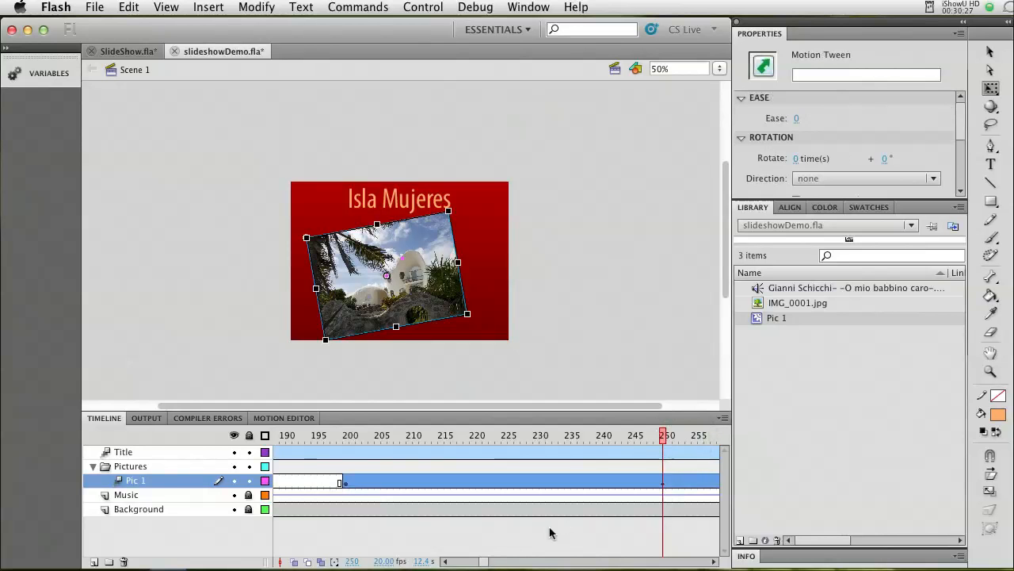
drag(488, 563, 523, 563)
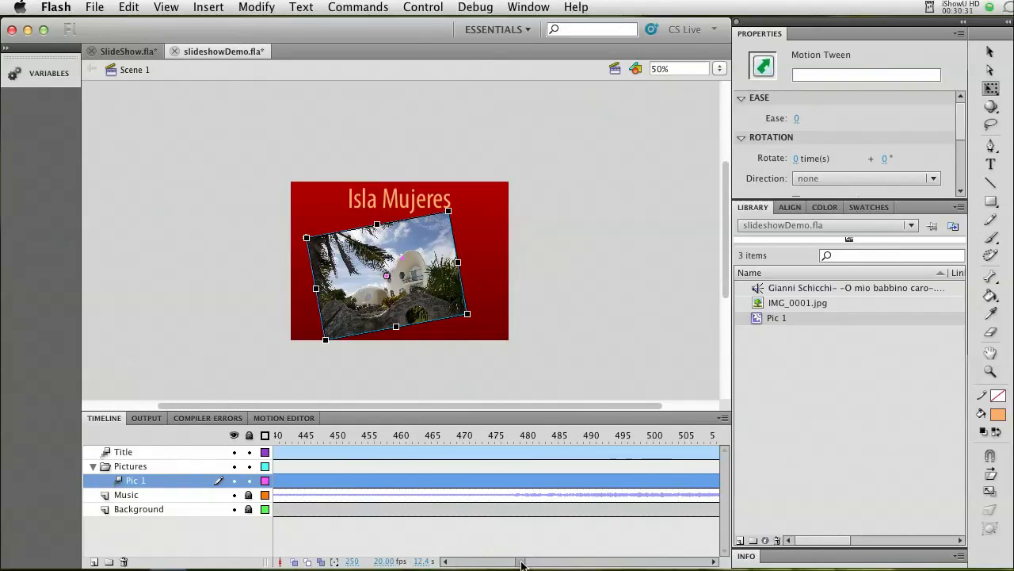
click(336, 486)
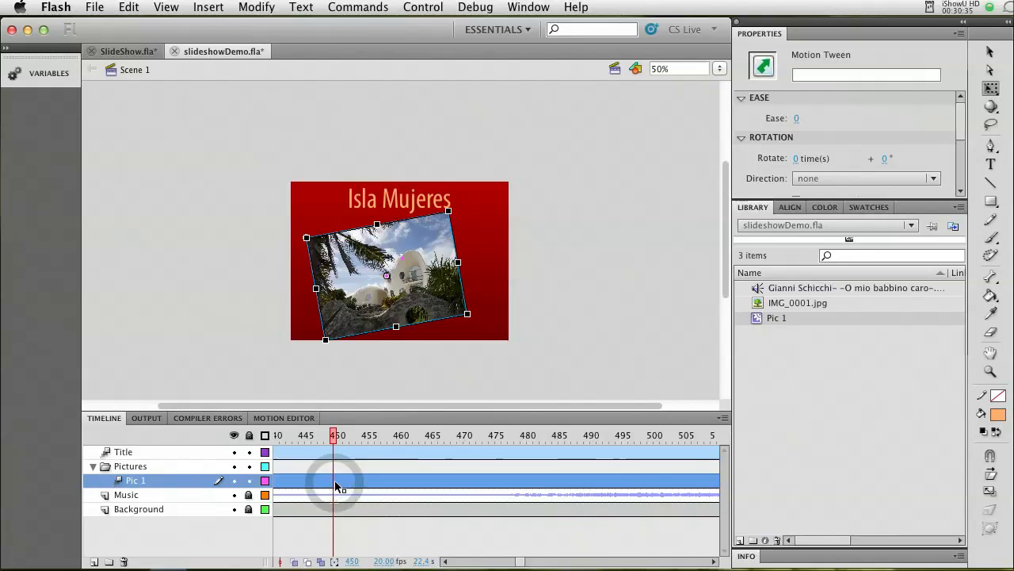
click(209, 7)
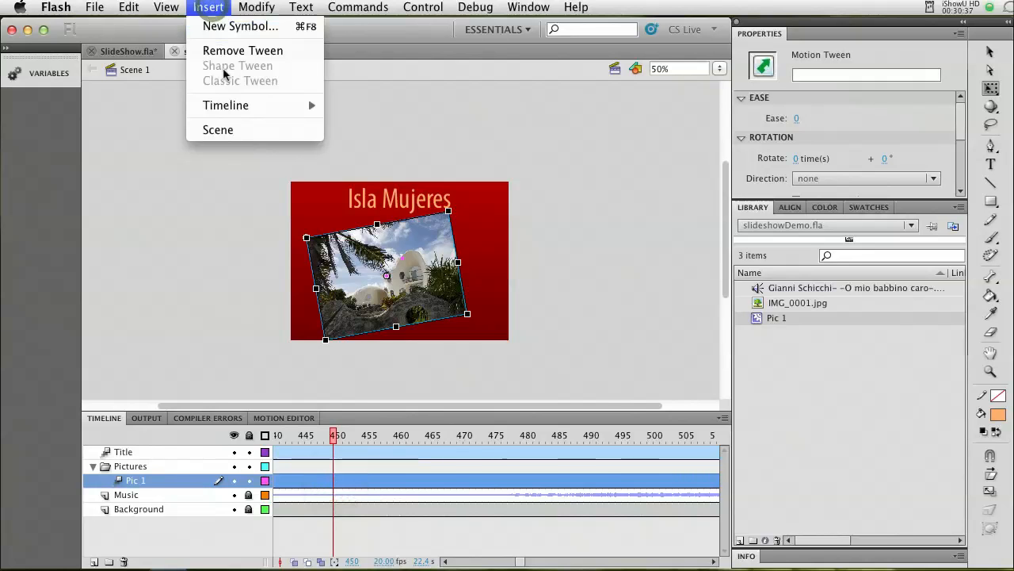
mouse_move(226, 105)
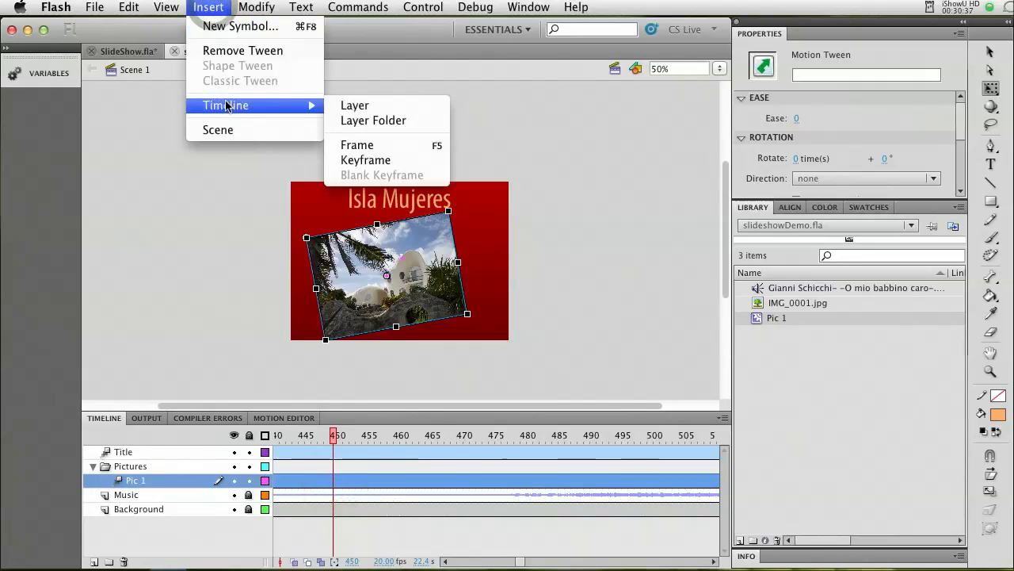
click(361, 161)
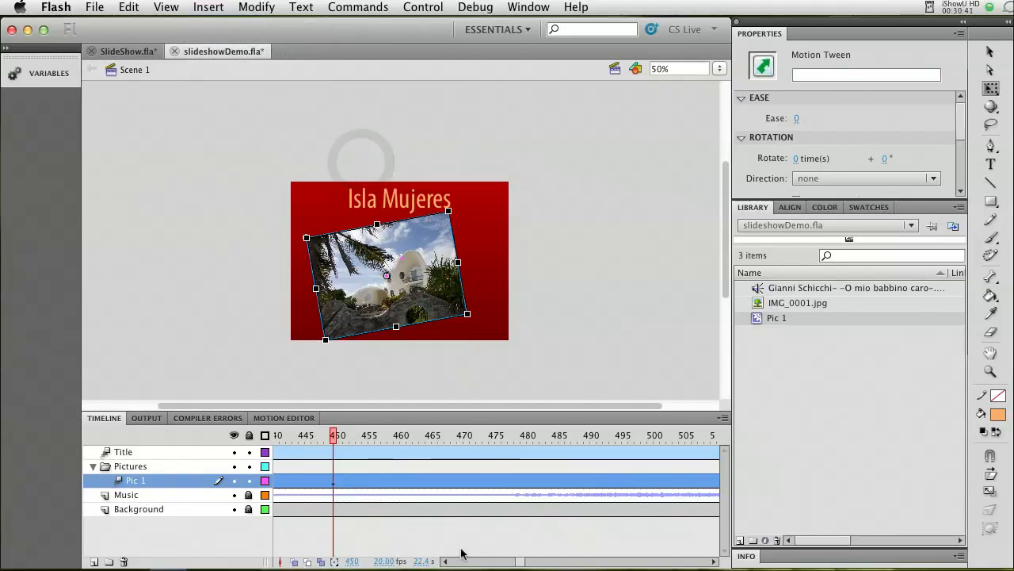
Insert another keyframe in the Pic 1 motion tween at frame 500.
click(330, 436)
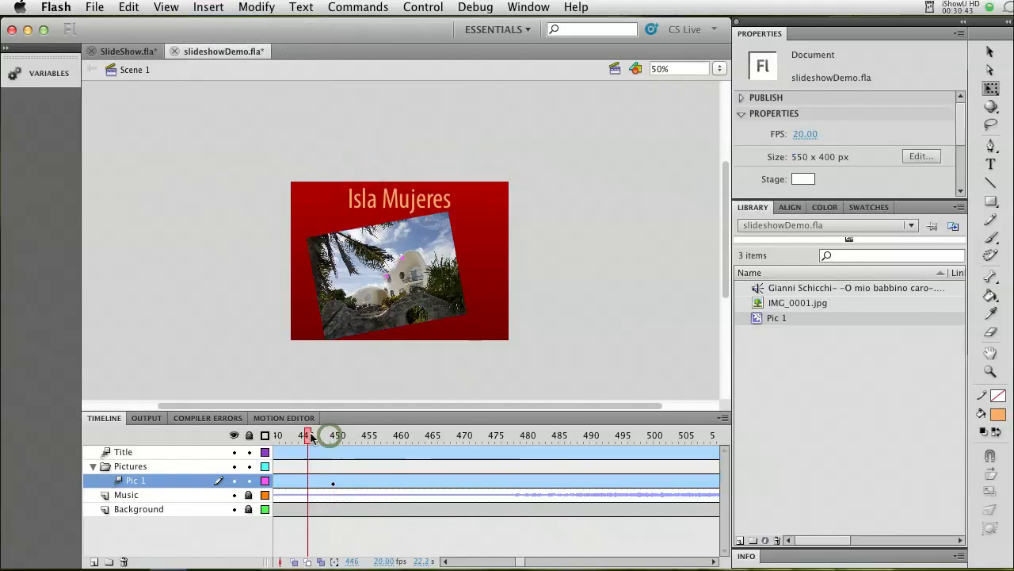
click(333, 436)
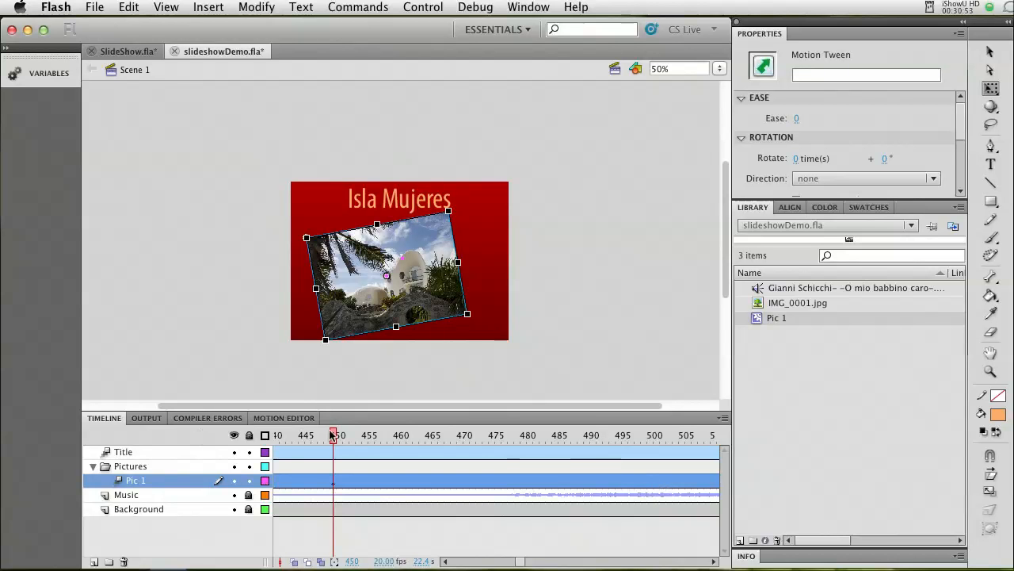
click(652, 484)
right_click(652, 485)
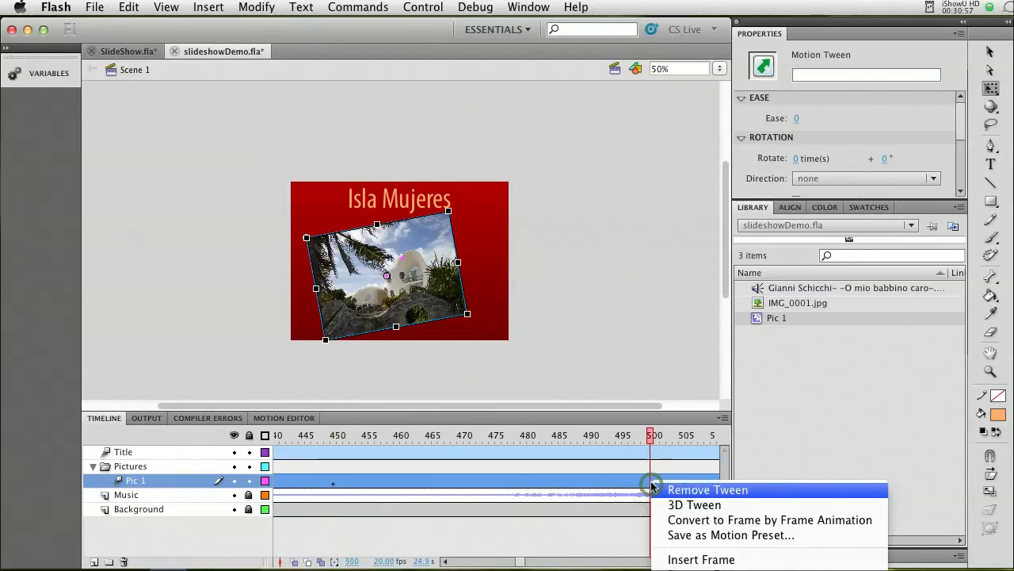
click(651, 482)
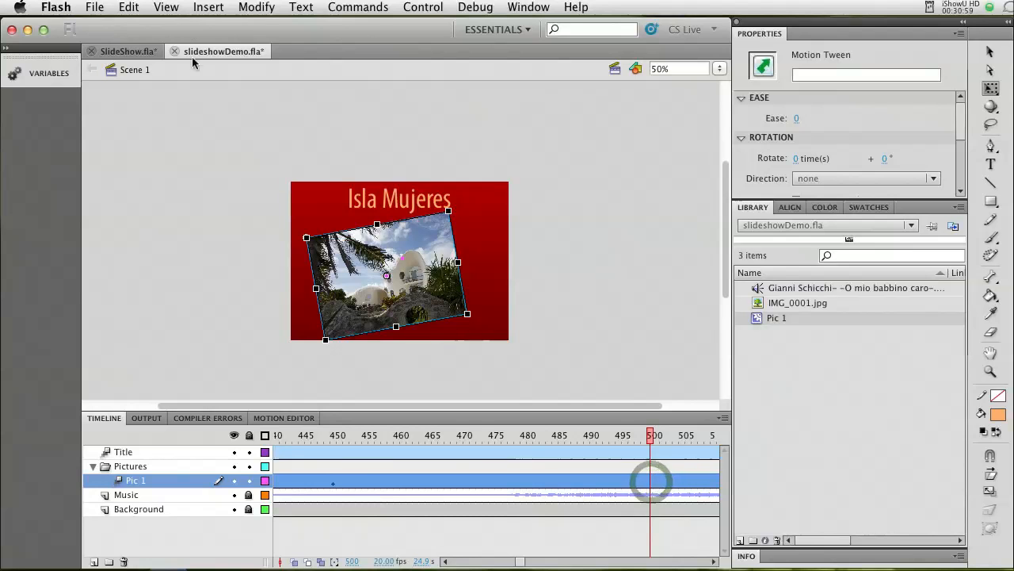
click(208, 7)
mouse_move(231, 106)
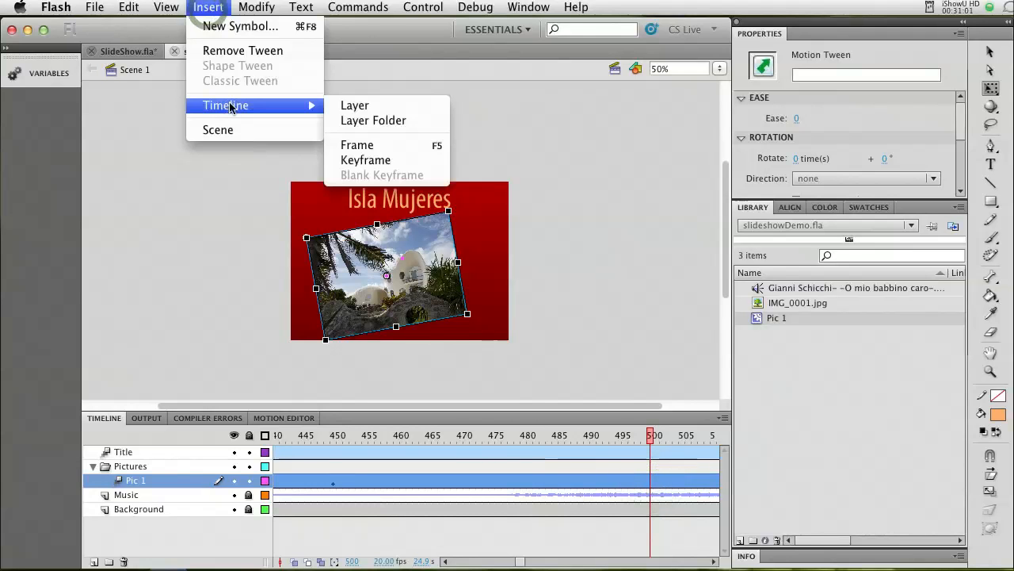
click(376, 160)
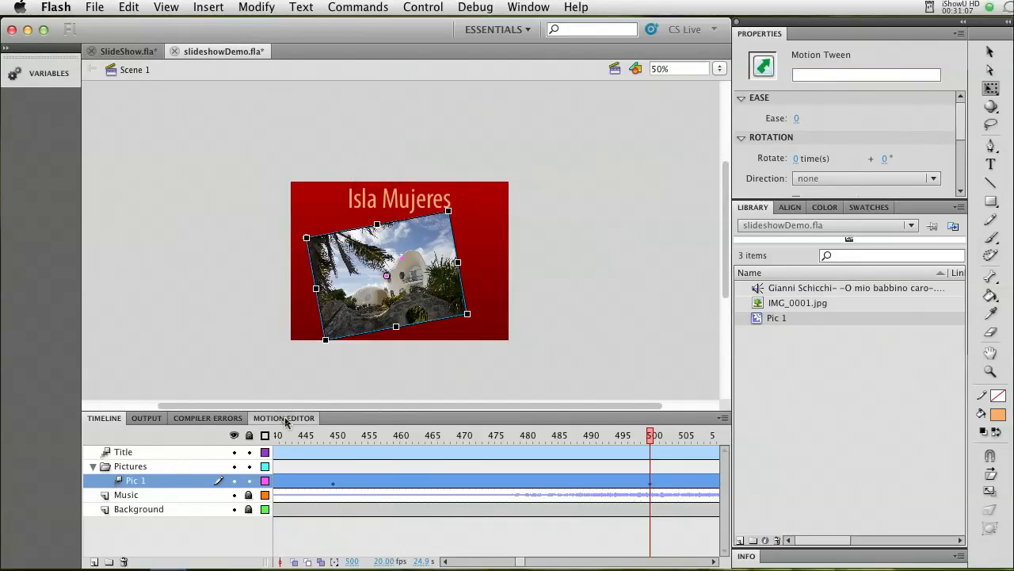
Set the Pic 1 tween's alpha amount to 0% at frame 500 and scrub back to frame 450 to preview the fade-out.
click(284, 417)
click(208, 538)
drag(207, 538, 100, 538)
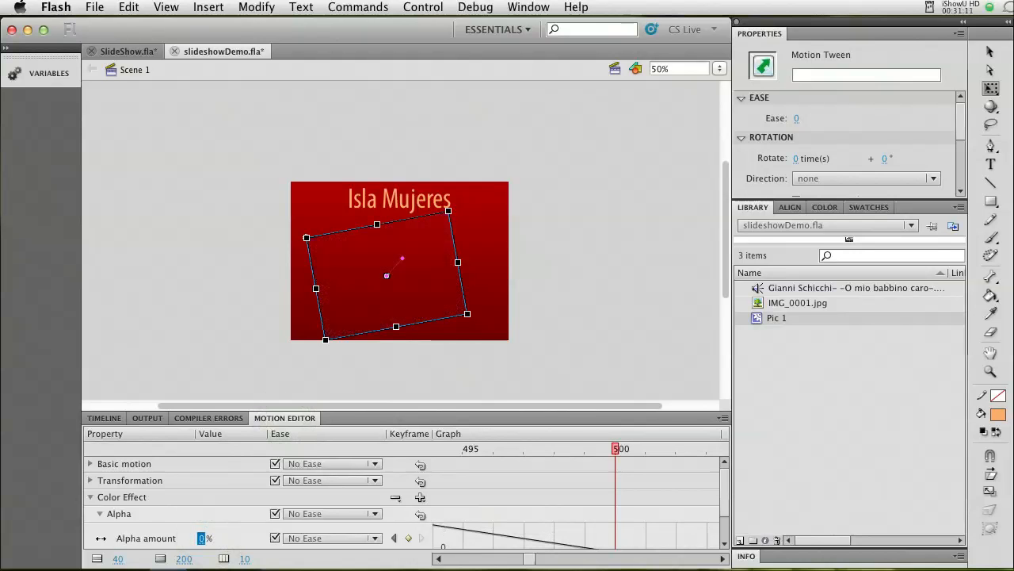
click(103, 418)
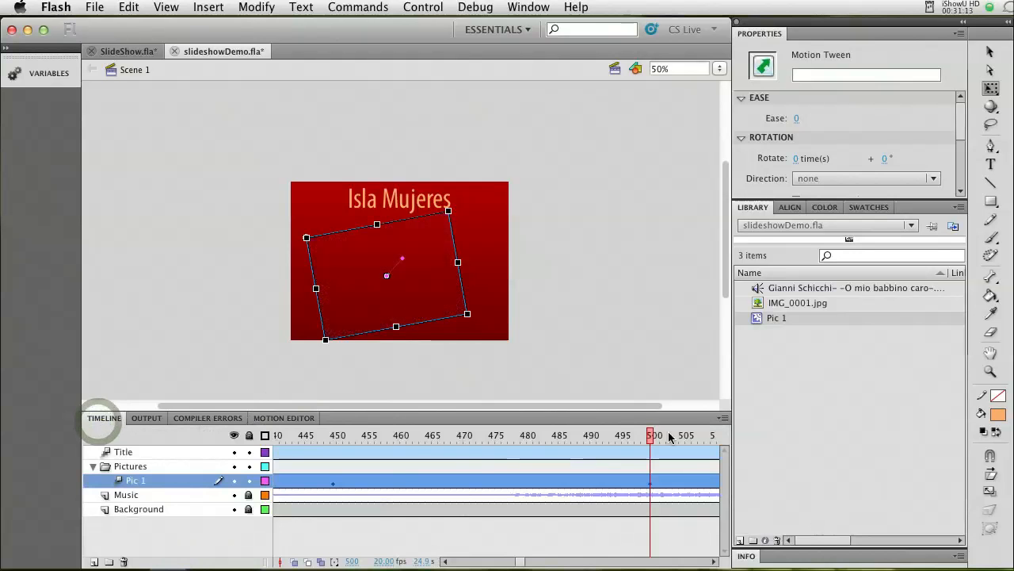
drag(651, 434, 666, 461)
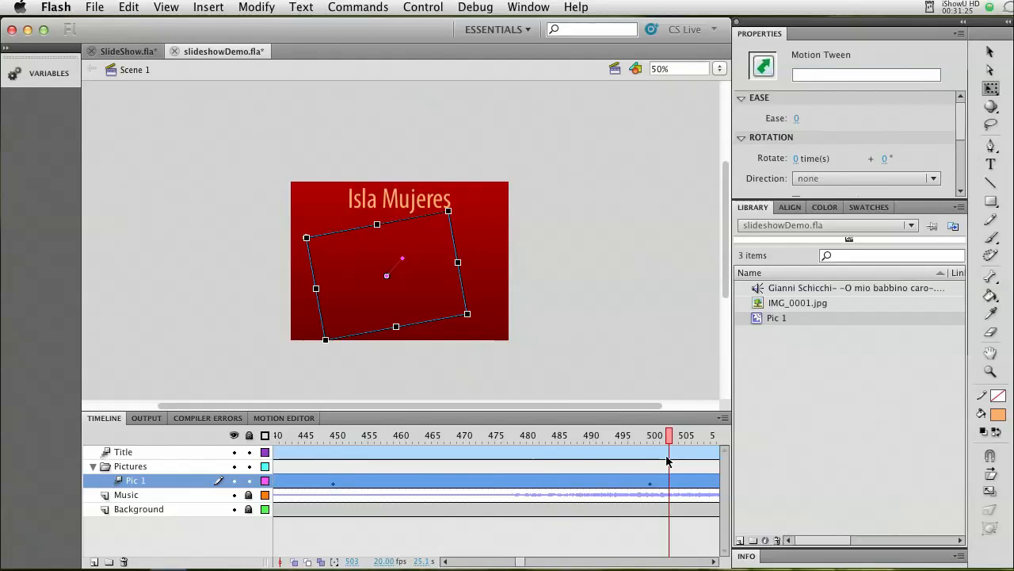
drag(673, 438, 335, 448)
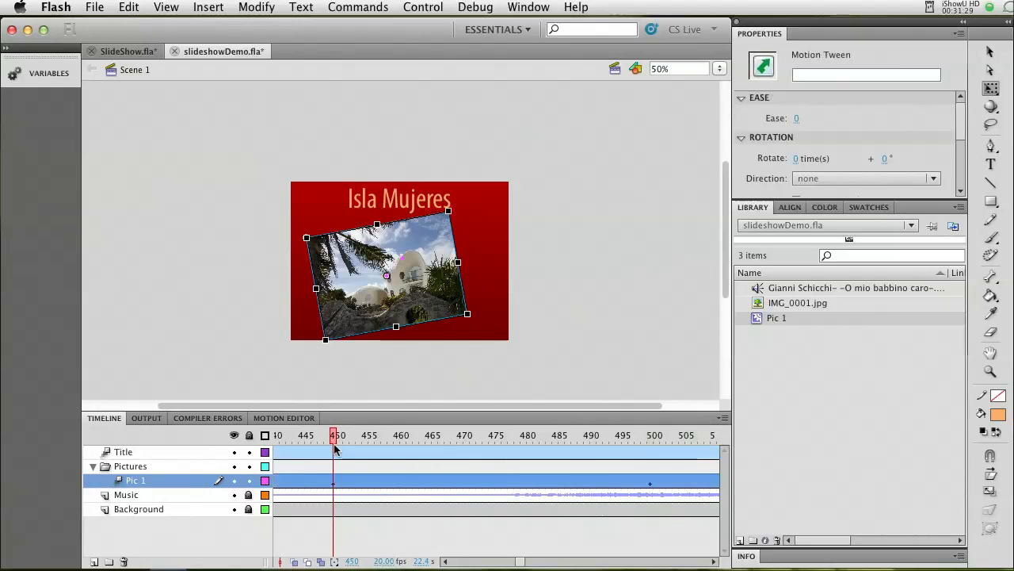
Save the slideshowDemo.fla document and test the movie, closing the preview when done.
key(super+s)
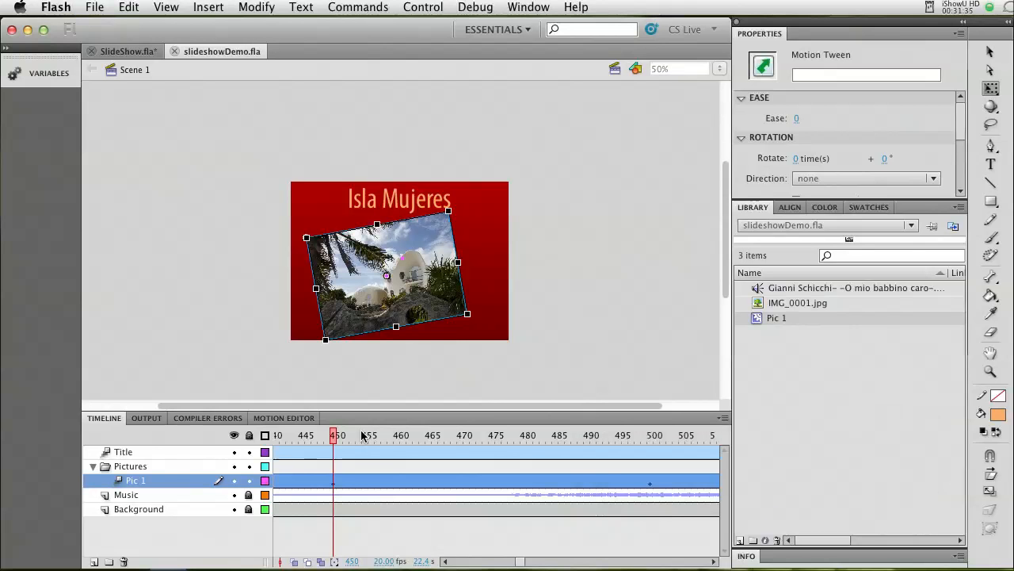
key(super+Return)
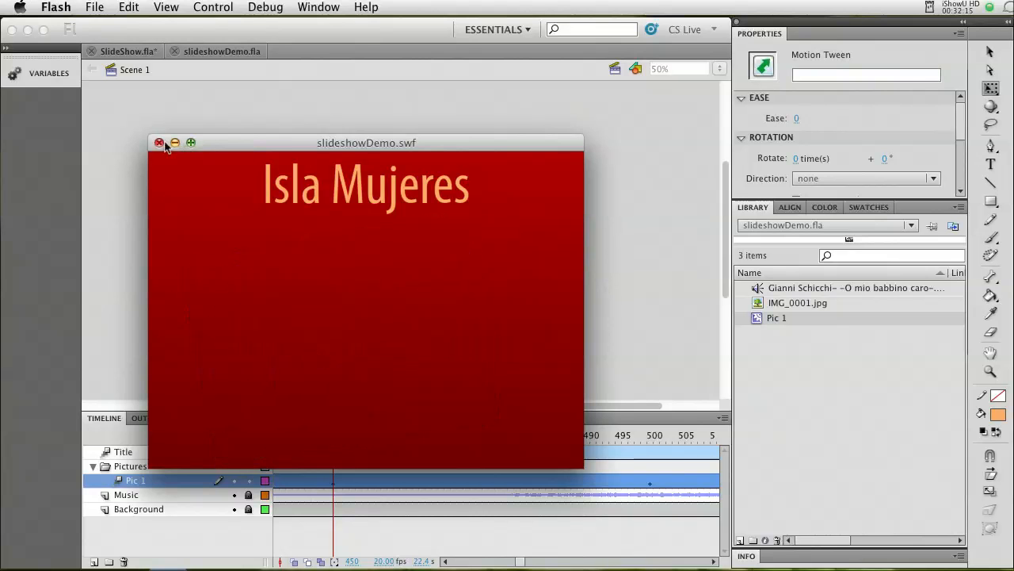
click(159, 143)
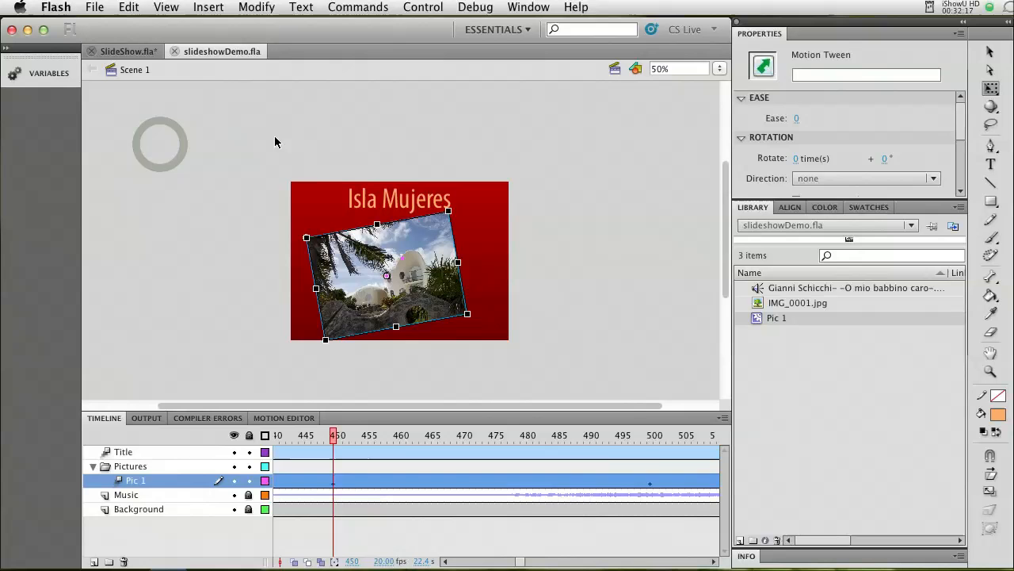
click(547, 260)
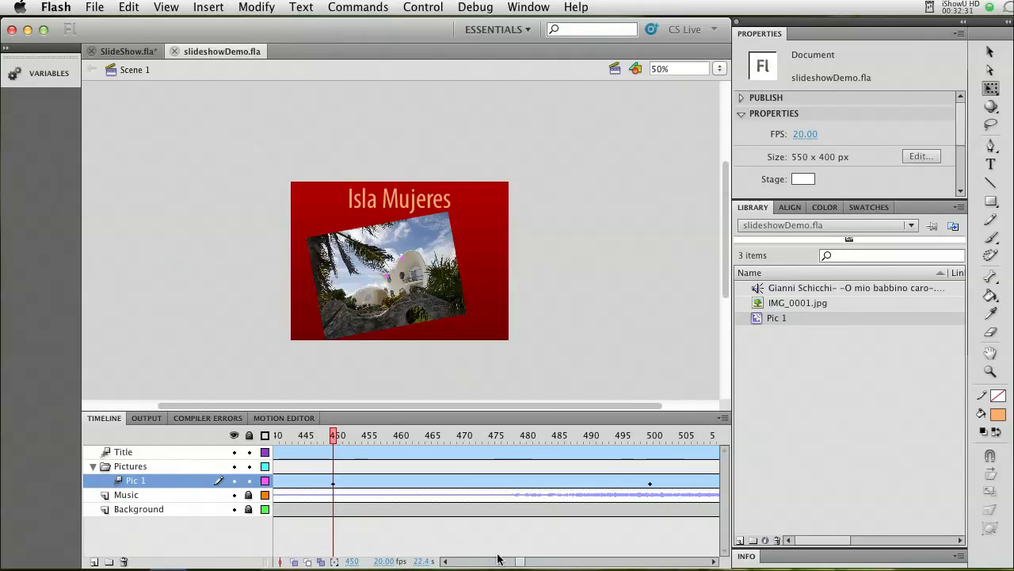
Add a new layer named "Pic 2" above Pic 1 in the Pictures folder.
drag(514, 561, 481, 561)
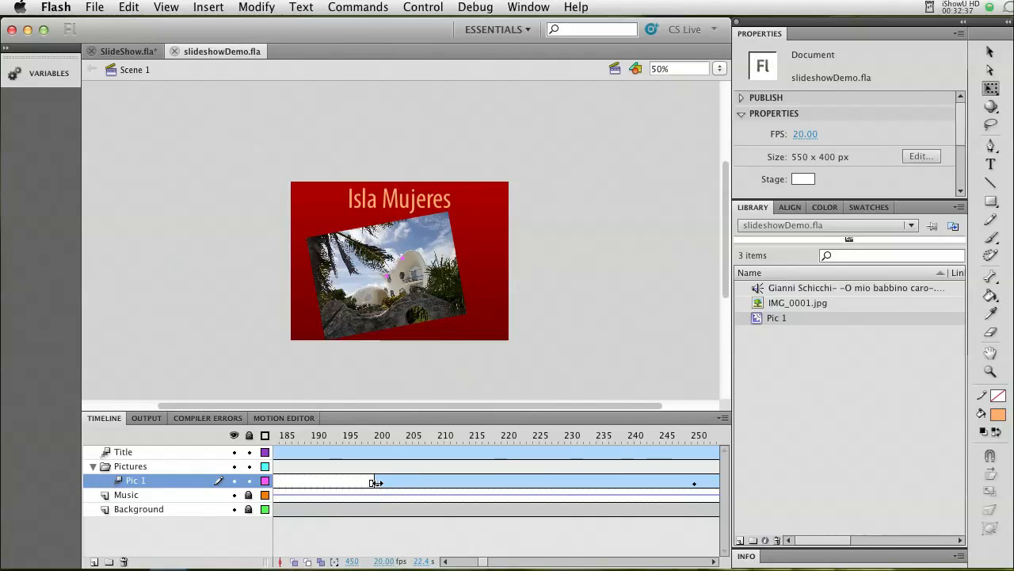
drag(488, 563, 493, 562)
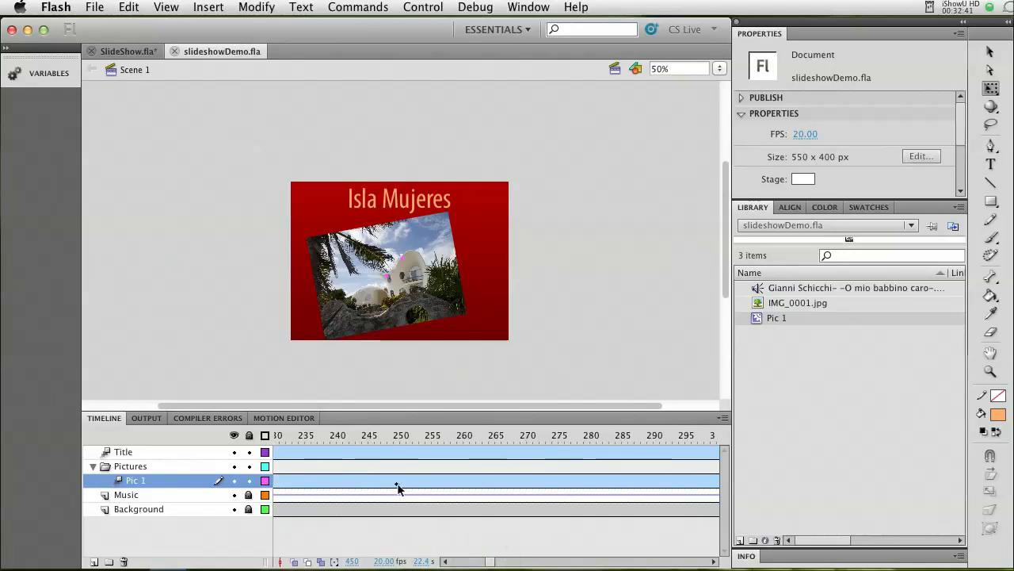
drag(487, 562, 495, 562)
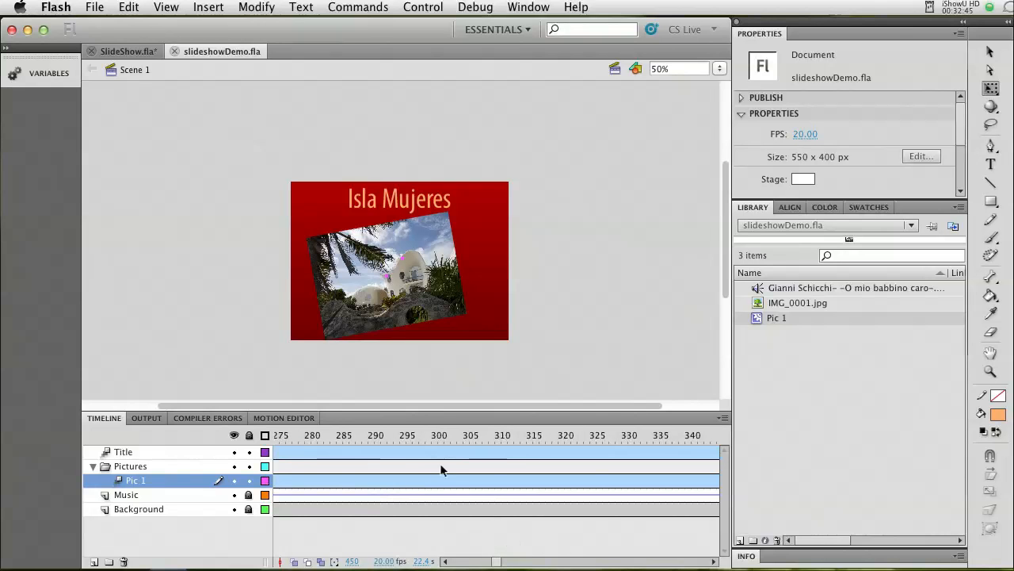
click(93, 562)
click(137, 485)
double_click(137, 481)
text(Pic 2)
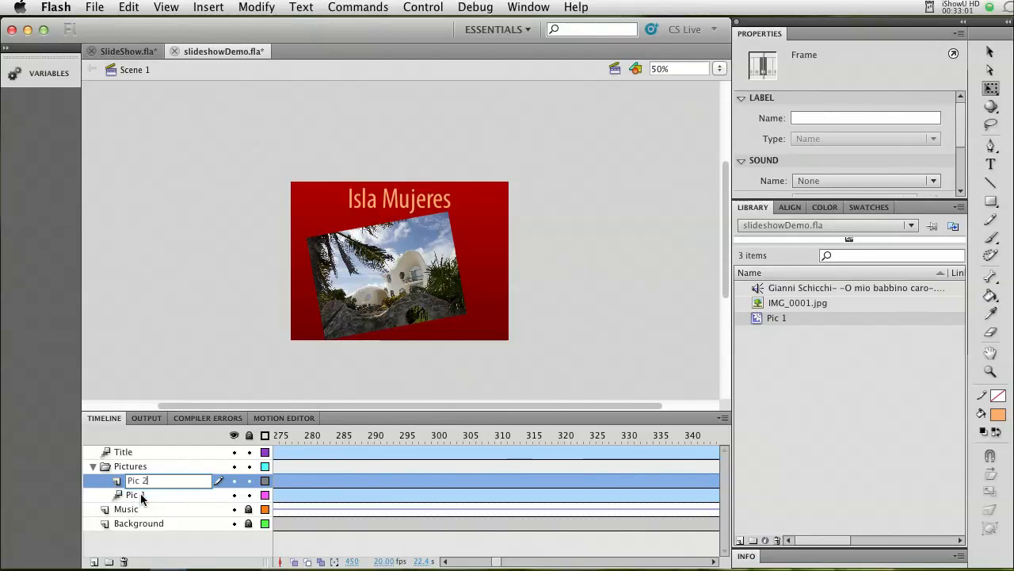
key(Return)
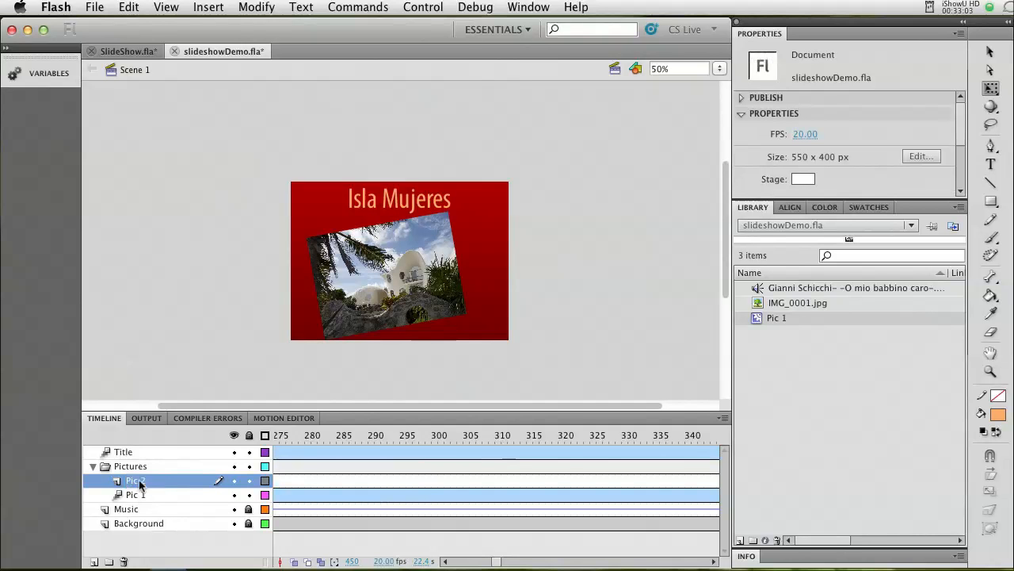
Insert a keyframe at frame 300 on the Pic 2 layer.
click(434, 481)
right_click(435, 482)
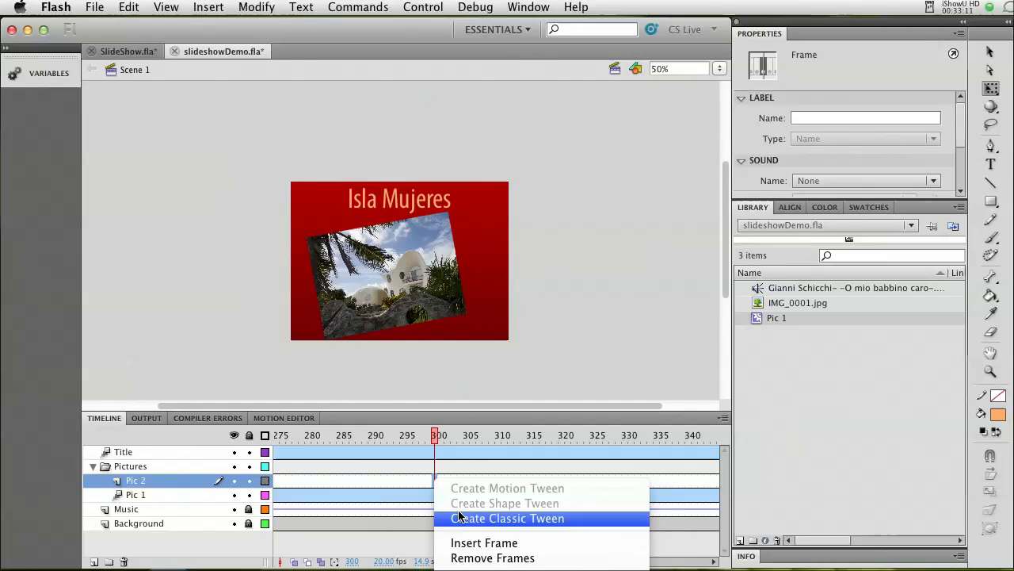
click(209, 9)
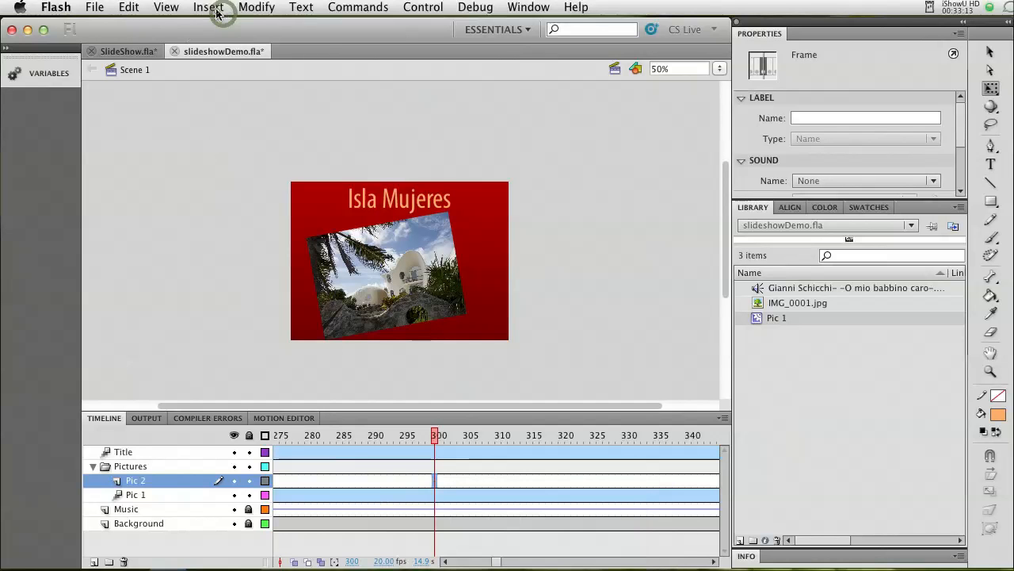
click(210, 8)
mouse_move(227, 106)
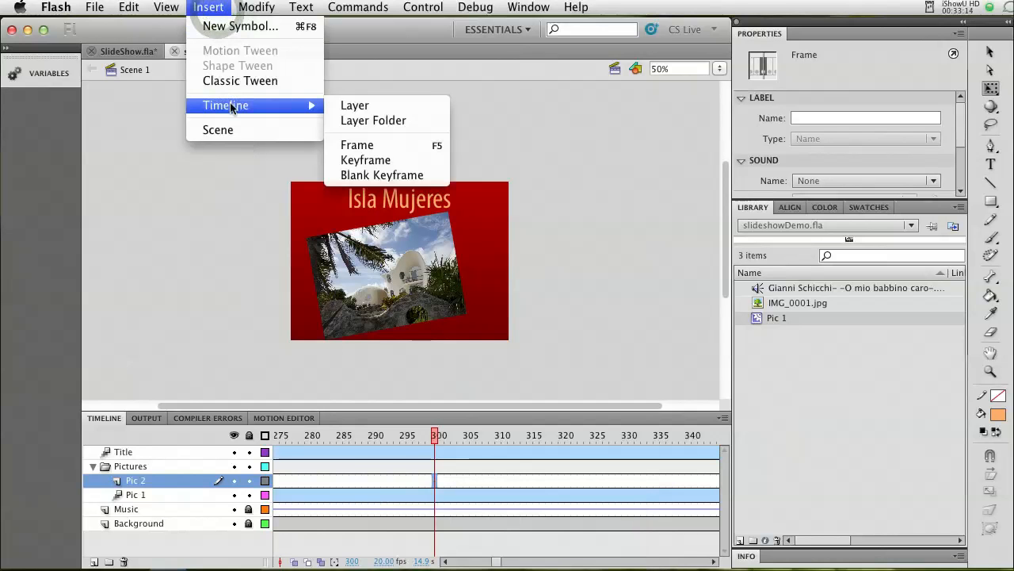
click(365, 164)
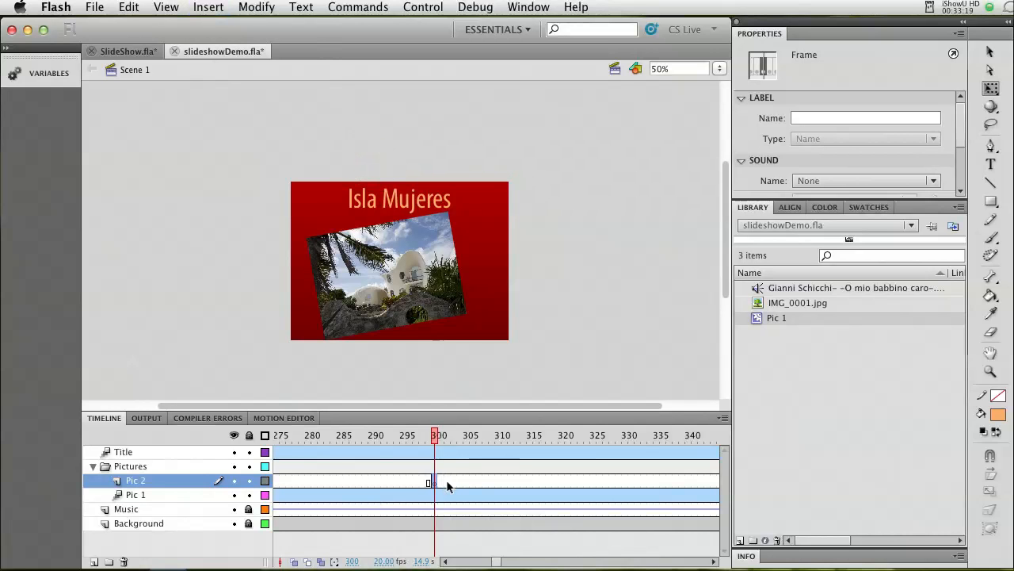
Import IMG_0016.jpg from the assets folder into the library and select it there.
click(94, 7)
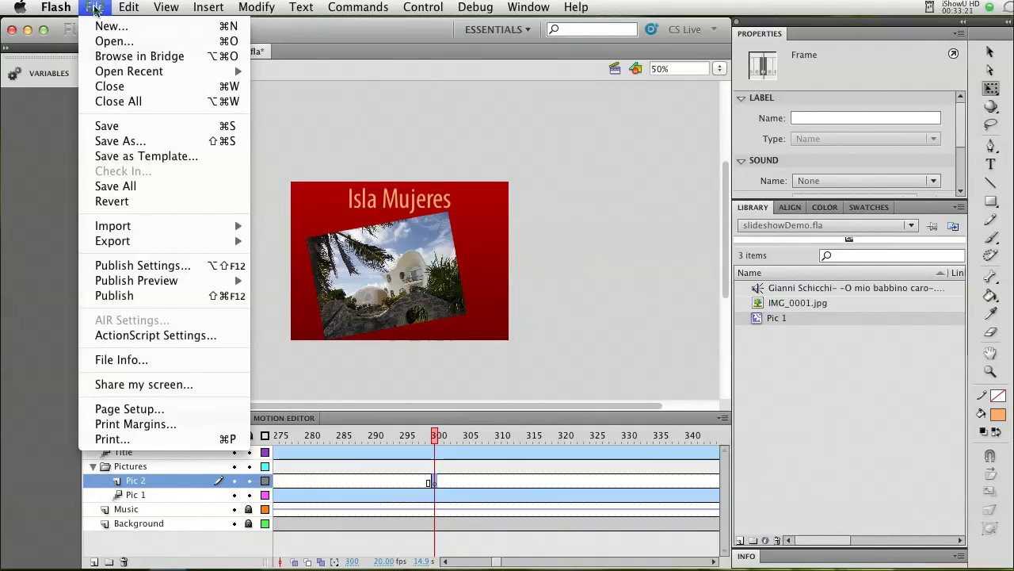
mouse_move(225, 231)
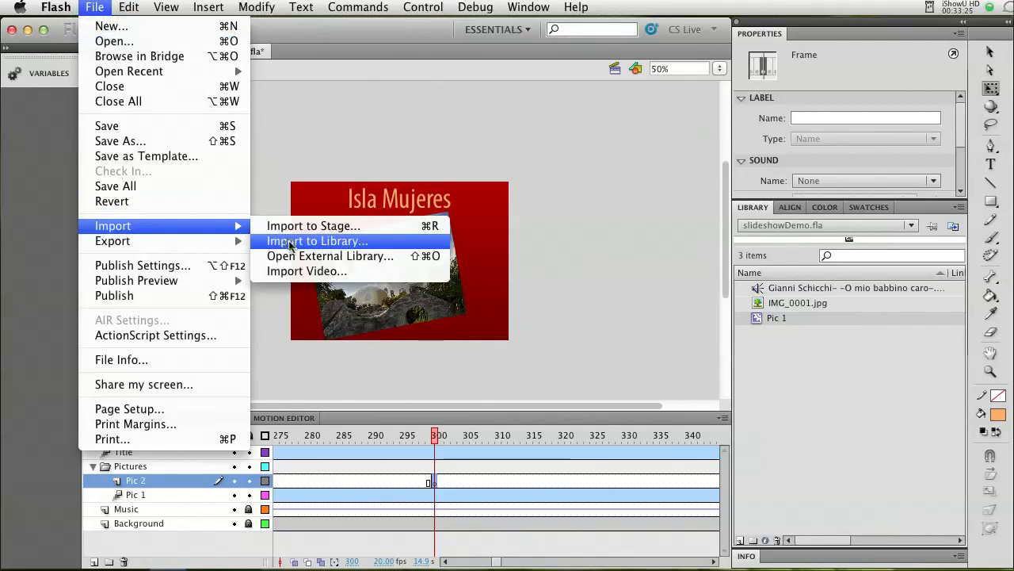
click(289, 243)
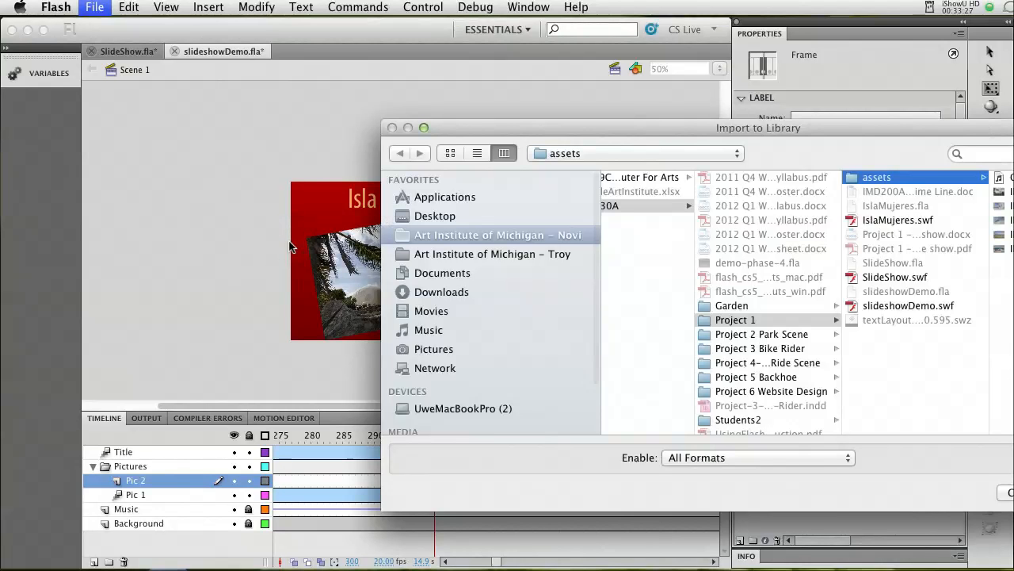
click(1011, 206)
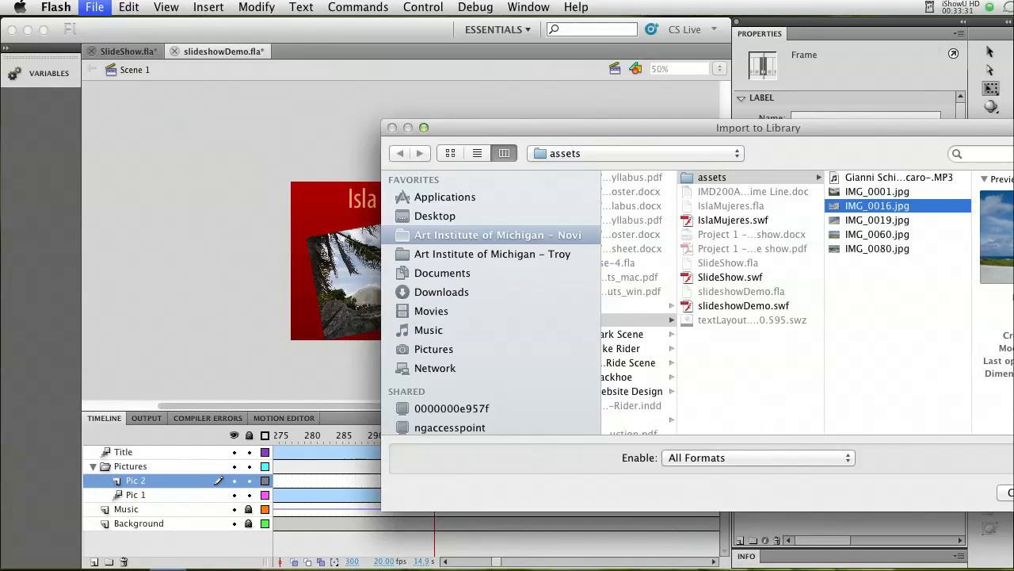
key(Return)
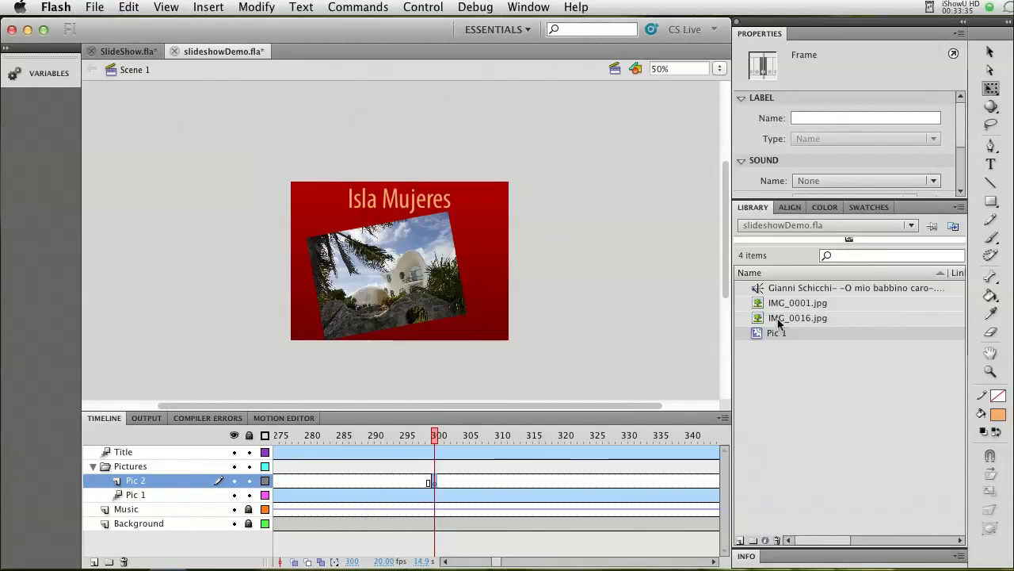
click(777, 318)
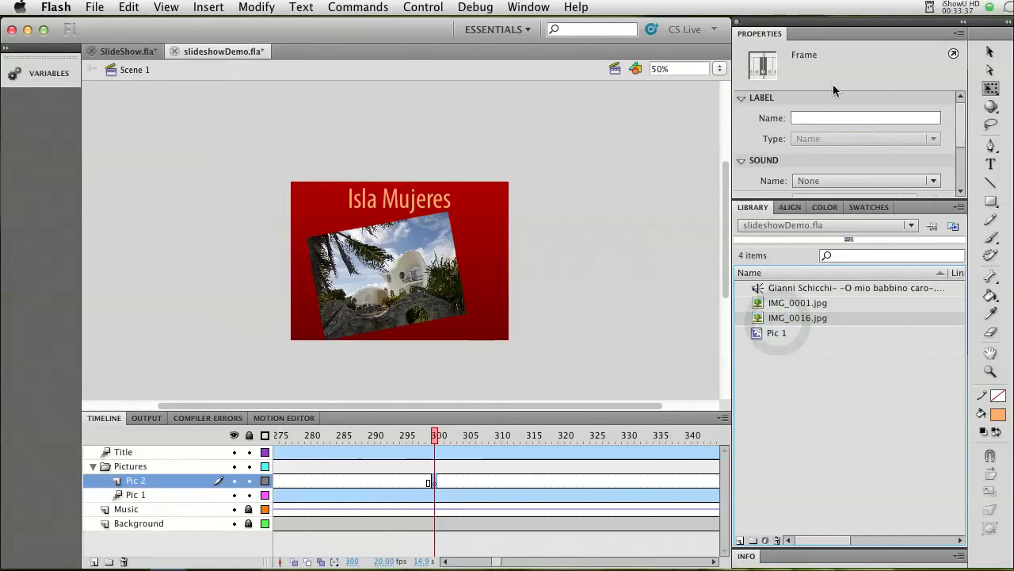
click(759, 319)
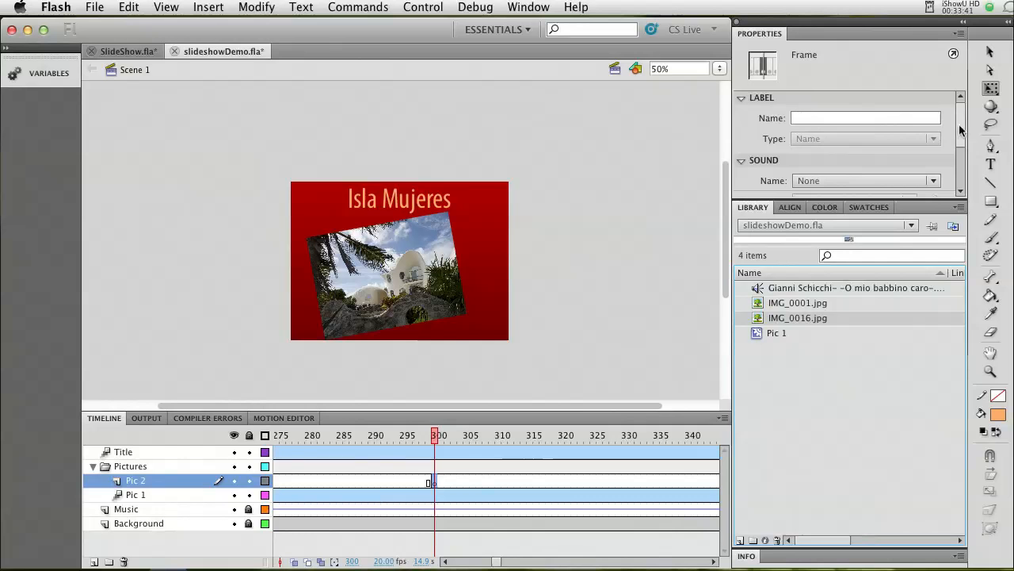
scroll(960, 127, down, 3)
scroll(960, 127, up, 3)
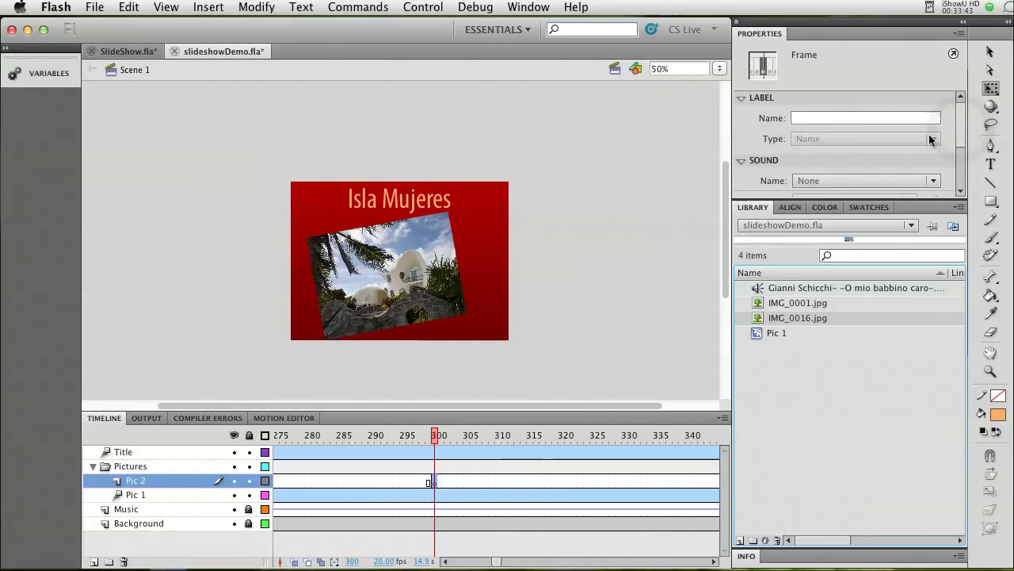
double_click(759, 321)
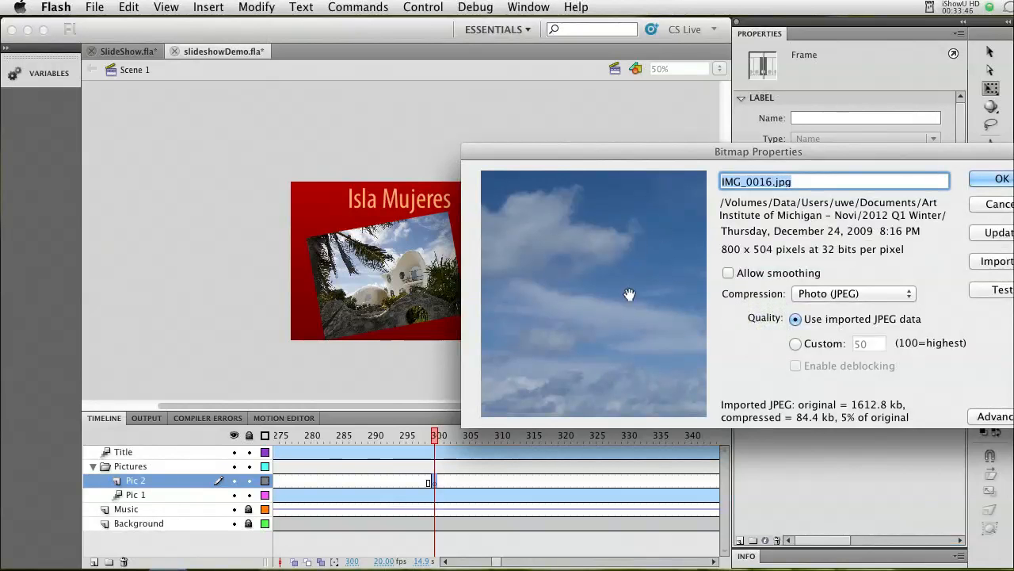
click(988, 205)
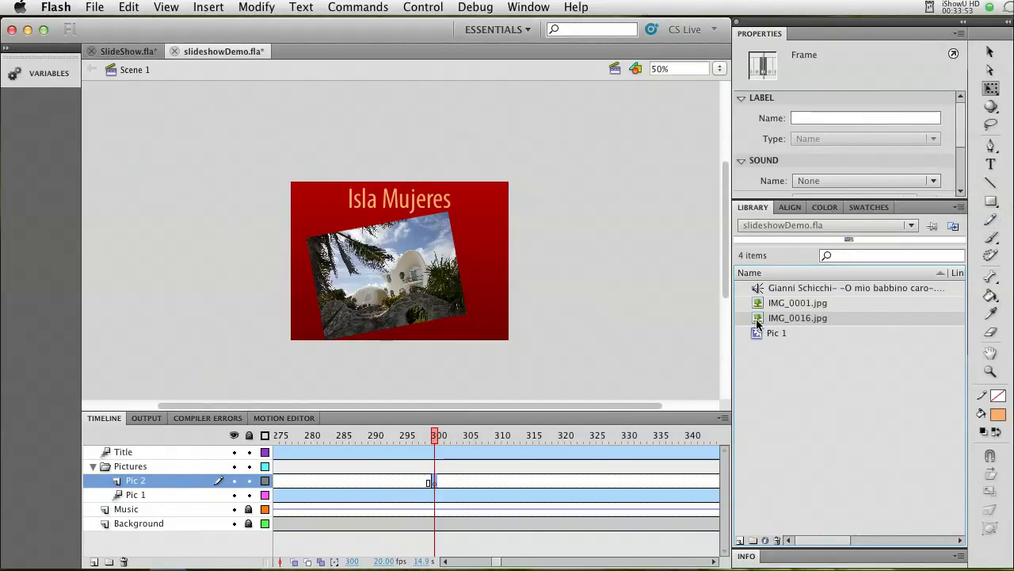
right_click(757, 322)
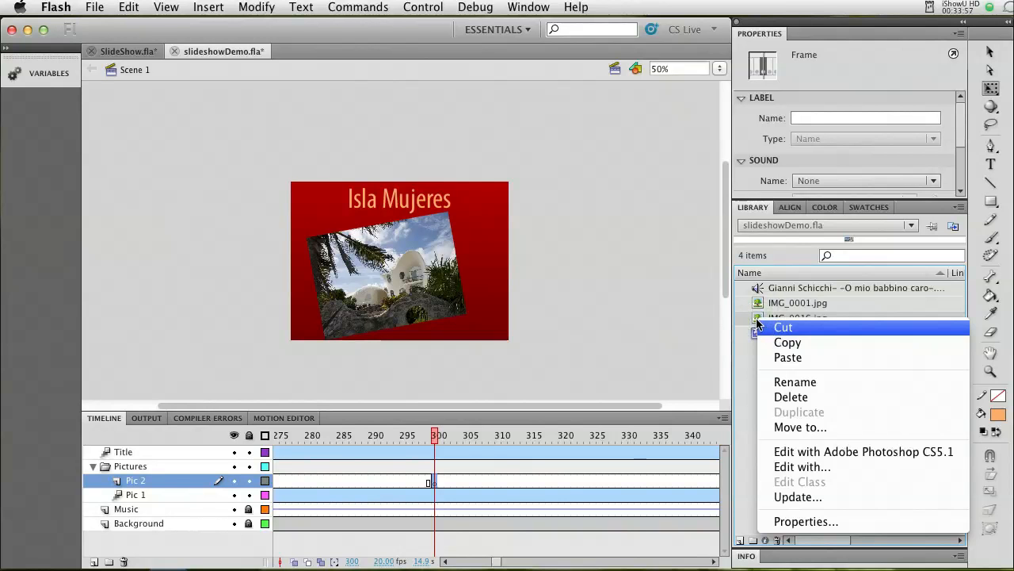
click(758, 320)
Place IMG_0016.jpg on the stage at frame 300 of the Pic 2 layer, tilted counterclockwise and positioned at about X -246, Y -227.
drag(758, 318, 436, 283)
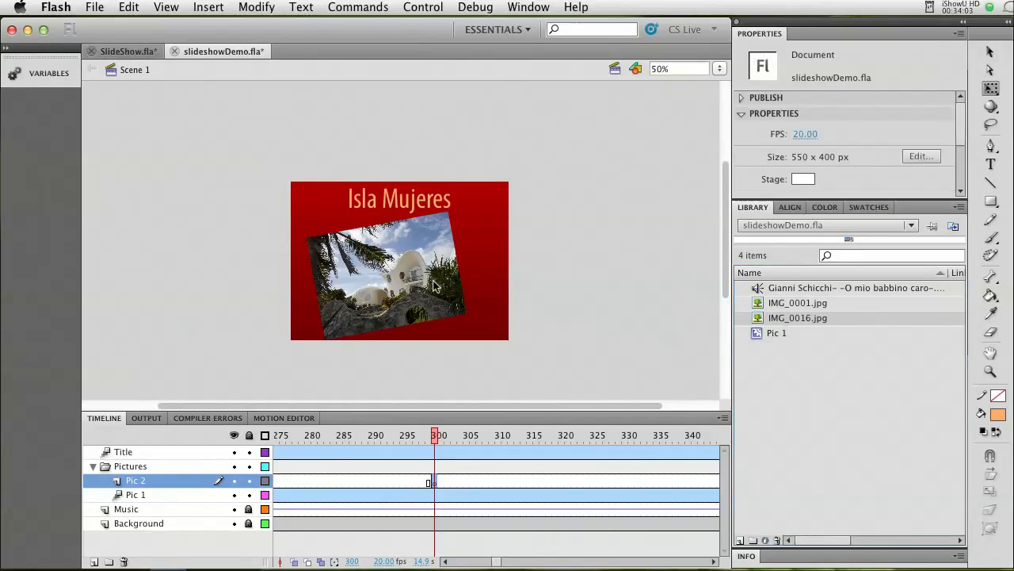
drag(602, 191, 557, 207)
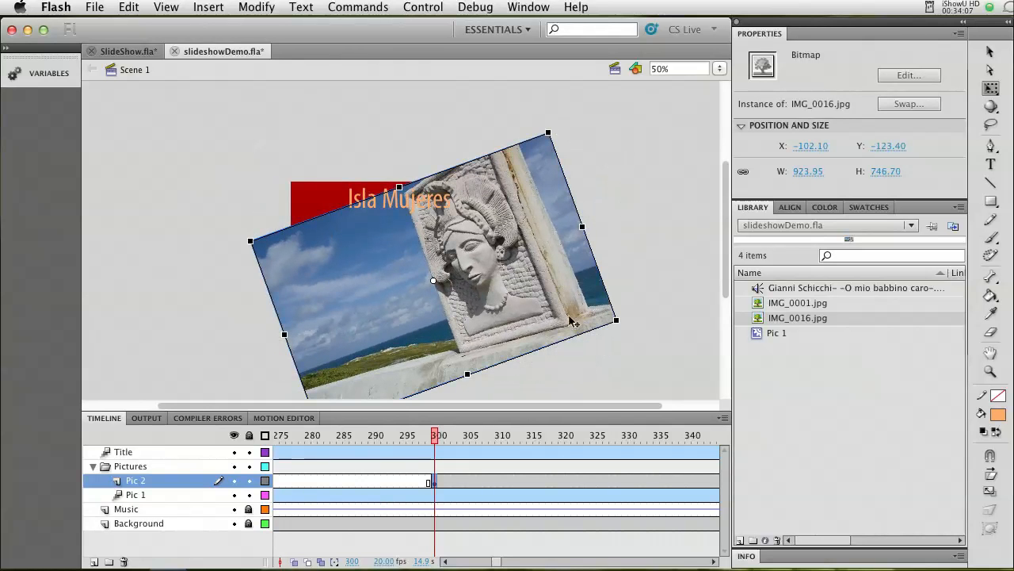
drag(558, 319, 509, 296)
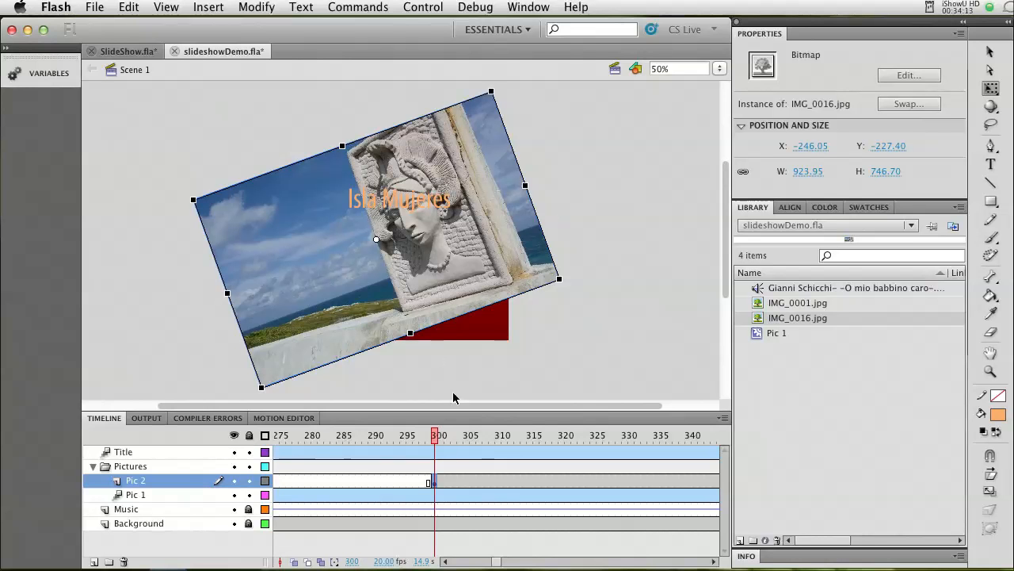
Create a motion tween on the Pic 2 layer after frame 300, accepting the conversion of the bitmap to a symbol.
right_click(453, 482)
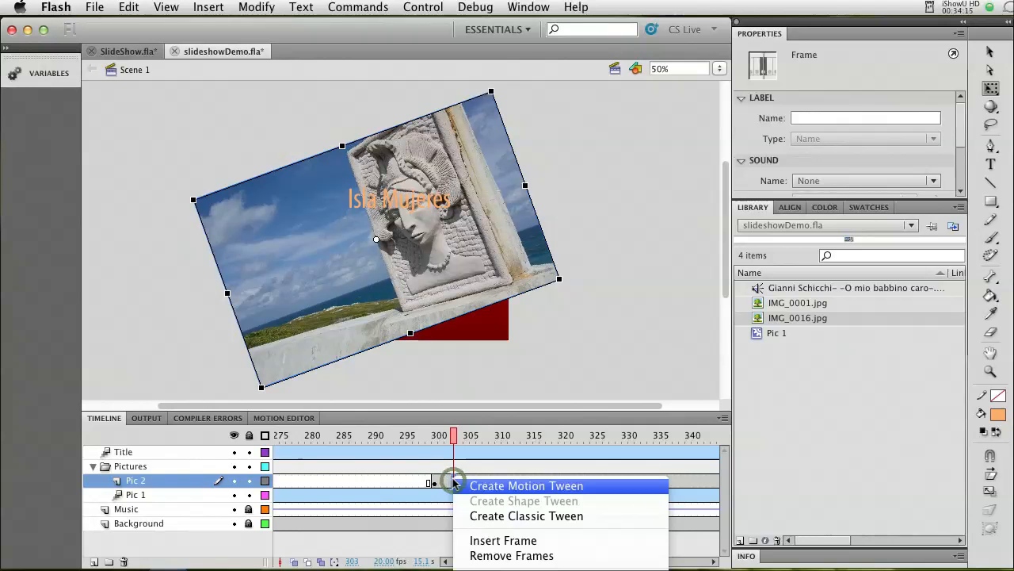
click(479, 486)
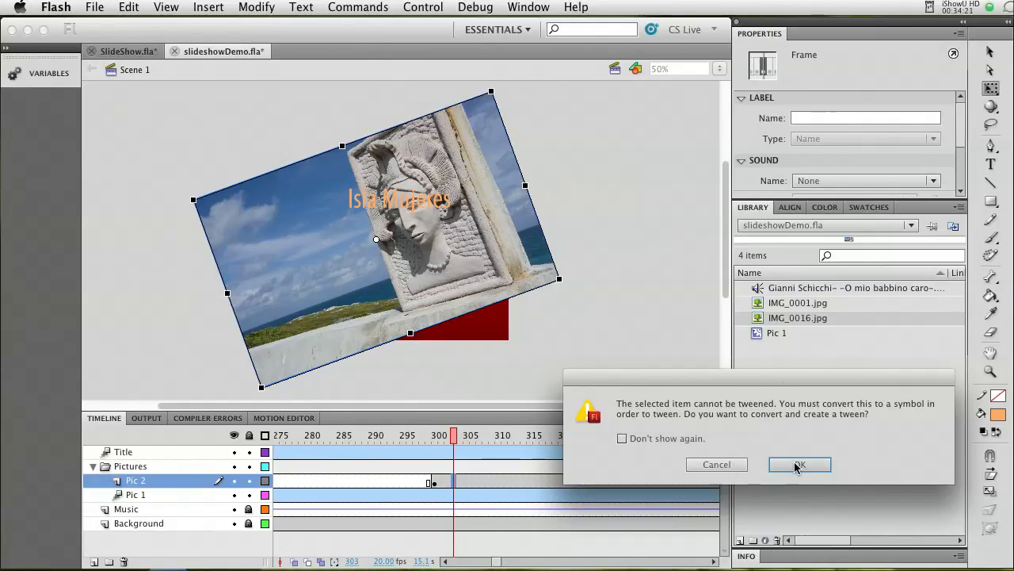
click(798, 464)
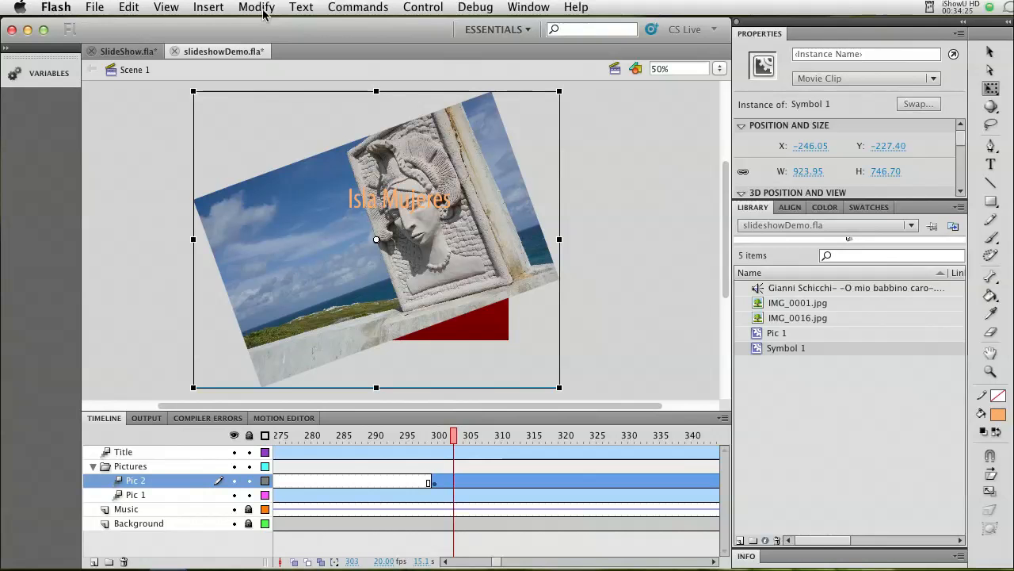
Convert the tweened picture to a Movie Clip symbol named "Pic 2" in the library root.
click(256, 8)
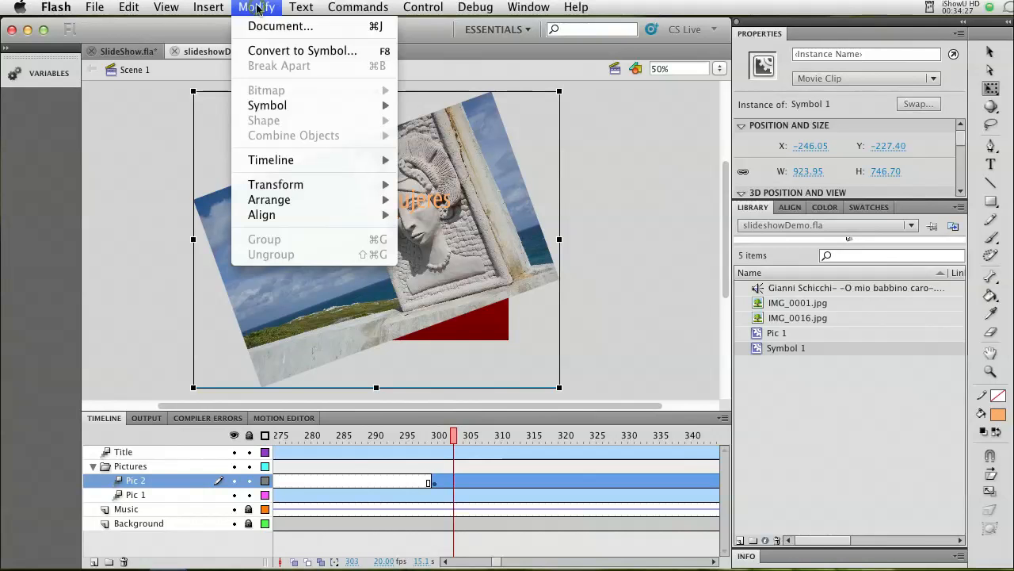
click(276, 53)
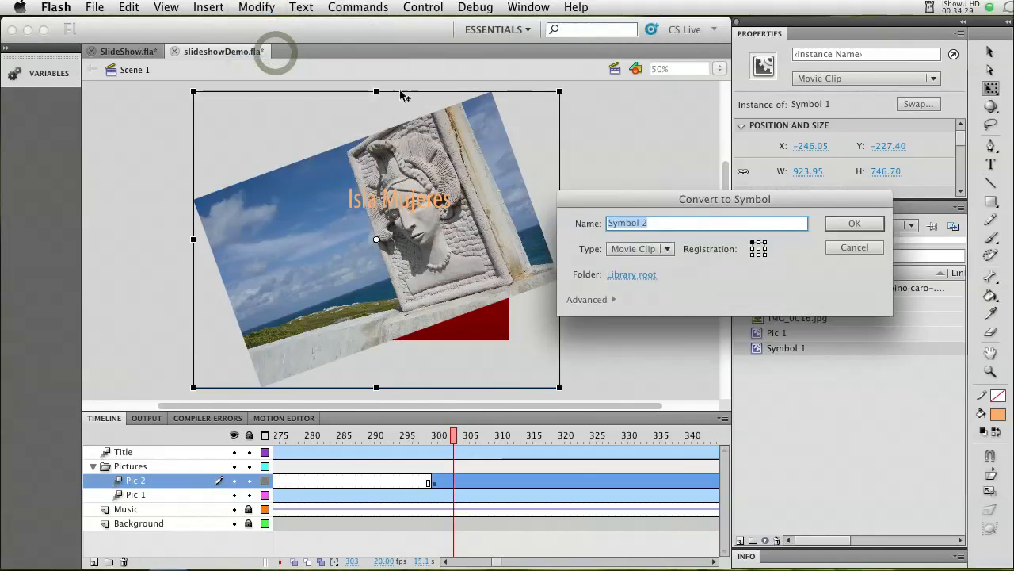
text(Pic)
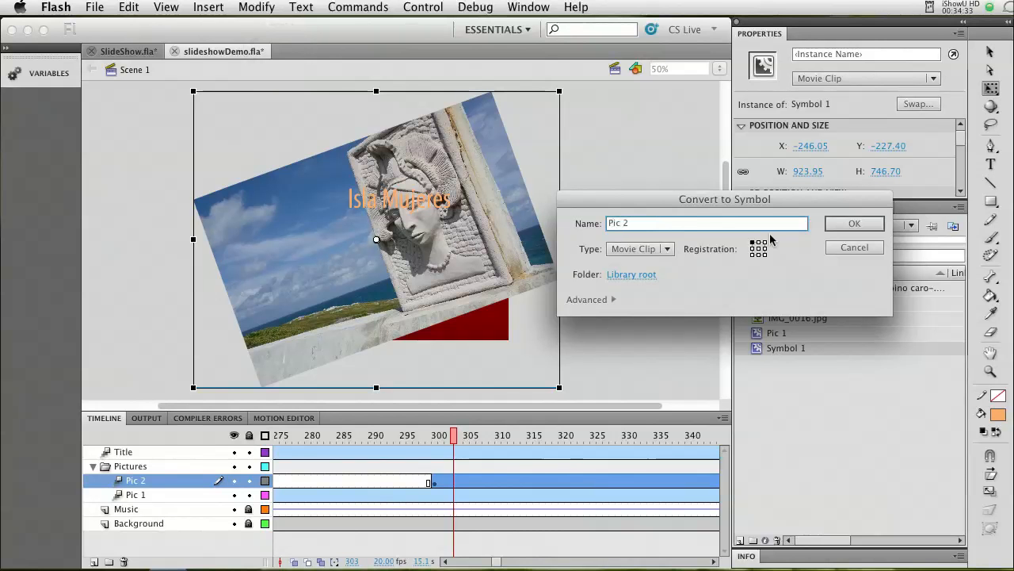
click(831, 224)
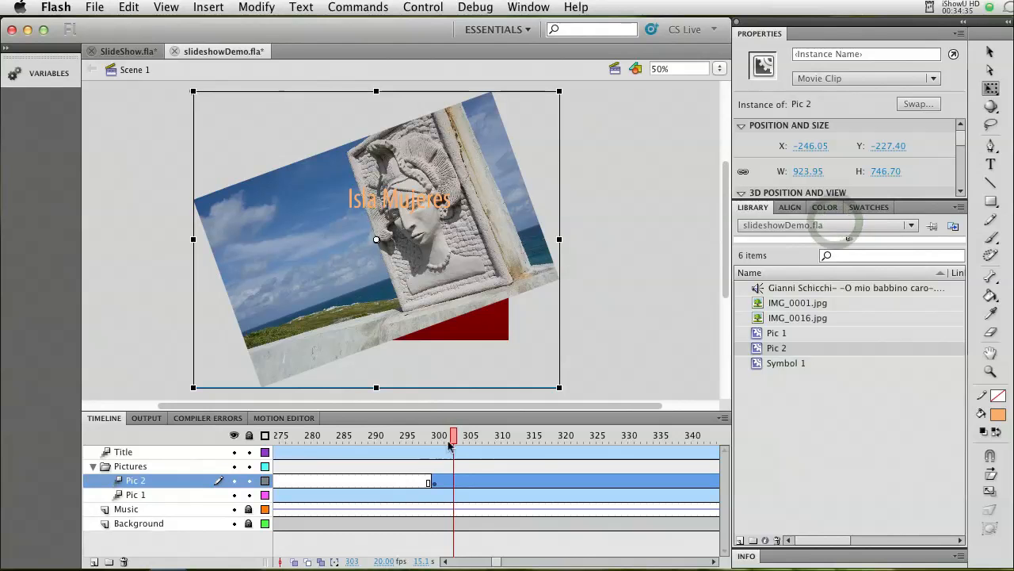
Insert a keyframe at frame 350 of the motion tween on the Pic 2 layer.
click(468, 487)
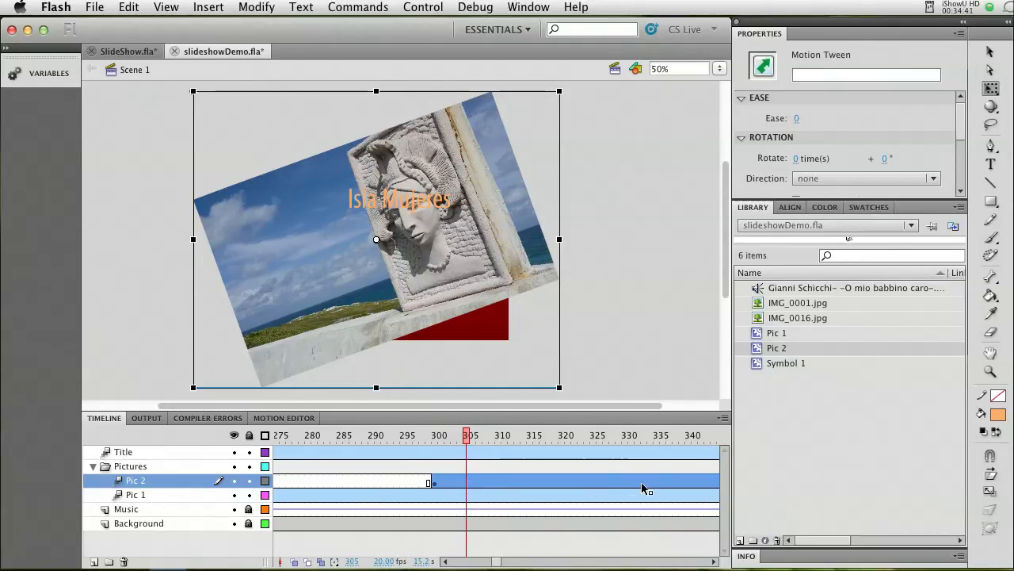
drag(495, 563, 589, 539)
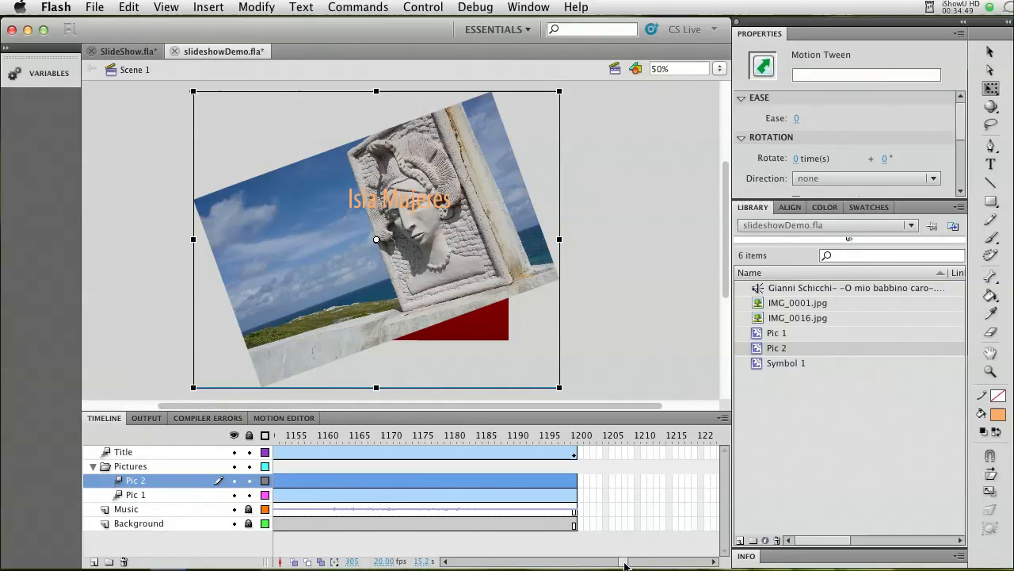
drag(625, 564, 498, 563)
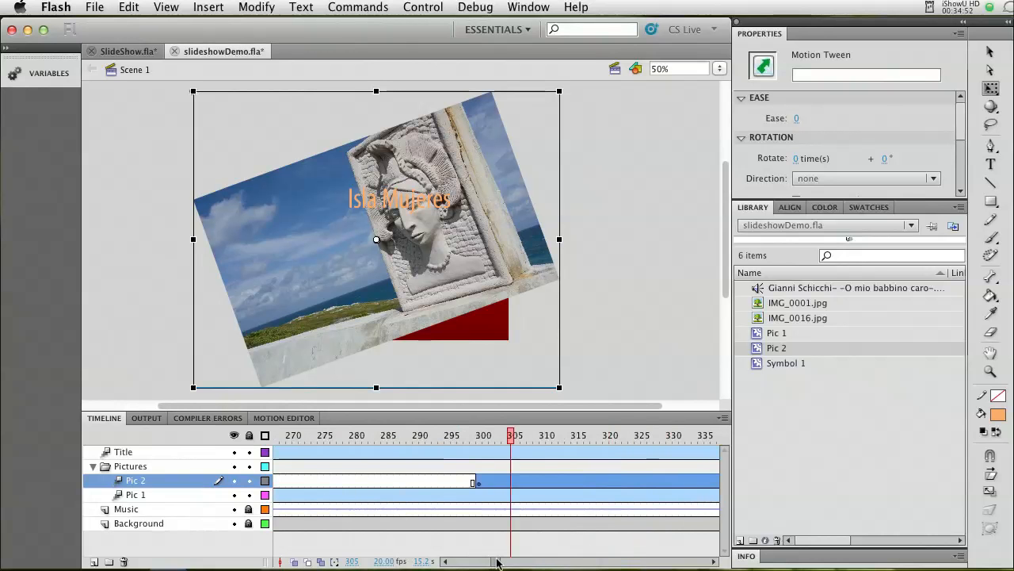
click(478, 484)
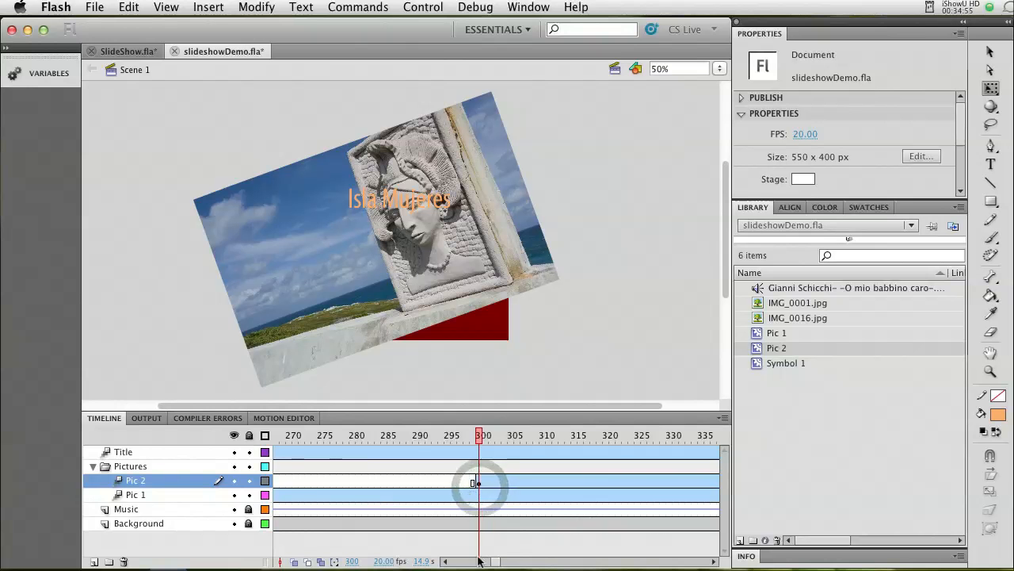
drag(494, 564, 501, 561)
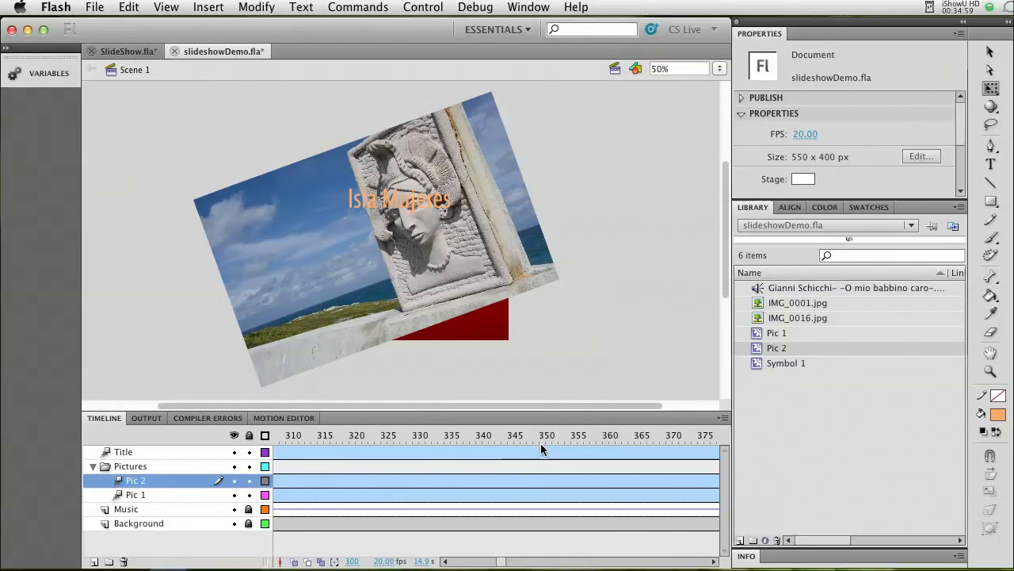
click(541, 482)
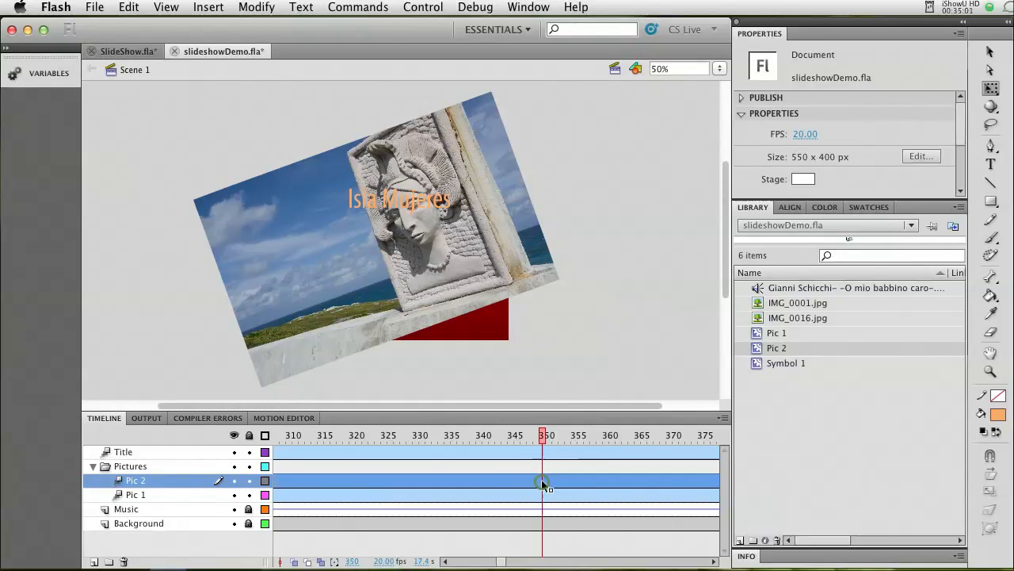
click(211, 10)
mouse_move(301, 105)
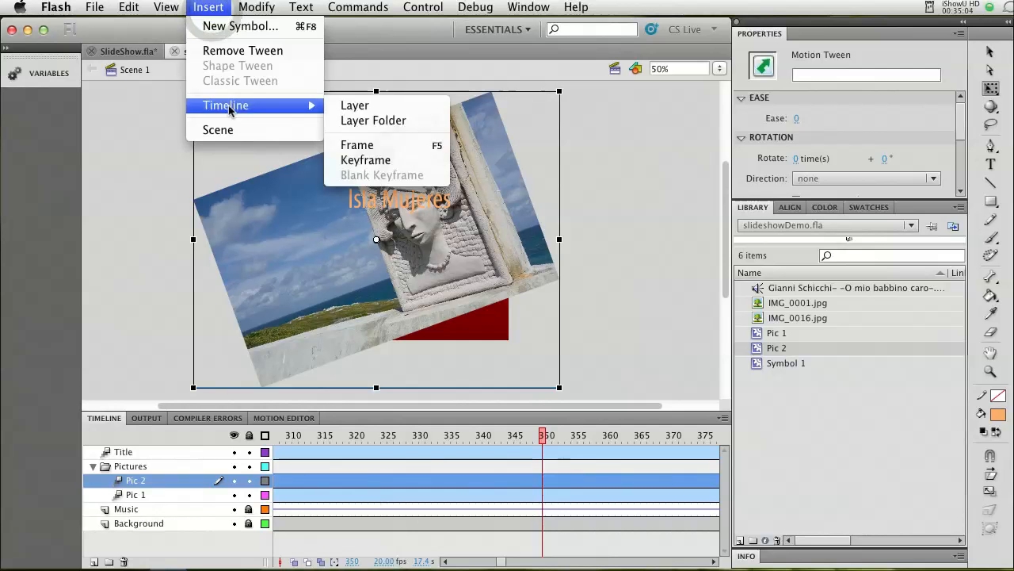
click(353, 145)
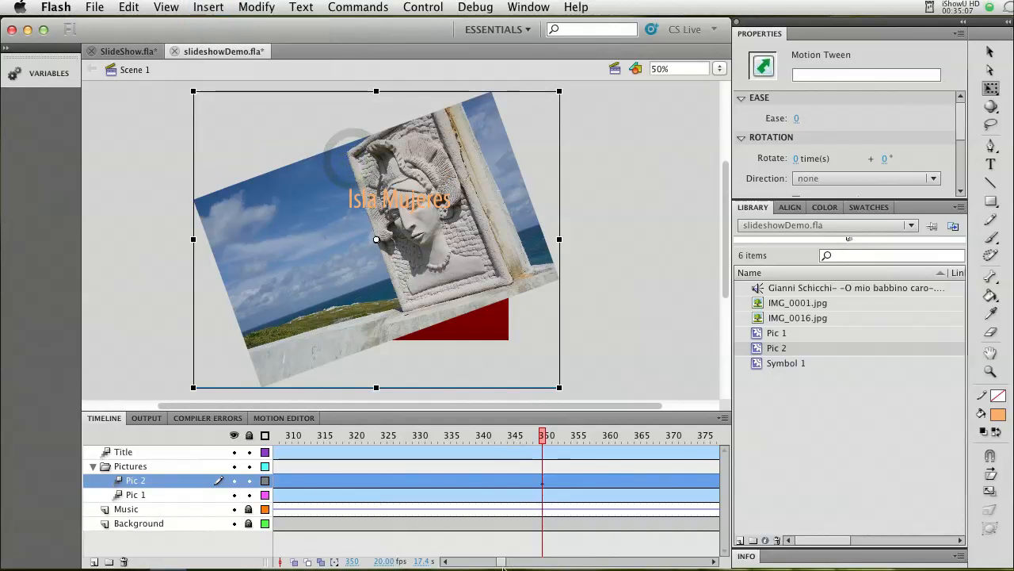
Add an Alpha color effect to the Pic 2 tween at frame 300 and set its alpha amount to 0%.
drag(512, 566, 501, 564)
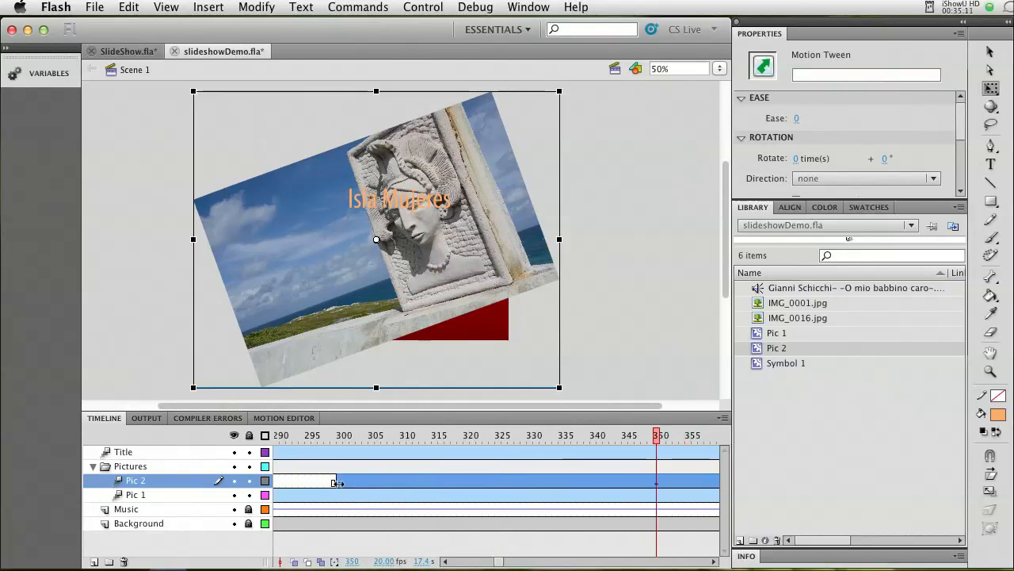
click(340, 485)
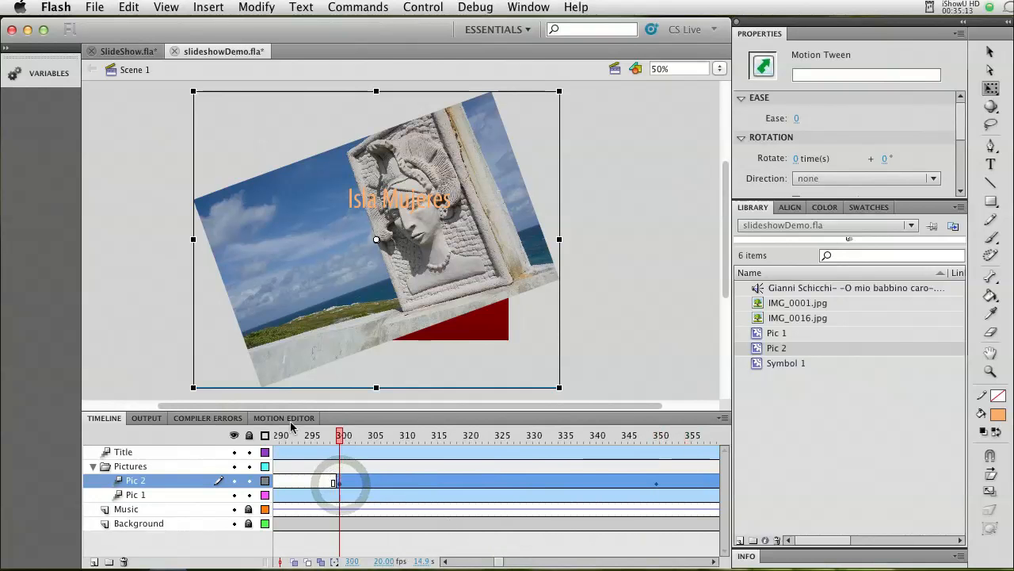
click(353, 483)
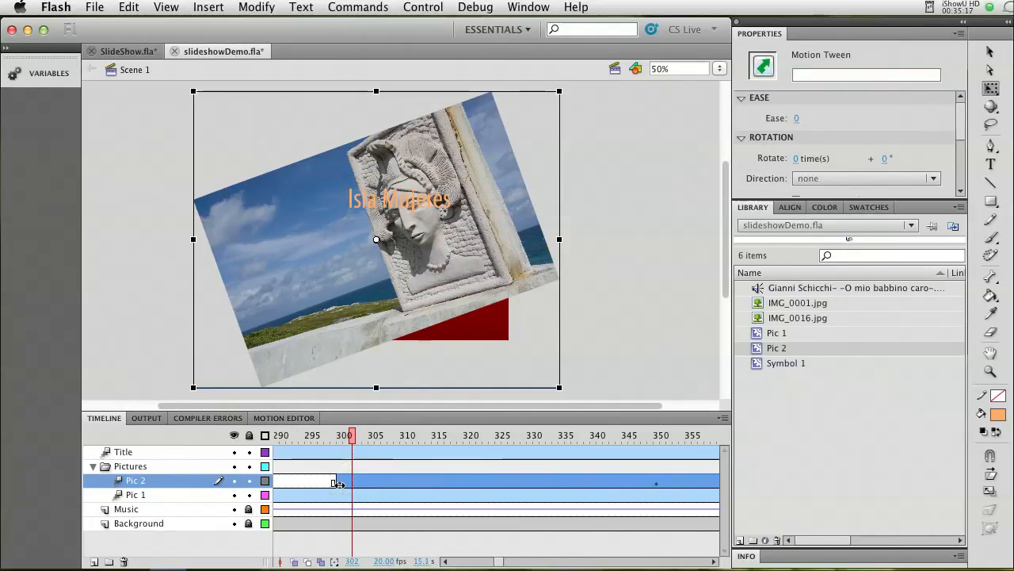
click(339, 484)
click(351, 484)
click(336, 483)
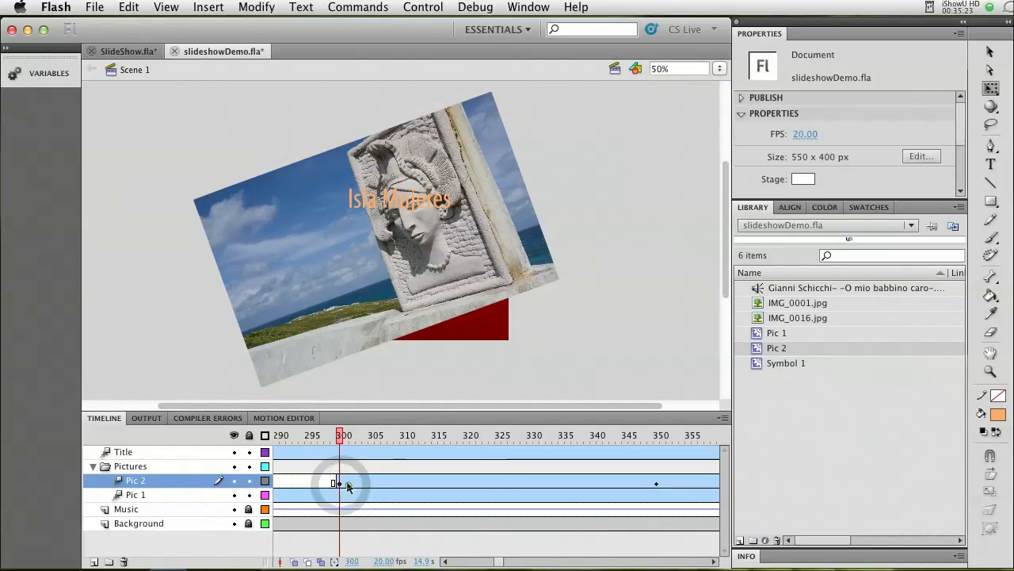
click(349, 484)
click(339, 483)
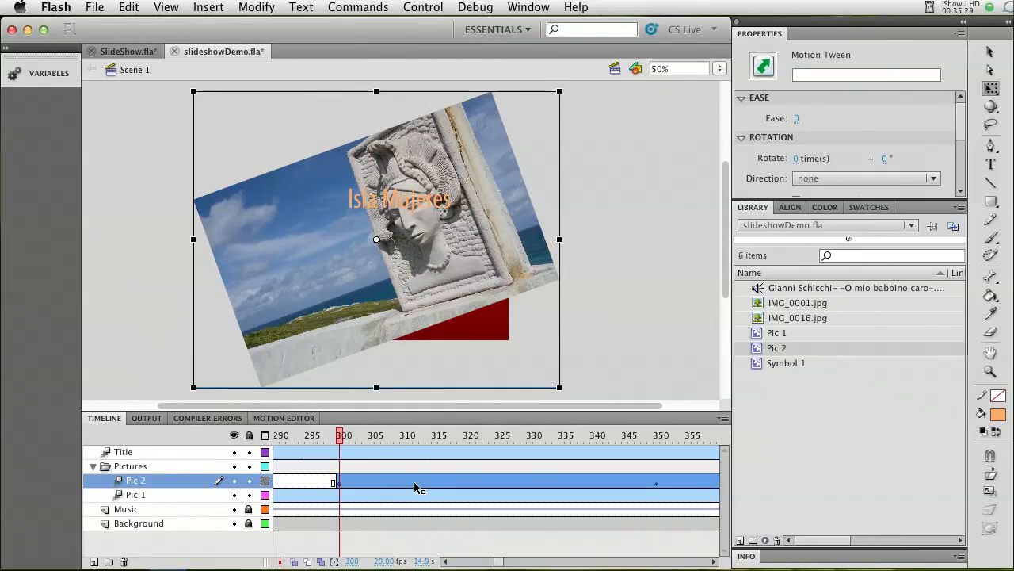
click(284, 419)
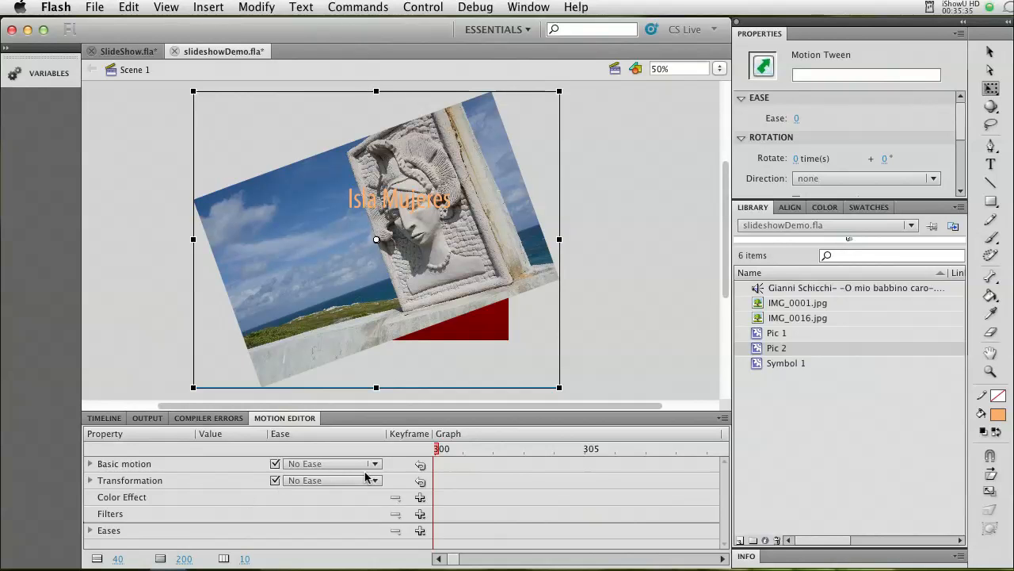
click(421, 497)
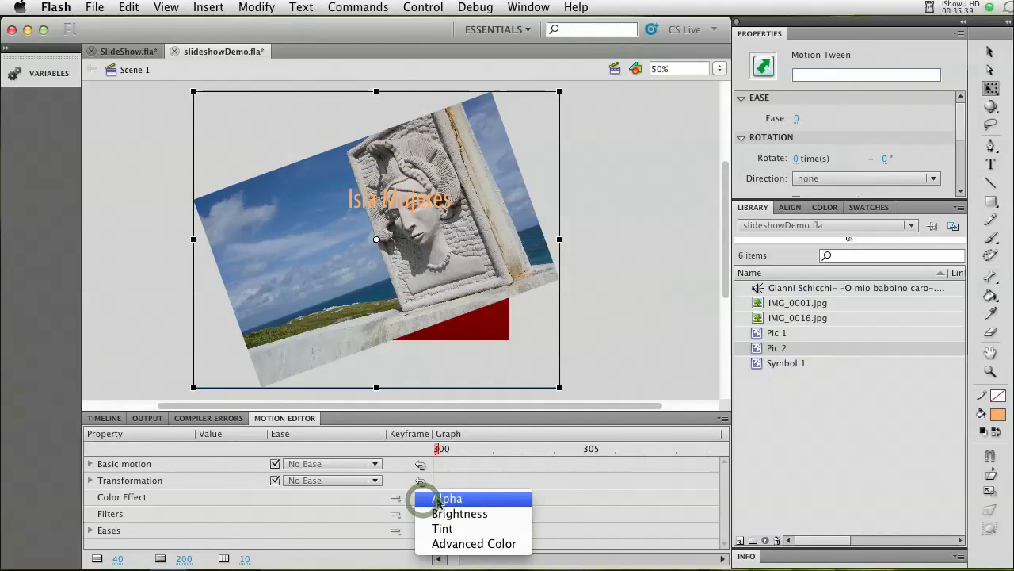
click(444, 498)
click(206, 533)
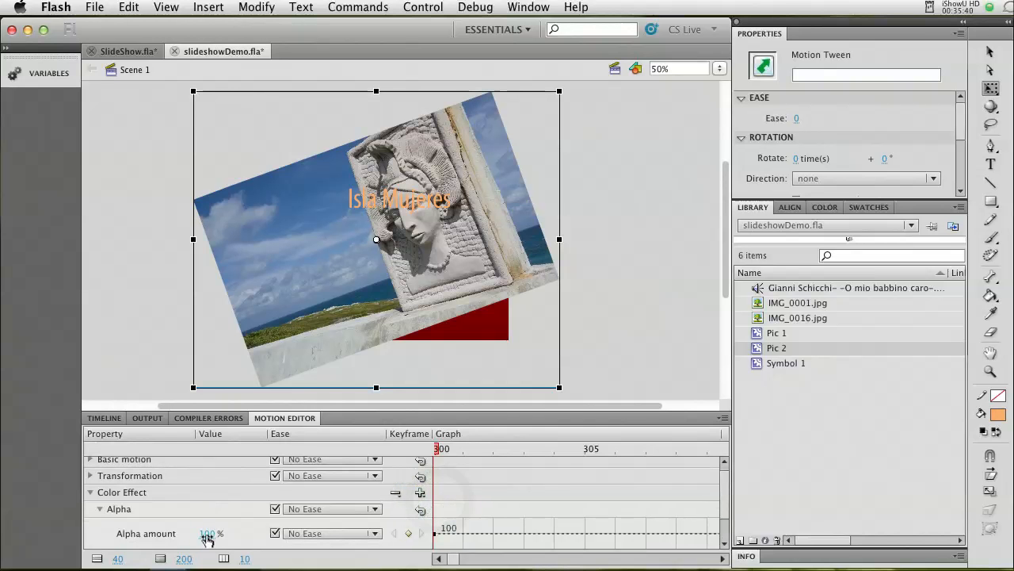
drag(206, 533, 131, 533)
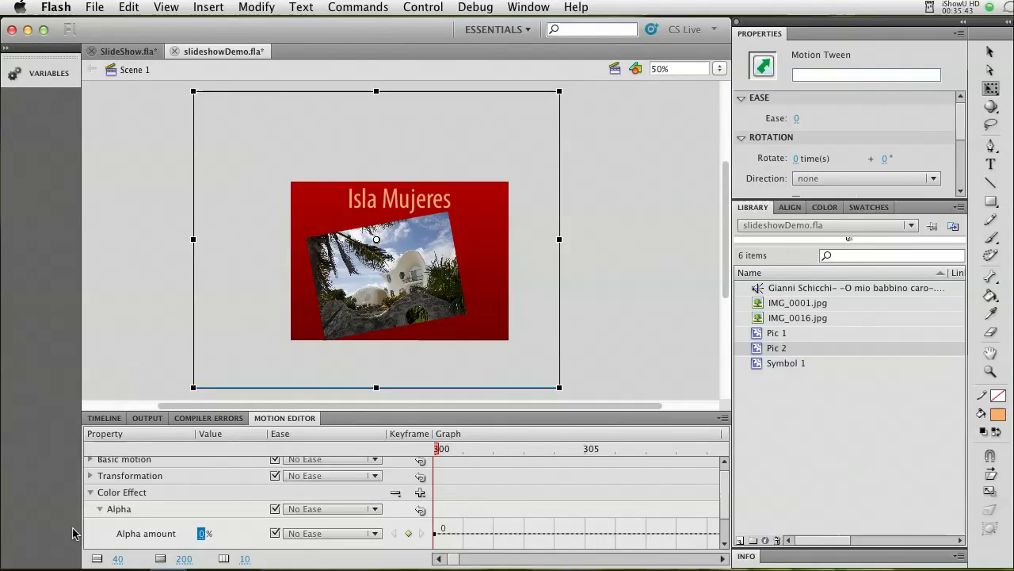
Collapse the color effect properties and add a Drop Shadow filter to the Pic 2 tween.
click(91, 493)
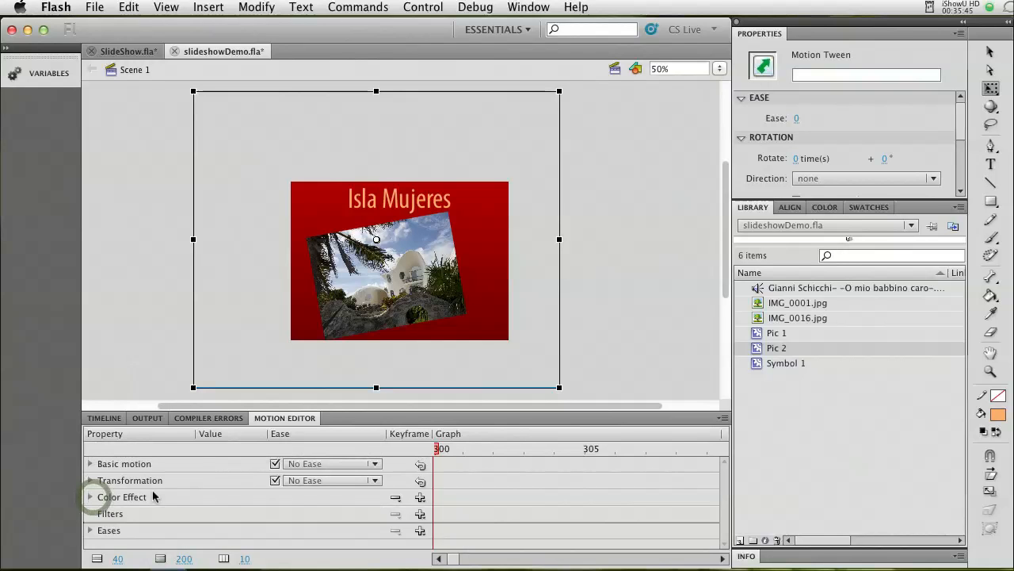
click(420, 514)
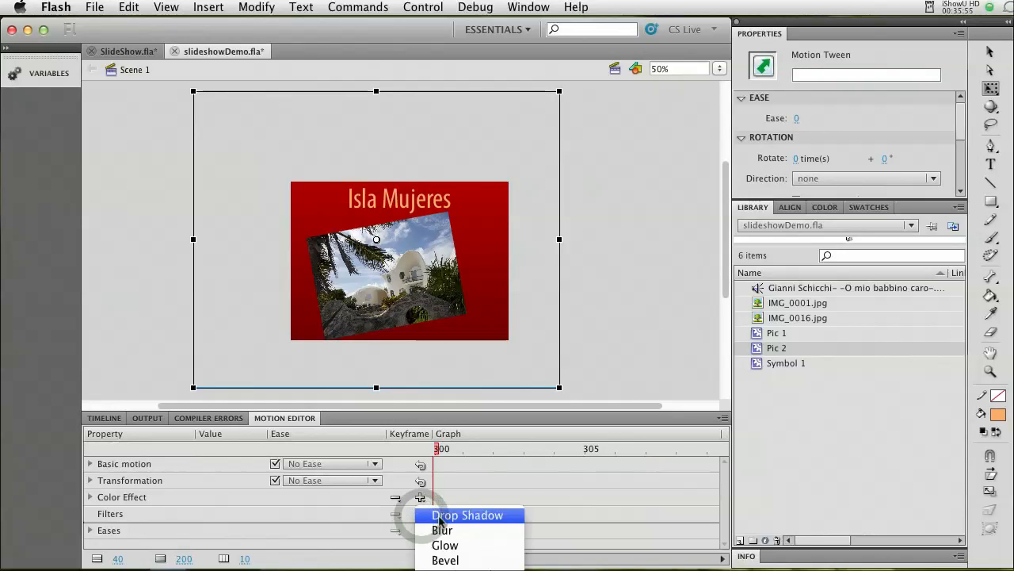
click(441, 517)
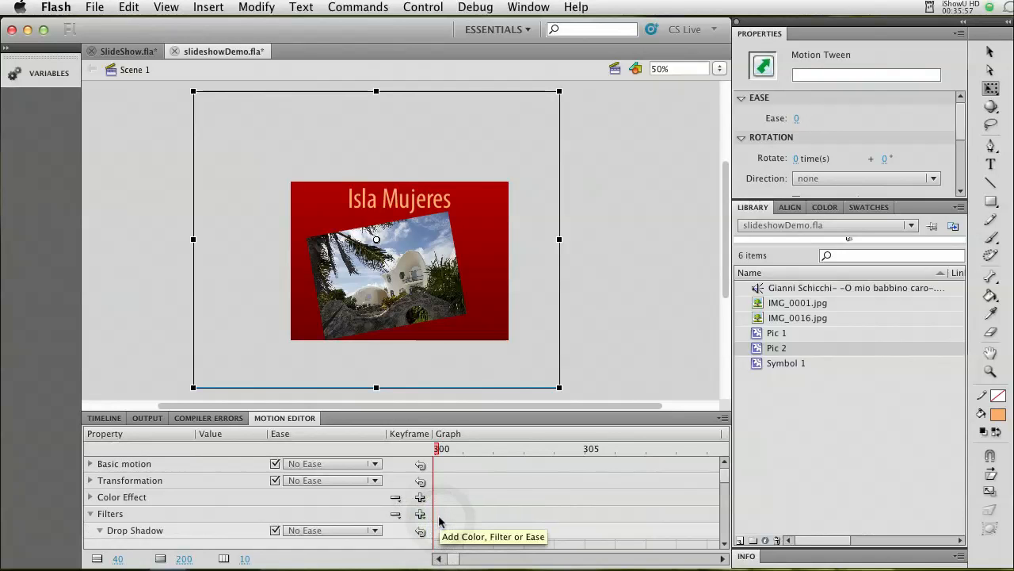
Set the Pic 2 tween's alpha amount to 100% at frame 350.
click(90, 514)
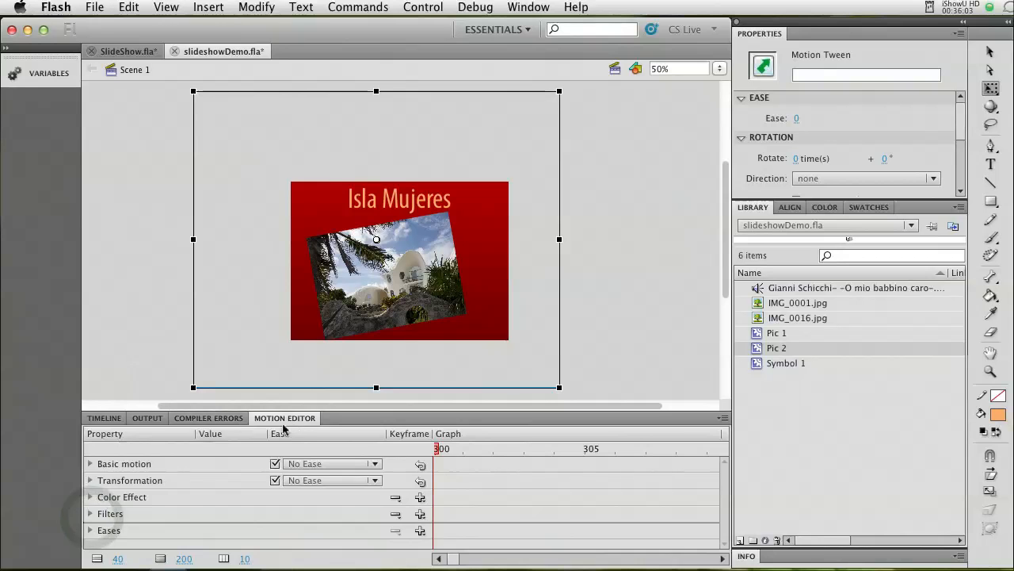
click(104, 418)
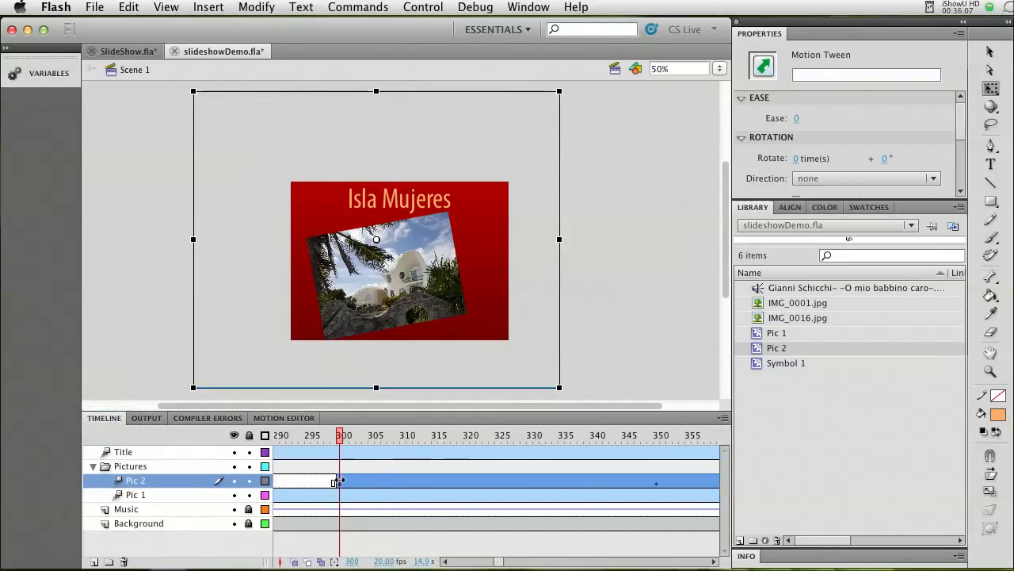
click(657, 488)
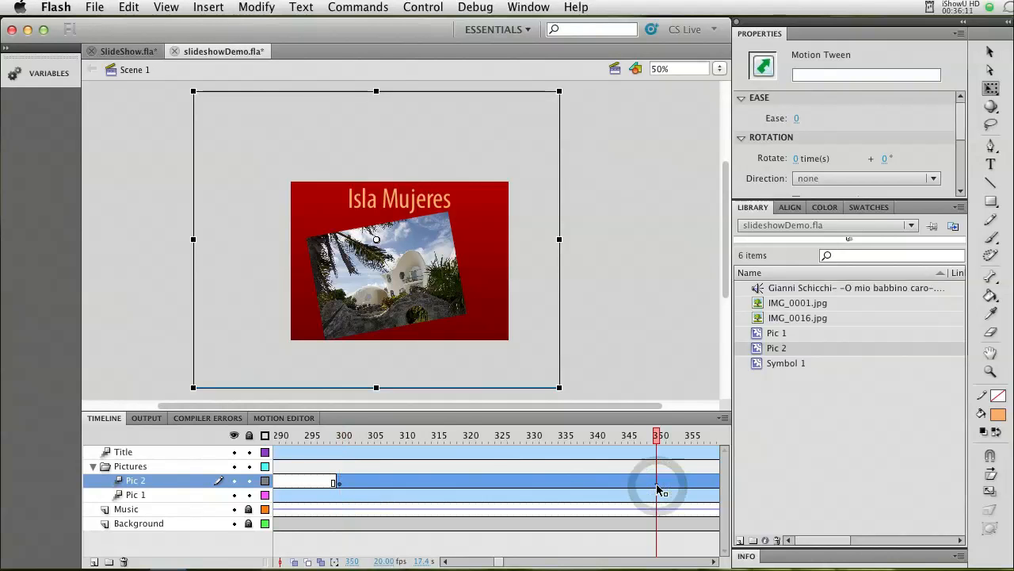
click(285, 418)
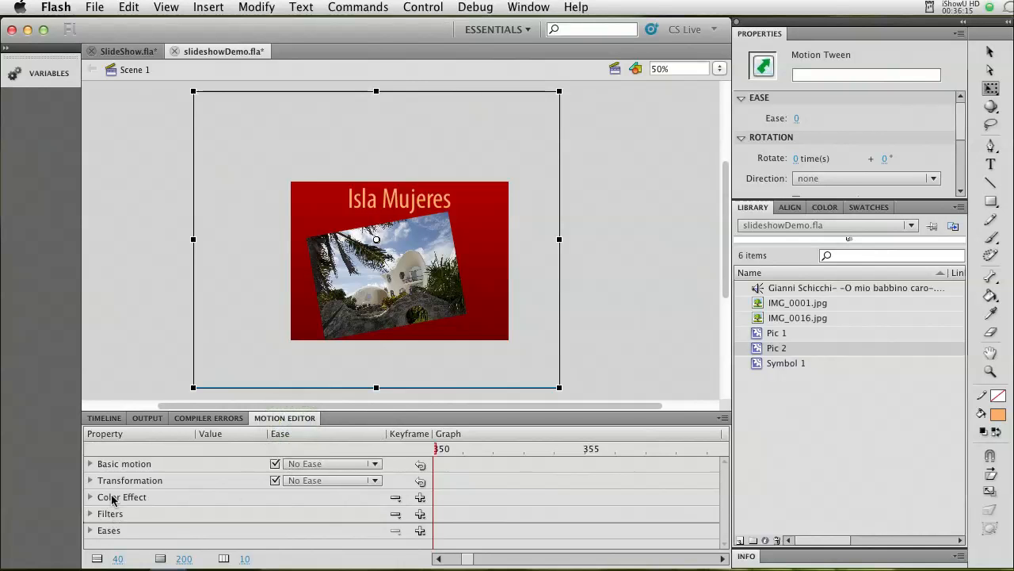
click(91, 498)
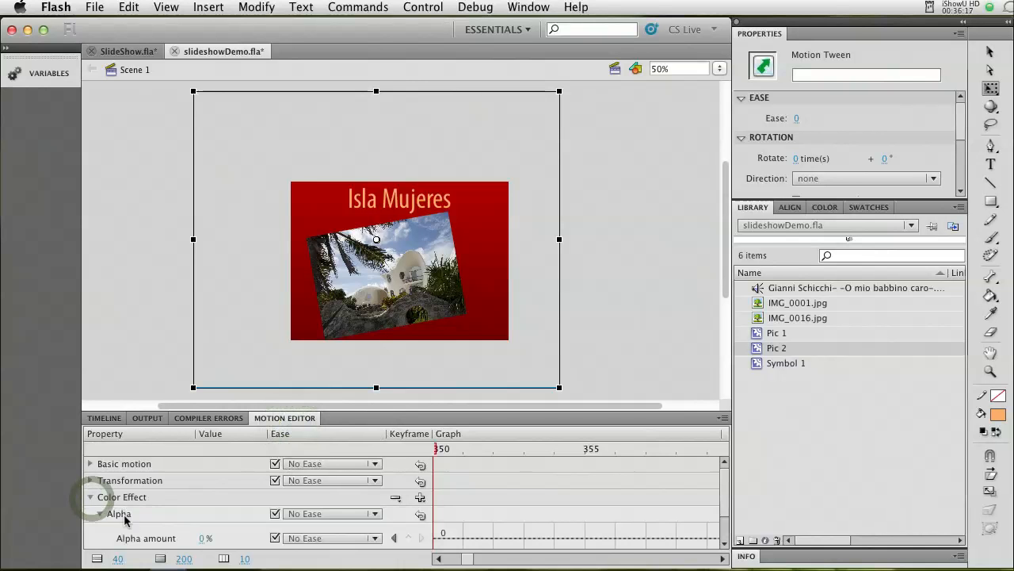
click(204, 539)
text(100)
key(Return)
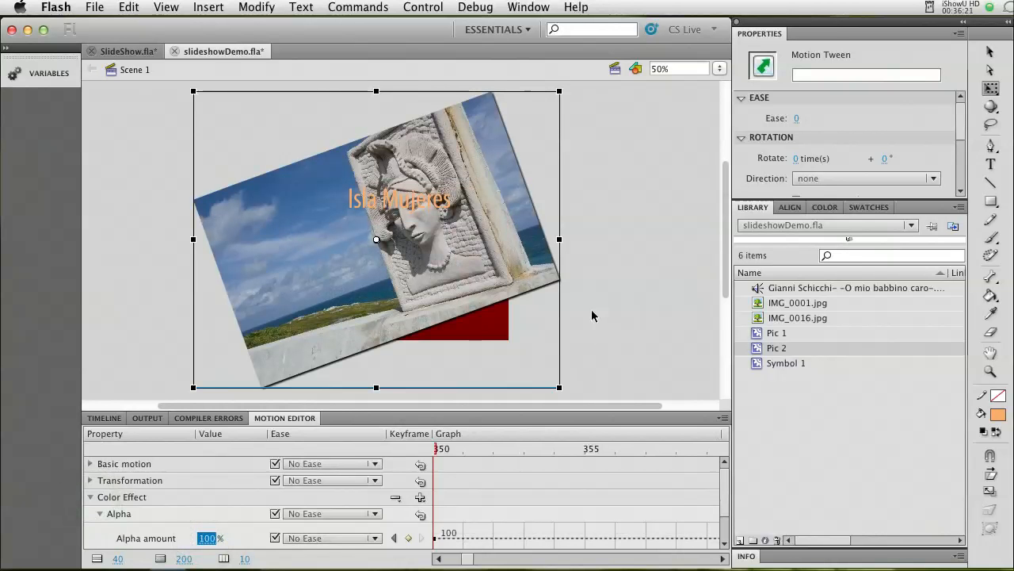
Shrink, rotate and reposition the Pic 2 picture at frame 350 to about 569 wide by 539 high, overlapping the first photo.
drag(566, 97, 508, 240)
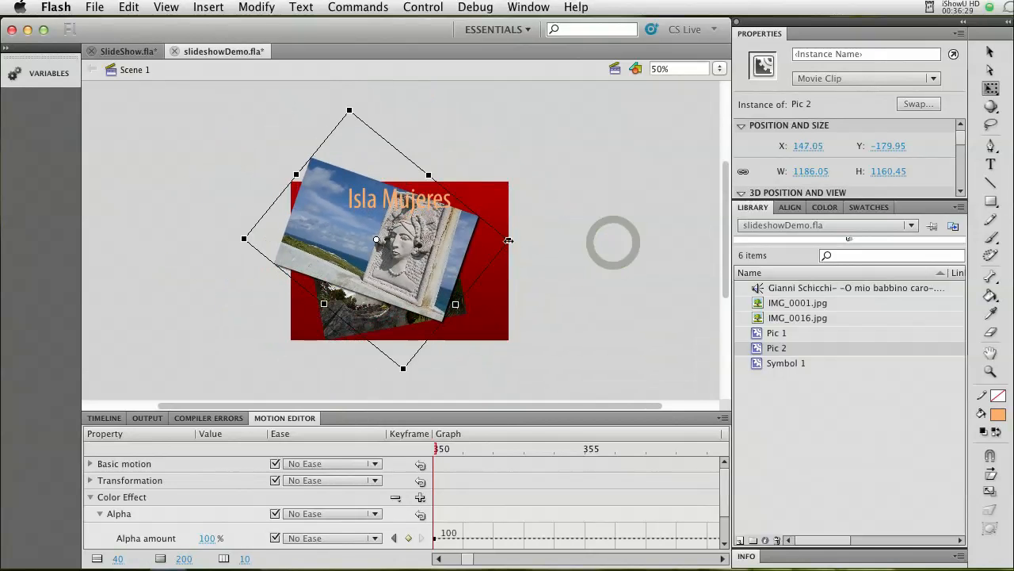
drag(420, 253, 444, 282)
drag(427, 396, 430, 385)
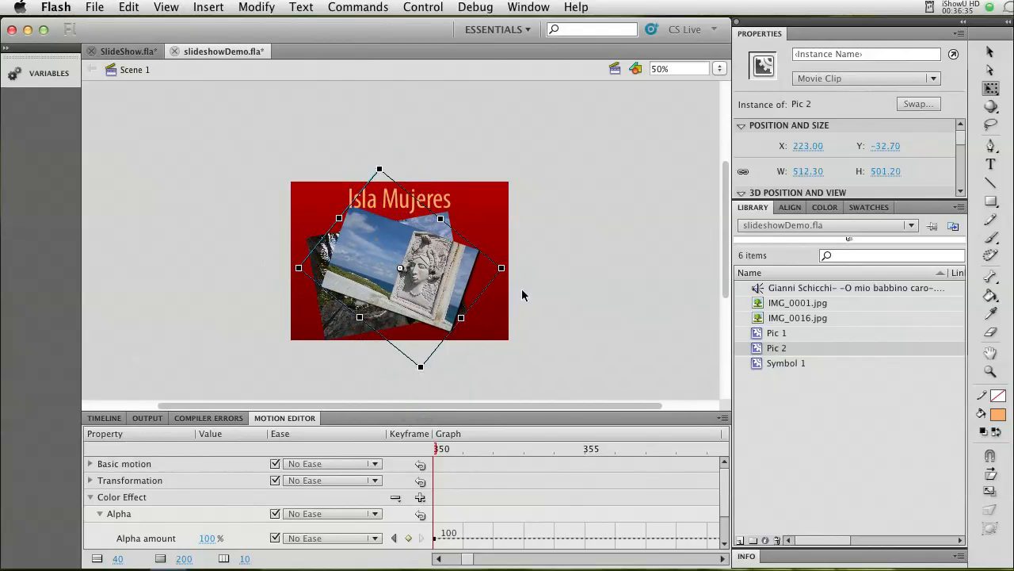
drag(507, 273, 476, 275)
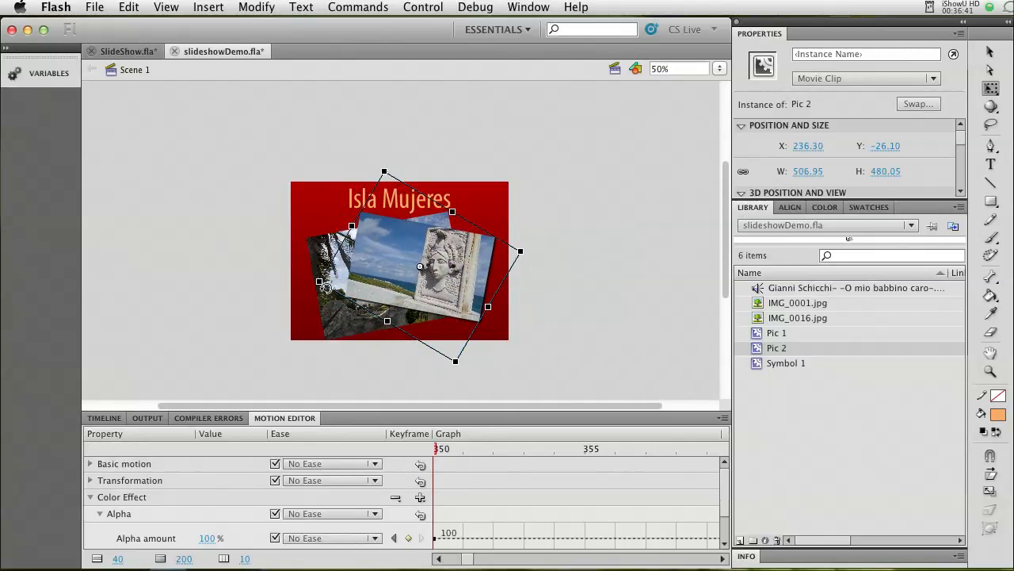
drag(320, 282, 308, 283)
drag(390, 286, 387, 301)
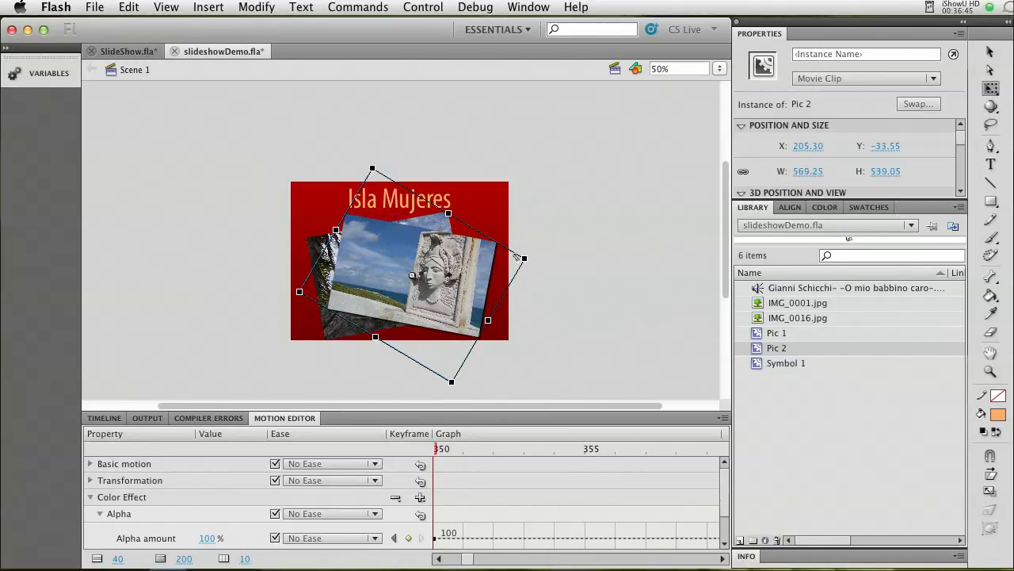
Insert a keyframe at frame 550 of the Pic 2 motion tween.
click(719, 69)
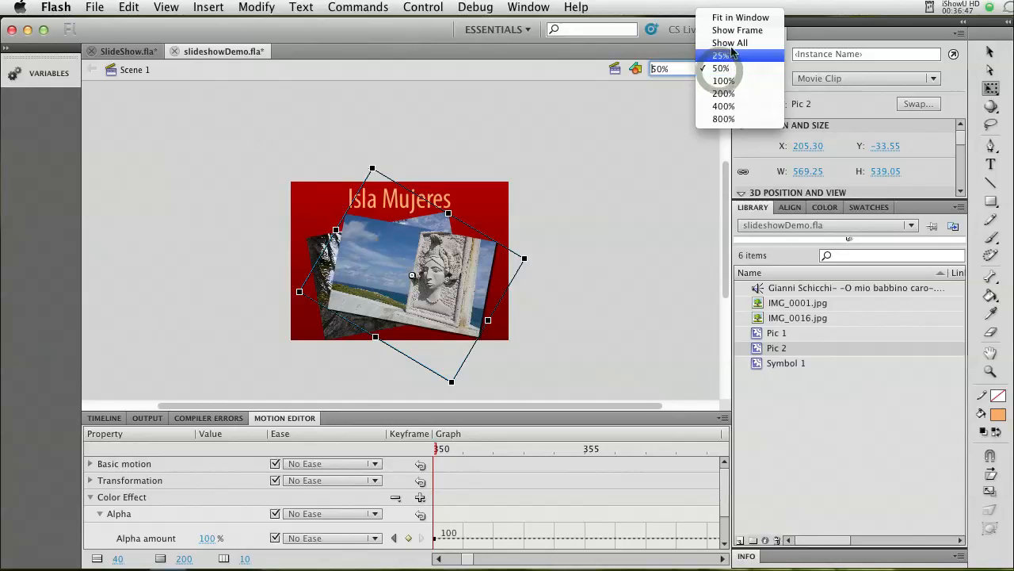
click(724, 80)
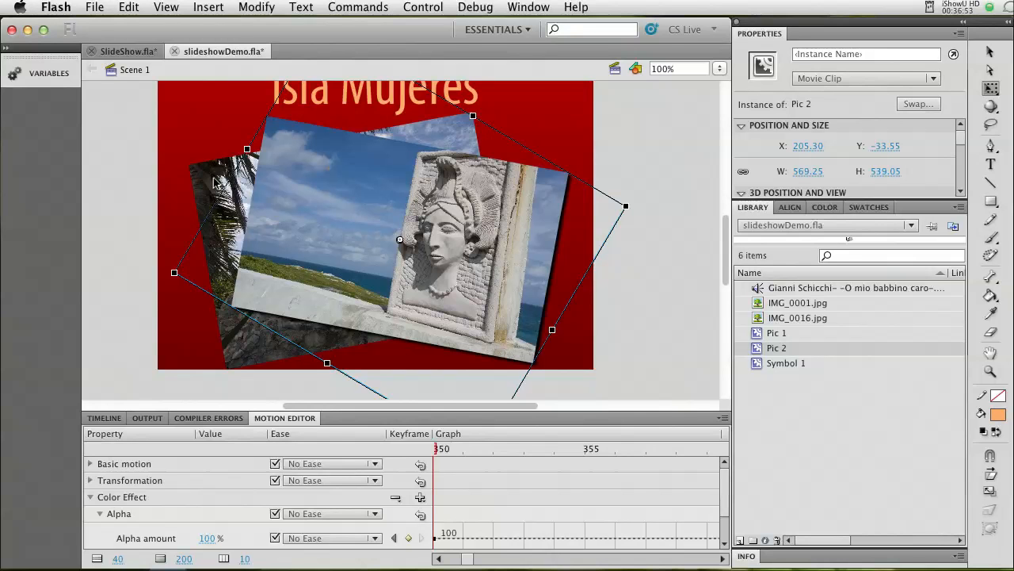
click(104, 418)
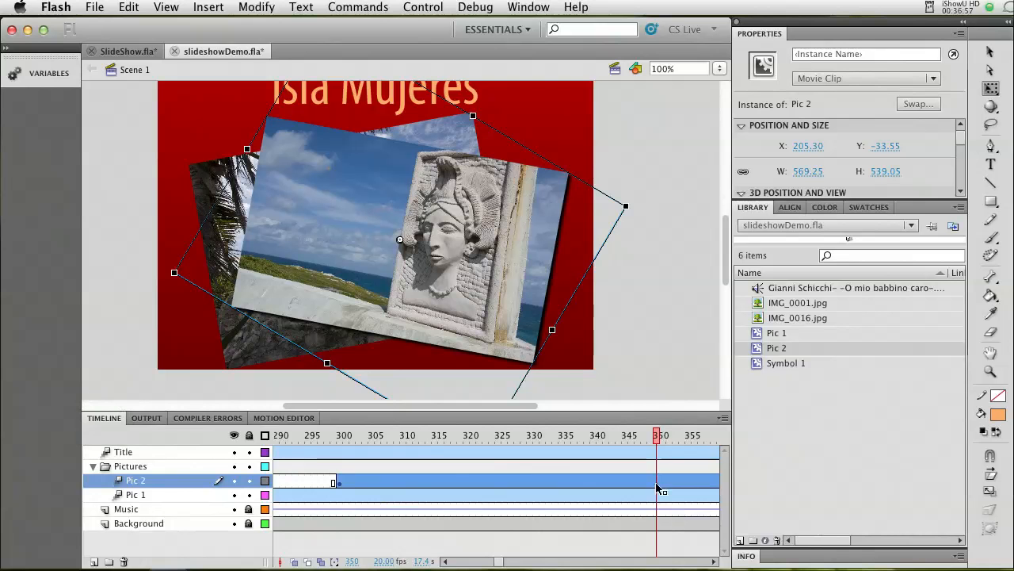
drag(656, 446, 657, 468)
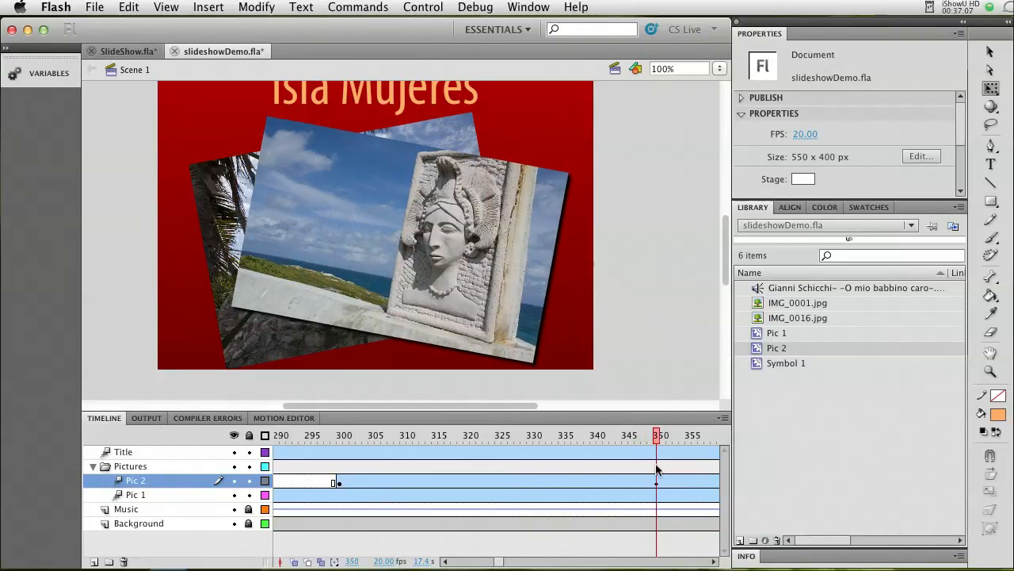
click(643, 481)
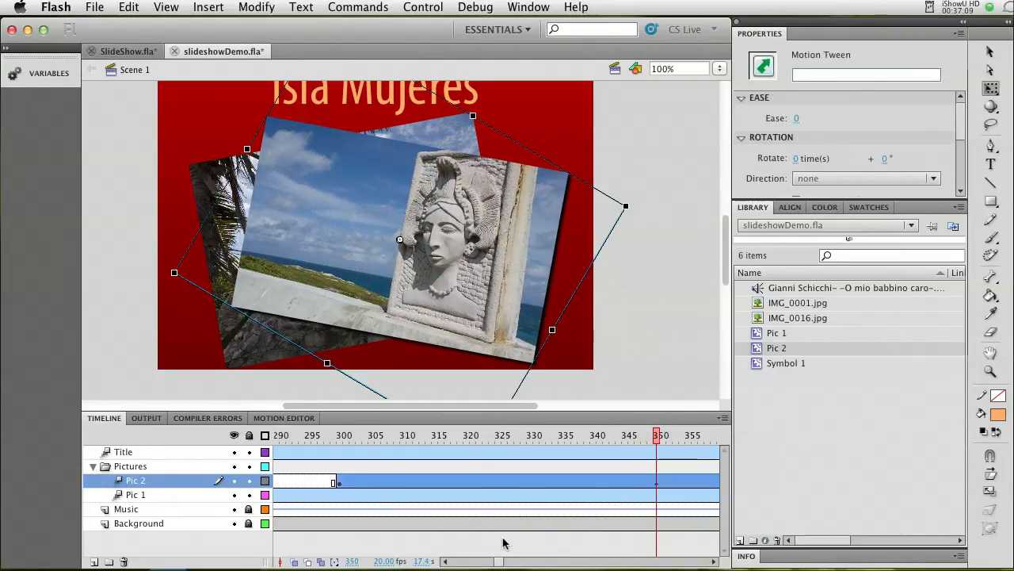
drag(500, 563, 532, 564)
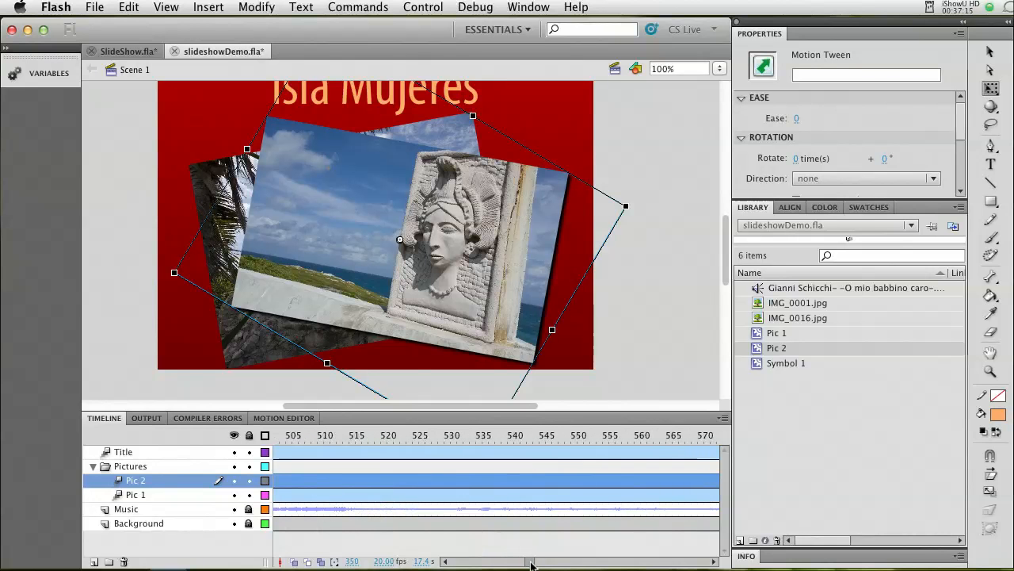
click(574, 487)
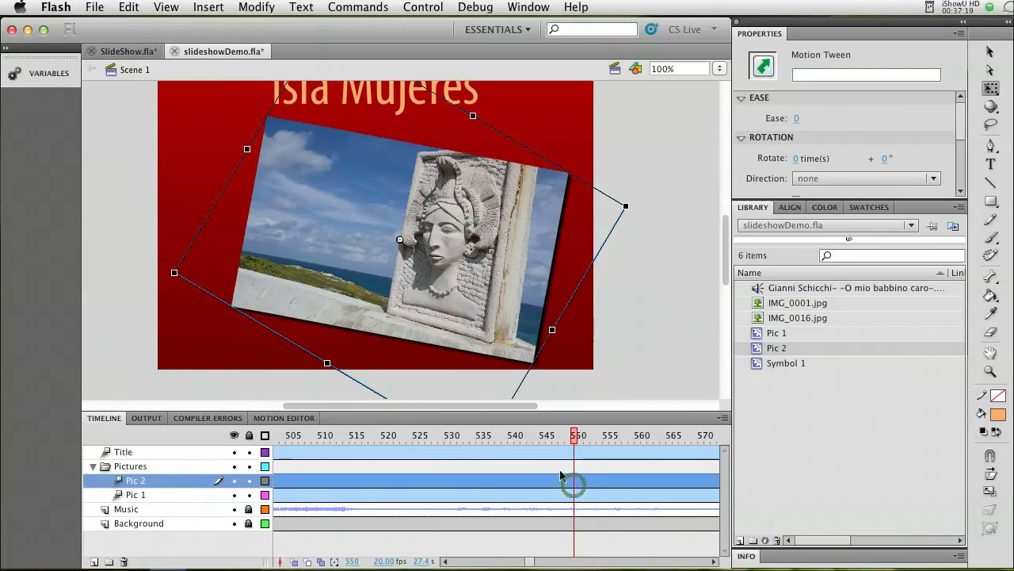
click(210, 7)
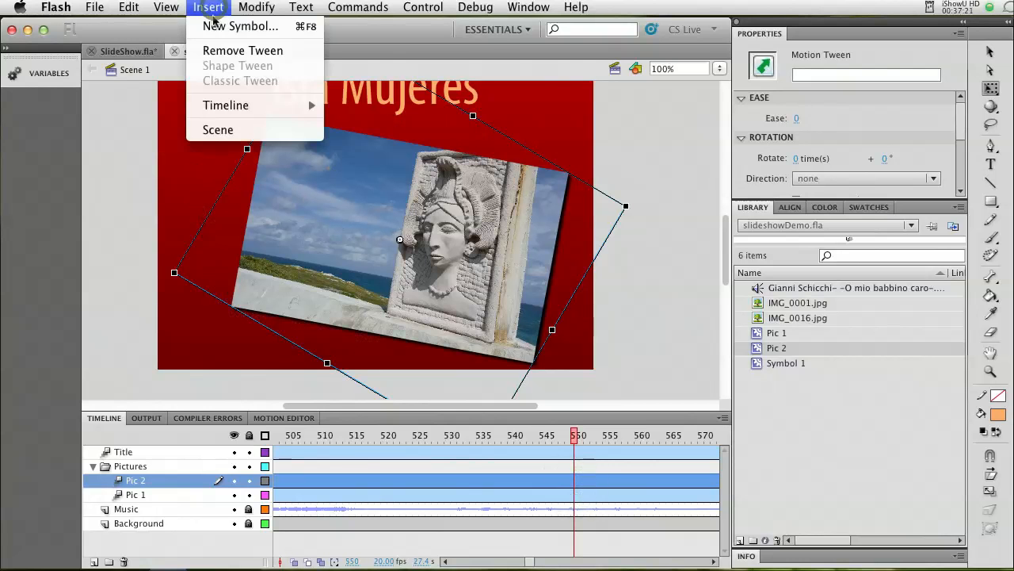
mouse_move(226, 104)
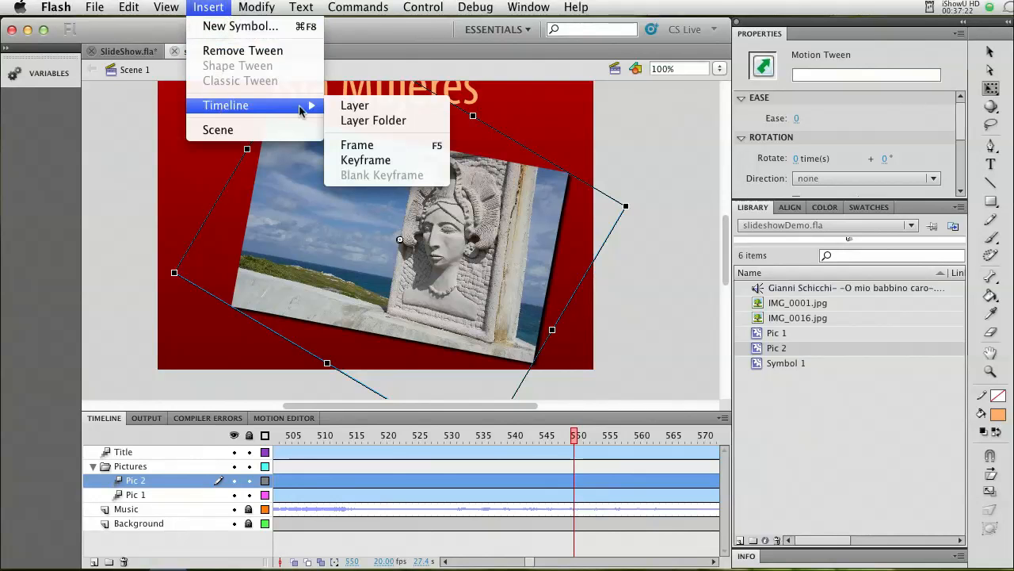
click(362, 160)
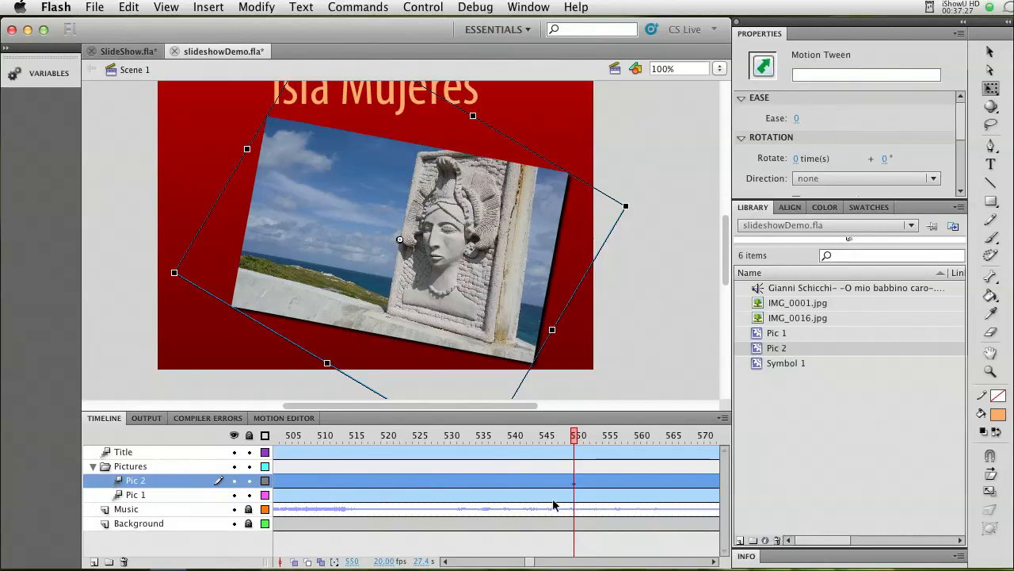
Insert another keyframe in the Pic 2 motion tween at frame 600.
drag(532, 565, 537, 566)
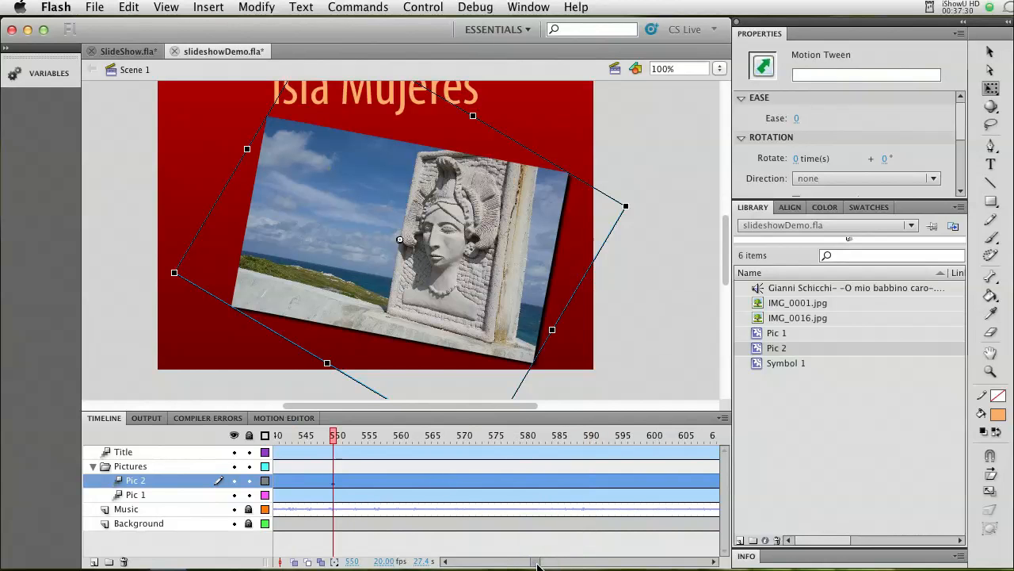
click(652, 485)
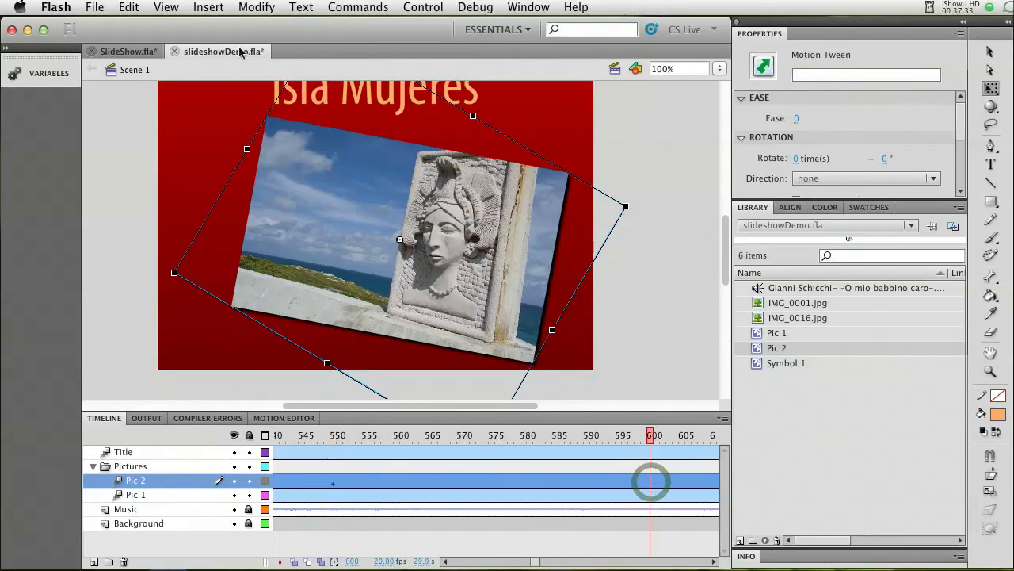
click(208, 7)
mouse_move(313, 106)
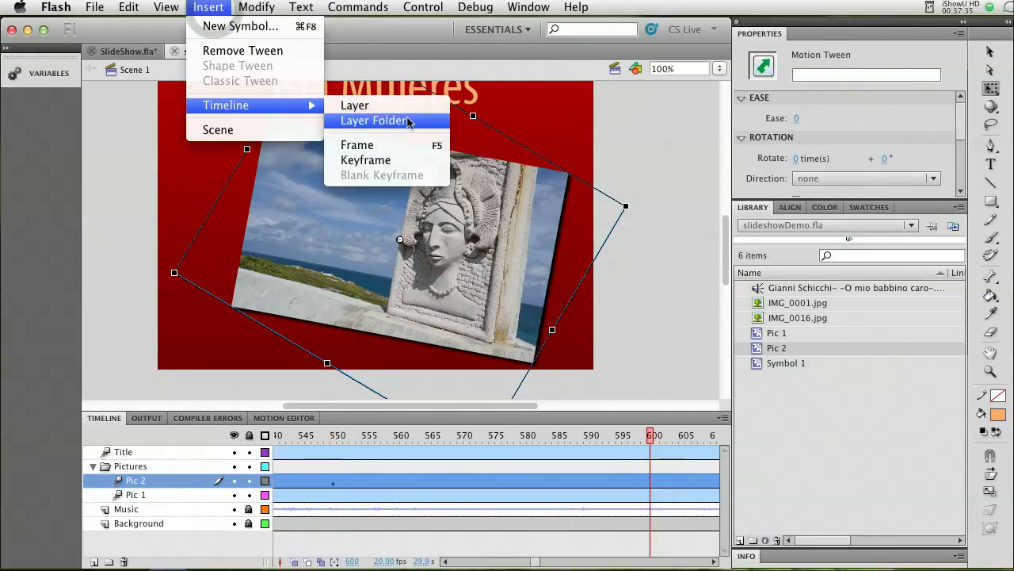
click(385, 163)
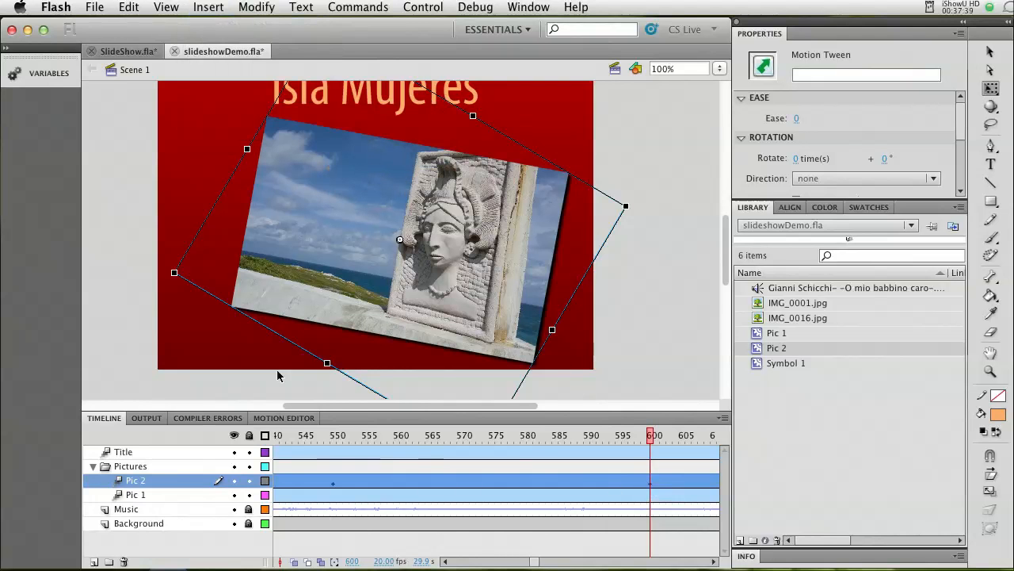
Set the Pic 2 alpha amount to 0% at frame 600 and scrub back through the fade-out.
click(284, 417)
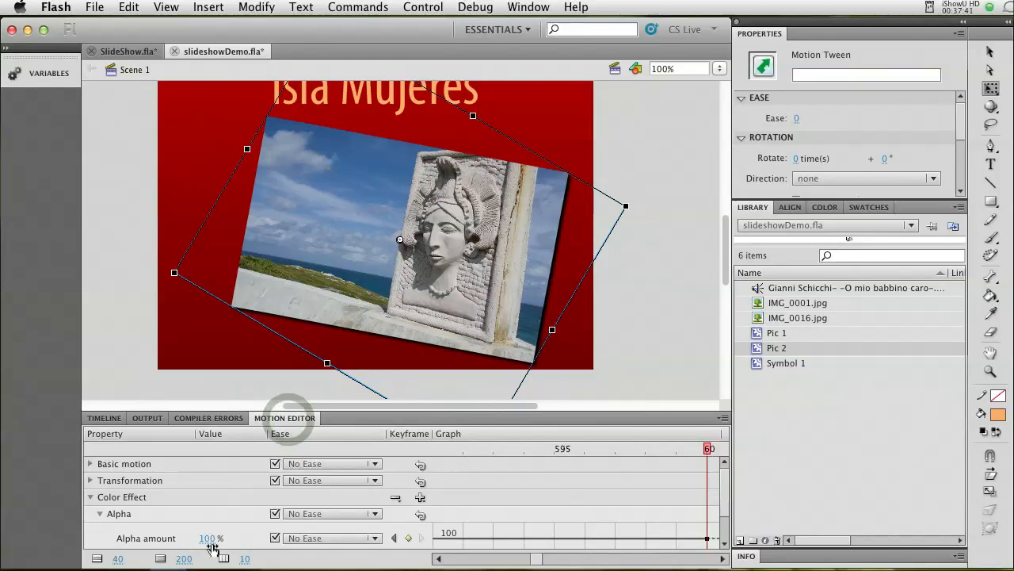
drag(207, 538, 109, 538)
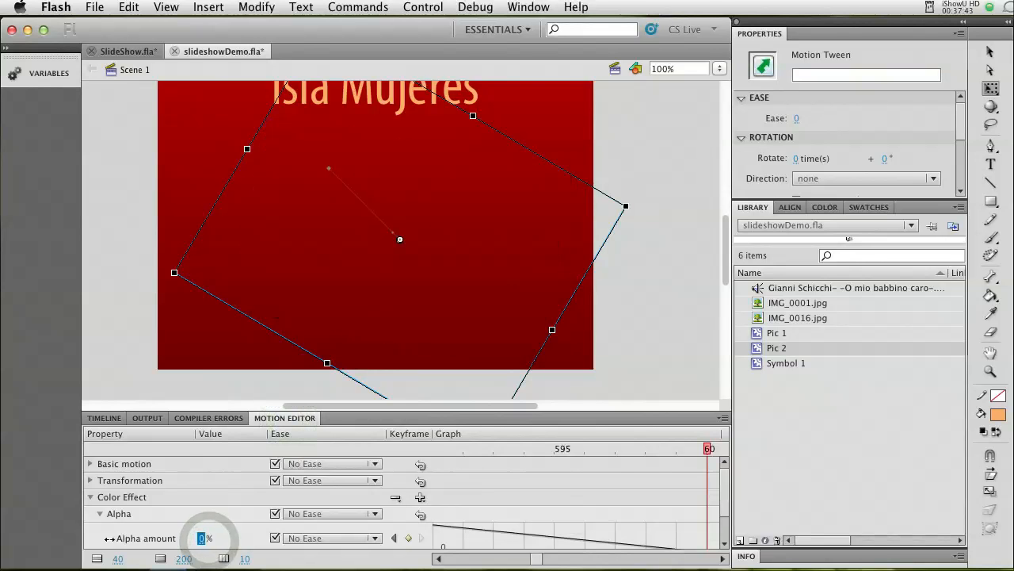
click(104, 418)
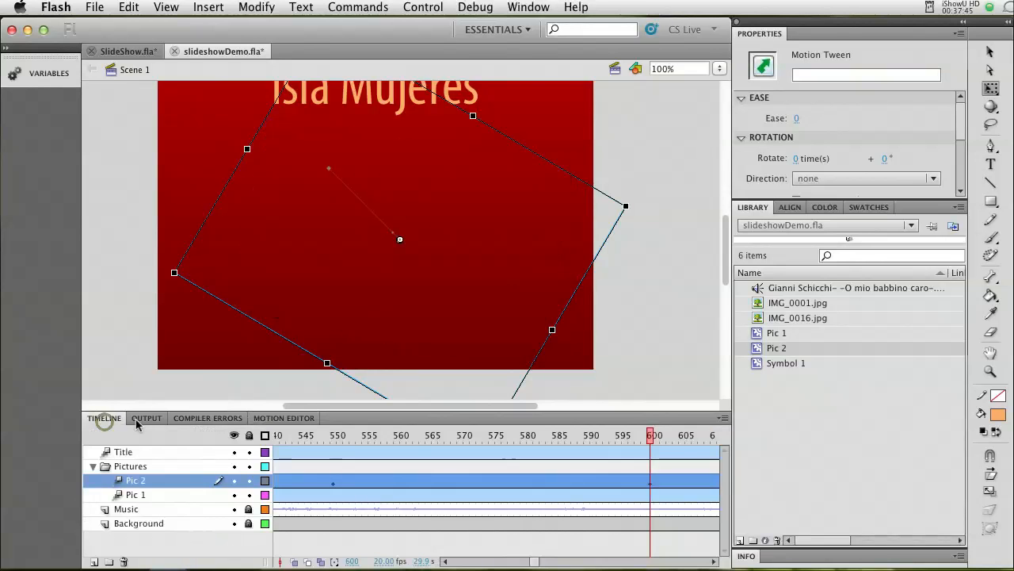
drag(653, 441, 383, 441)
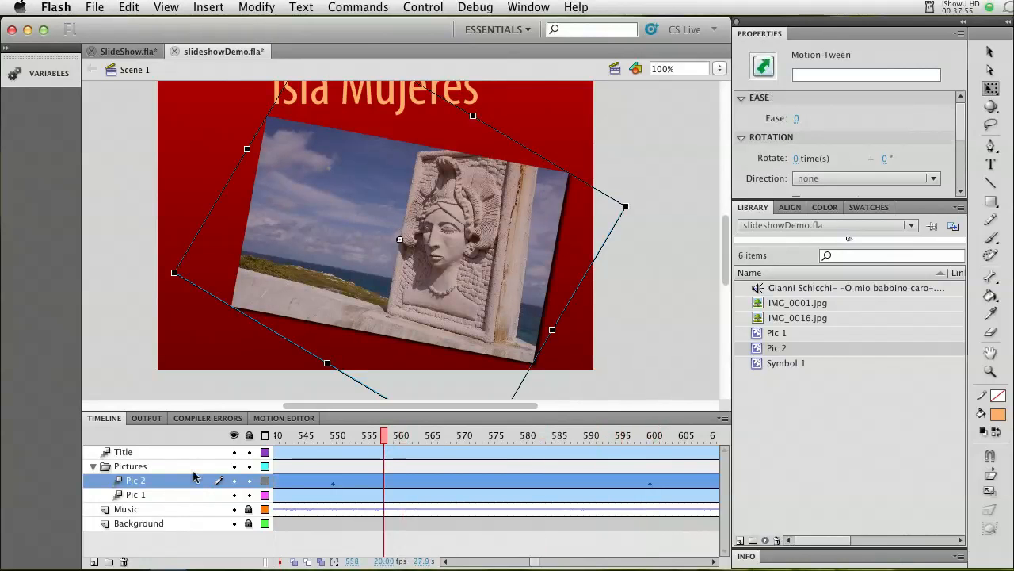
drag(385, 440, 294, 439)
Add a Drop Shadow filter to the Pic 1 motion tween at frame 200.
drag(534, 563, 483, 563)
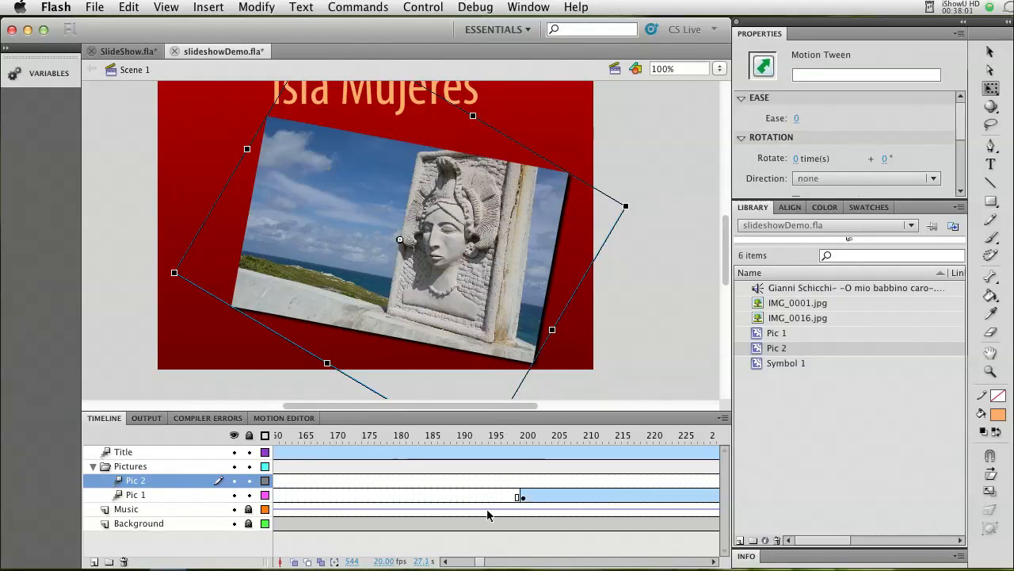
click(526, 499)
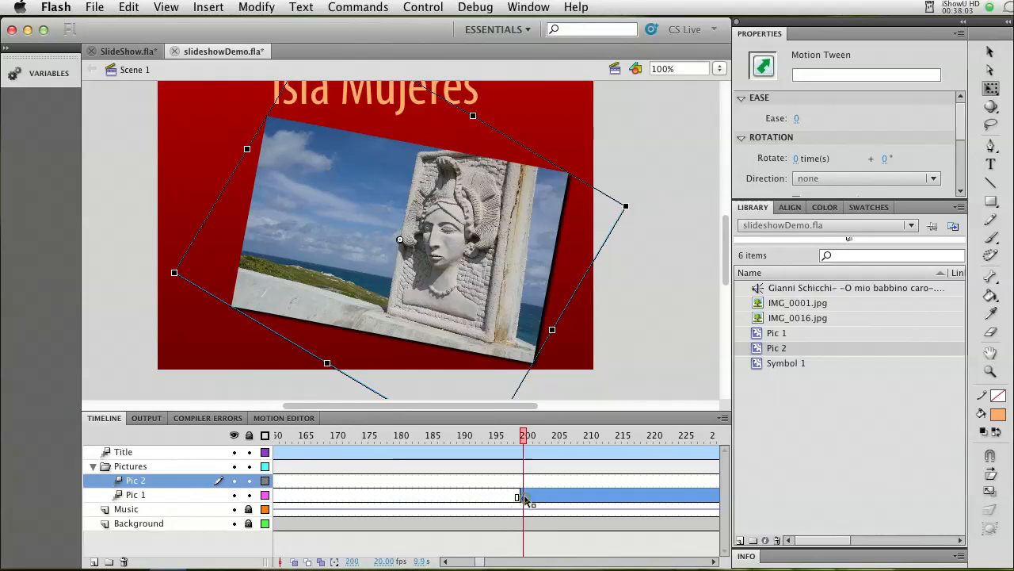
click(278, 419)
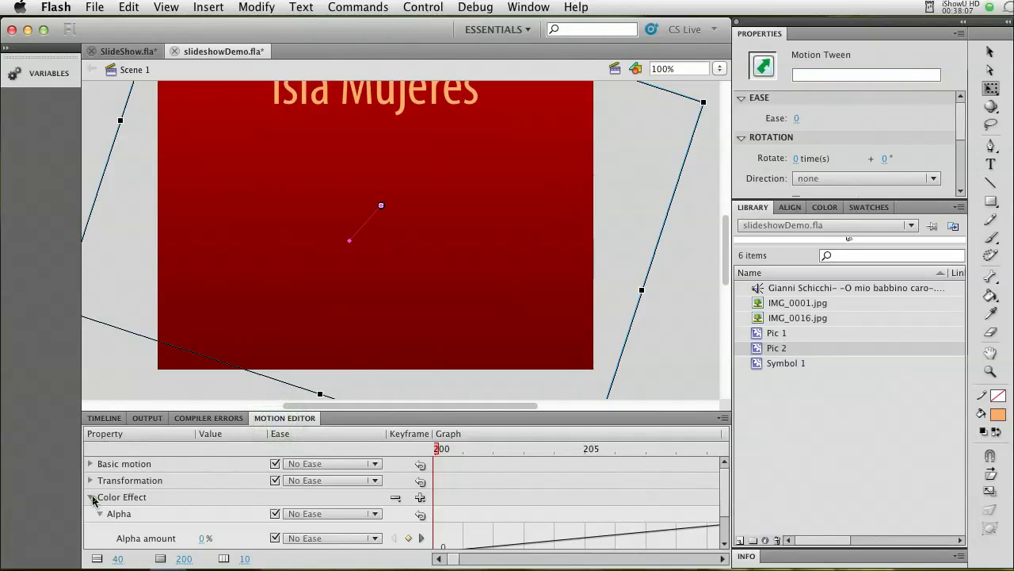
click(90, 497)
click(103, 417)
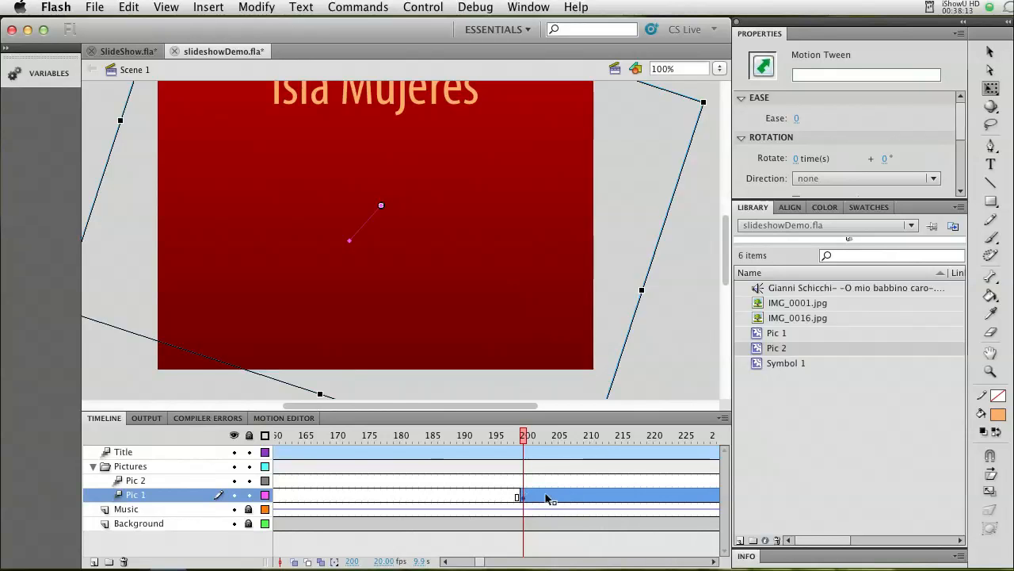
click(279, 418)
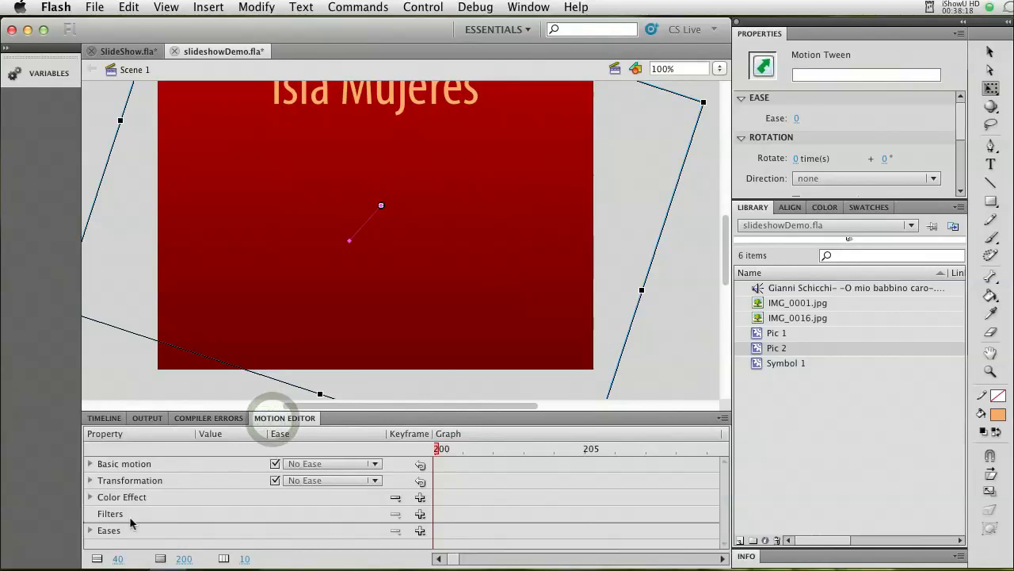
click(420, 514)
click(433, 517)
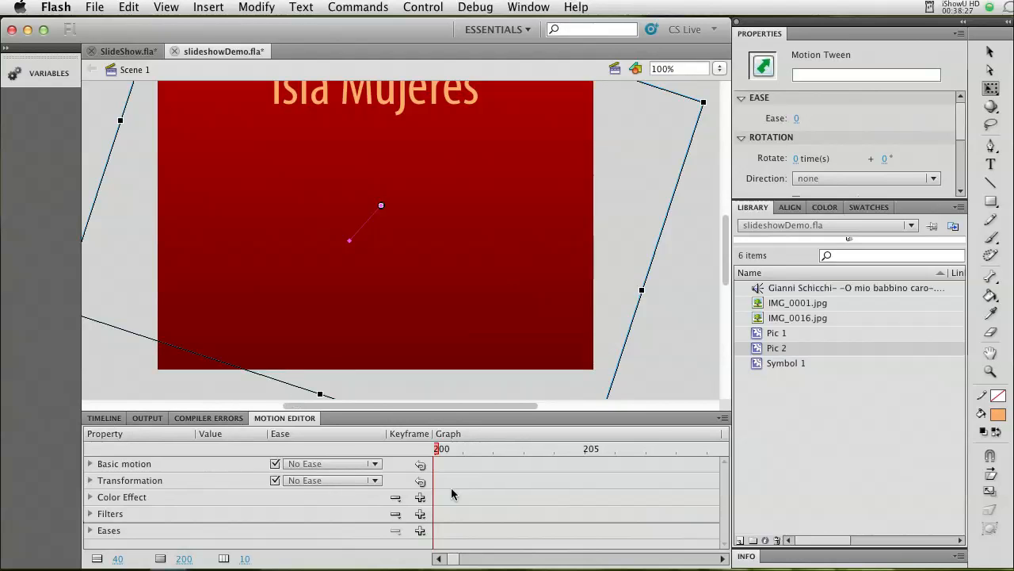
Scrub to frame 262 to check the shadow on Pic 1, and save the document.
click(103, 417)
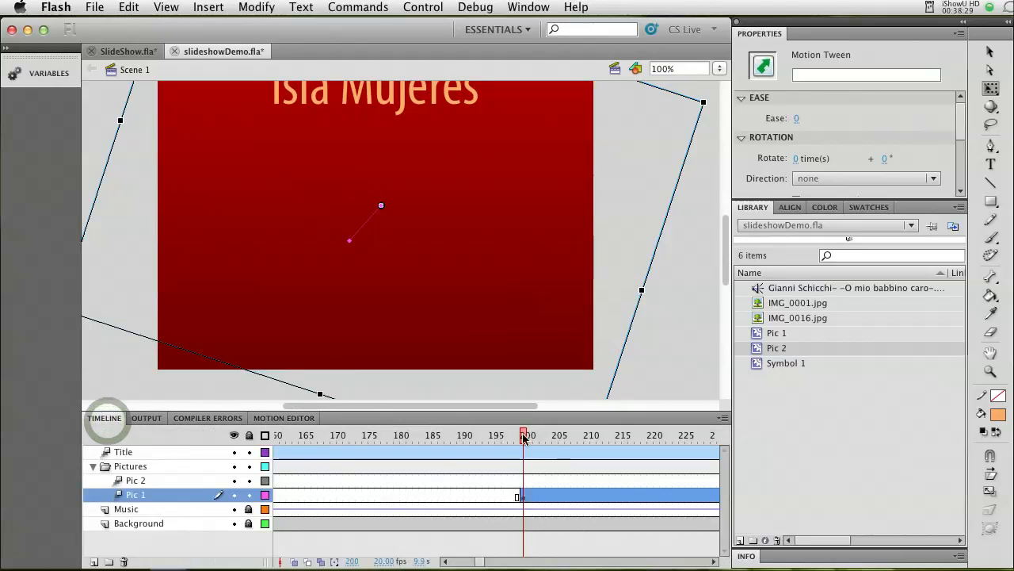
drag(530, 437, 694, 441)
click(434, 305)
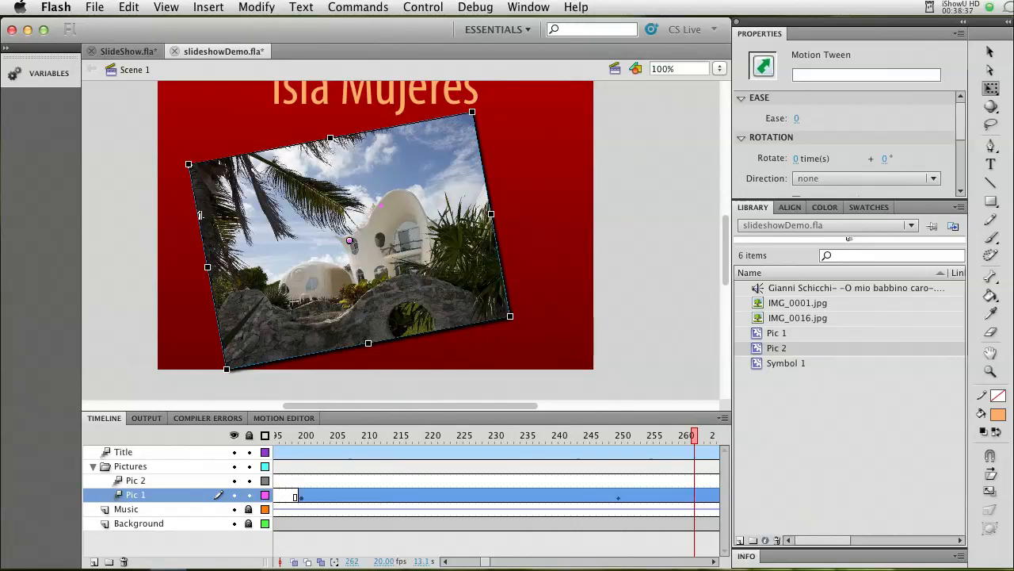
key(super+s)
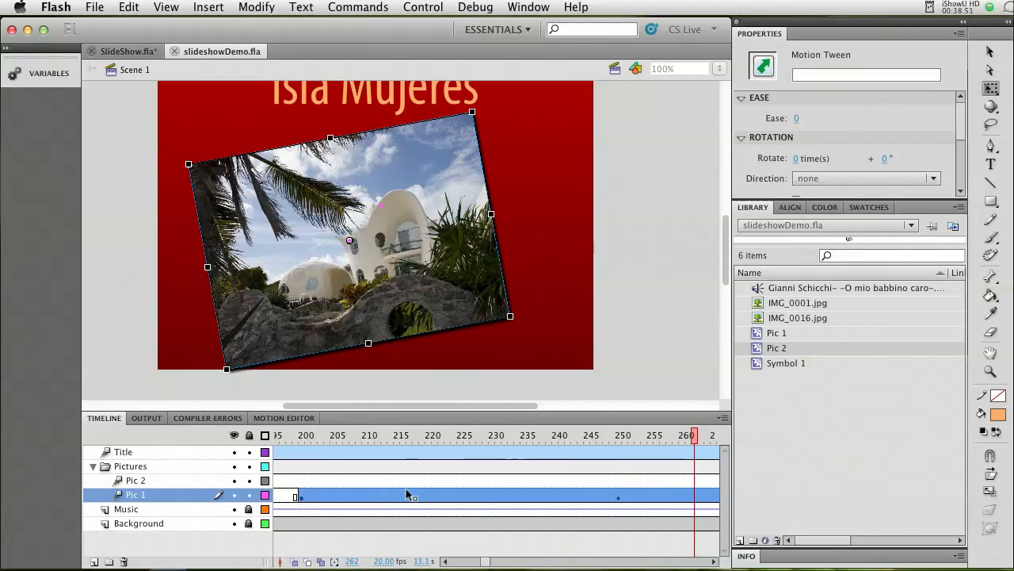
Review the Pic 1 and Pic 2 tween keyframes along the timeline, from frame 200 through to the end near frame 1200.
click(488, 561)
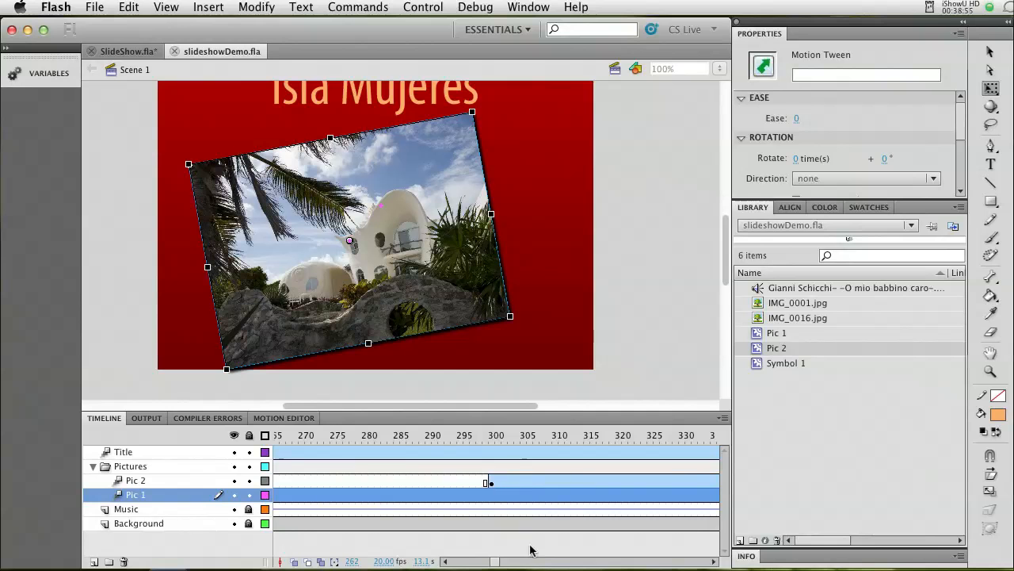
click(497, 563)
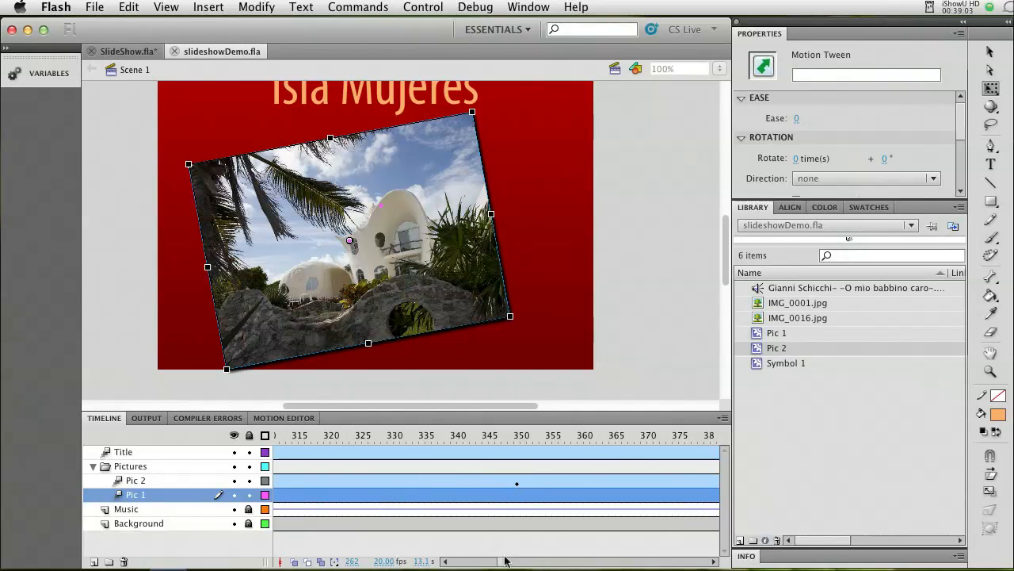
mouse_move(502, 563)
mouse_down()
mouse_move(534, 565)
mouse_move(504, 562)
mouse_up()
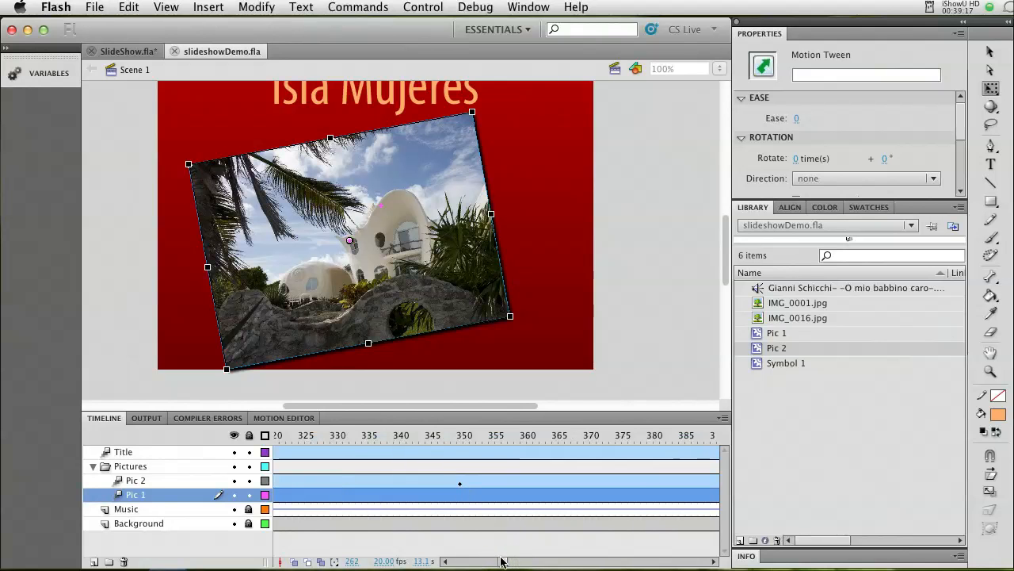
drag(502, 562, 505, 563)
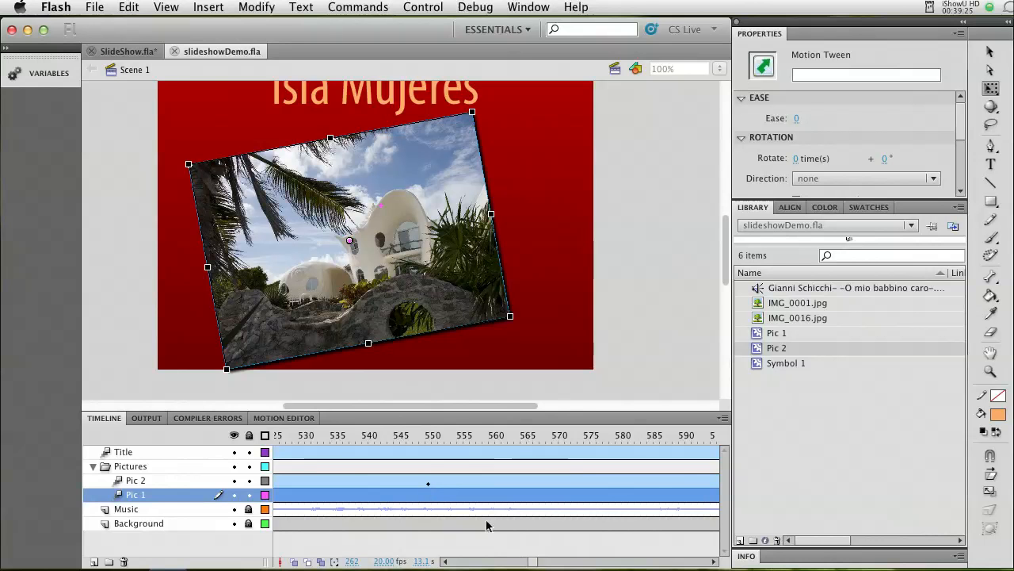
drag(532, 563, 535, 562)
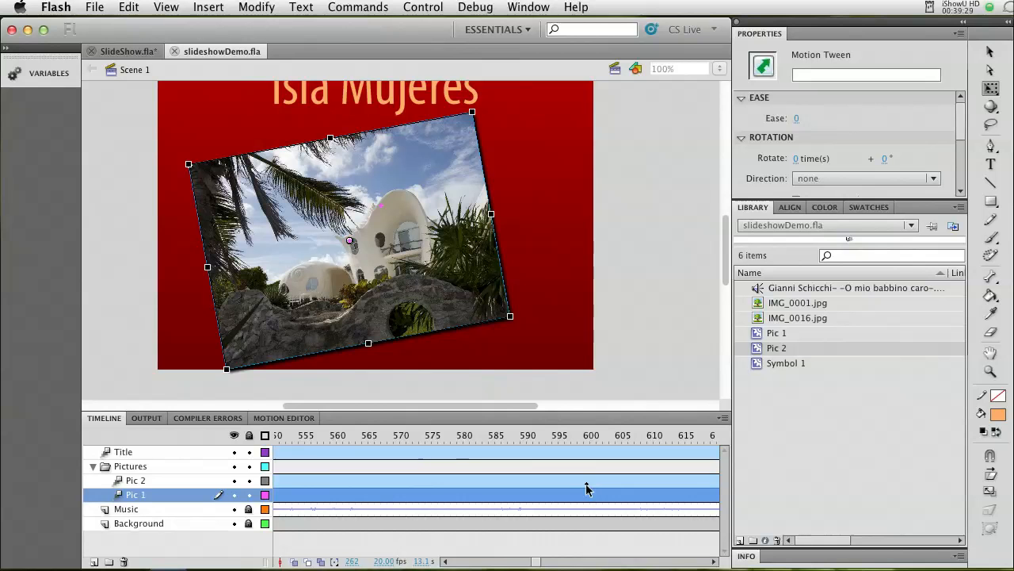
drag(537, 563, 622, 561)
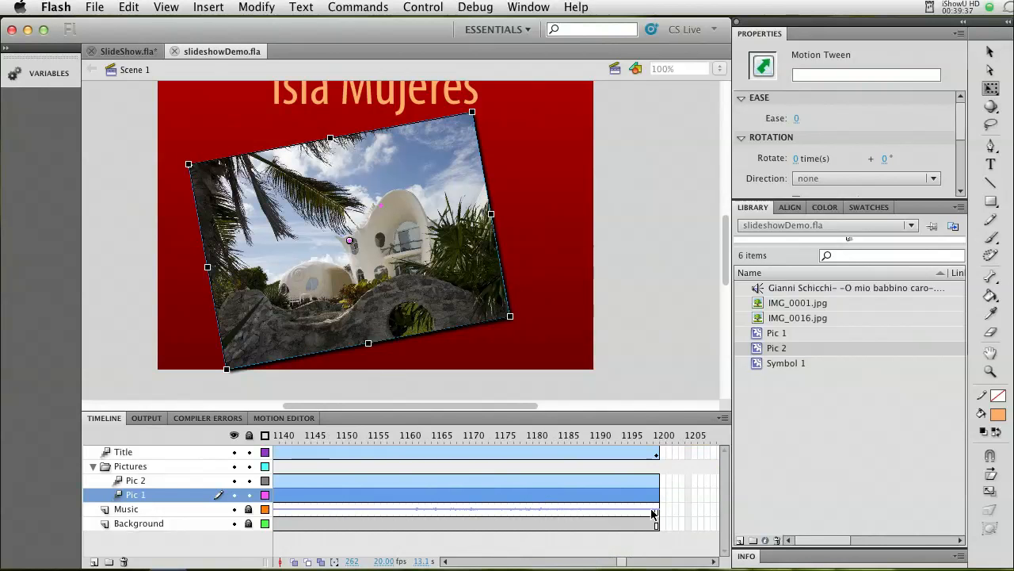
Return the timeline view to frame 1, test the slideshowDemo movie, and close the preview window.
drag(624, 564, 448, 563)
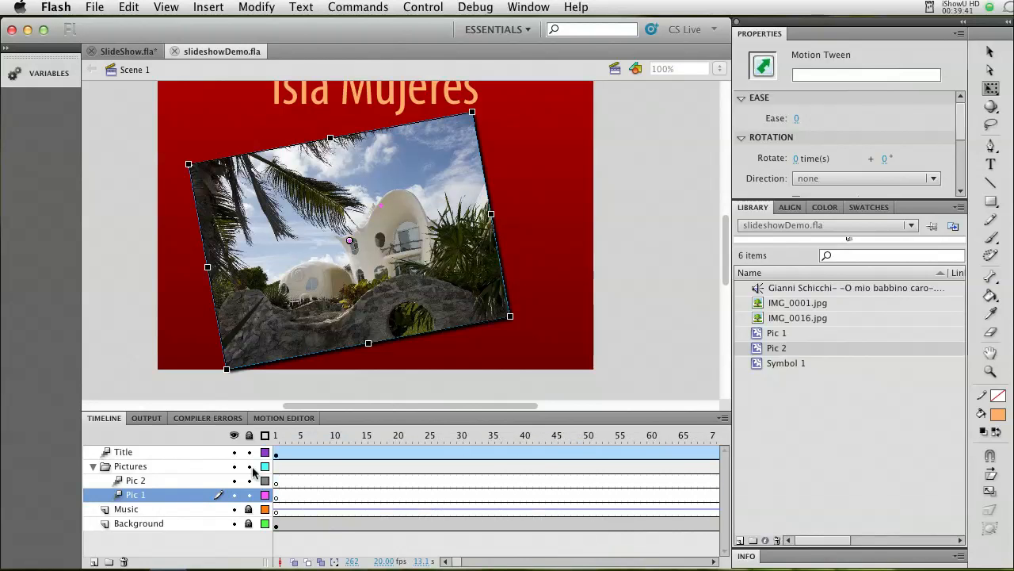
key(super+Return)
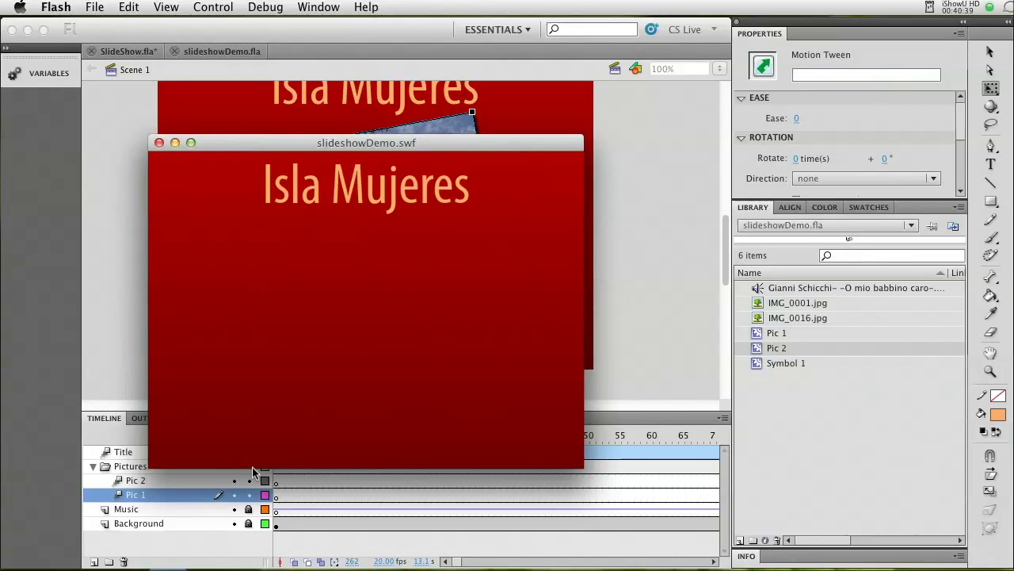
click(158, 144)
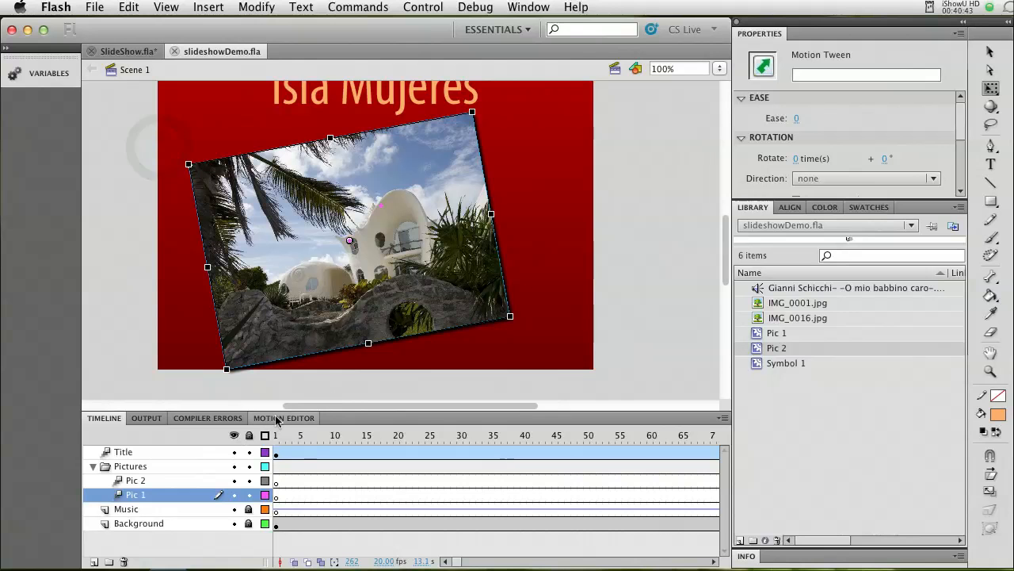